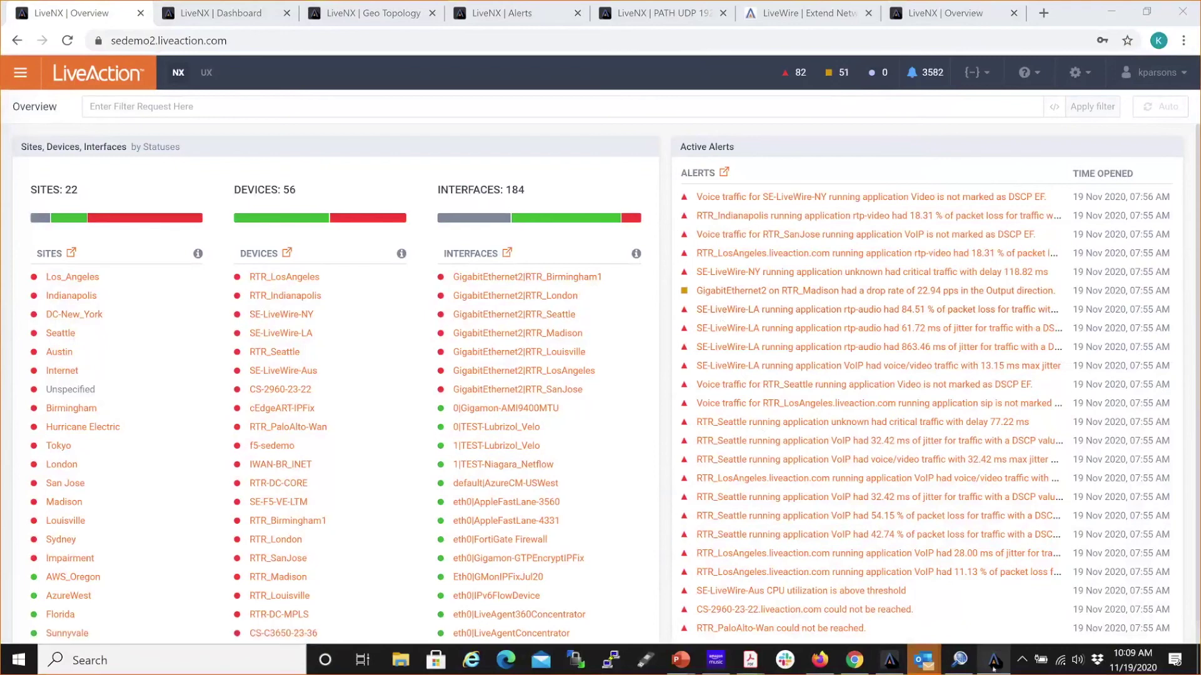
# Bring up the LiveNX desktop client with its QoS topology map of sites around the MPLS cloud.
pyautogui.click(993, 663)
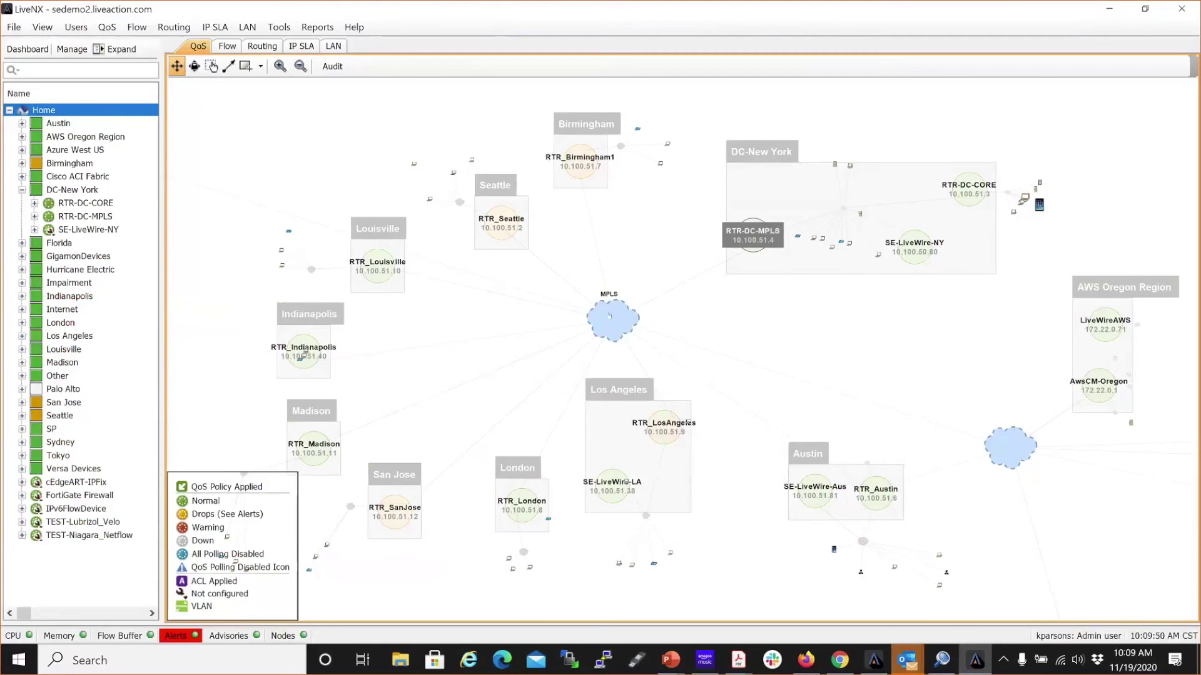
pyautogui.moveTo(609, 315); pyautogui.dragTo(611, 317)
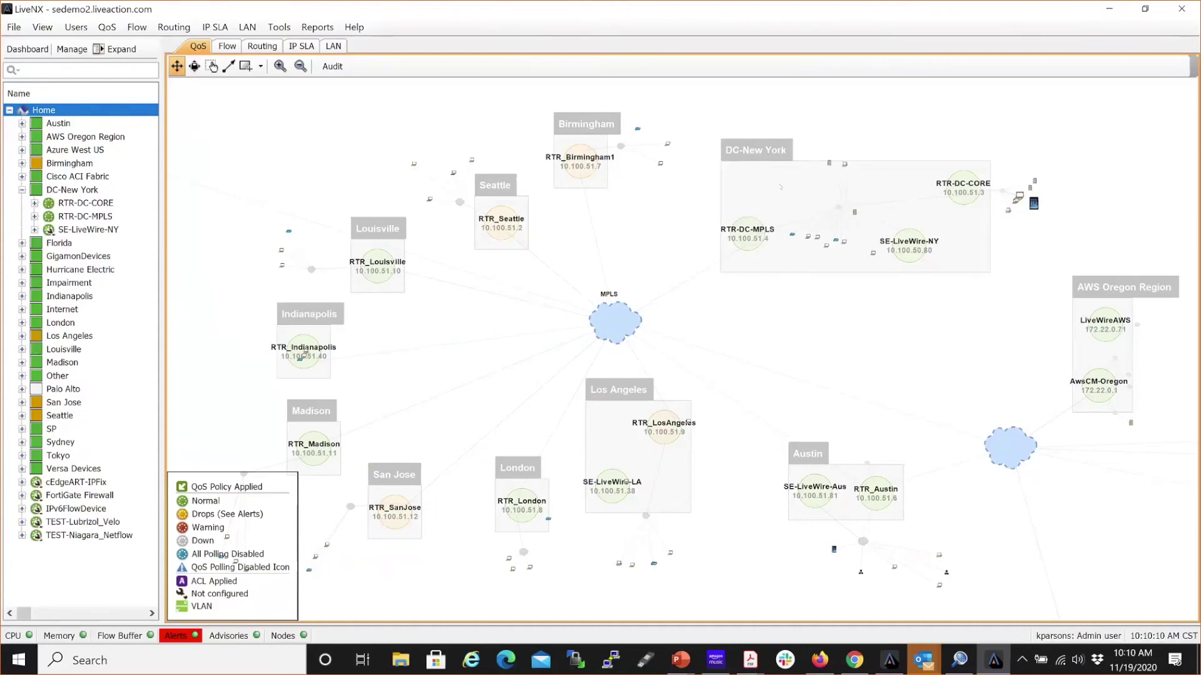
pyautogui.moveTo(780, 186); pyautogui.dragTo(785, 187)
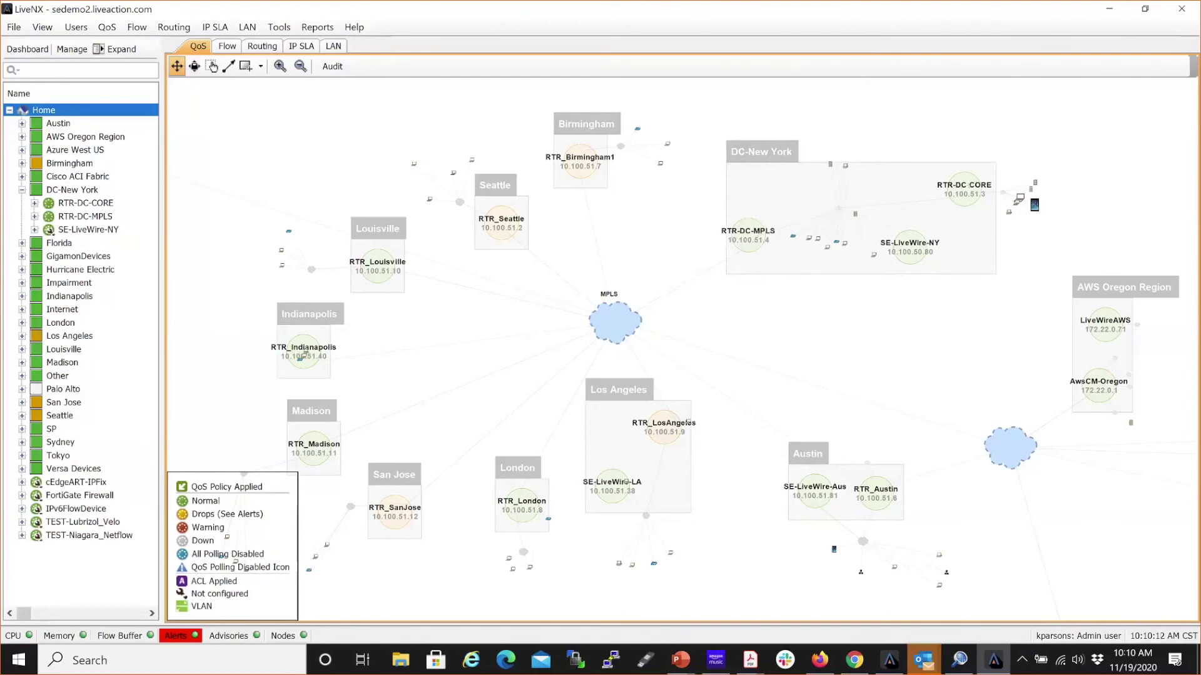
pyautogui.scroll(3, 662, 237)
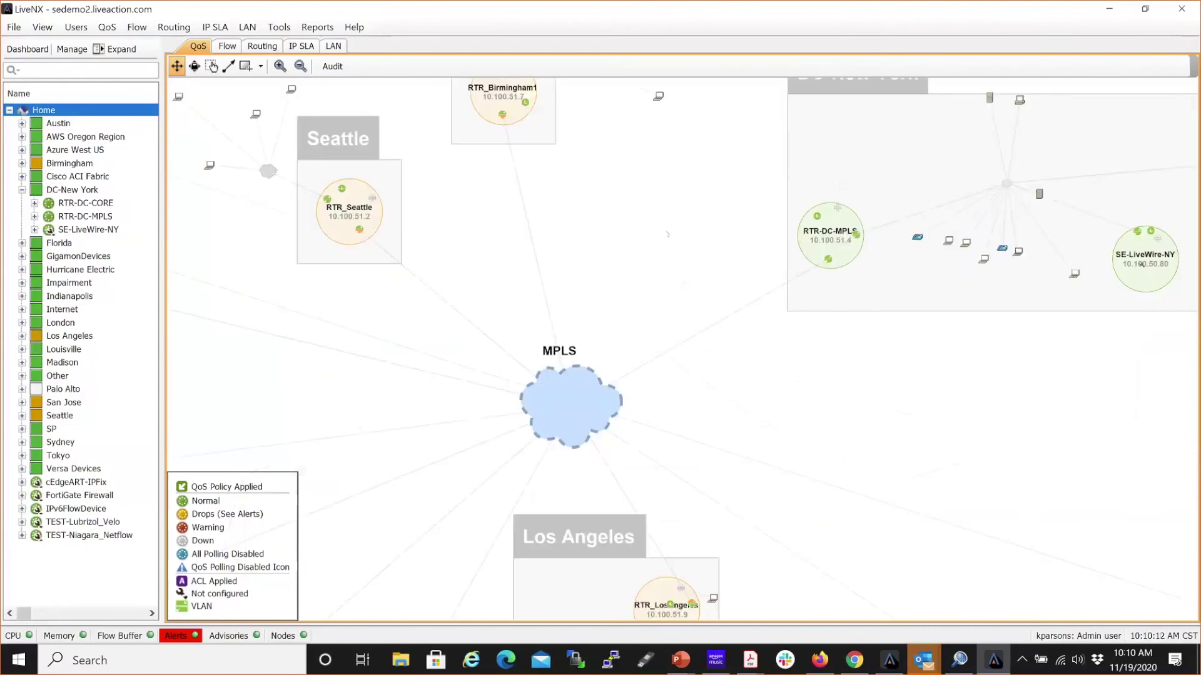
pyautogui.scroll(2, 668, 234)
pyautogui.moveTo(601, 159); pyautogui.dragTo(781, 494)
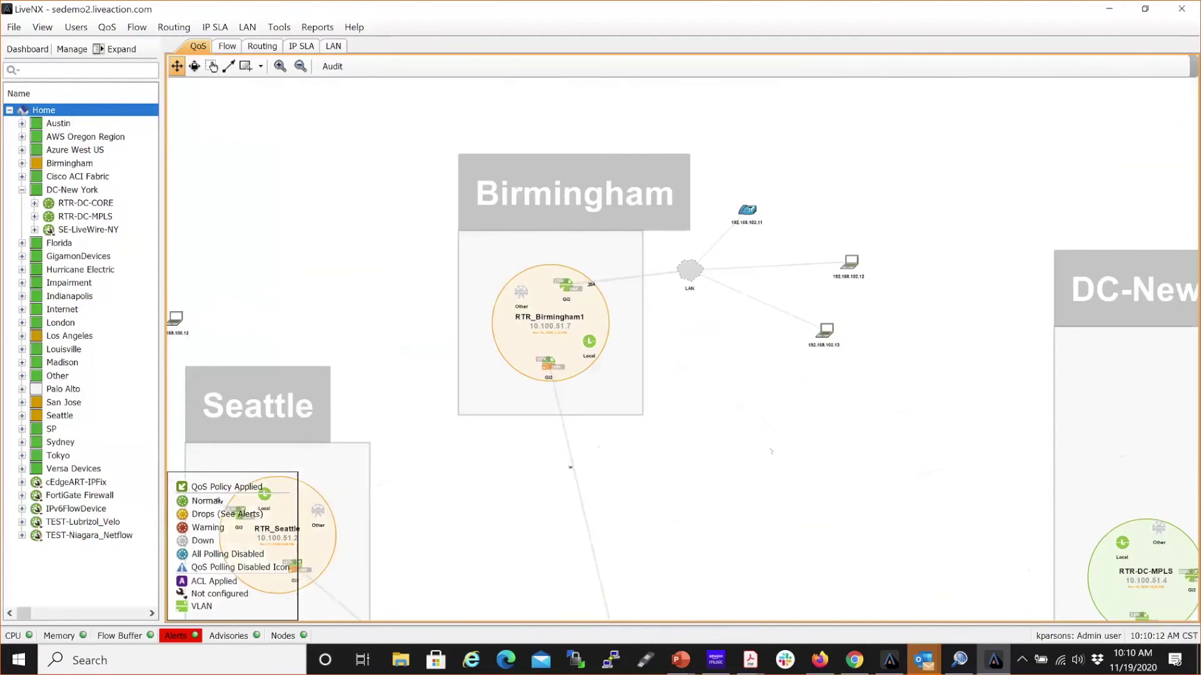
pyautogui.scroll(2, 771, 450)
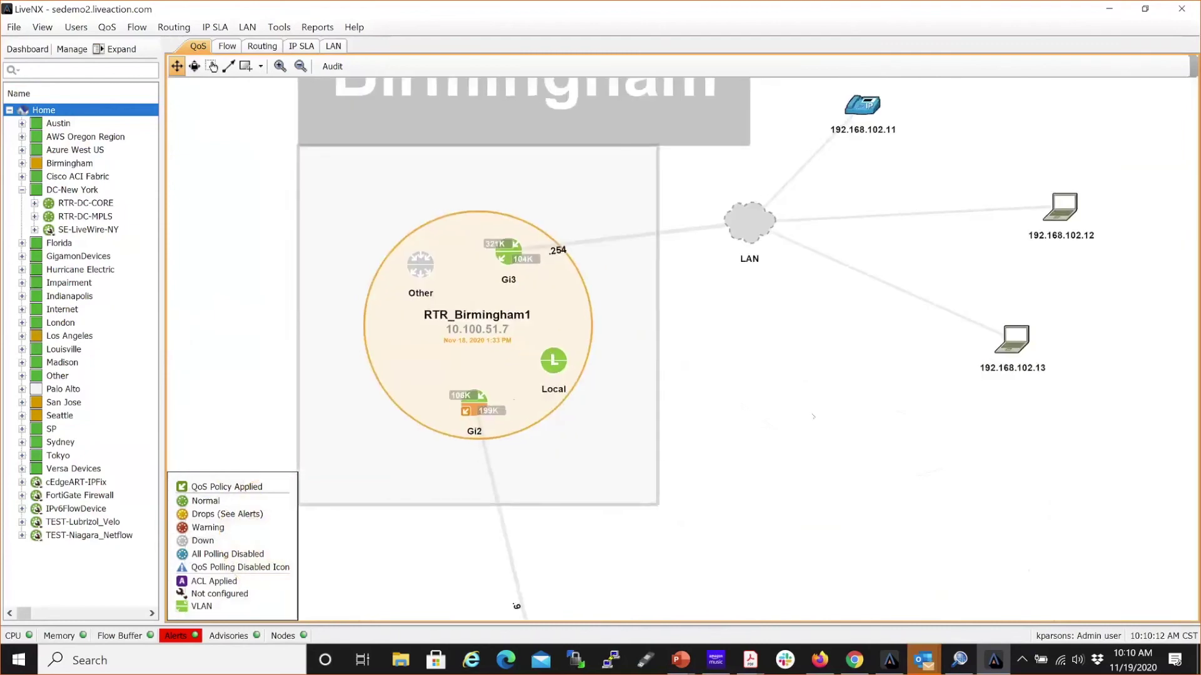
pyautogui.moveTo(891, 416); pyautogui.dragTo(985, 437)
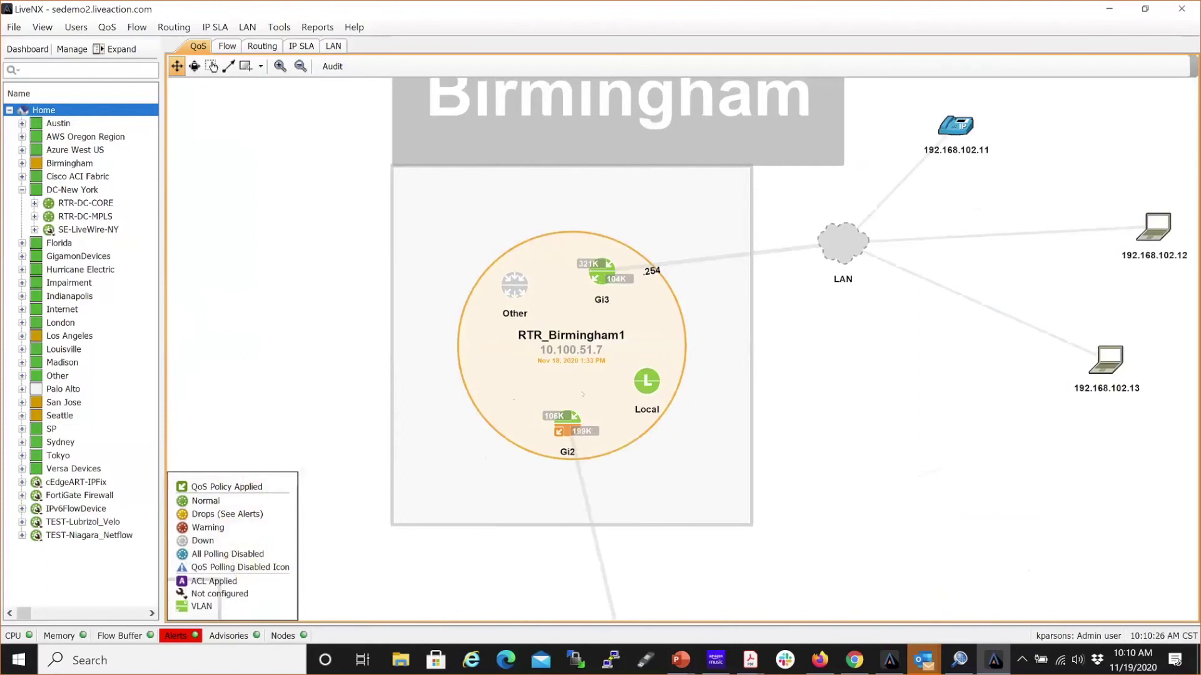
pyautogui.scroll(3, 981, 404)
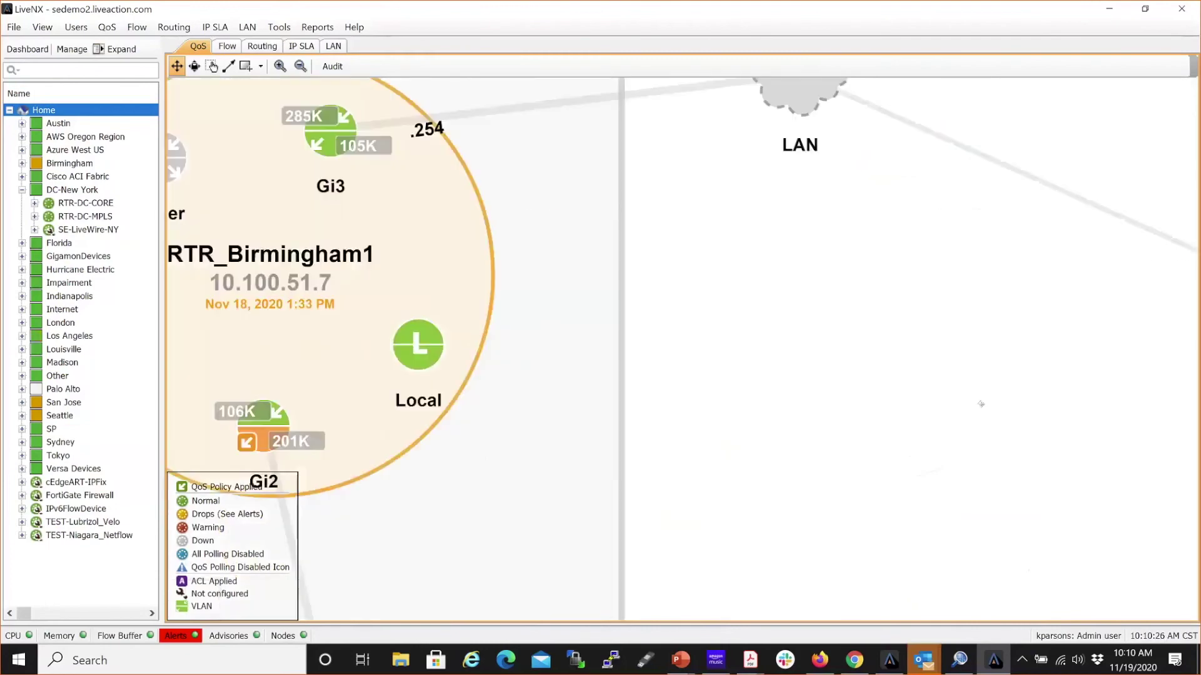
pyautogui.moveTo(470, 467); pyautogui.dragTo(826, 504)
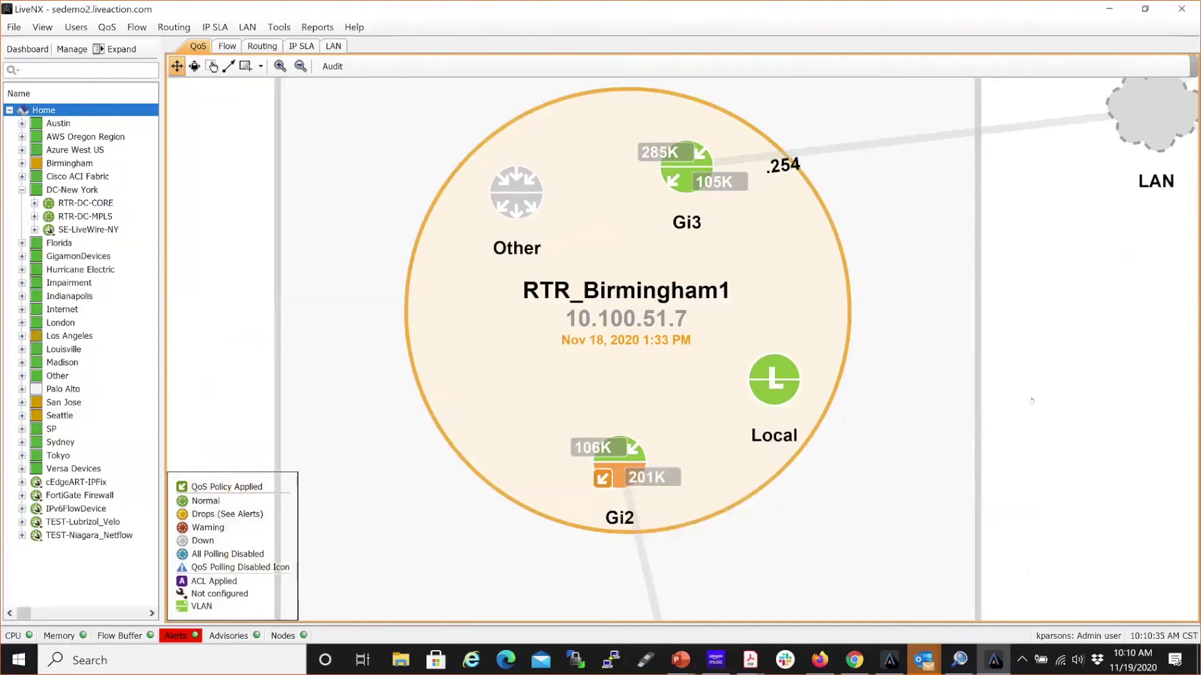
pyautogui.scroll(-2, 1000, 410)
pyautogui.scroll(-2, 1013, 416)
pyautogui.scroll(-2, 1028, 426)
# Zoom out and shift the topology map, then open the In-Application Alerts list of recent warnings.
pyautogui.scroll(-2, 1032, 437)
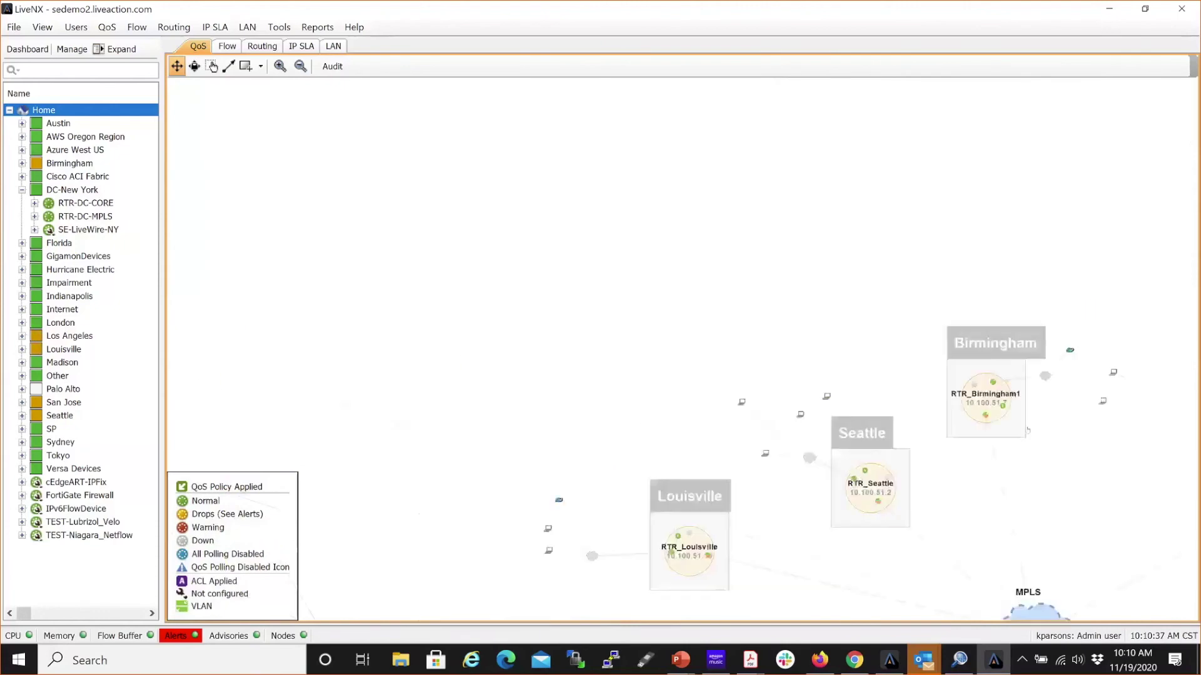
pyautogui.scroll(-2, 1044, 463)
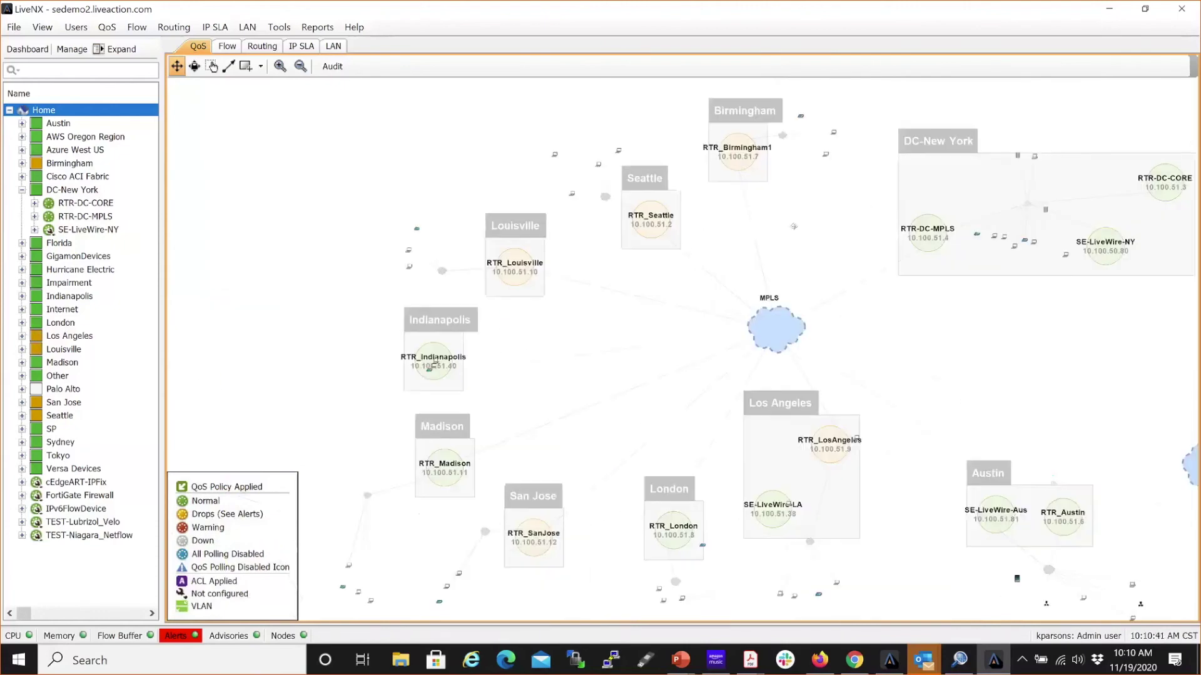
pyautogui.scroll(-1, 751, 207)
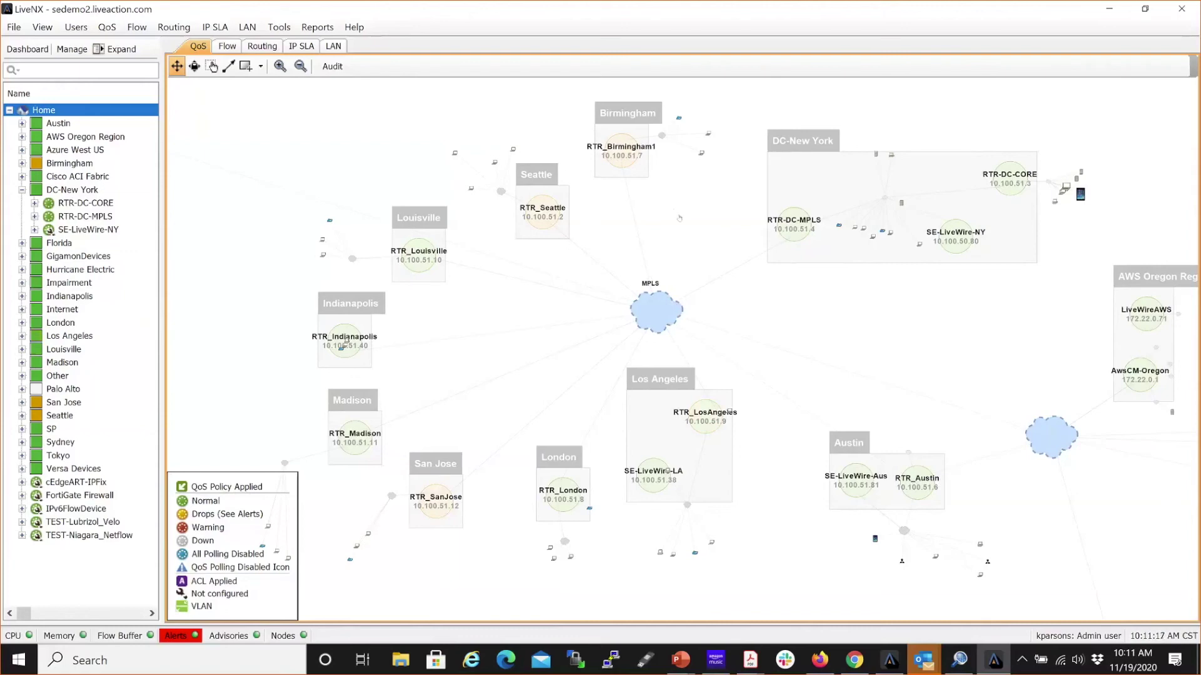
pyautogui.moveTo(678, 226); pyautogui.dragTo(661, 222)
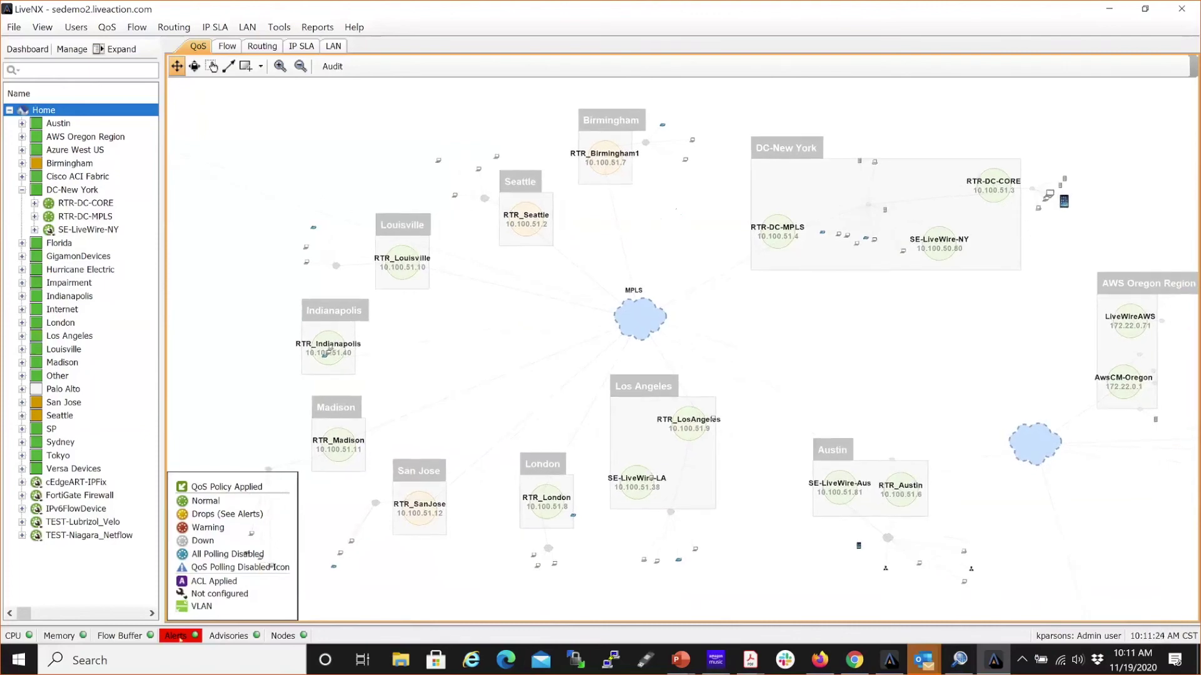
pyautogui.click(177, 636)
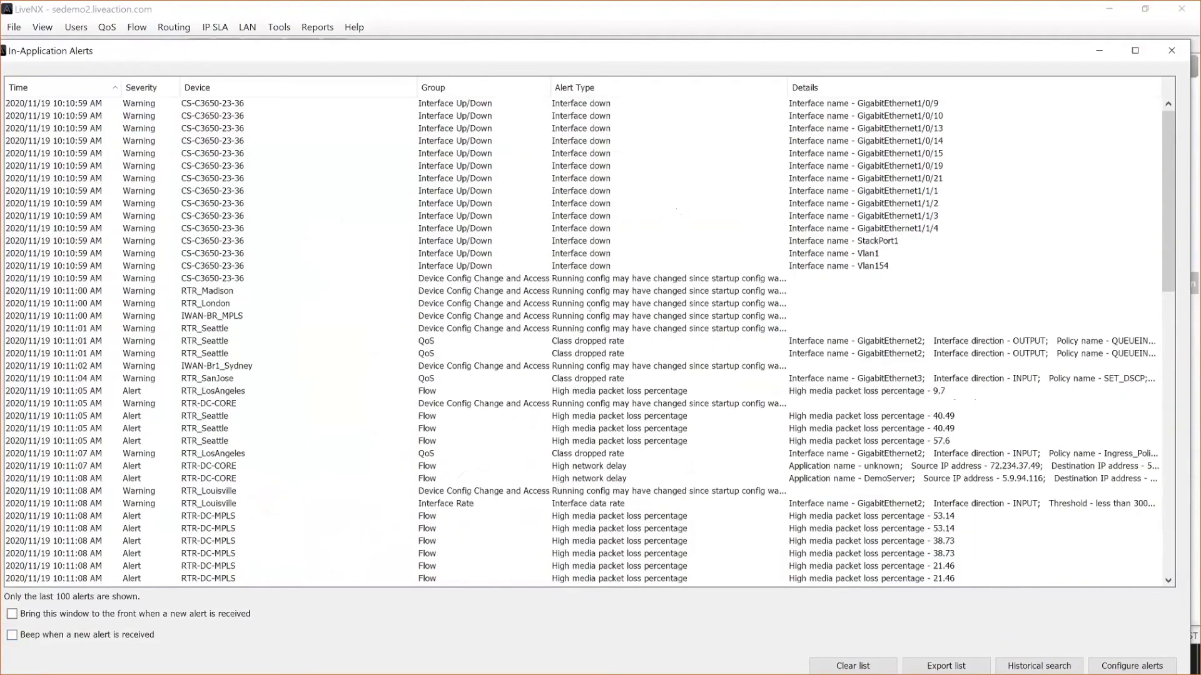
pyautogui.scroll(-2, 589, 308)
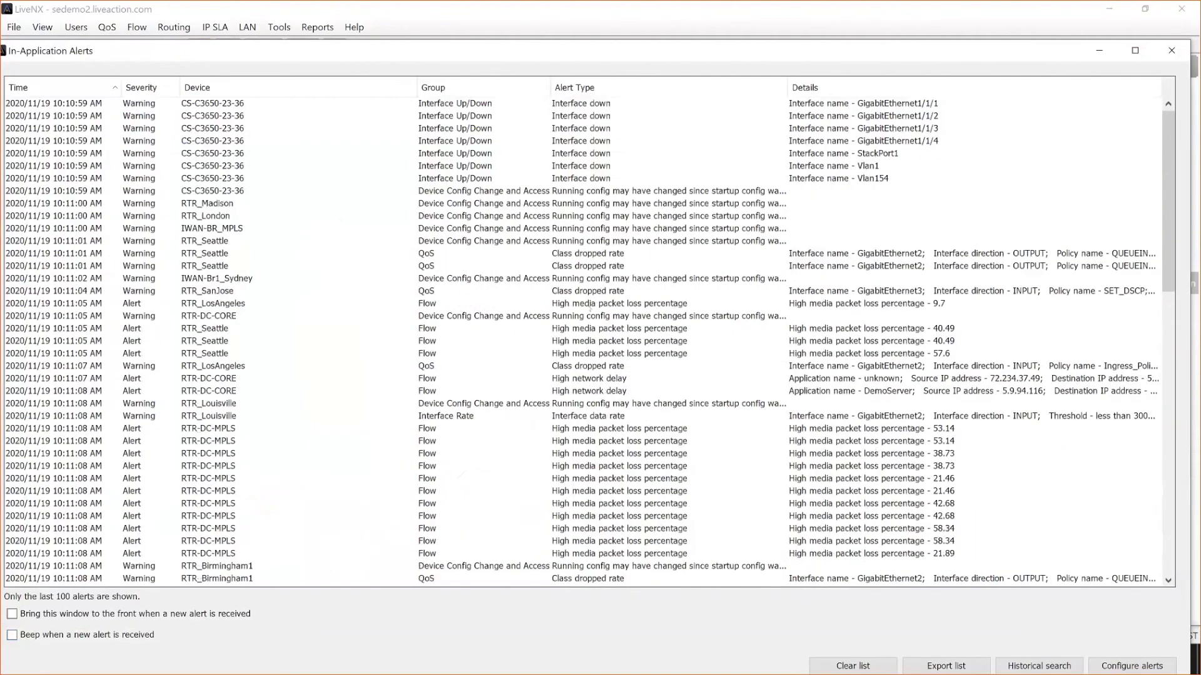
pyautogui.scroll(-1, 590, 308)
pyautogui.scroll(-3, 590, 307)
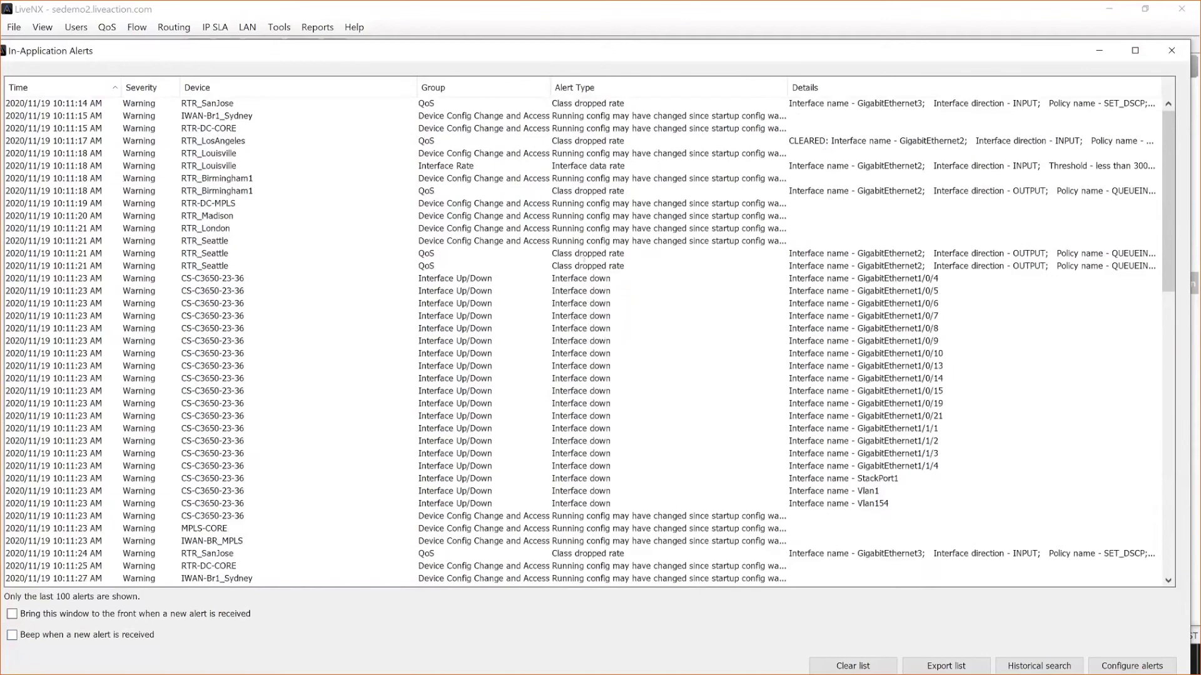
pyautogui.scroll(-4, 582, 340)
pyautogui.scroll(-4, 582, 341)
pyautogui.scroll(-4, 581, 340)
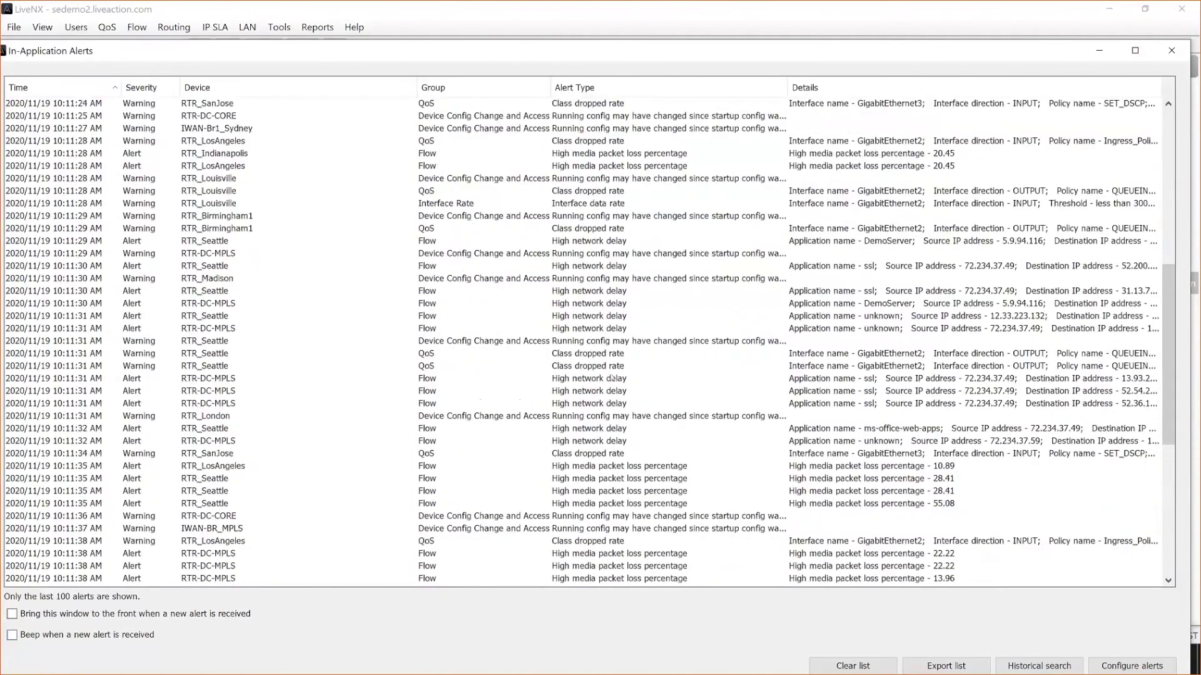
pyautogui.scroll(-4, 582, 341)
pyautogui.click(600, 341)
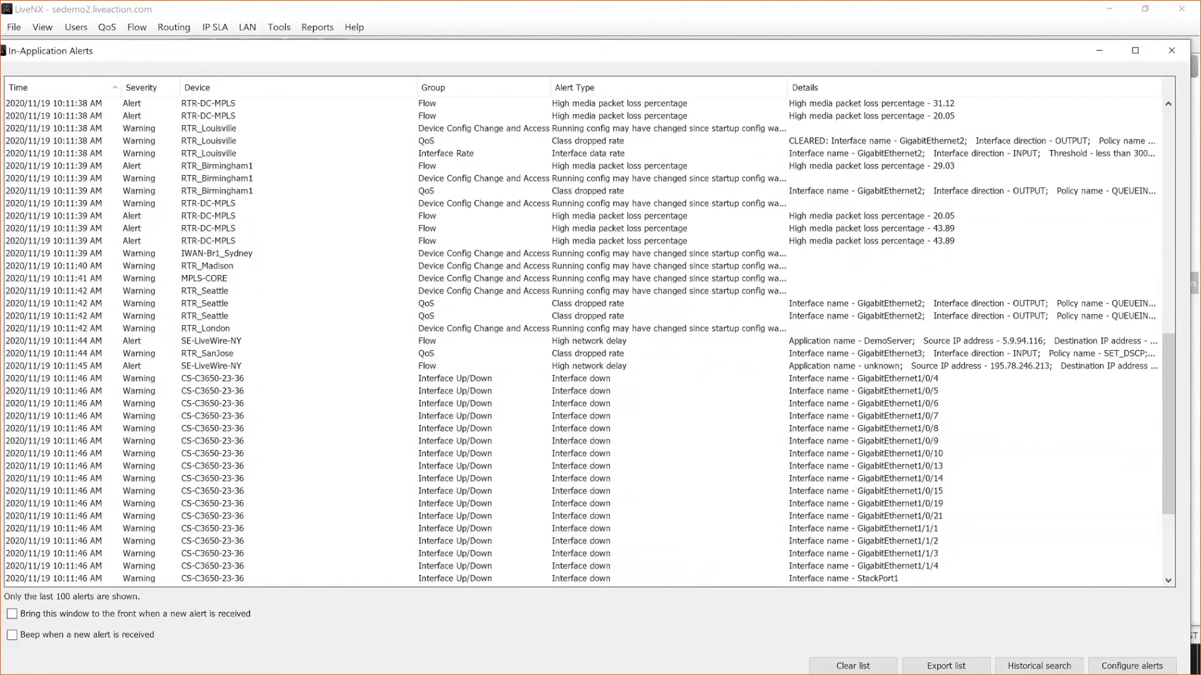
pyautogui.rightClick(600, 316)
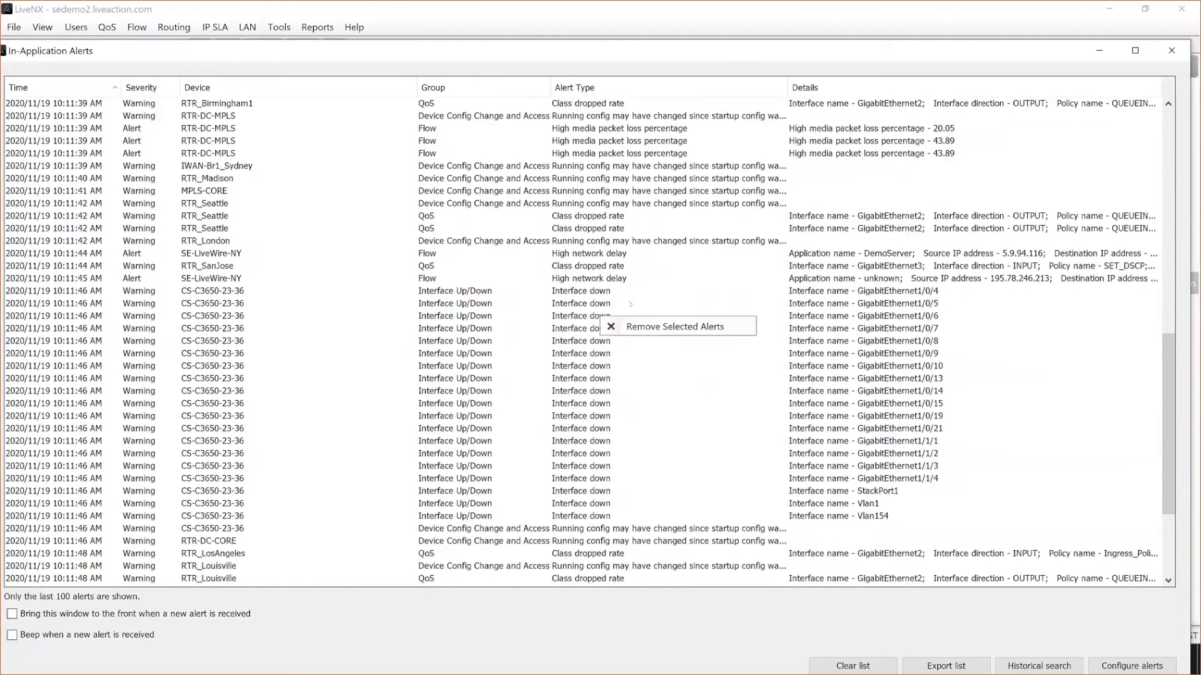
pyautogui.keyDown('shift'); pyautogui.click(630, 304); pyautogui.keyUp('shift')
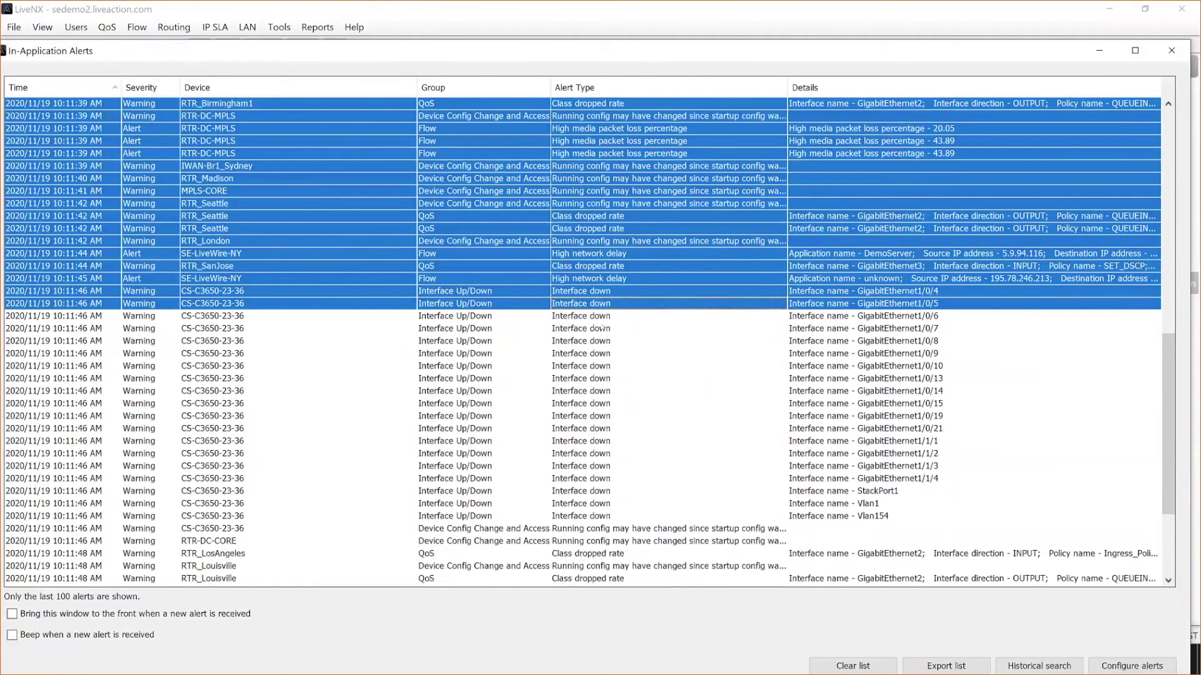
pyautogui.click(612, 260)
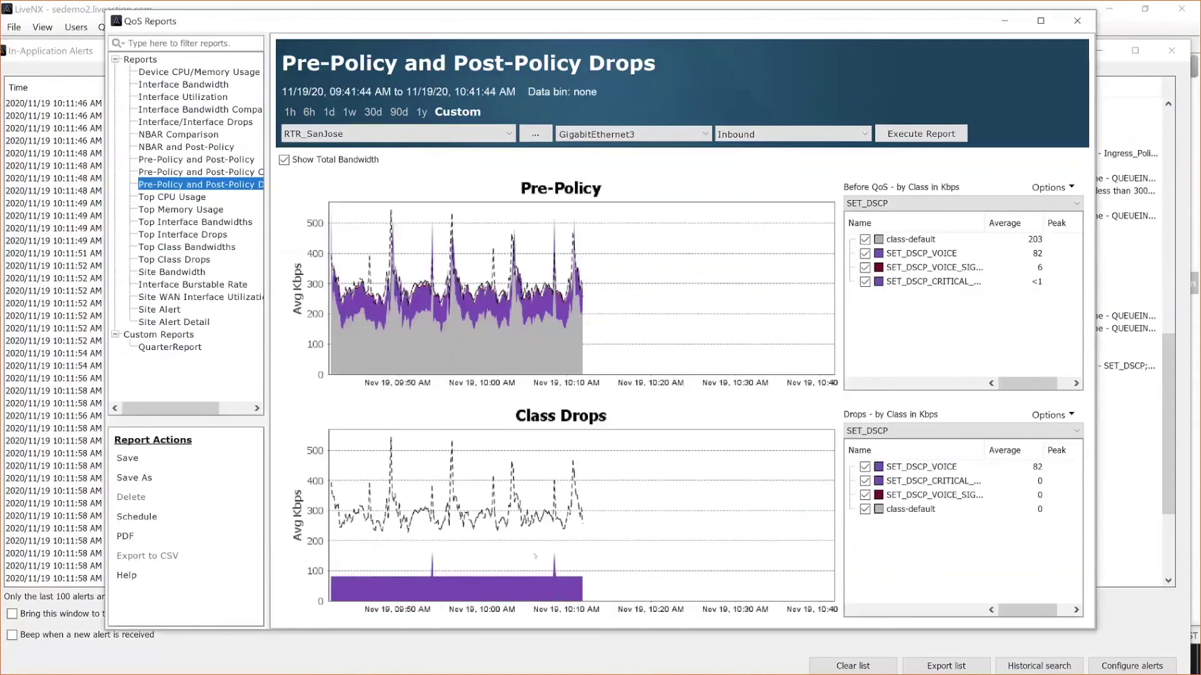
pyautogui.moveTo(518, 460); pyautogui.dragTo(554, 576)
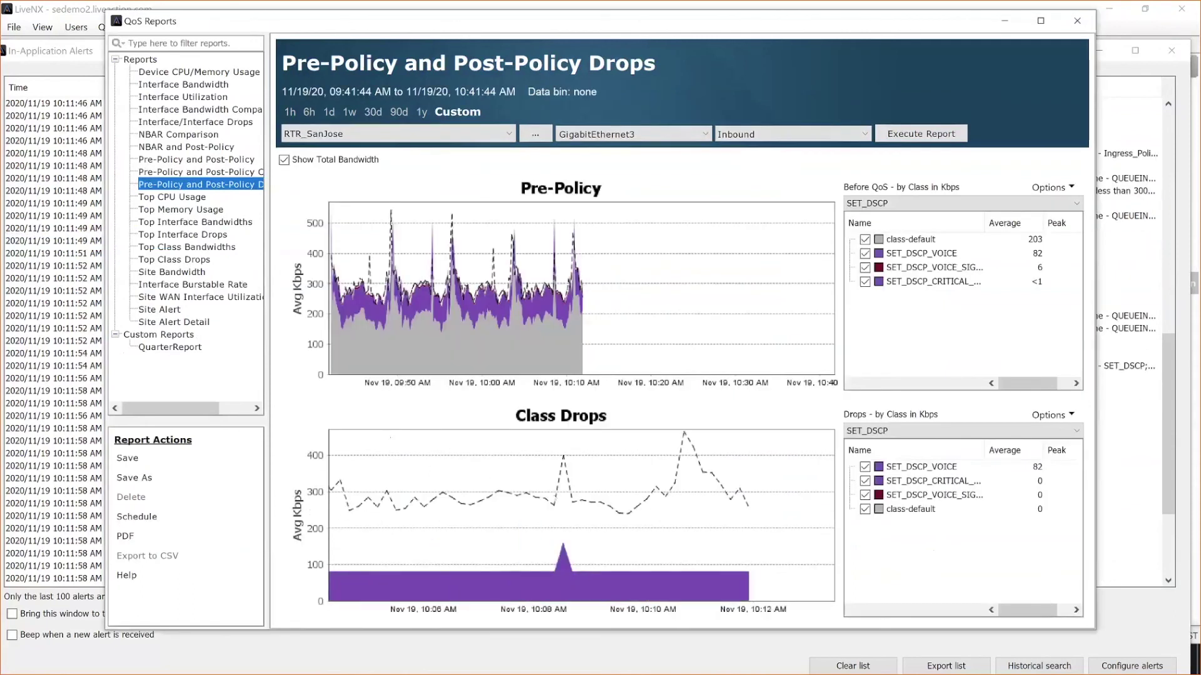
pyautogui.moveTo(518, 466)
pyautogui.mouseDown()
pyautogui.moveTo(544, 578)
pyautogui.moveTo(637, 585)
pyautogui.mouseUp()
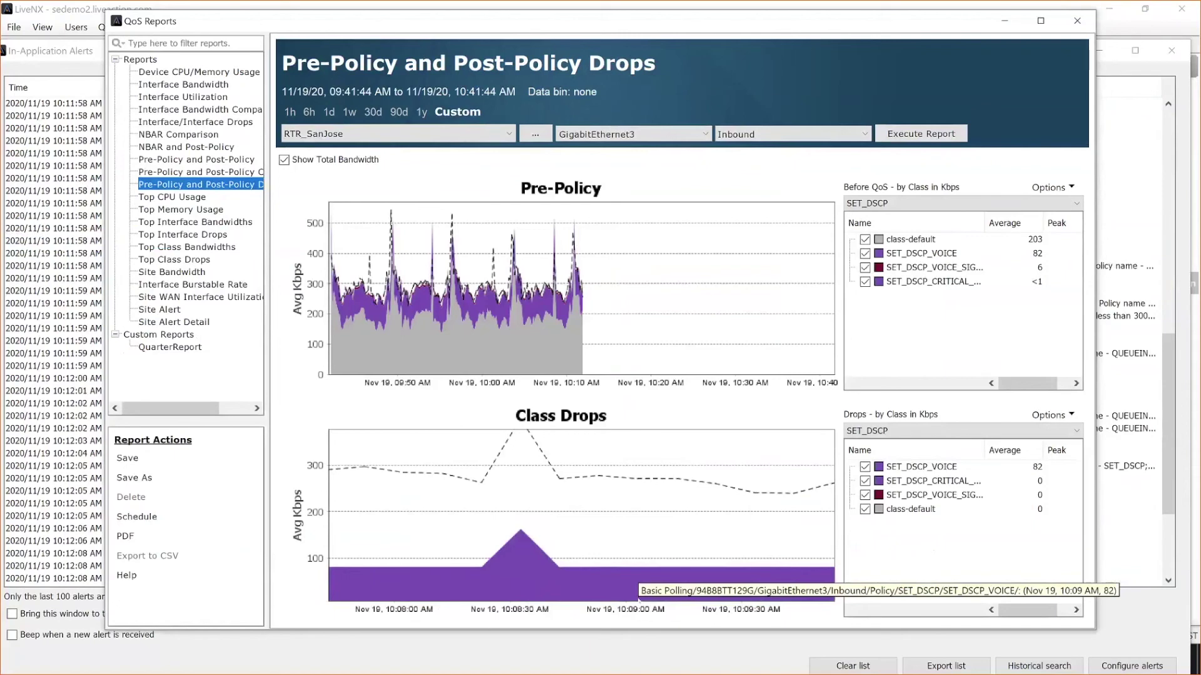
pyautogui.click(1077, 22)
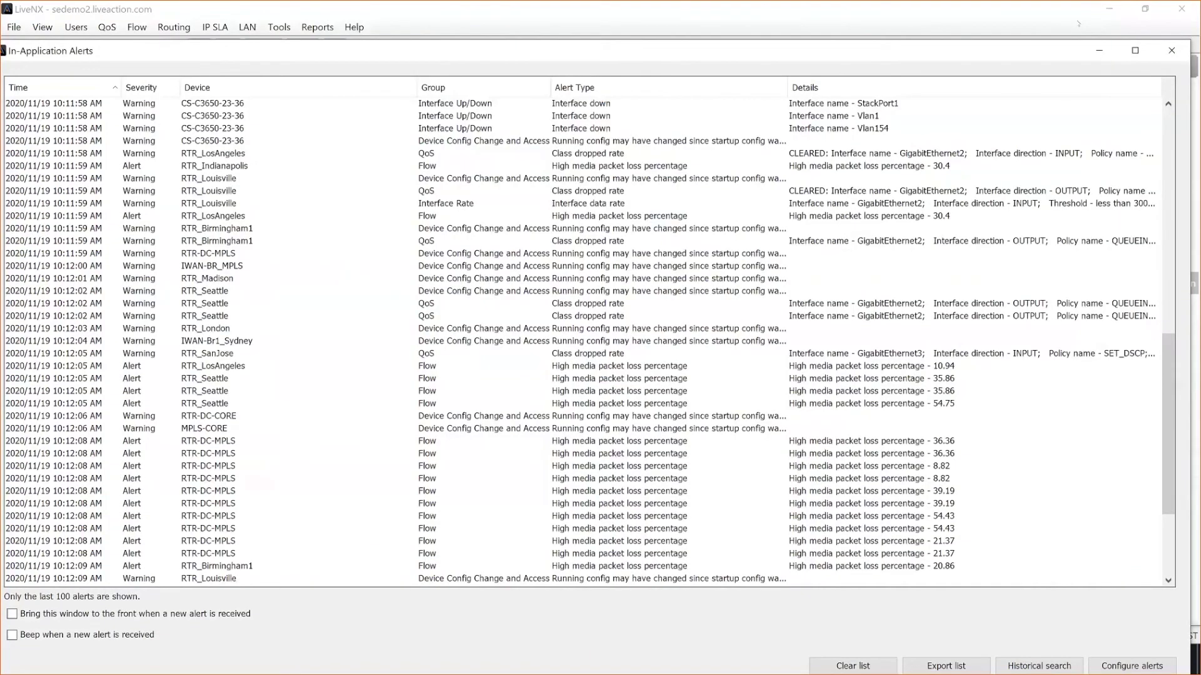
pyautogui.click(1173, 55)
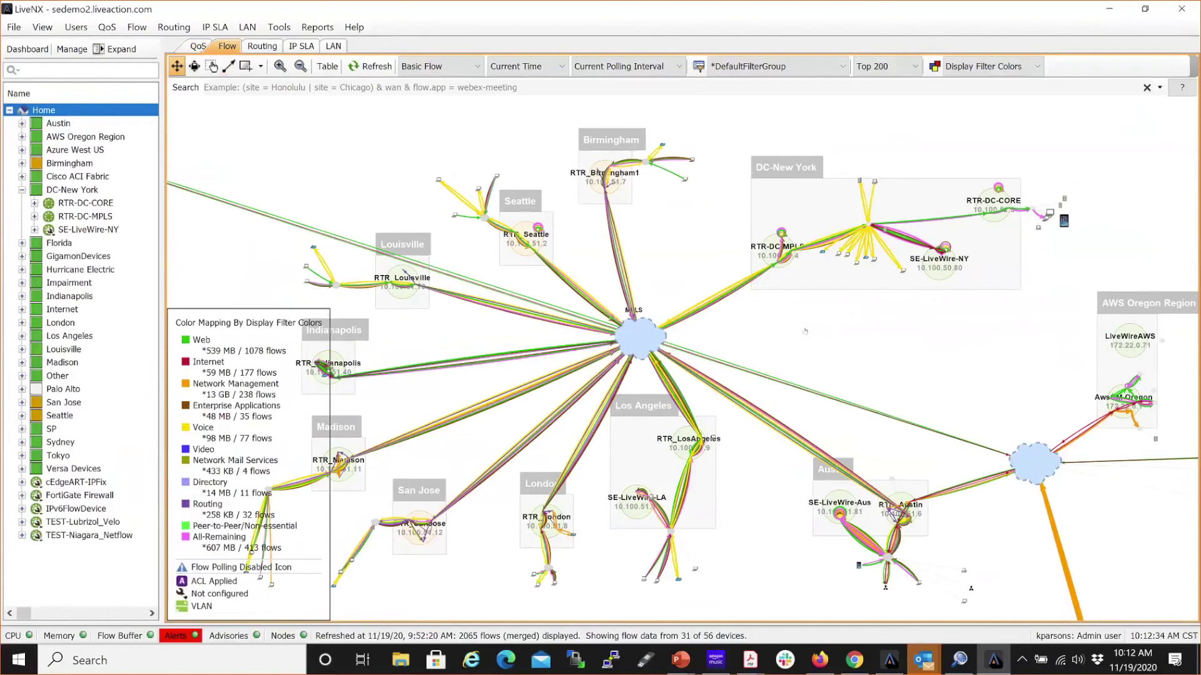
# Move the Azure West US node to the right side of the flow map and list saved filter groups.
pyautogui.moveTo(805, 331); pyautogui.dragTo(849, 316)
pyautogui.scroll(-2, 850, 316)
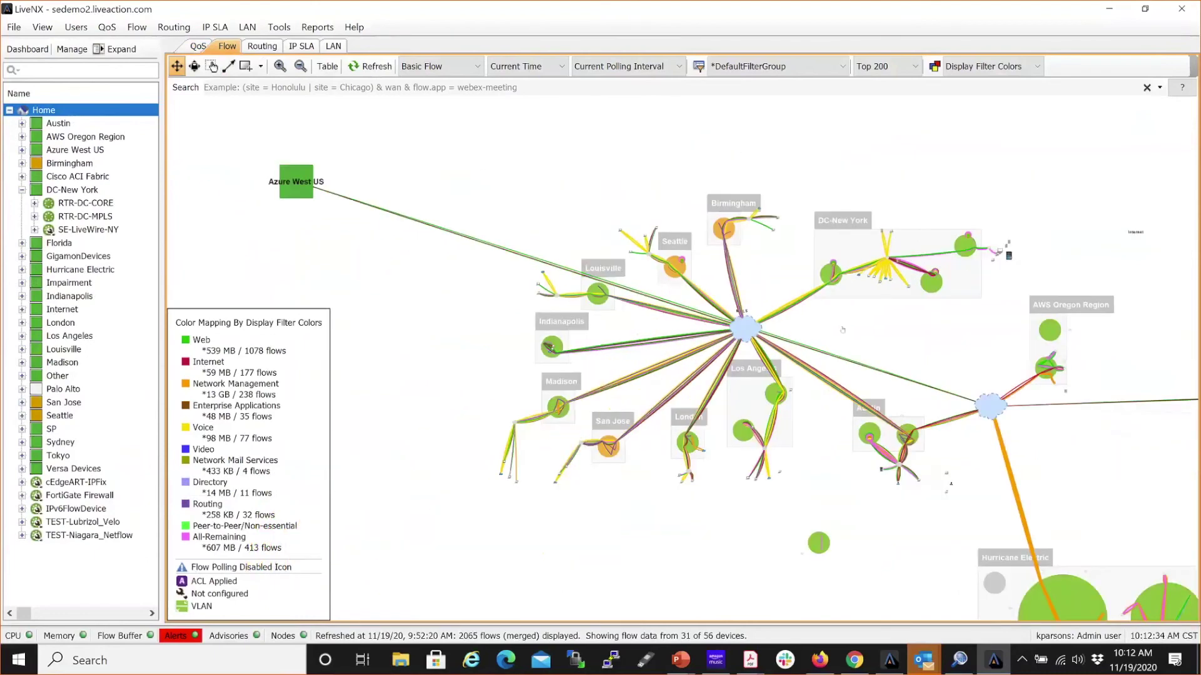
pyautogui.moveTo(238, 158); pyautogui.dragTo(504, 247)
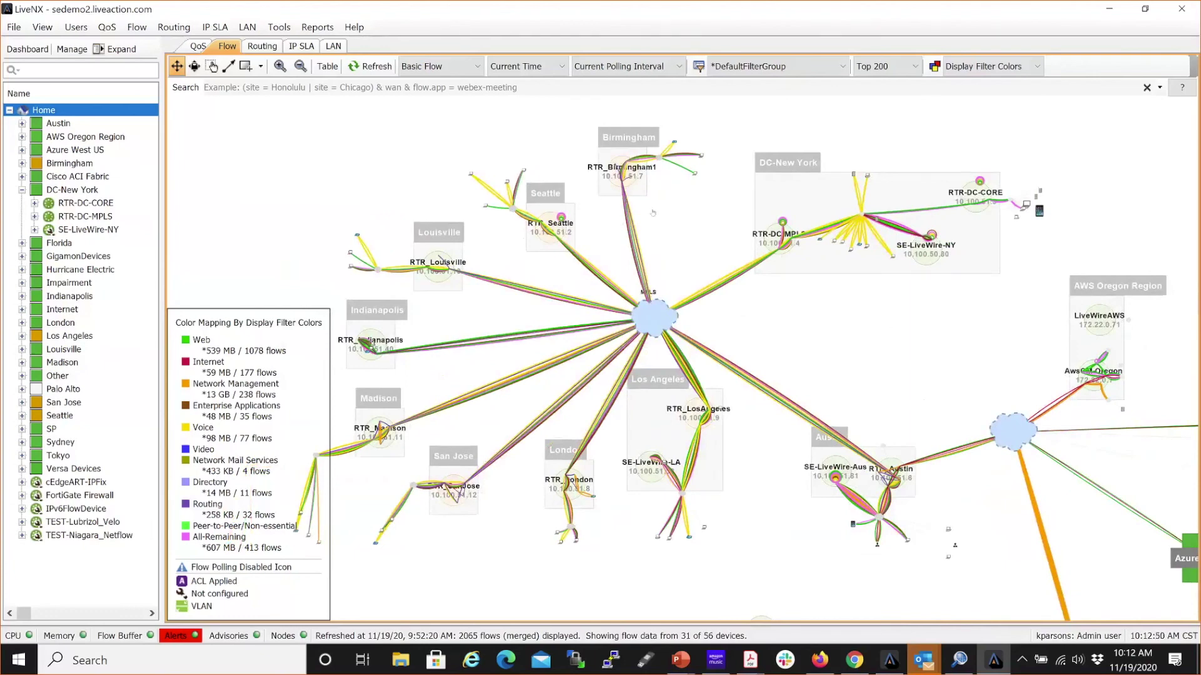
pyautogui.click(782, 66)
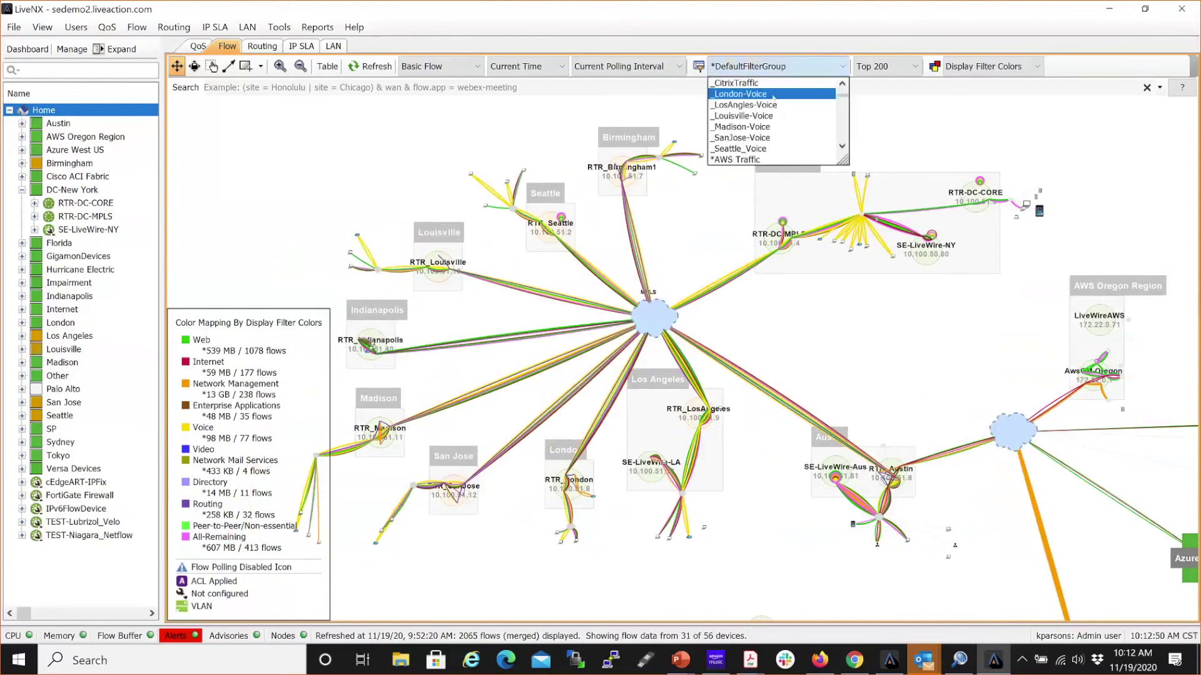
# Filter the flow map to the Birmingham-Voice group and centre Birmingham and the MPLS cloud.
pyautogui.scroll(2, 762, 103)
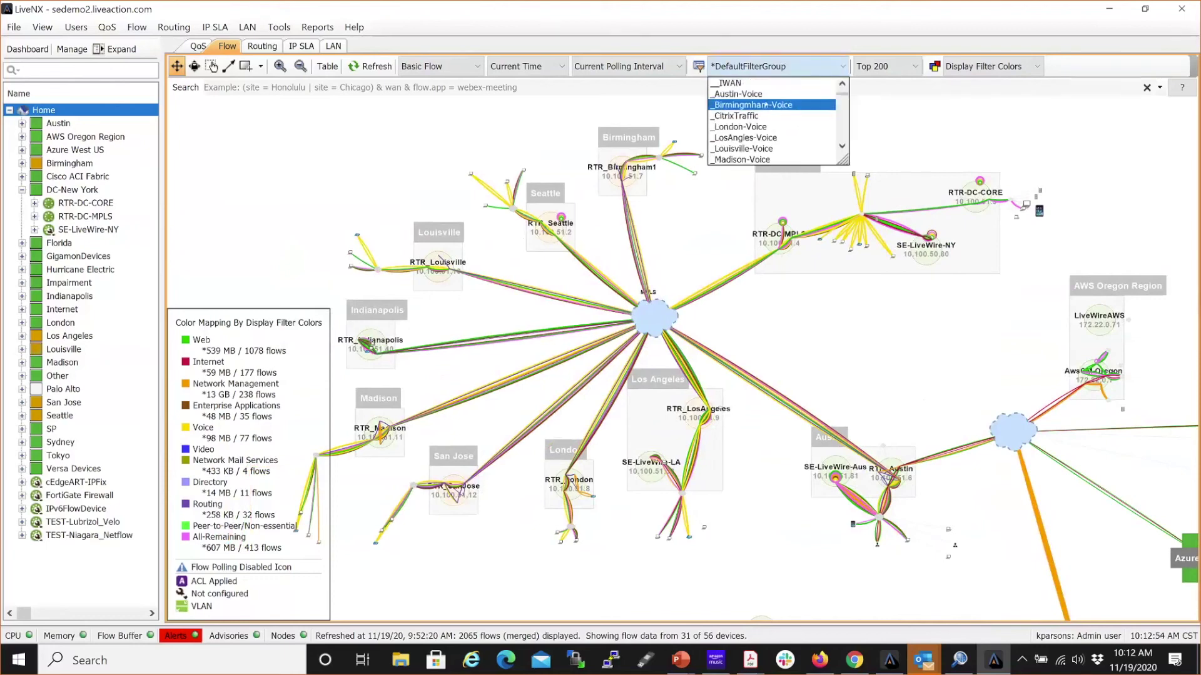
pyautogui.click(762, 104)
pyautogui.scroll(2, 704, 208)
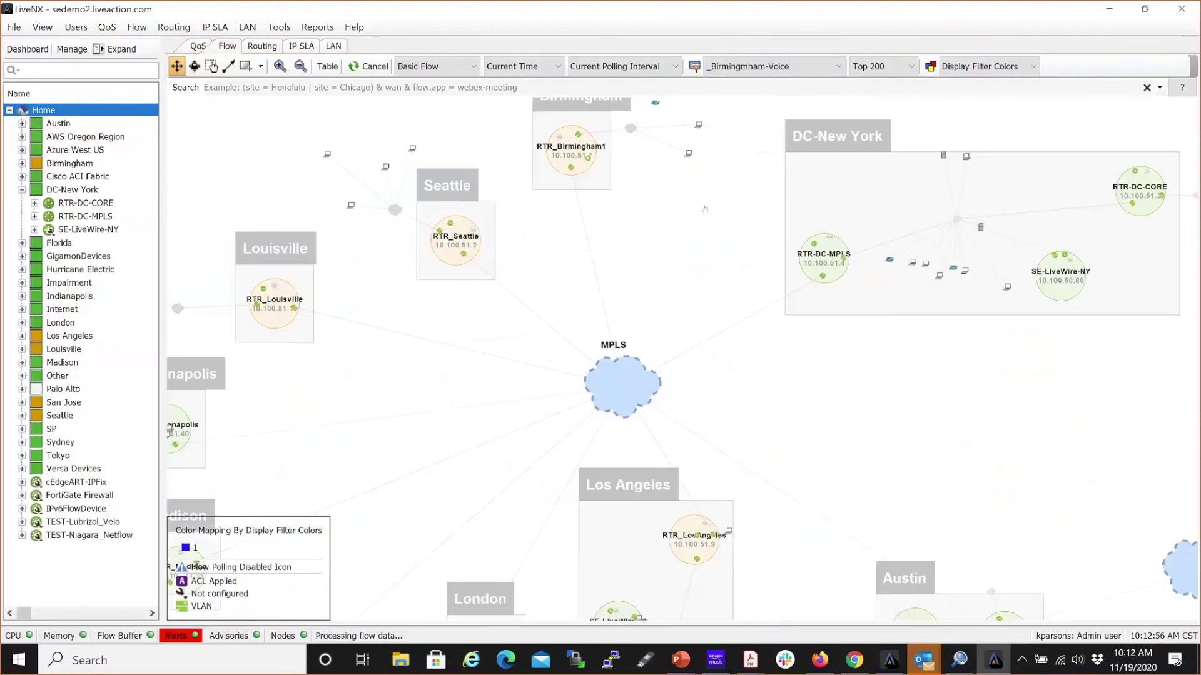
pyautogui.moveTo(685, 227); pyautogui.dragTo(677, 289)
pyautogui.scroll(1, 677, 288)
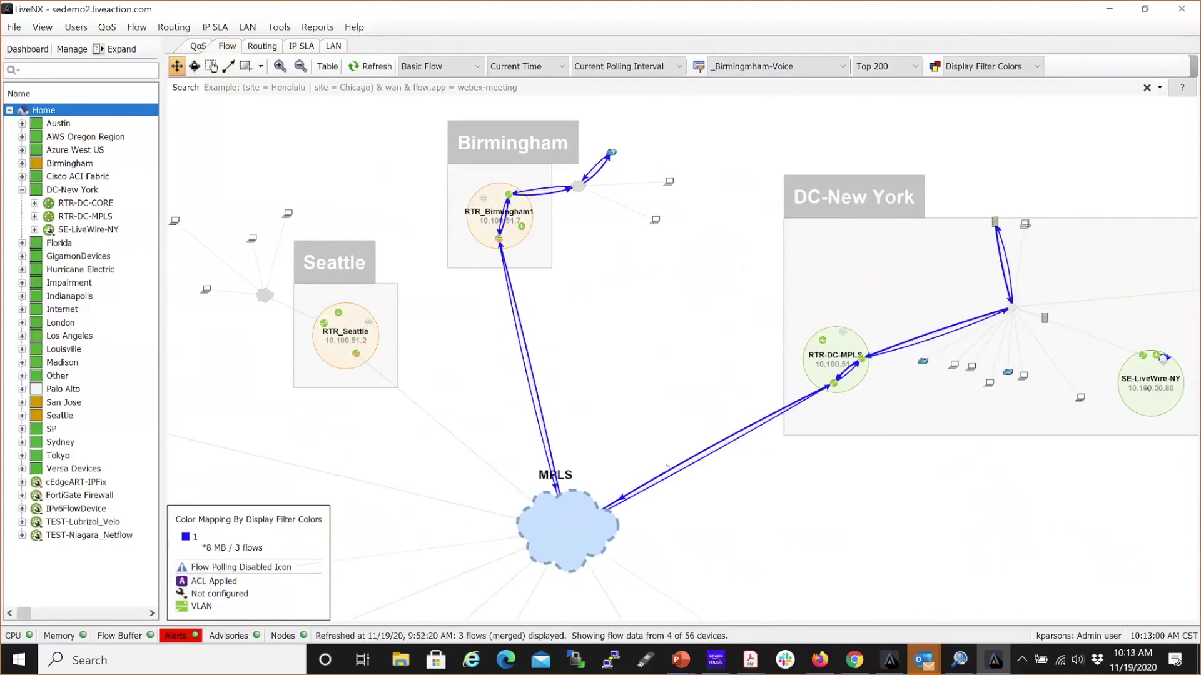
pyautogui.click(959, 294)
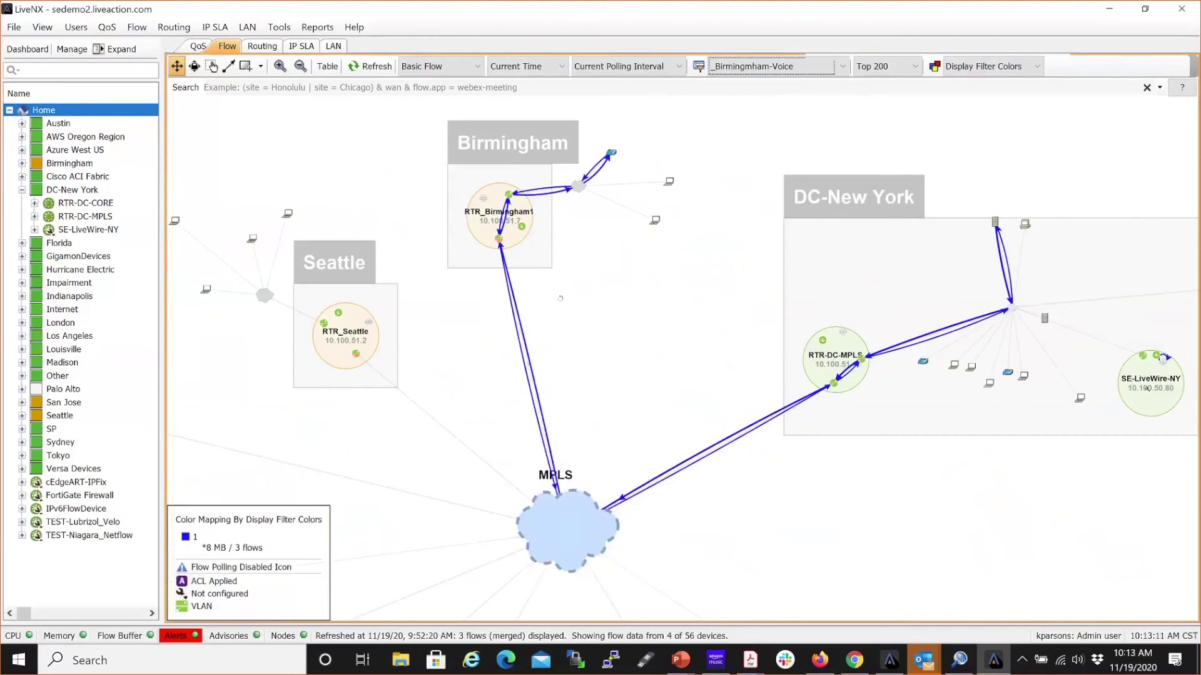
# Recentre the flow map on Birmingham, Seattle and DC-New York.
pyautogui.scroll(5, 509, 250)
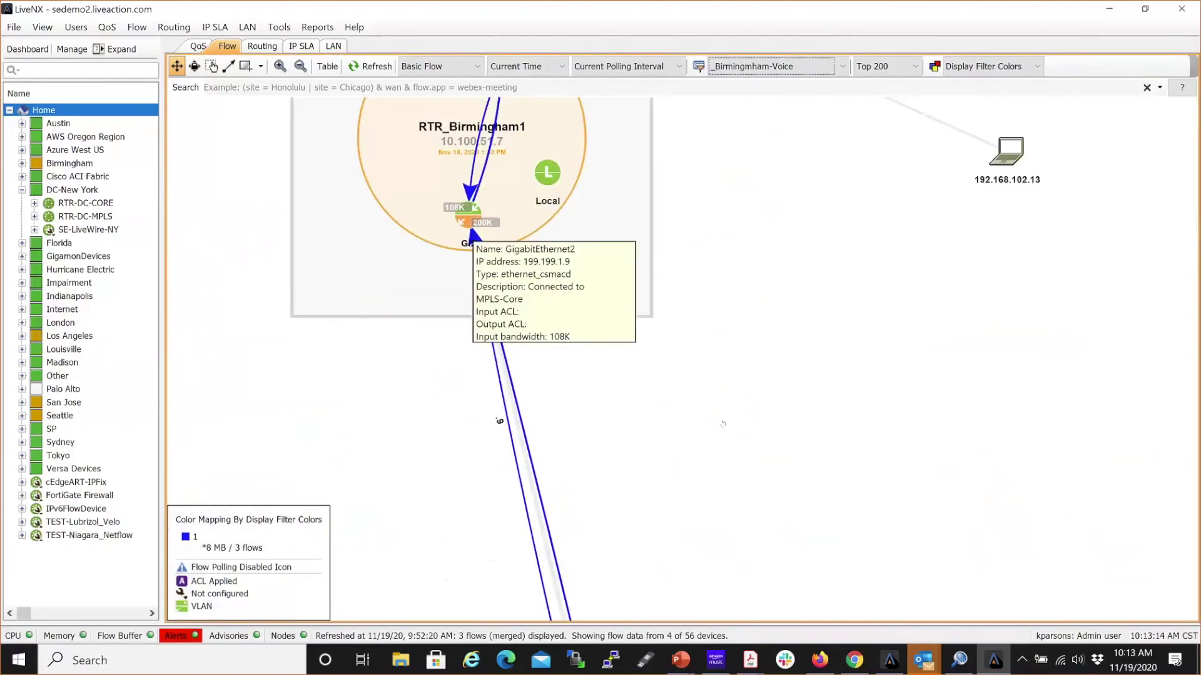
pyautogui.scroll(-2, 722, 423)
pyautogui.scroll(-1, 726, 428)
pyautogui.scroll(-1, 731, 435)
pyautogui.scroll(-1, 735, 440)
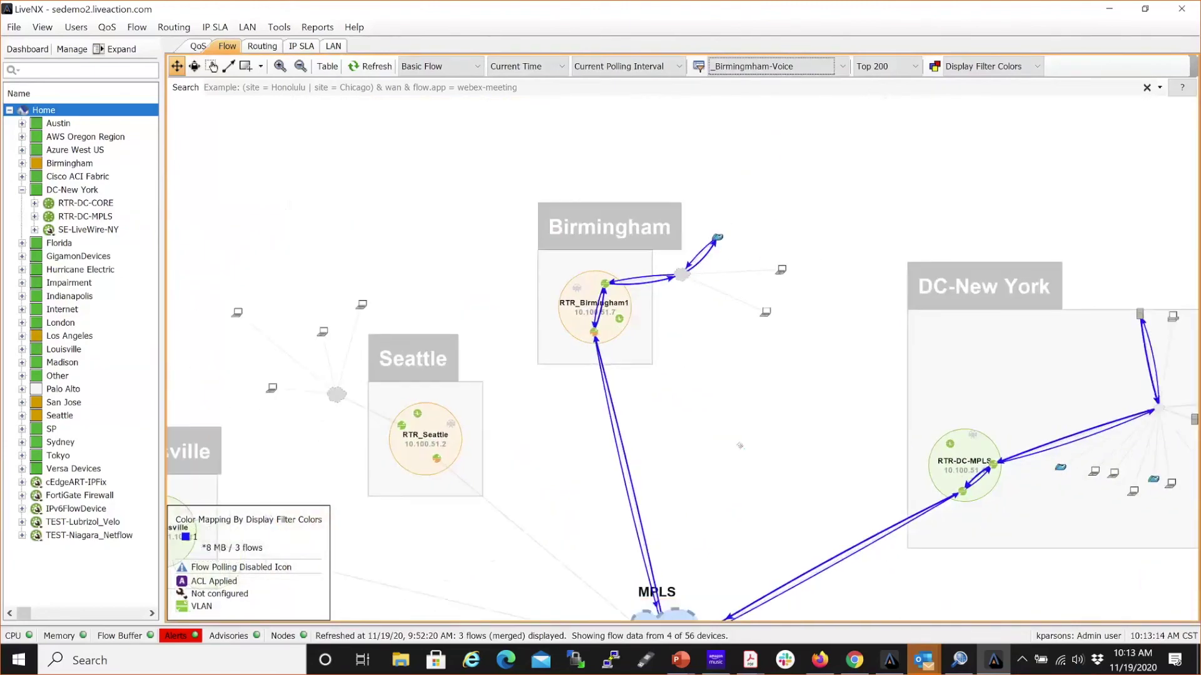
pyautogui.moveTo(740, 446); pyautogui.dragTo(657, 390)
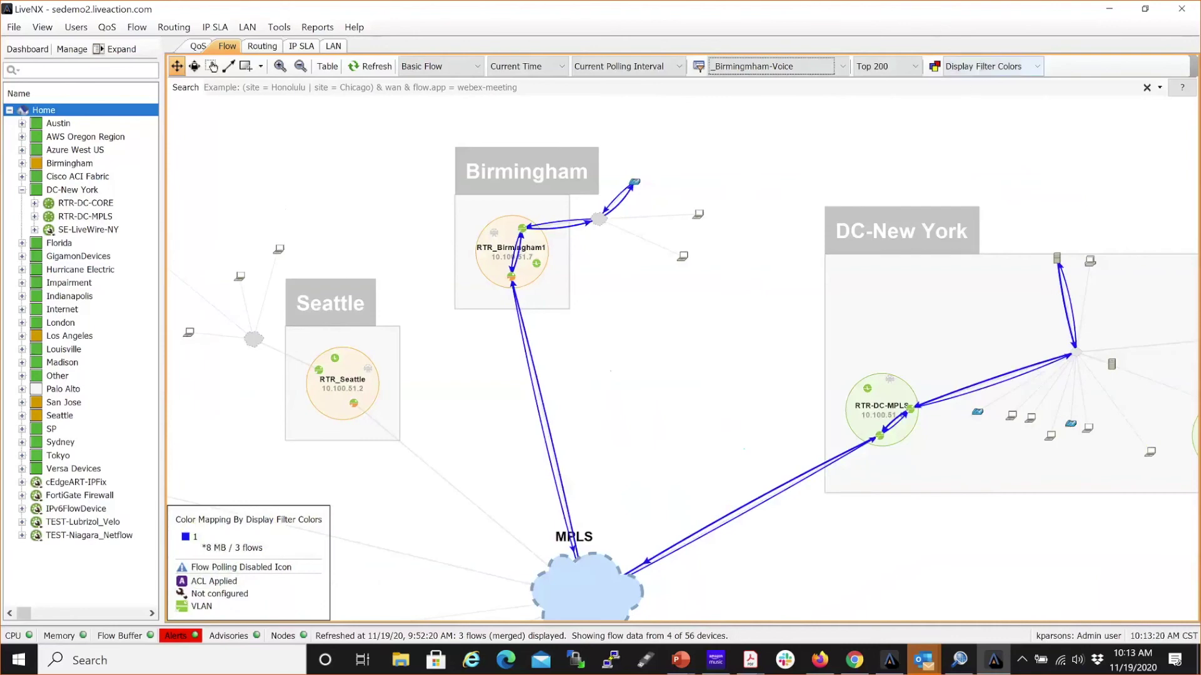
pyautogui.click(981, 66)
# Colour the Birmingham-Voice flows by DSCP and zoom in on RTR_Birmingham1 and DC-New York.
pyautogui.click(957, 96)
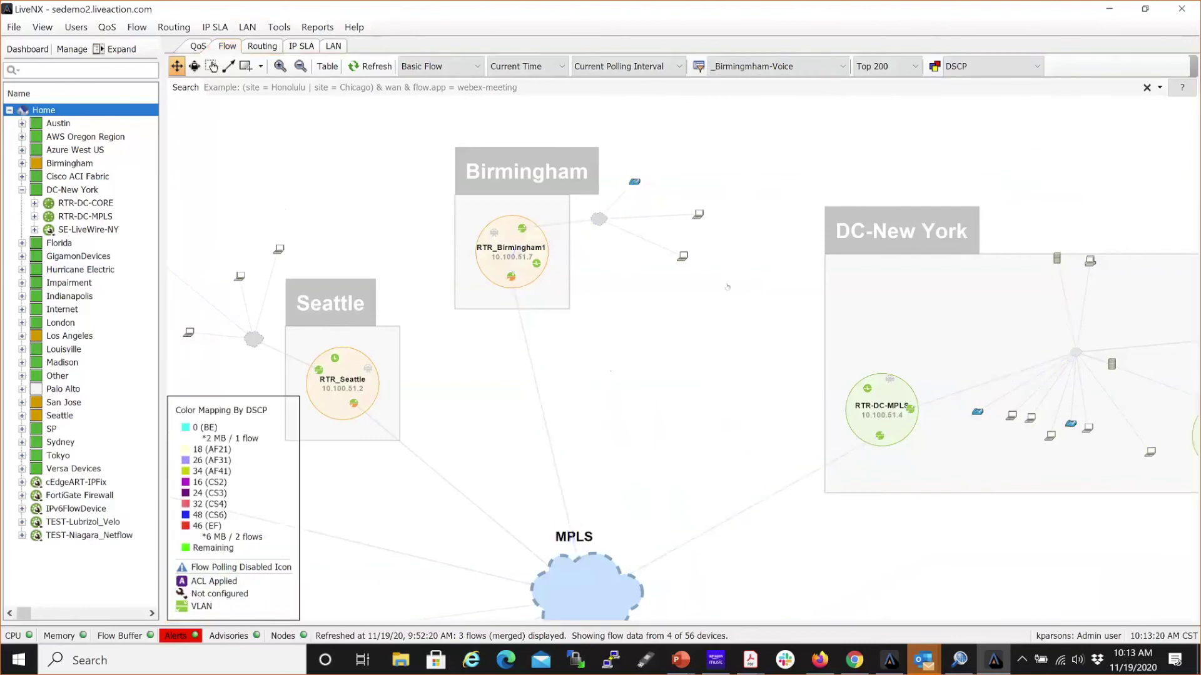
pyautogui.scroll(1, 723, 319)
pyautogui.scroll(1, 723, 321)
pyautogui.scroll(1, 724, 325)
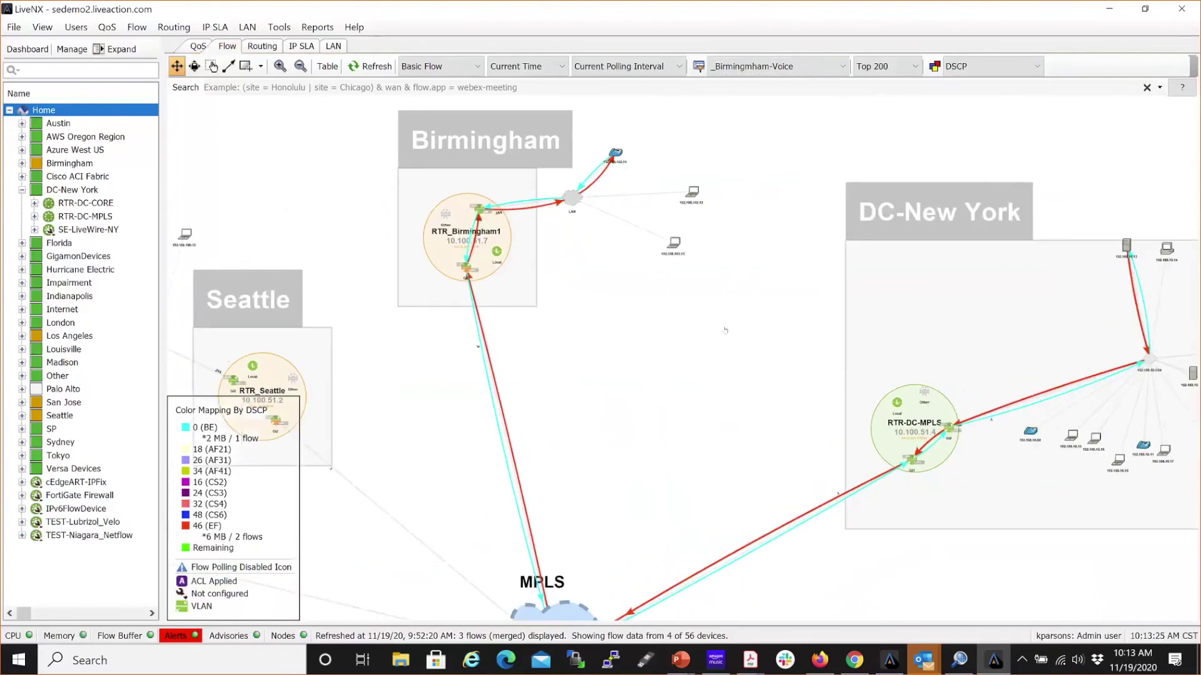
pyautogui.moveTo(700, 387); pyautogui.dragTo(663, 366)
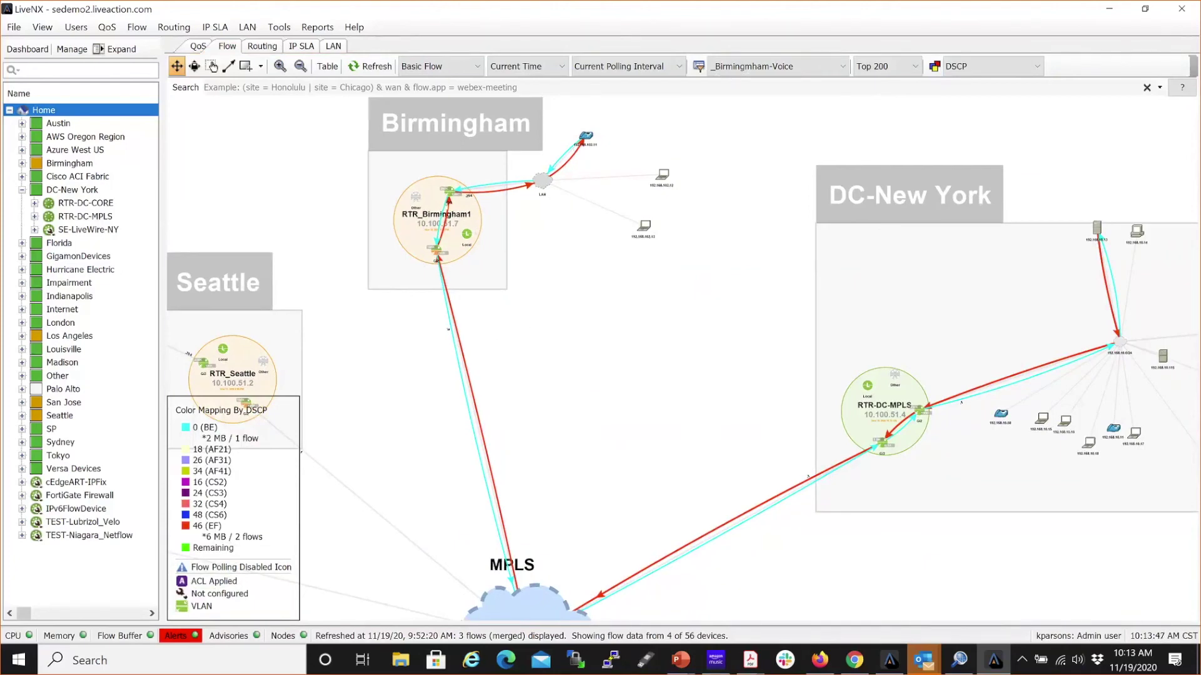
pyautogui.scroll(2, 449, 194)
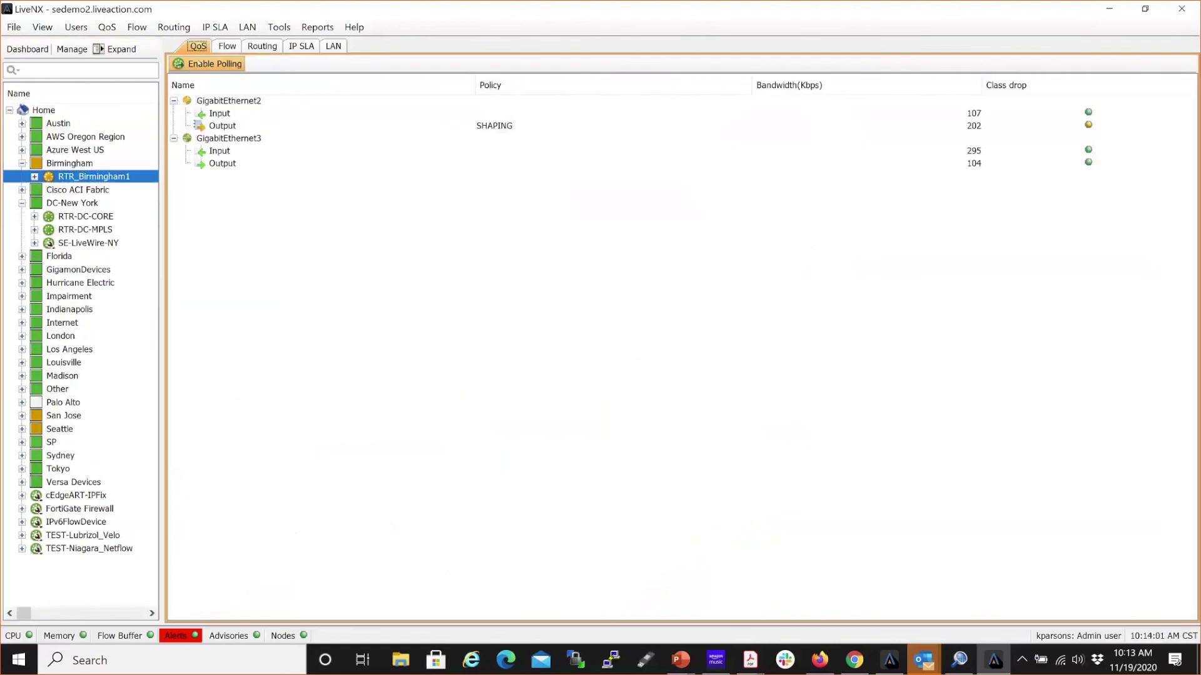
# Start a template-based QoS policy for RTR_Birmingham1's GigabitEthernet3 input.
pyautogui.click(483, 154)
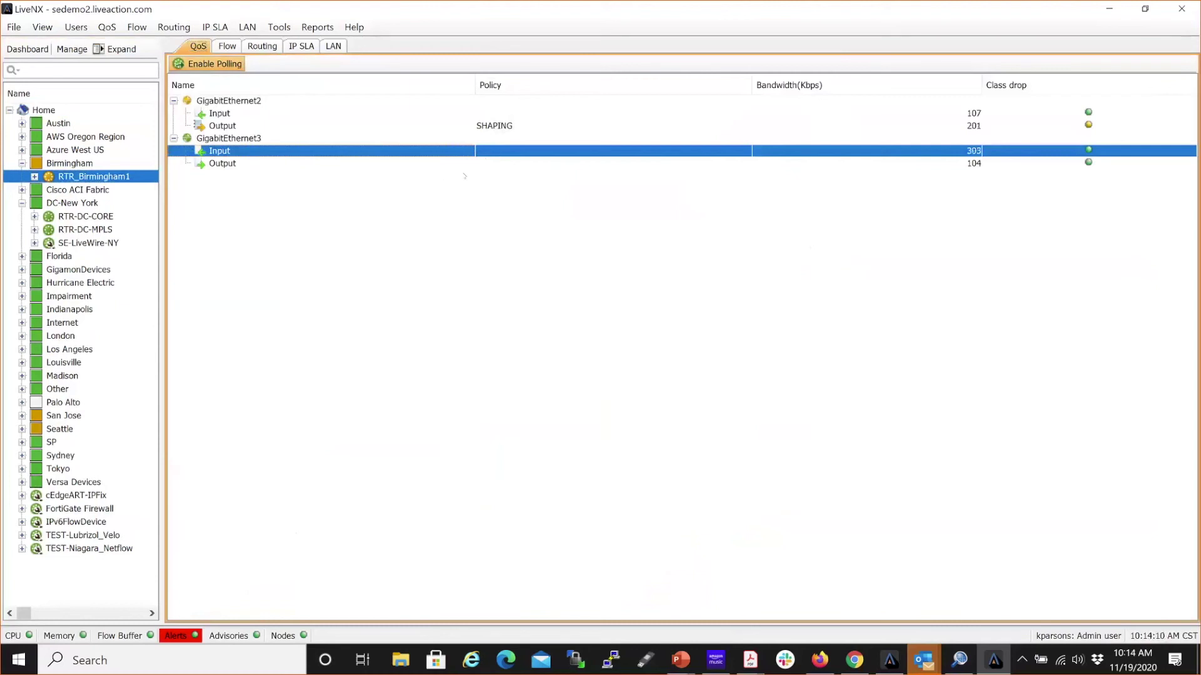
pyautogui.rightClick(493, 154)
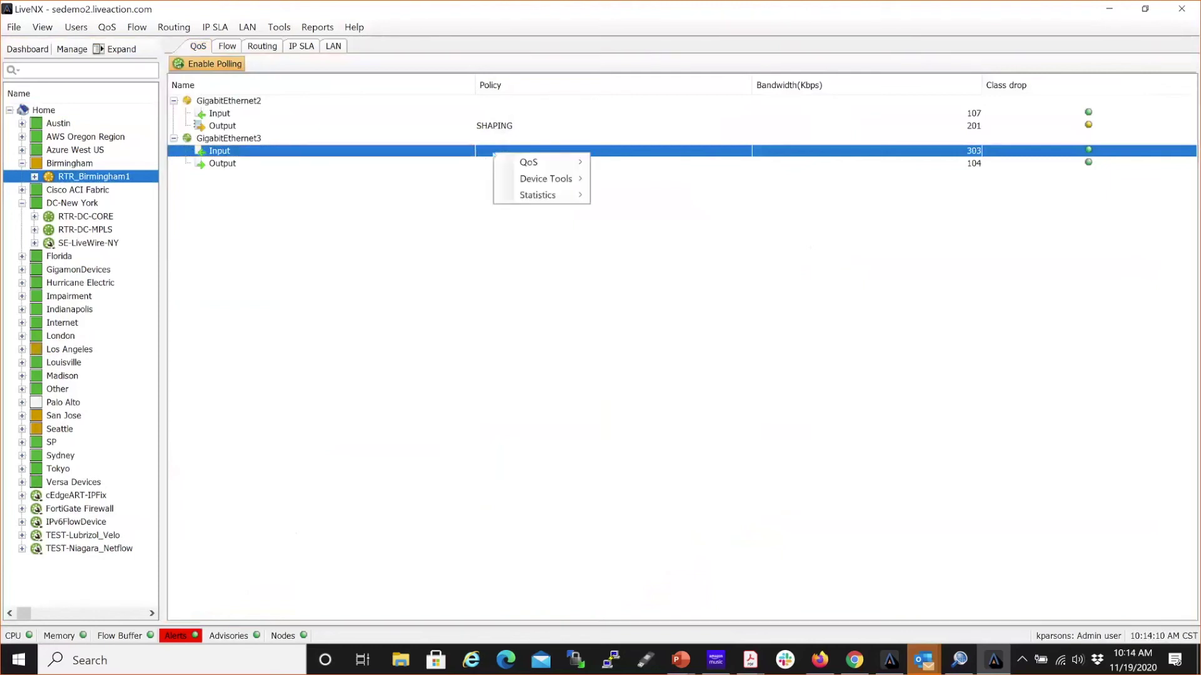
pyautogui.moveTo(539, 163)
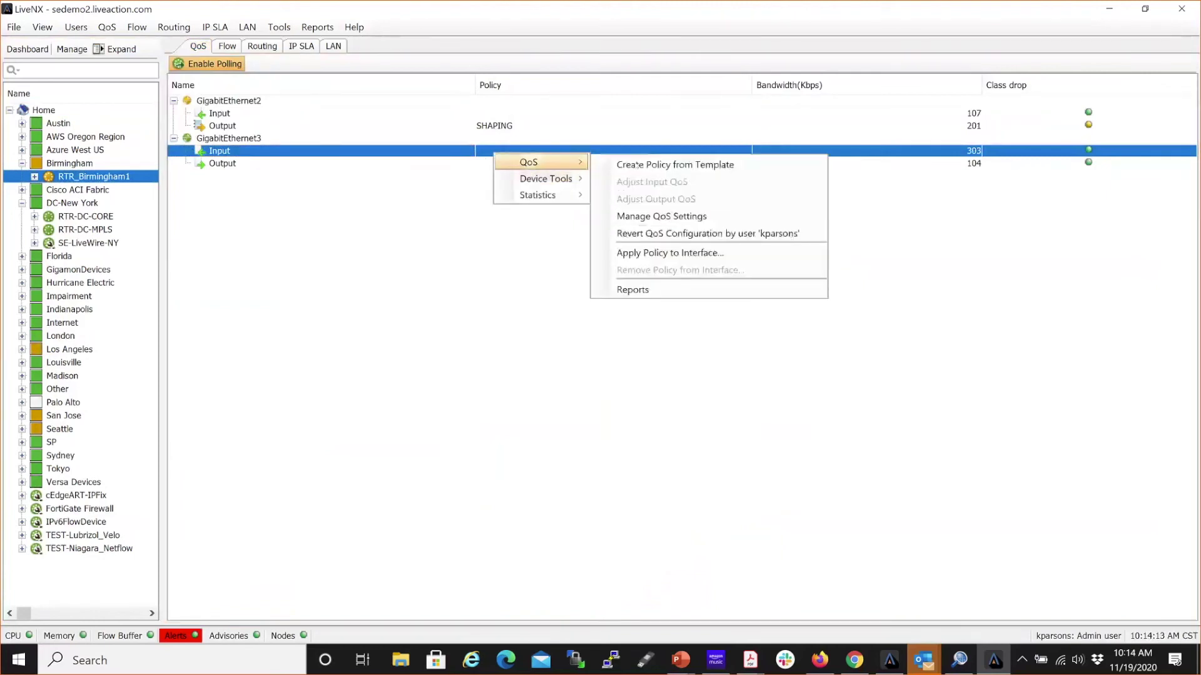
pyautogui.click(669, 165)
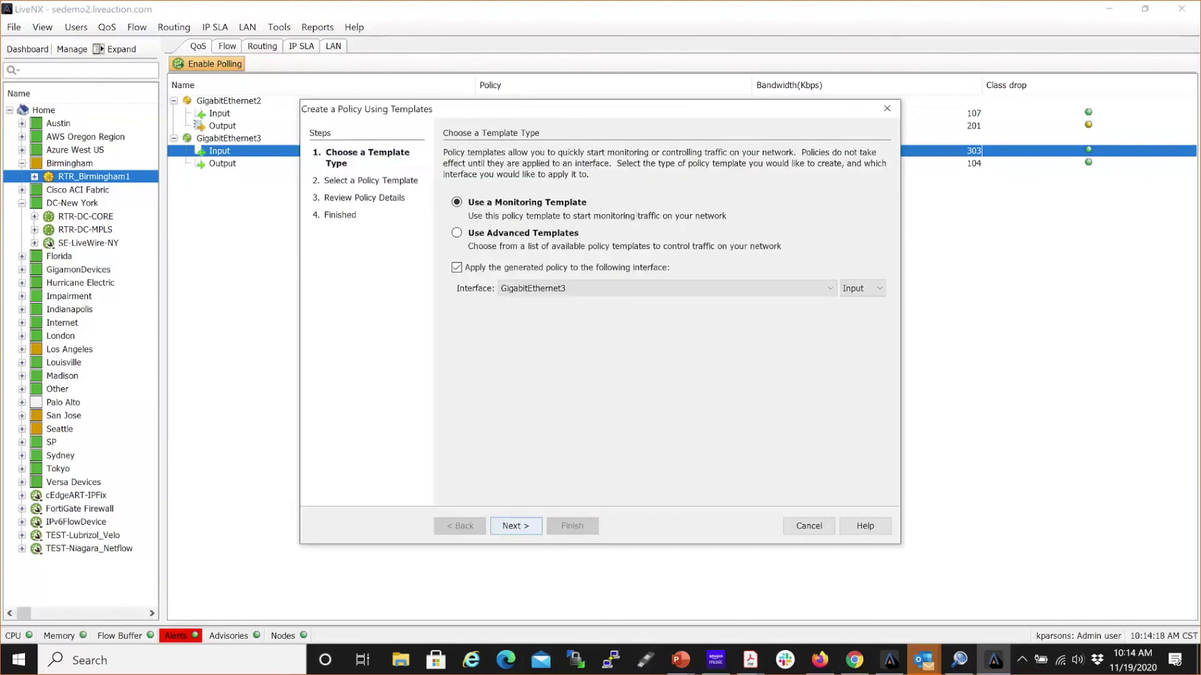
pyautogui.click(457, 232)
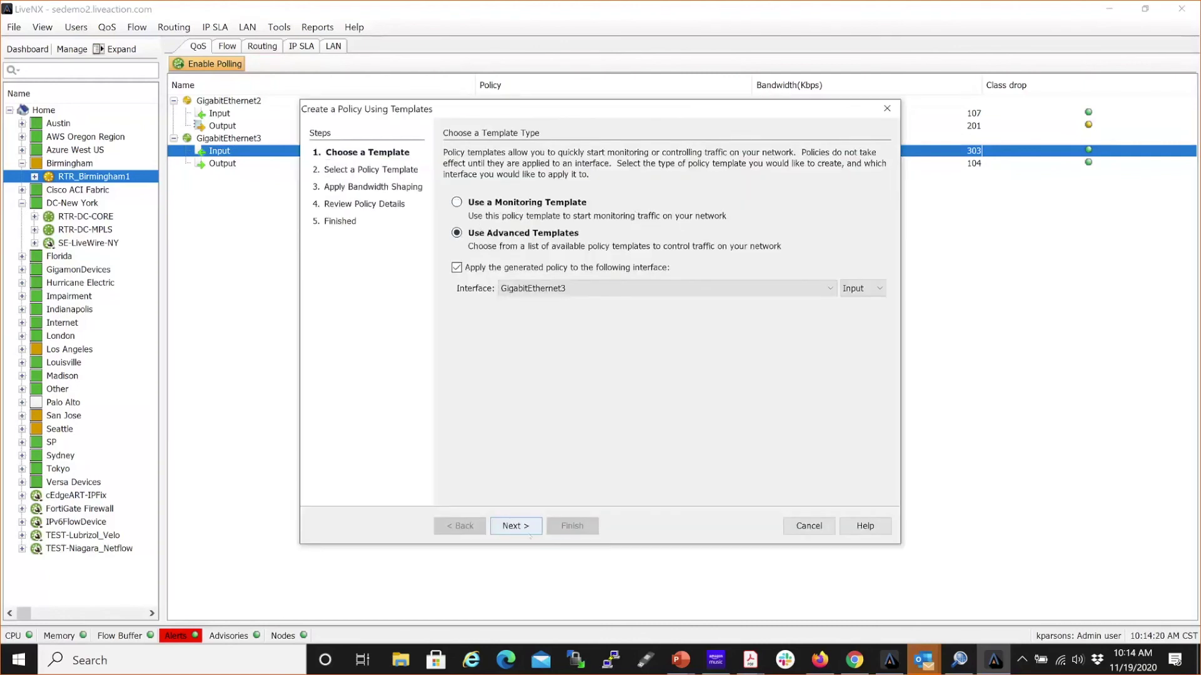
pyautogui.click(515, 525)
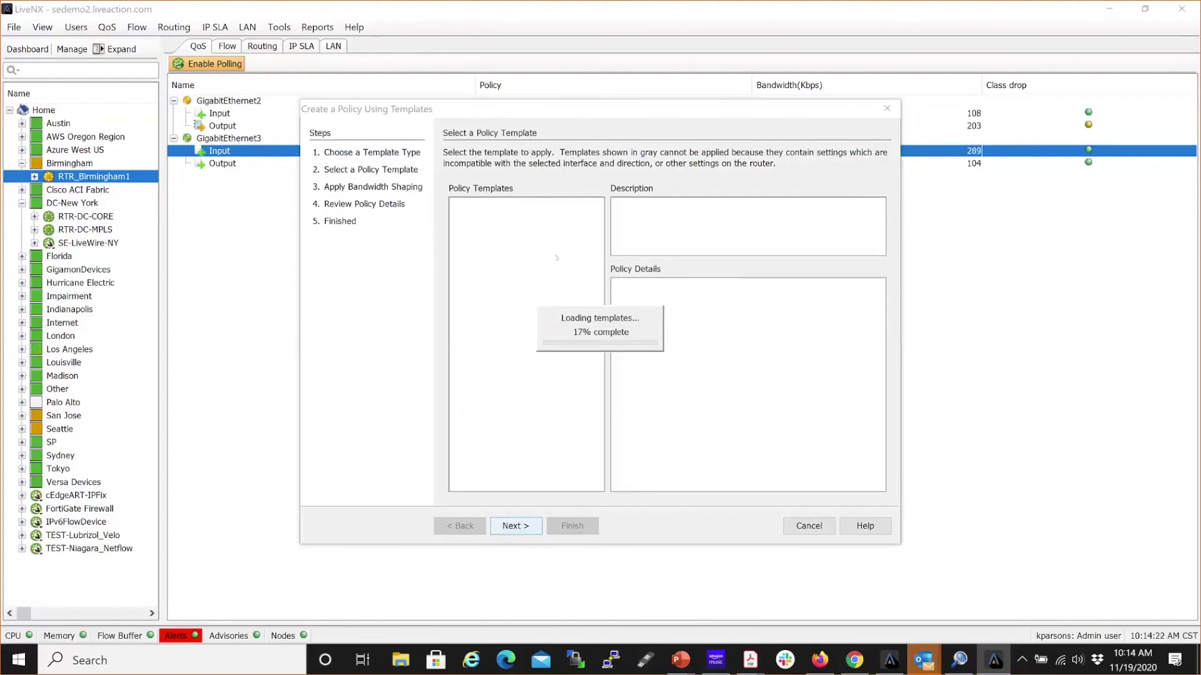
pyautogui.click(488, 379)
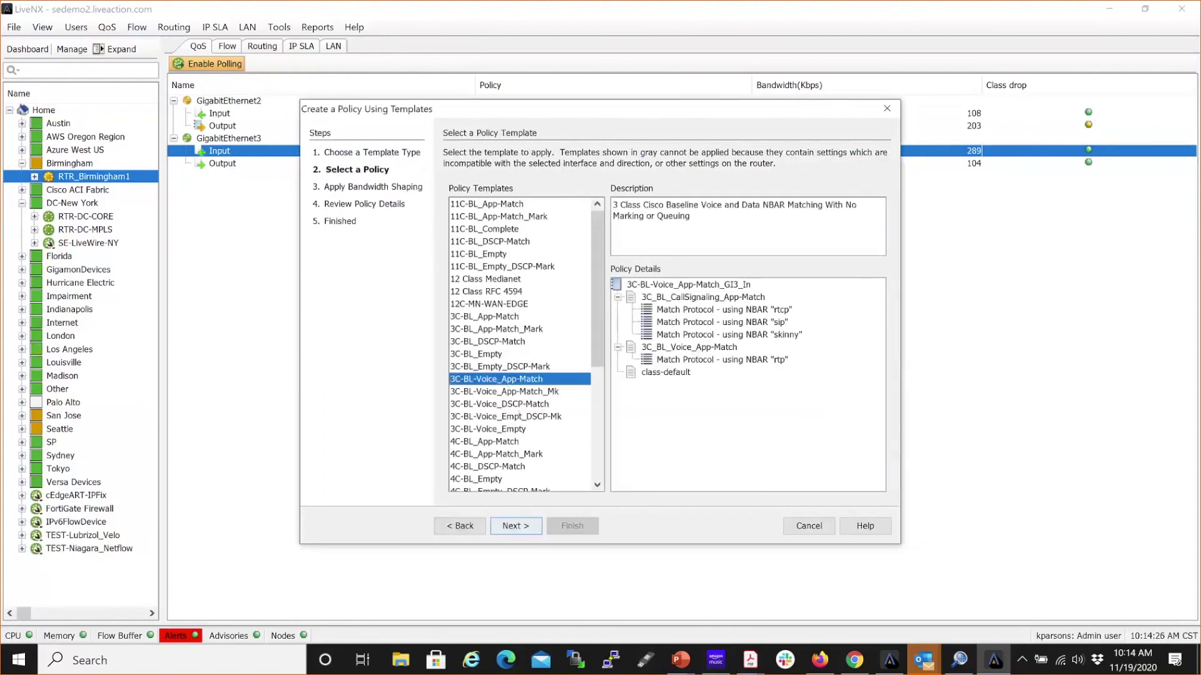
pyautogui.click(485, 441)
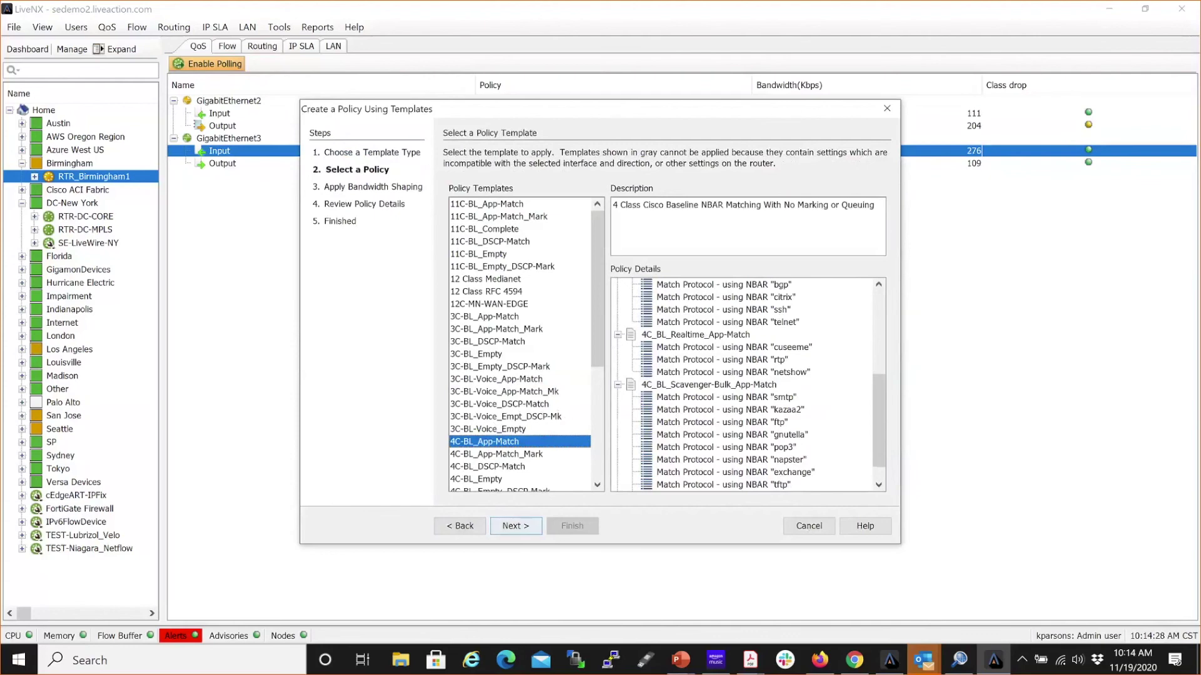
pyautogui.click(808, 525)
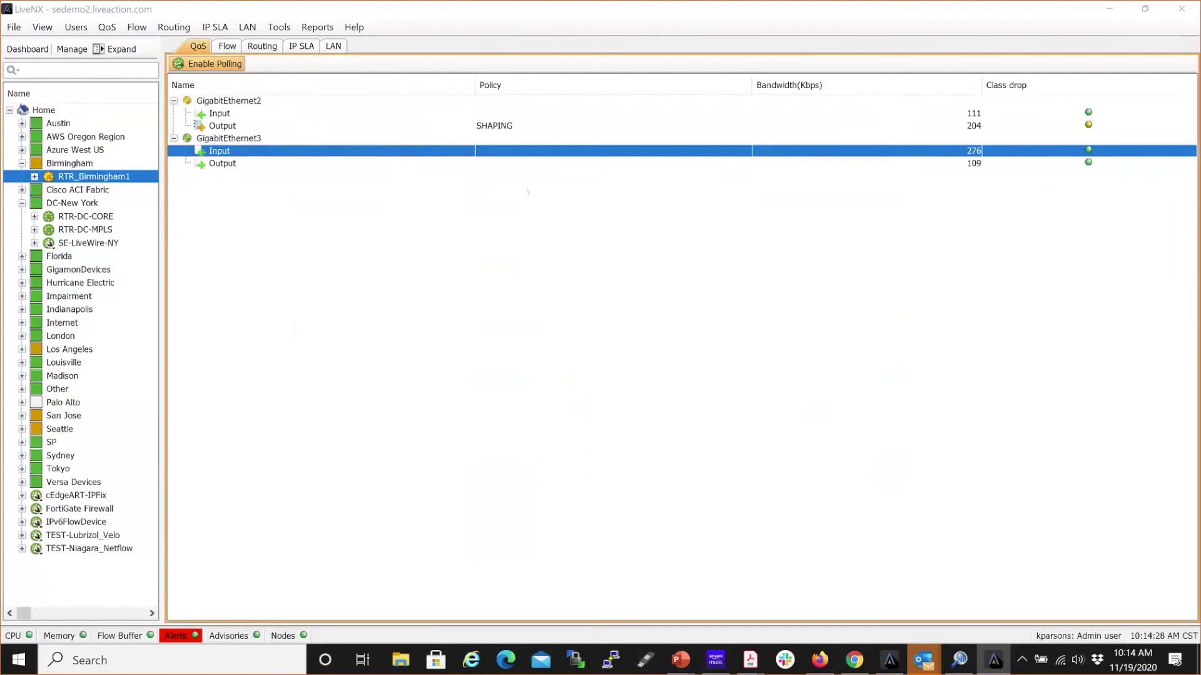
# Apply the existing SET_DSCP policy to GigabitEthernet3 input and save it to the router.
pyautogui.rightClick(500, 152)
pyautogui.moveTo(543, 159)
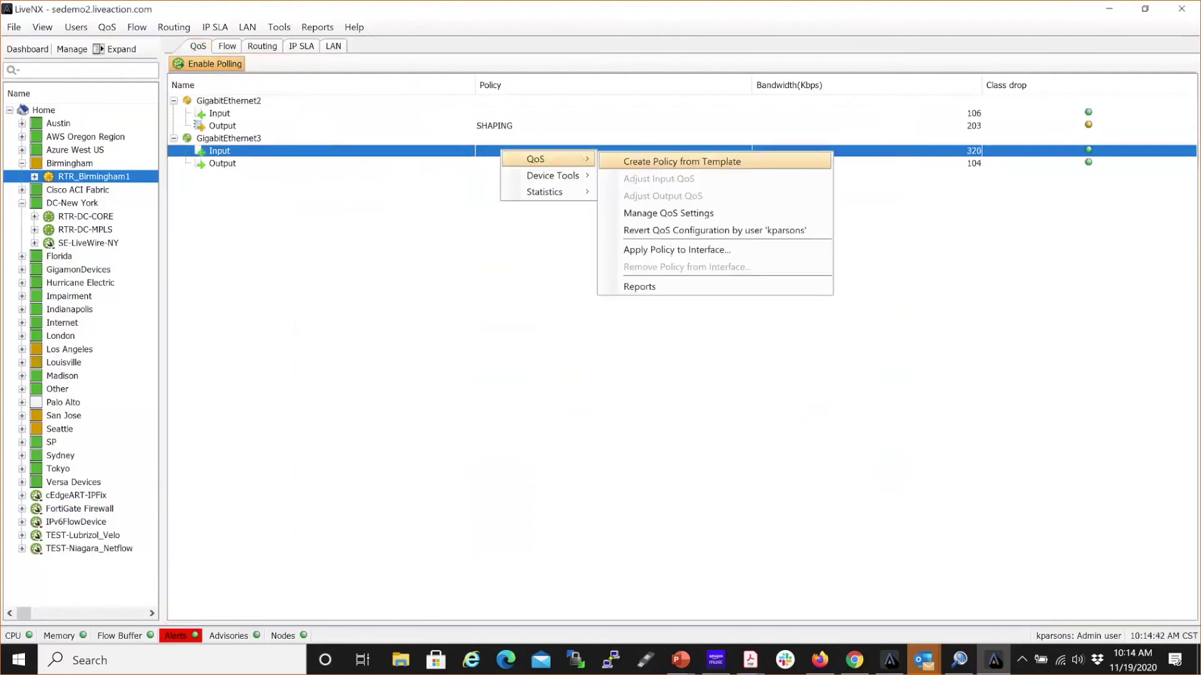
pyautogui.click(663, 162)
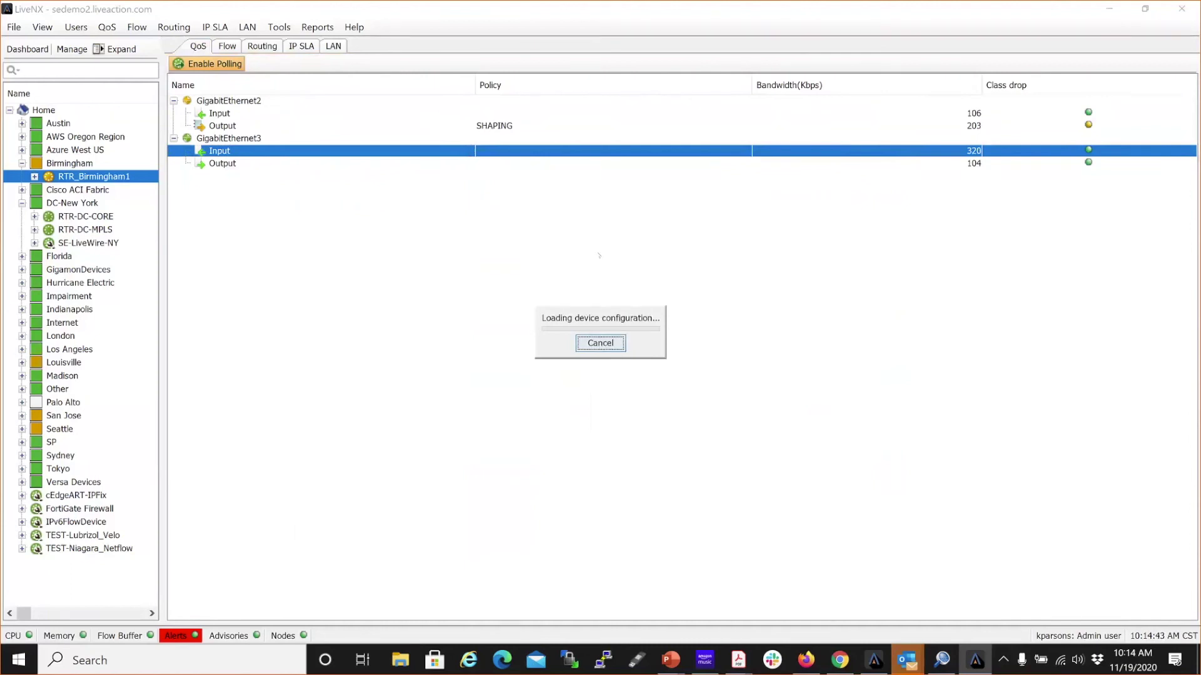
pyautogui.click(684, 191)
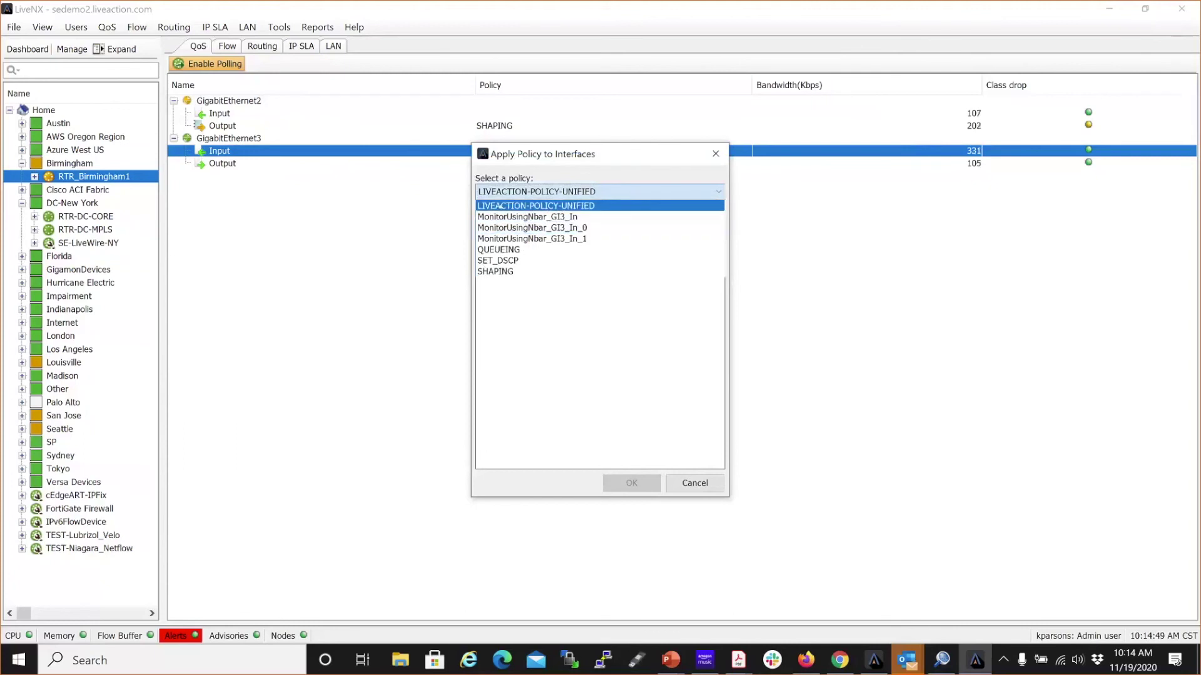
pyautogui.click(505, 261)
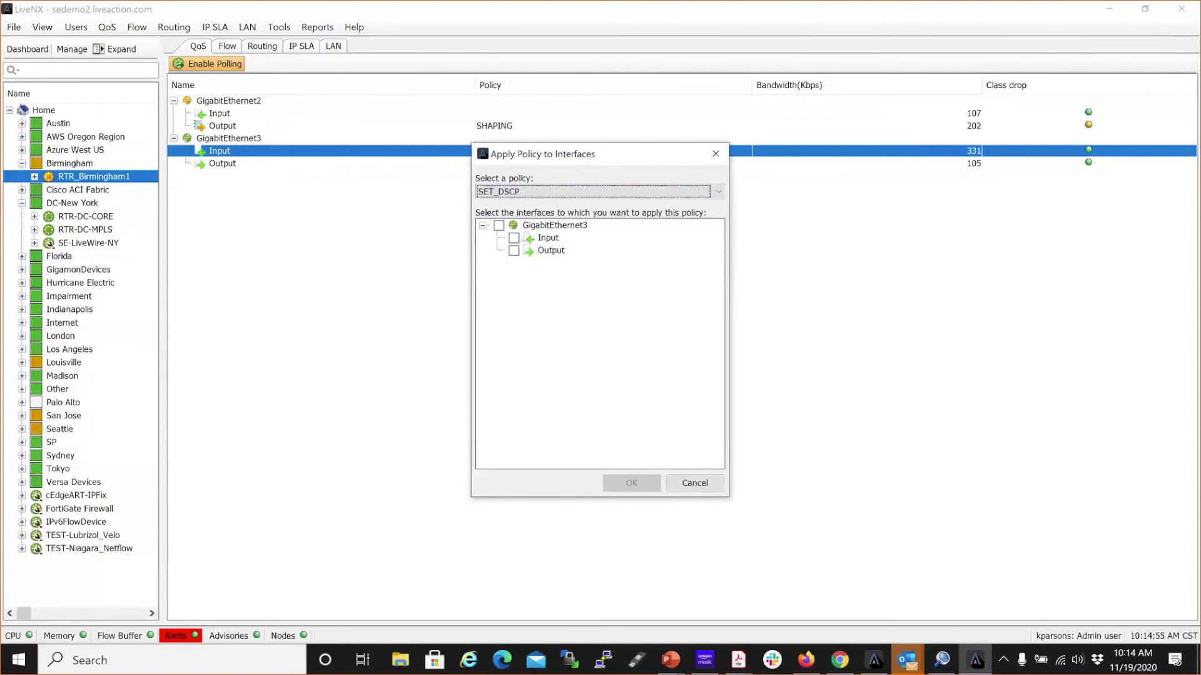
pyautogui.click(514, 239)
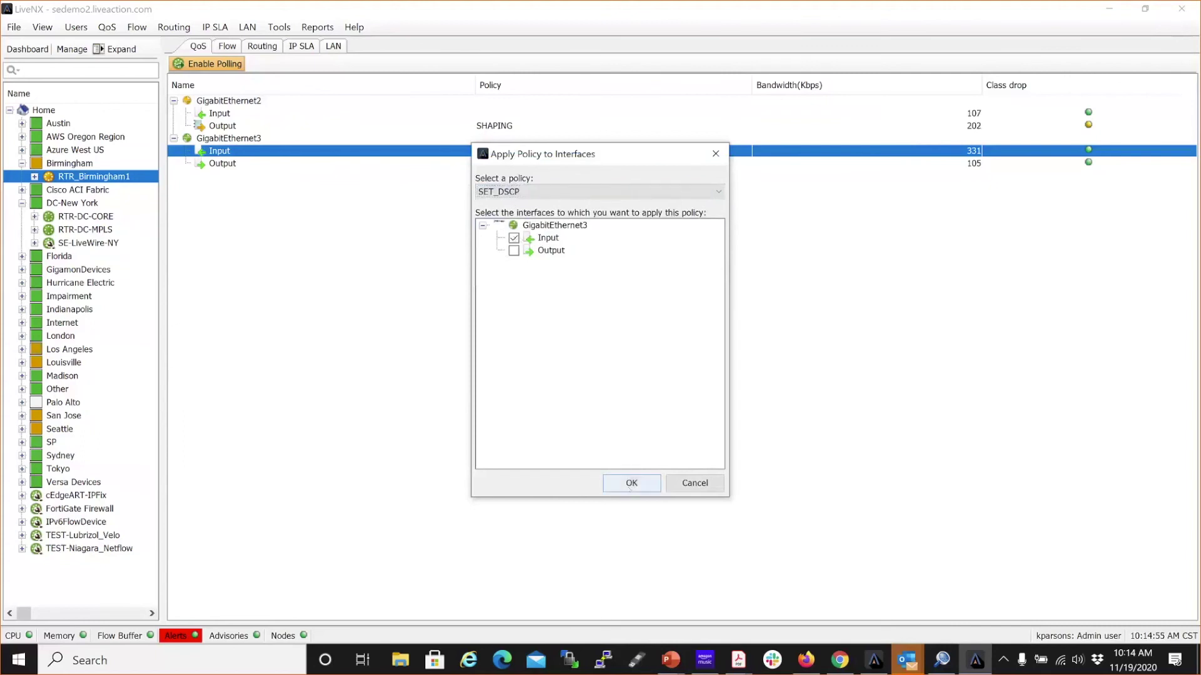
pyautogui.click(626, 483)
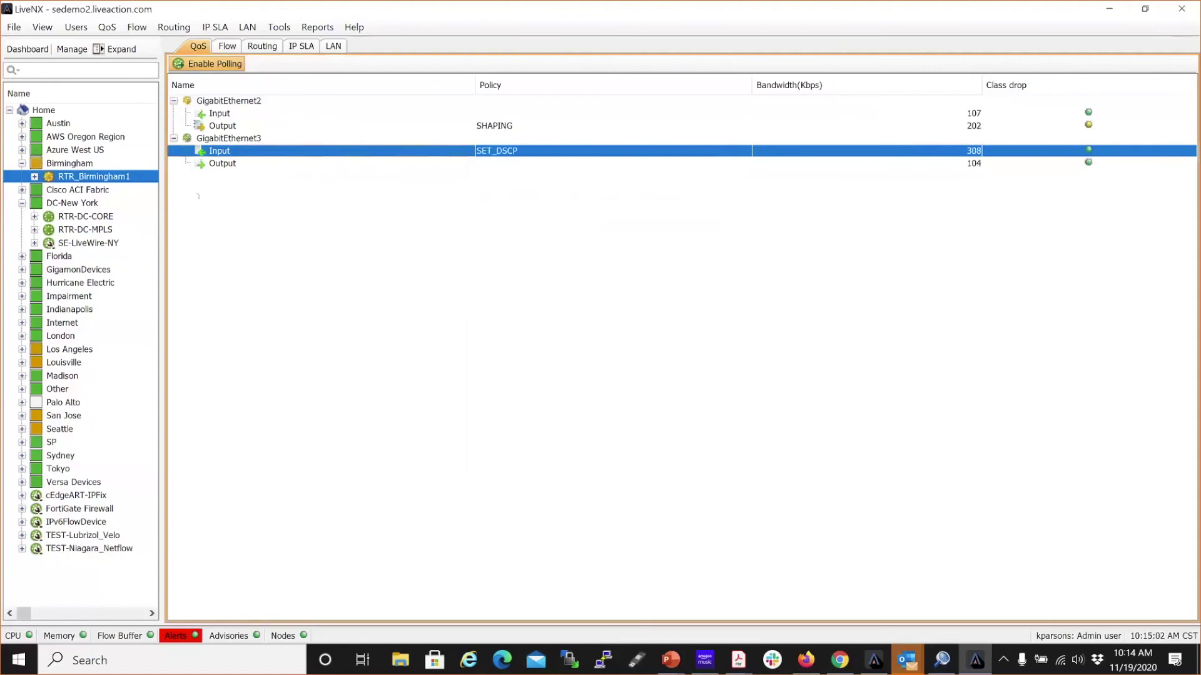
# Open RTR_Birmingham1's QoS settings and expand SET_DSCP, widening the Marking column.
pyautogui.rightClick(121, 177)
pyautogui.moveTo(254, 197)
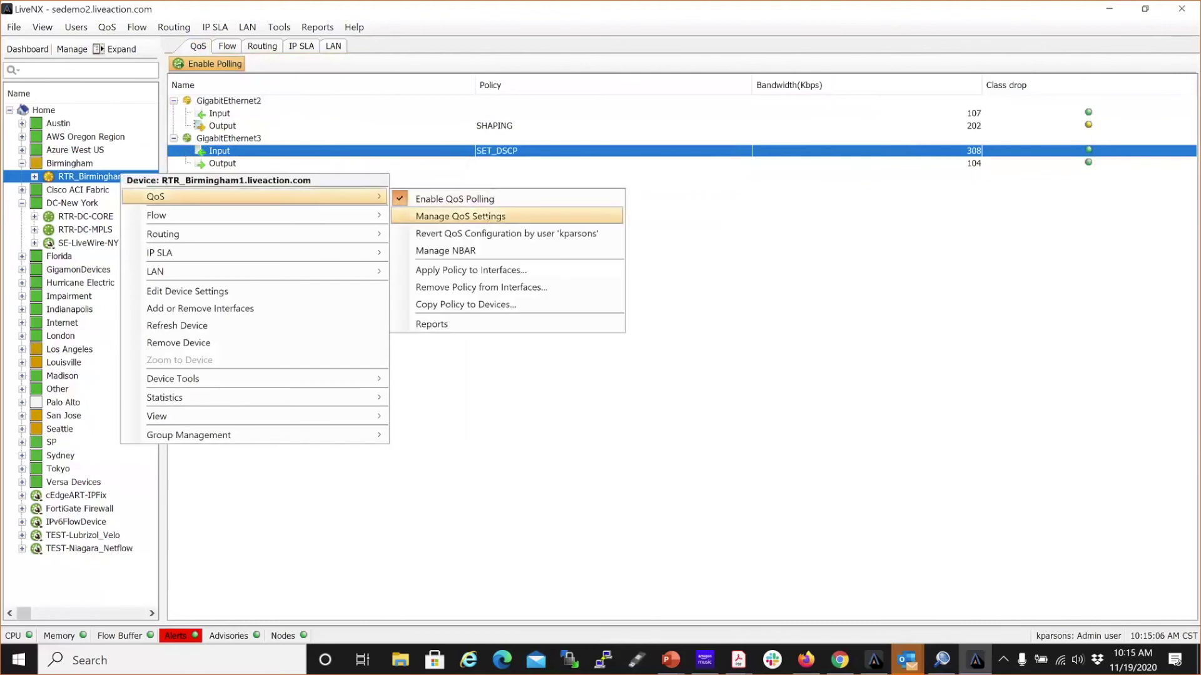
pyautogui.click(486, 217)
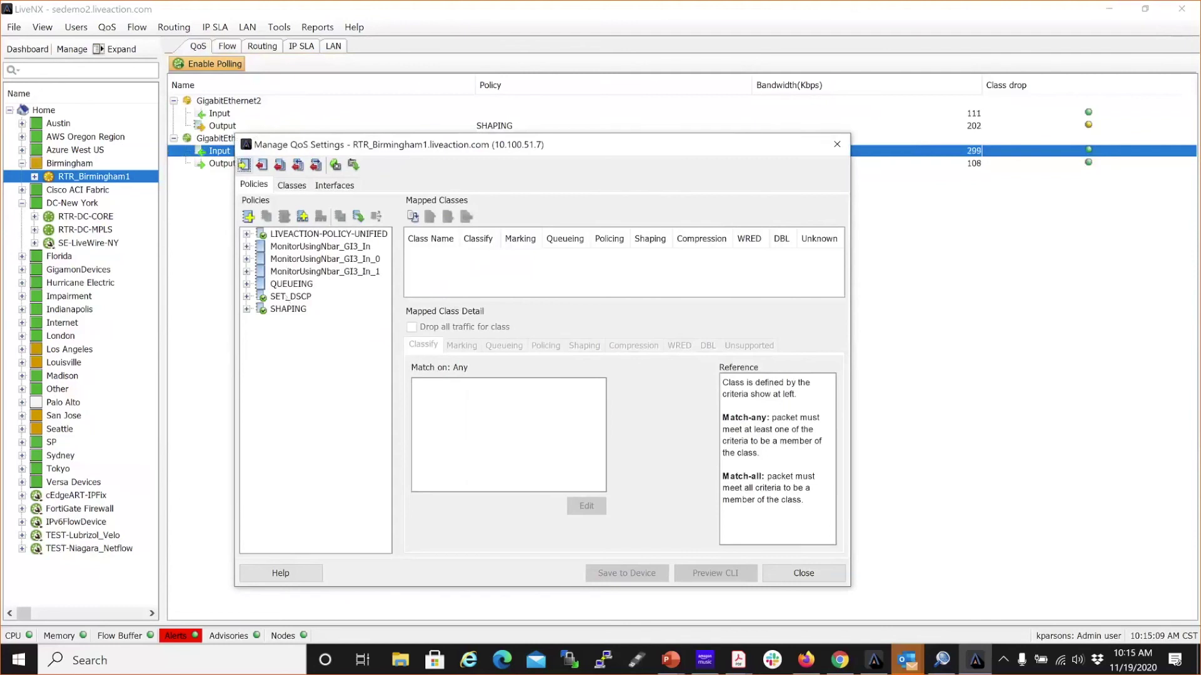
pyautogui.doubleClick(281, 296)
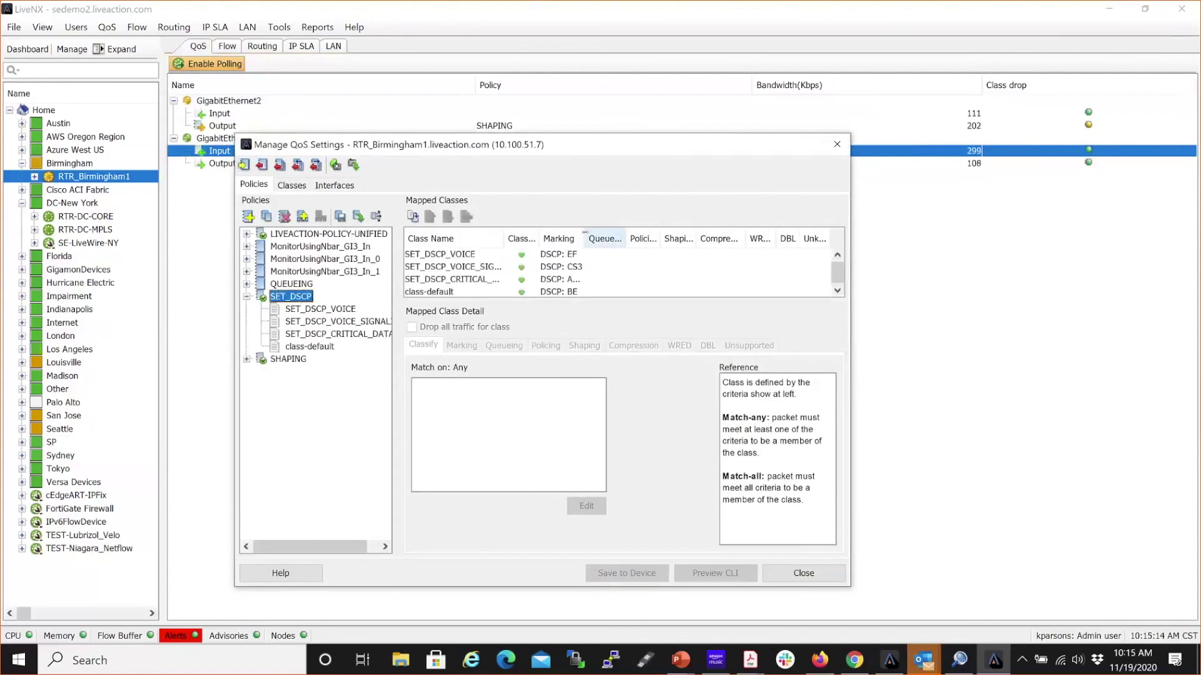
pyautogui.moveTo(572, 232); pyautogui.dragTo(592, 232)
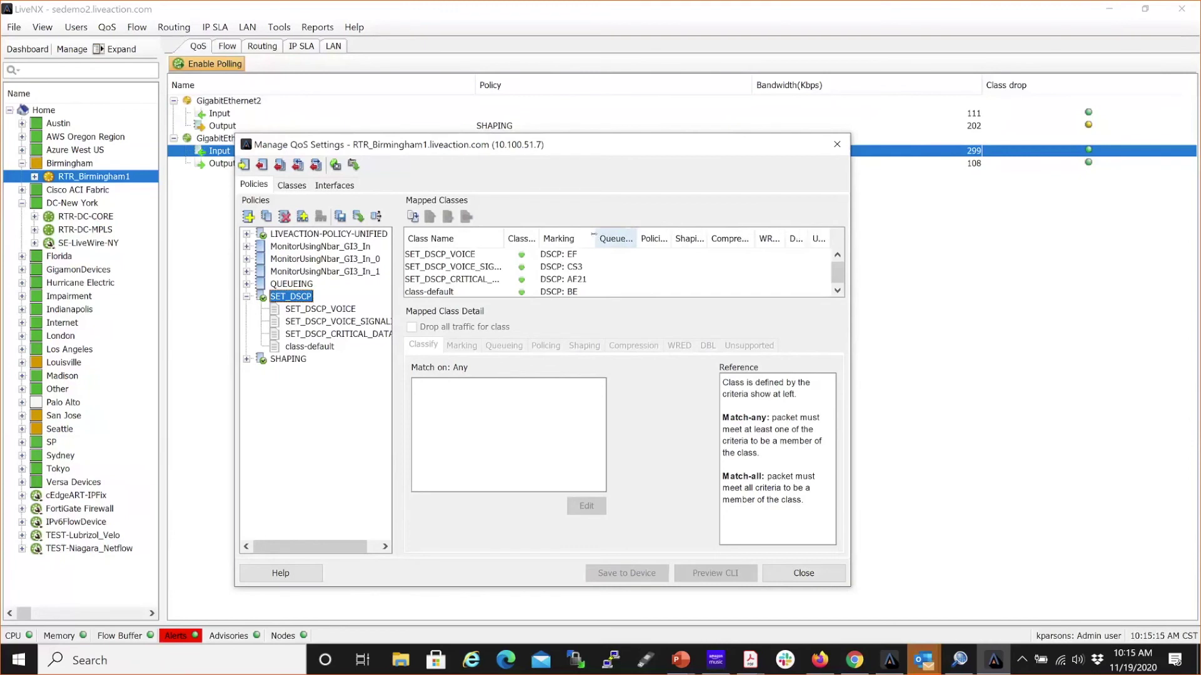
# Review the voice, voice-signaling and critical-data classes' match criteria and DSCP markings.
pyautogui.press('Down')
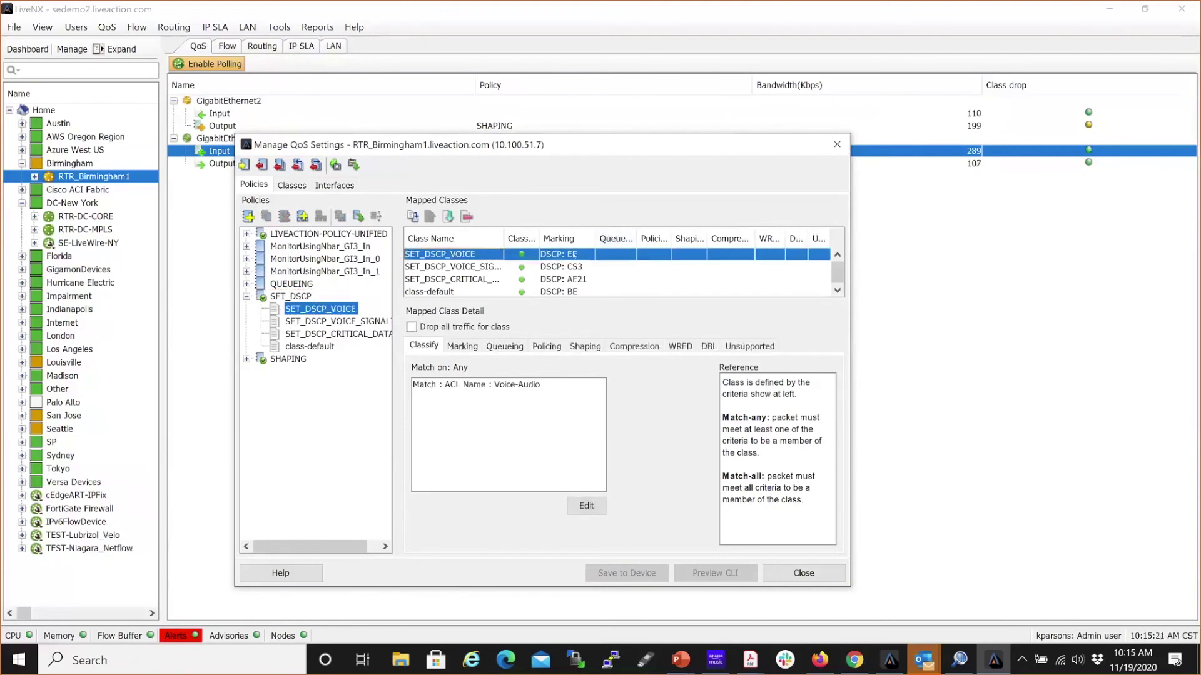
pyautogui.click(466, 384)
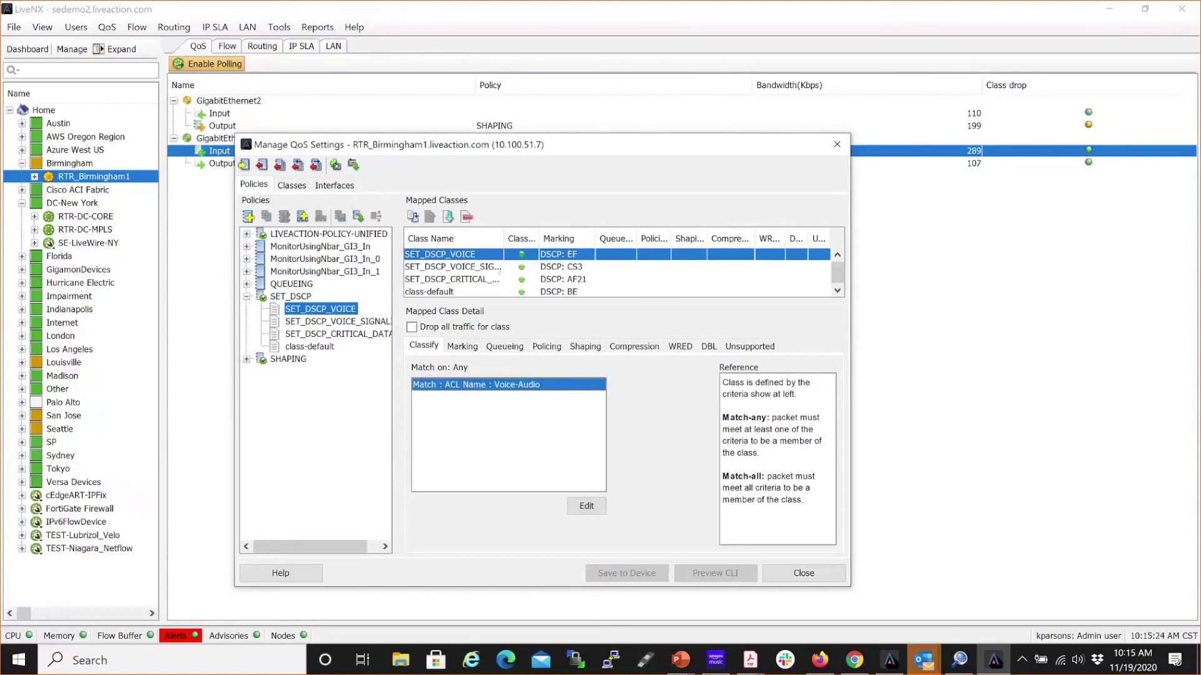
pyautogui.click(489, 268)
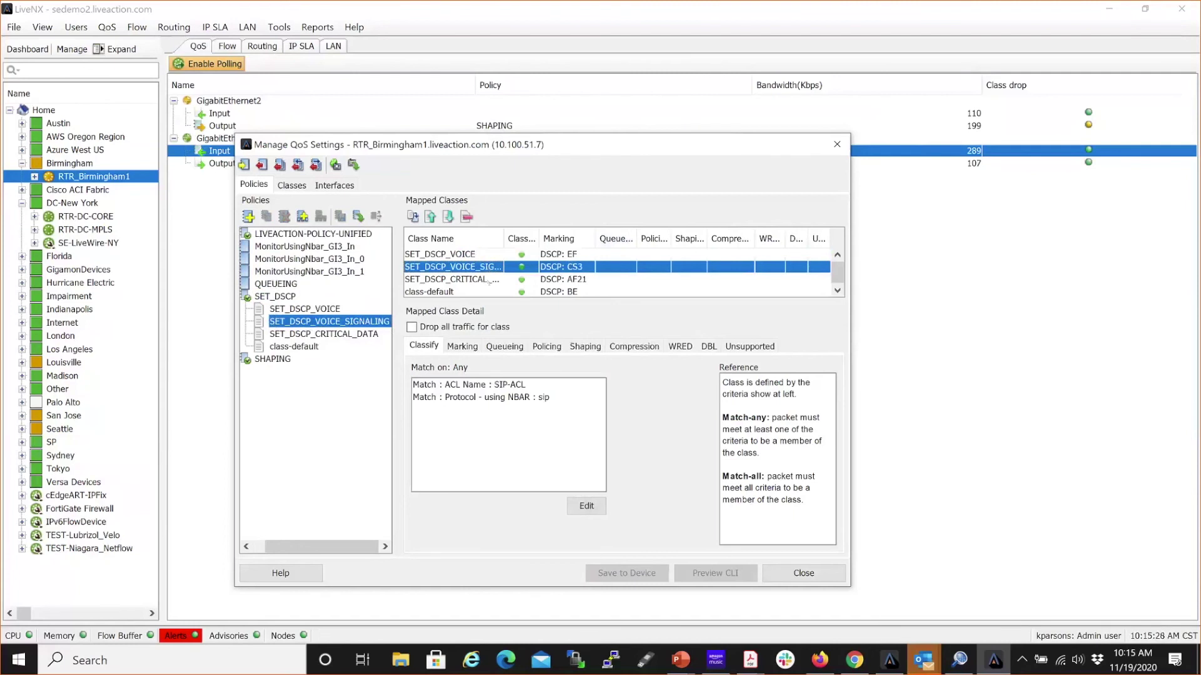
pyautogui.click(489, 279)
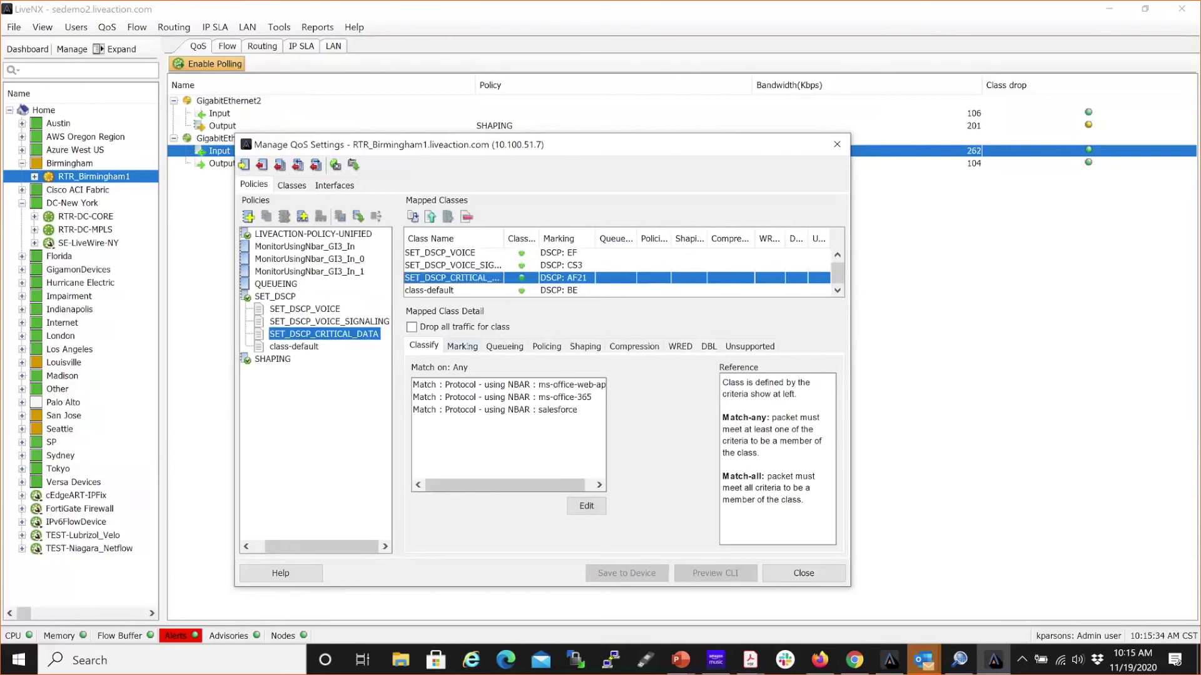
pyautogui.click(467, 348)
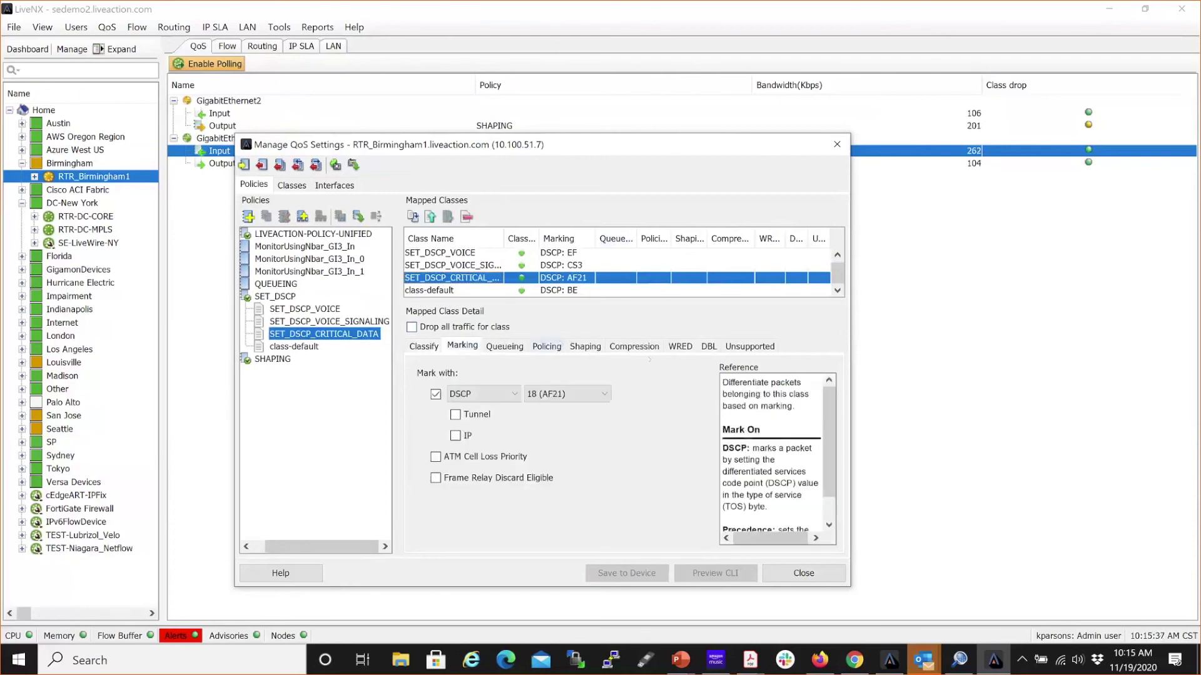
pyautogui.click(425, 347)
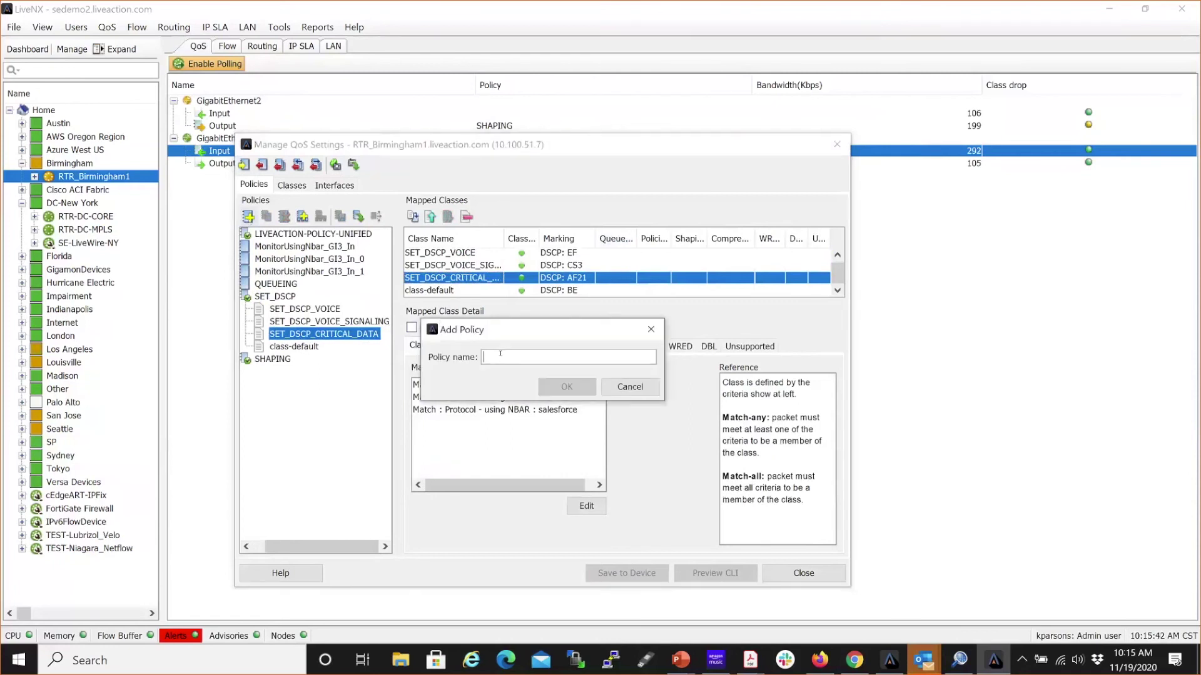
# Create a policy named 'test' and add the existing VOICE class to it.
pyautogui.write('test')
pyautogui.press('Return')
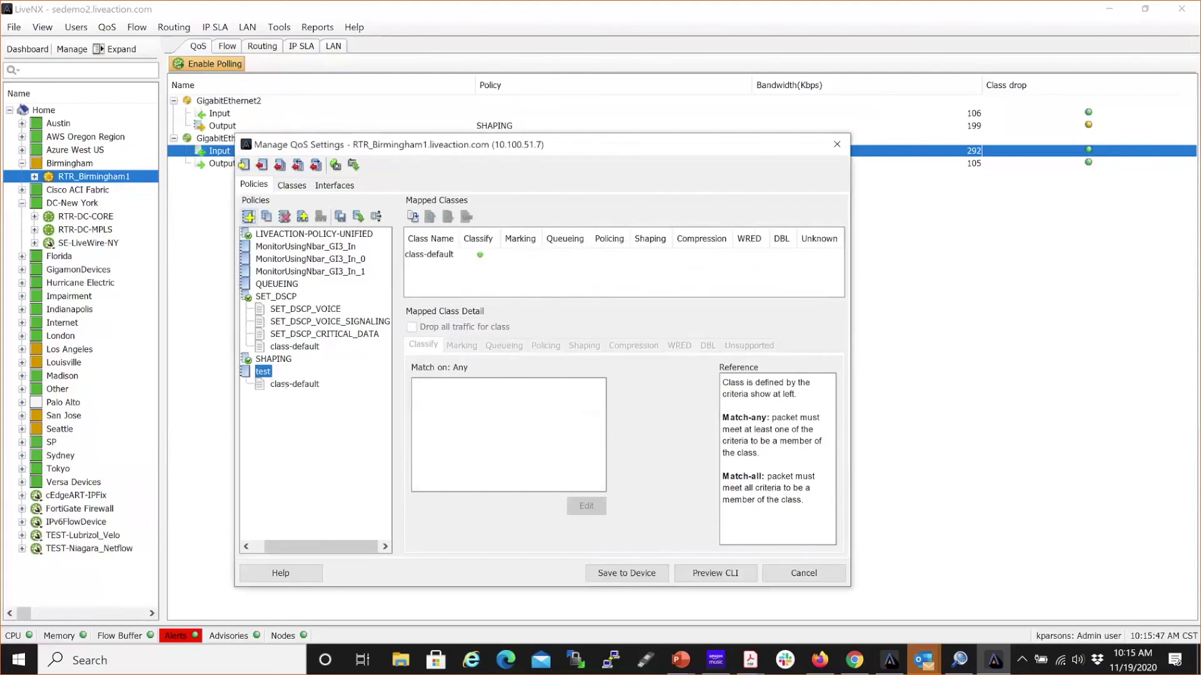
pyautogui.rightClick(287, 384)
pyautogui.click(350, 394)
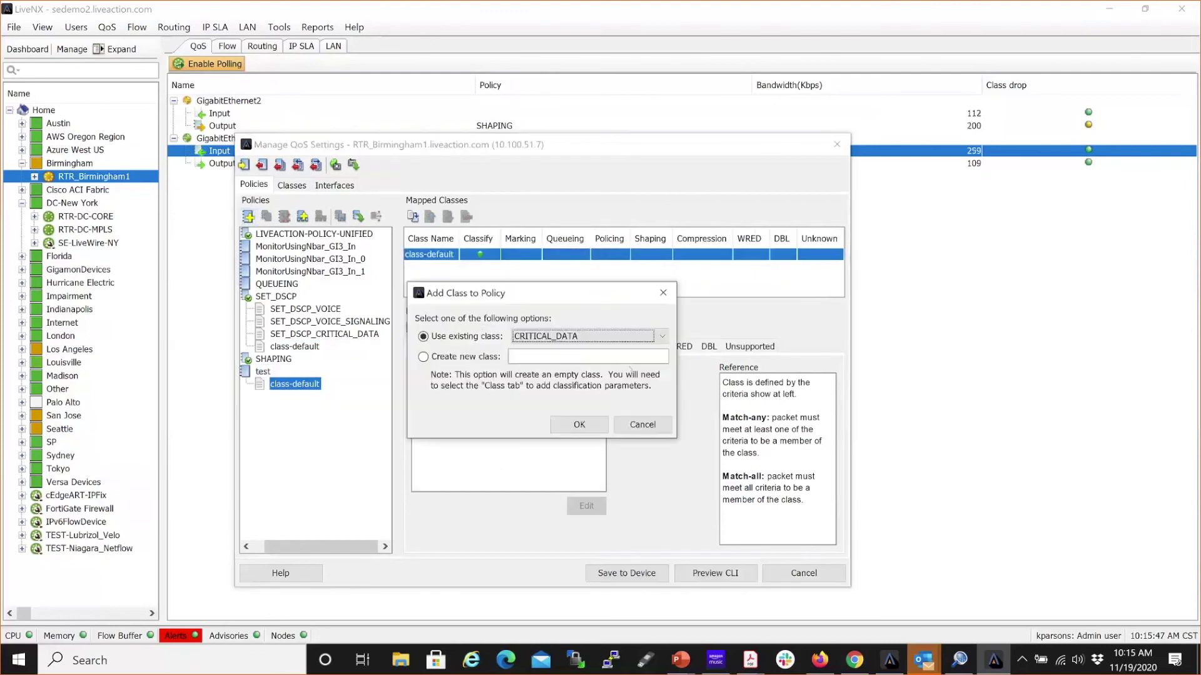
pyautogui.click(661, 336)
pyautogui.scroll(-5, 581, 388)
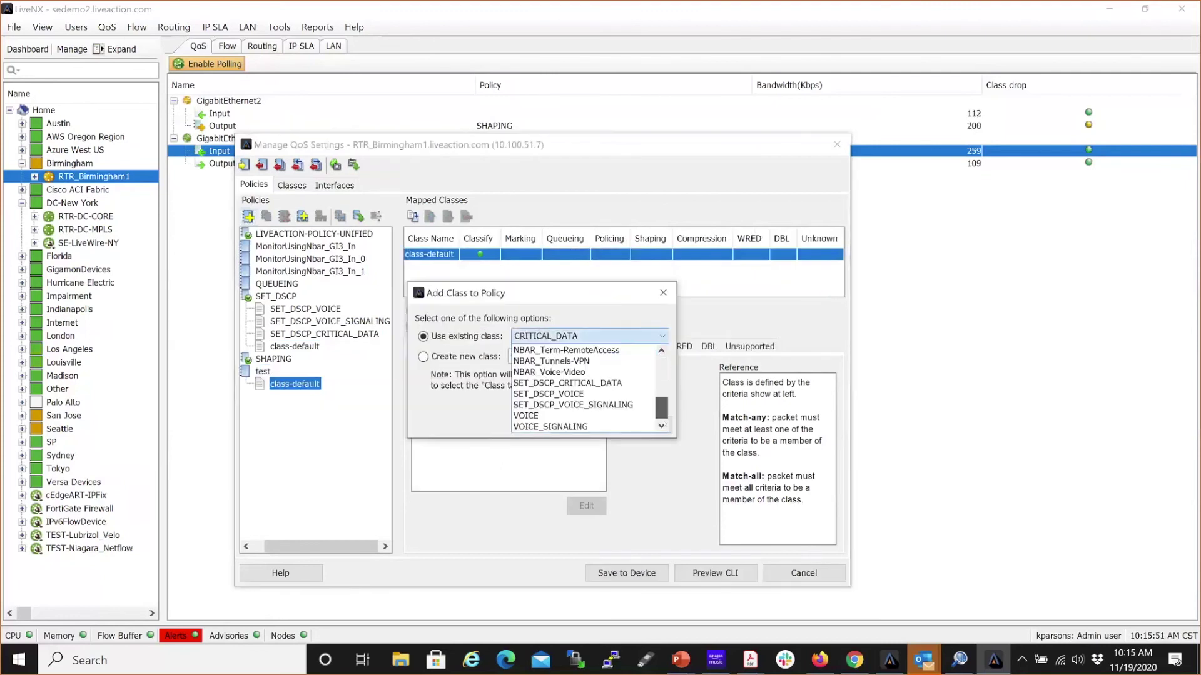
pyautogui.click(580, 416)
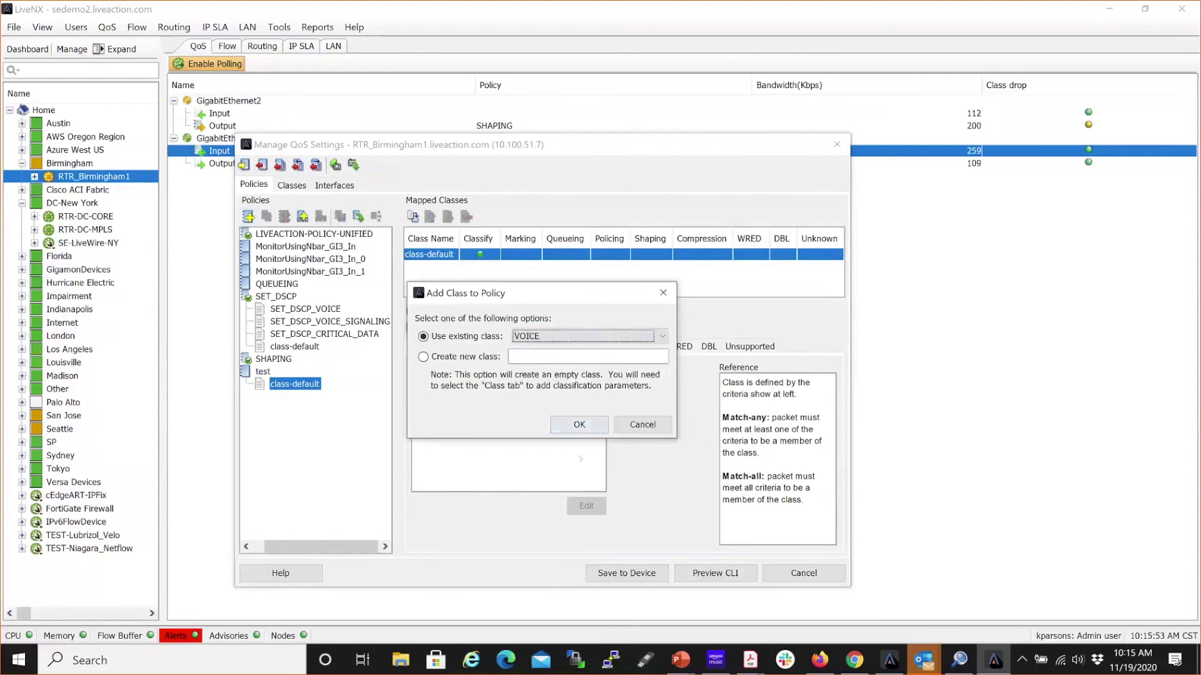
pyautogui.click(579, 425)
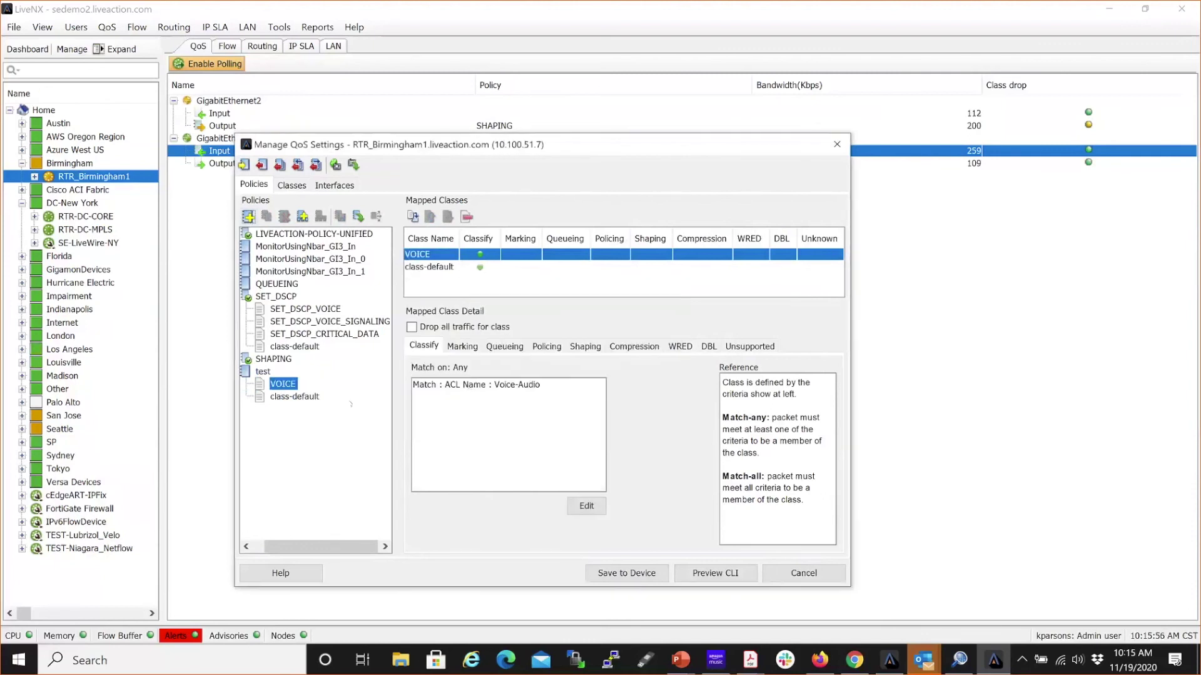
pyautogui.click(293, 384)
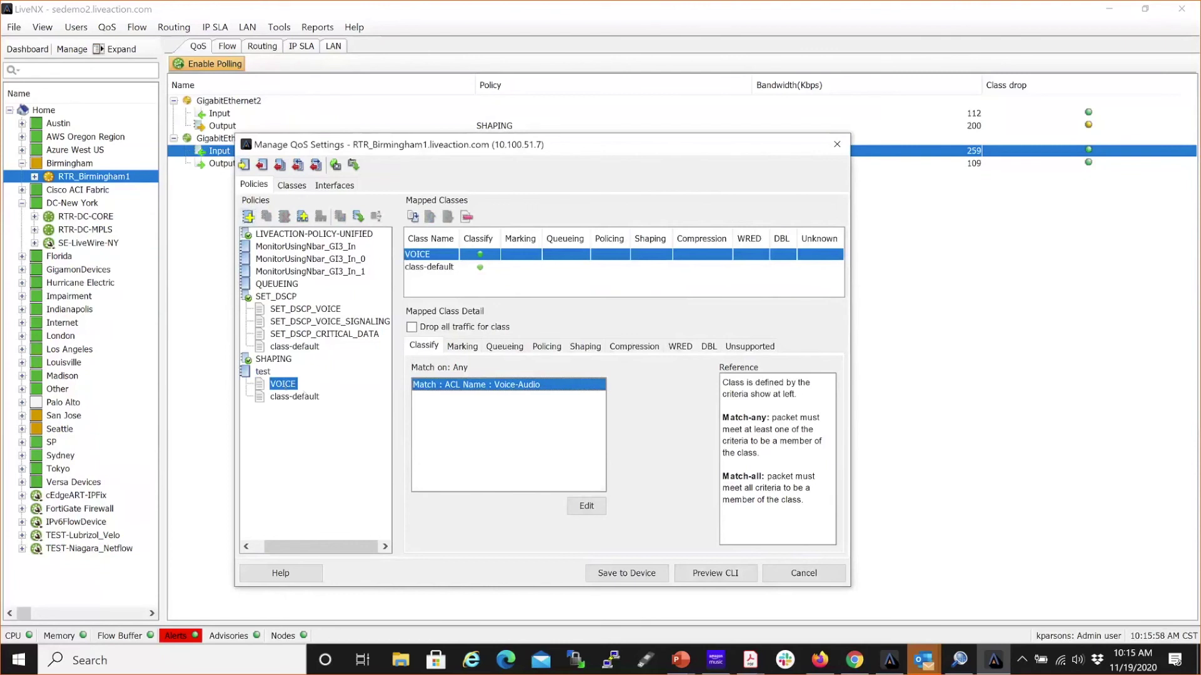
# Add a new class named 'skype' to the test policy and list its match types.
pyautogui.rightClick(284, 386)
pyautogui.click(350, 395)
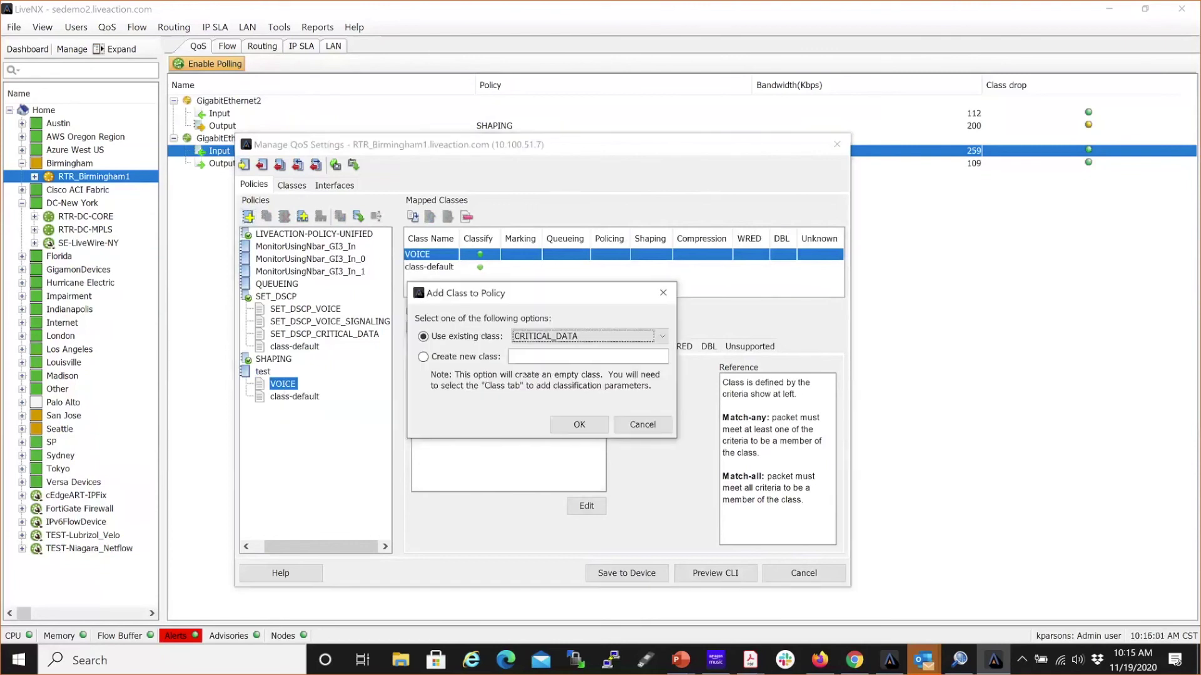
pyautogui.click(519, 355)
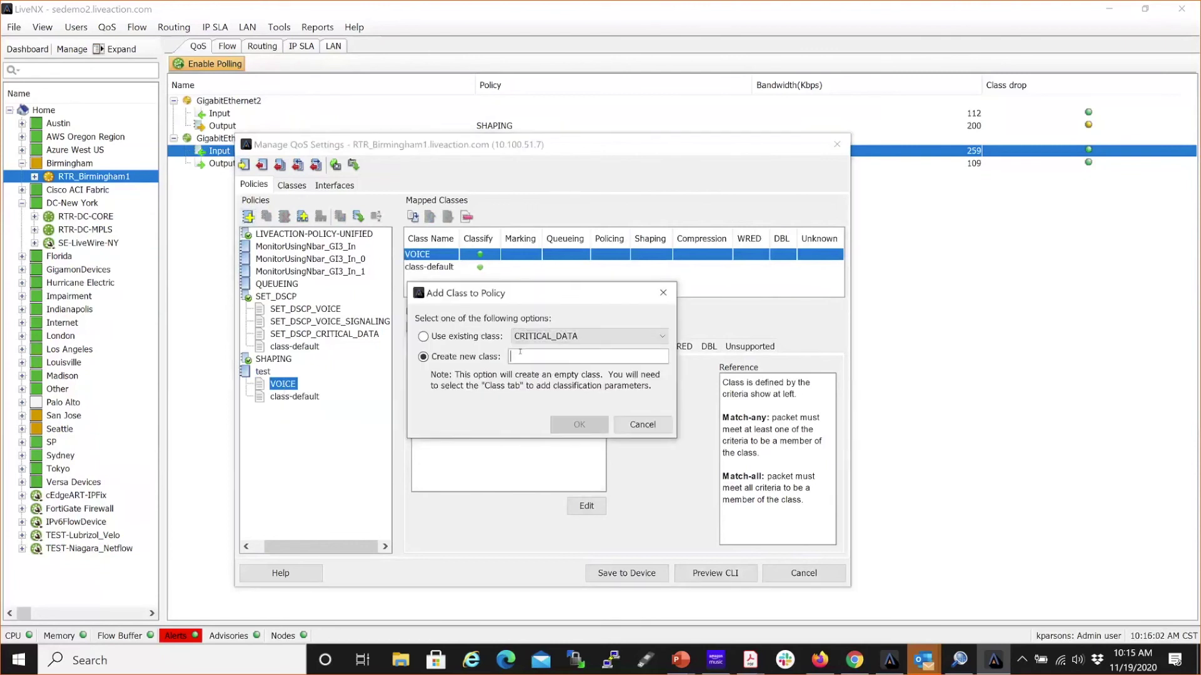
pyautogui.write('sk')
pyautogui.write('ype')
pyautogui.press('Return')
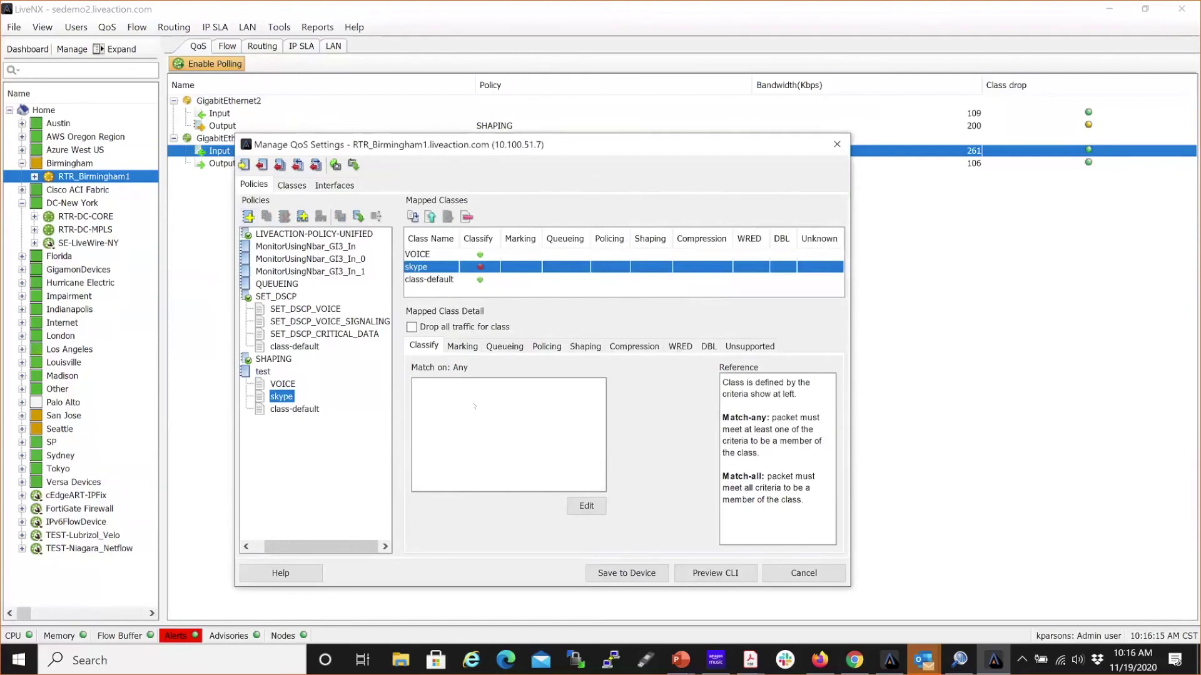
pyautogui.click(590, 508)
pyautogui.click(525, 224)
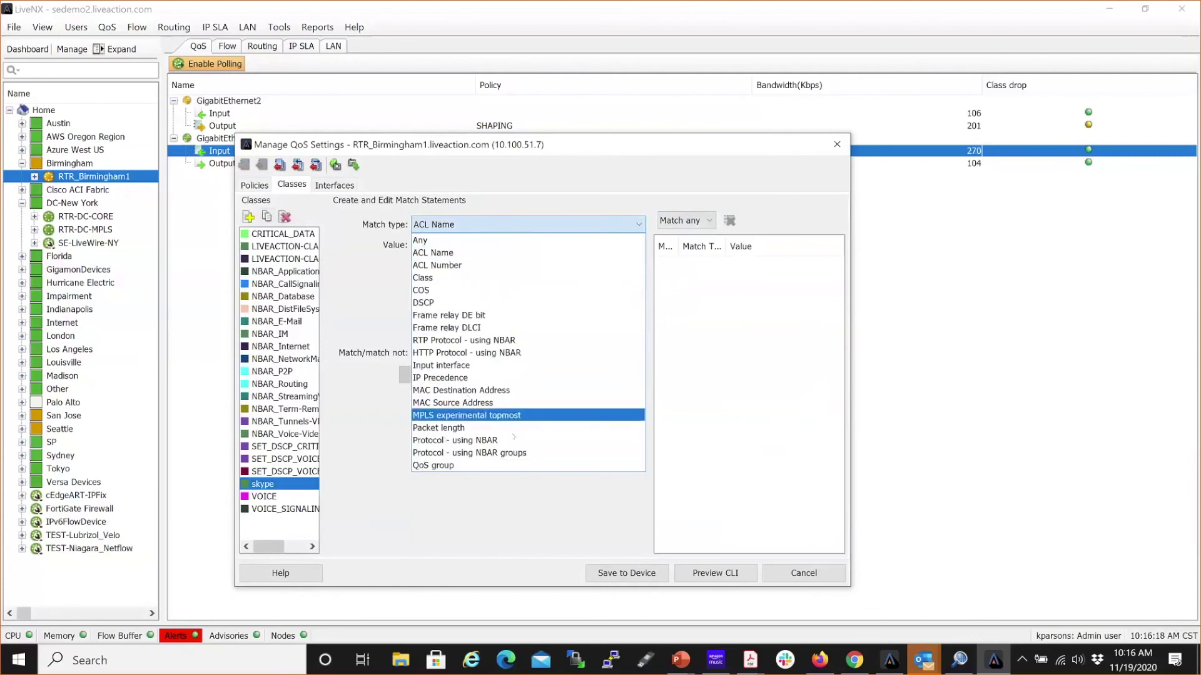
# Match the skype class on NBAR protocol skype, review its CLI, and close QoS settings.
pyautogui.click(495, 441)
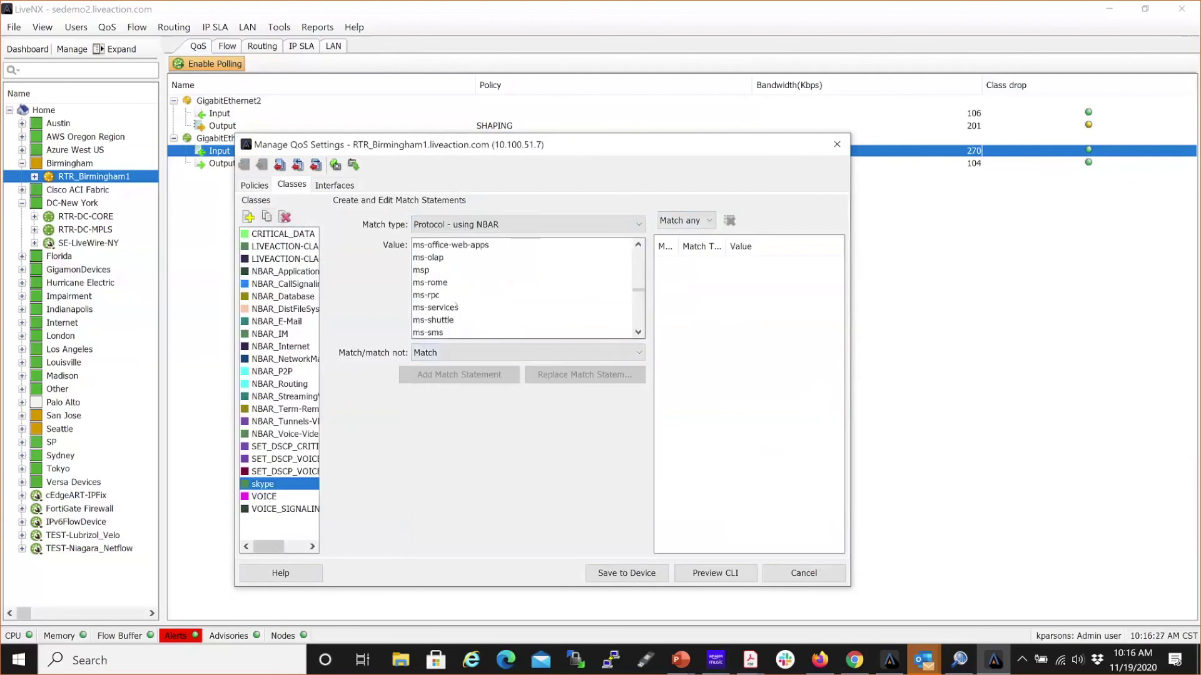
pyautogui.write('skyp')
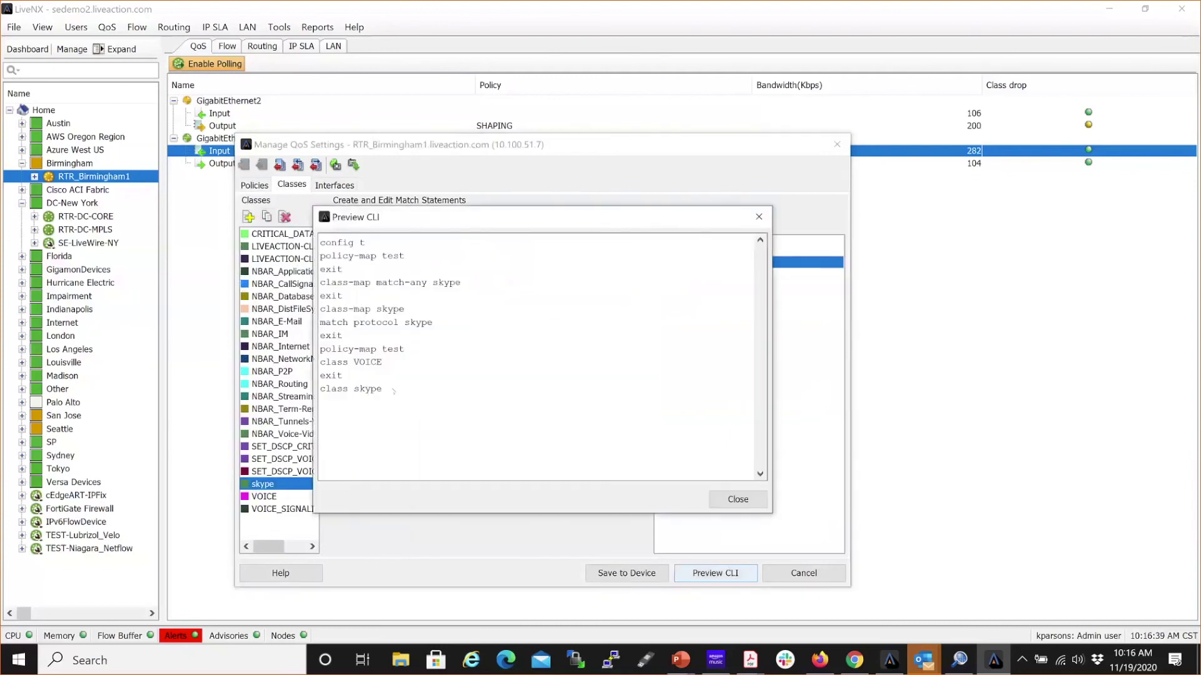
pyautogui.moveTo(393, 391); pyautogui.dragTo(320, 238)
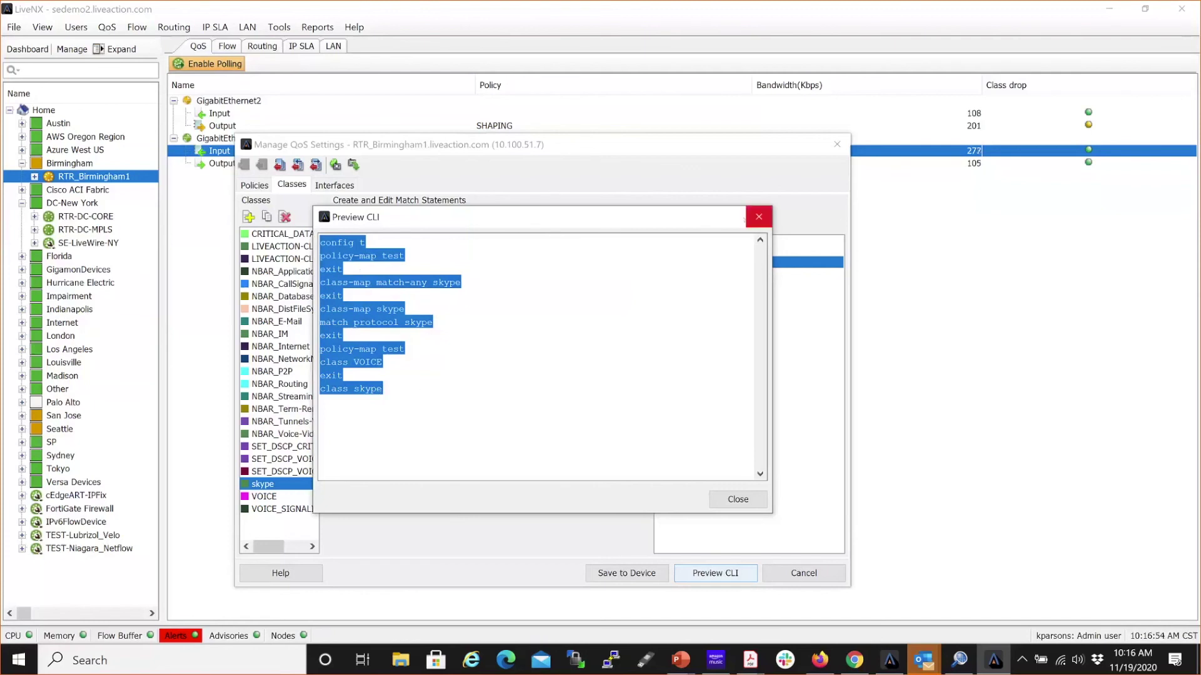
pyautogui.click(759, 217)
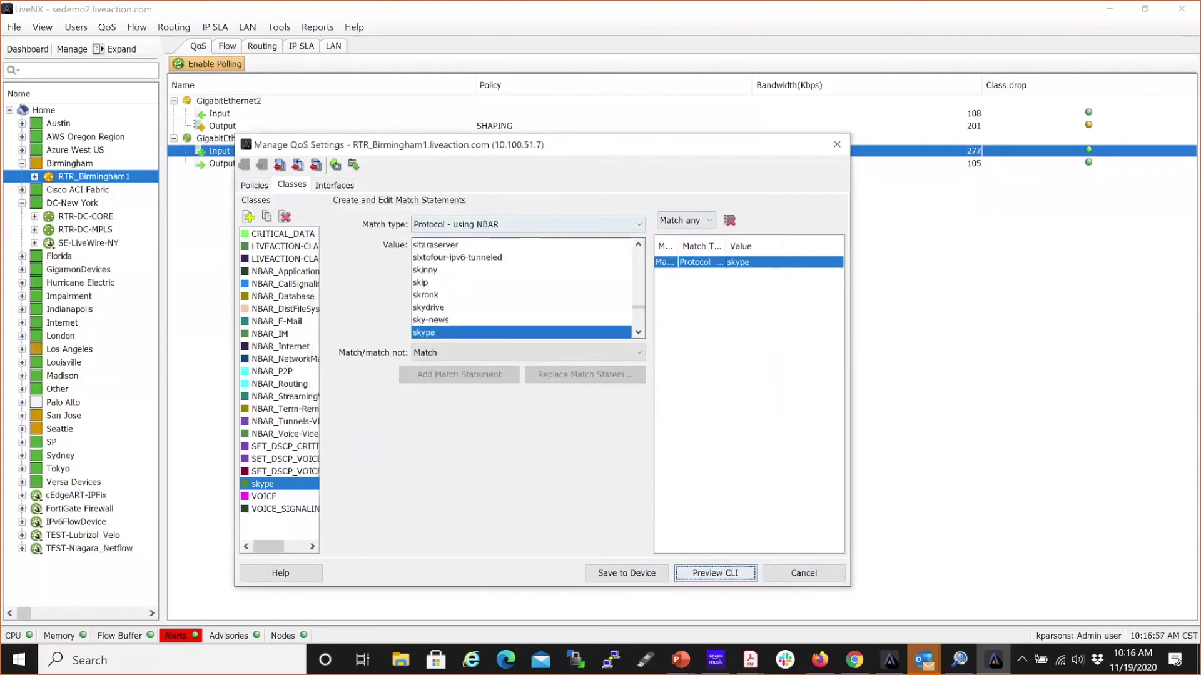
pyautogui.click(254, 185)
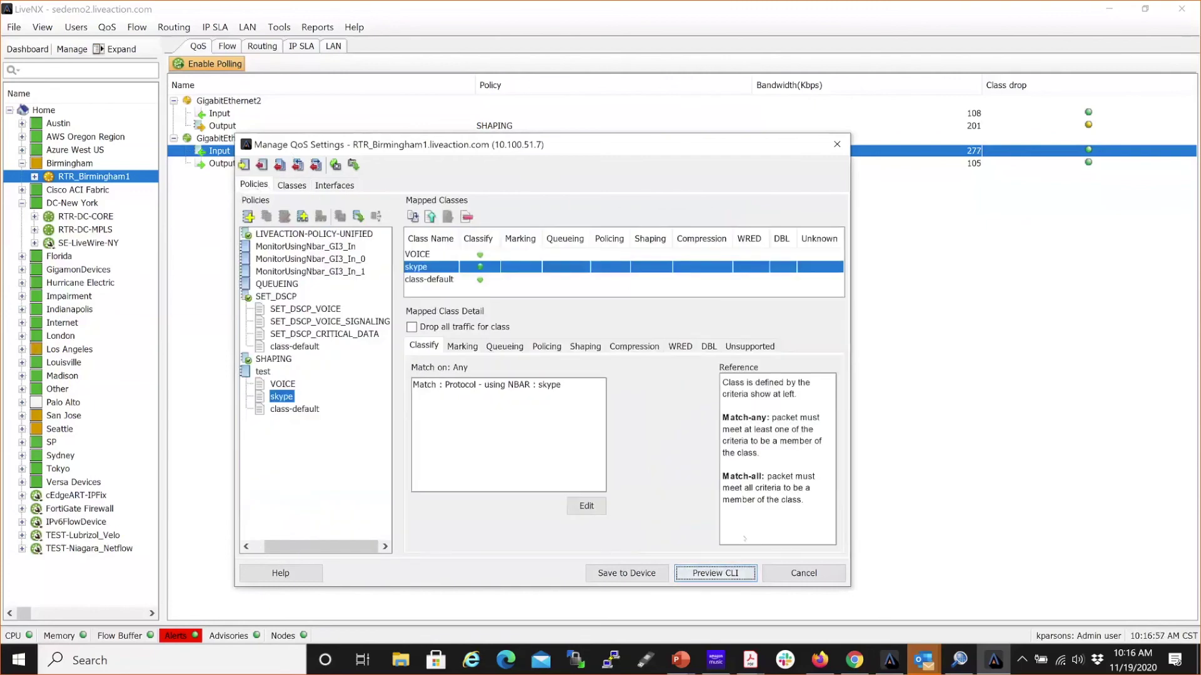
pyautogui.press('Escape')
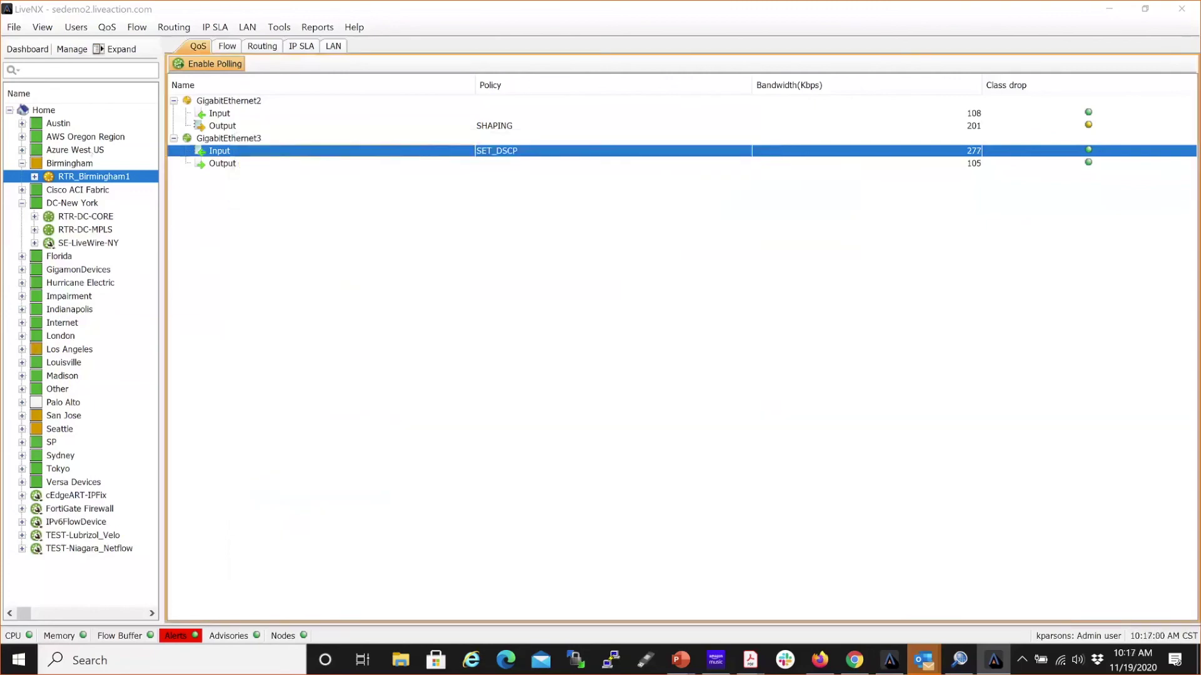
# Show refreshed Home flow paths on the topology map, panned to reveal all sites.
pyautogui.click(44, 110)
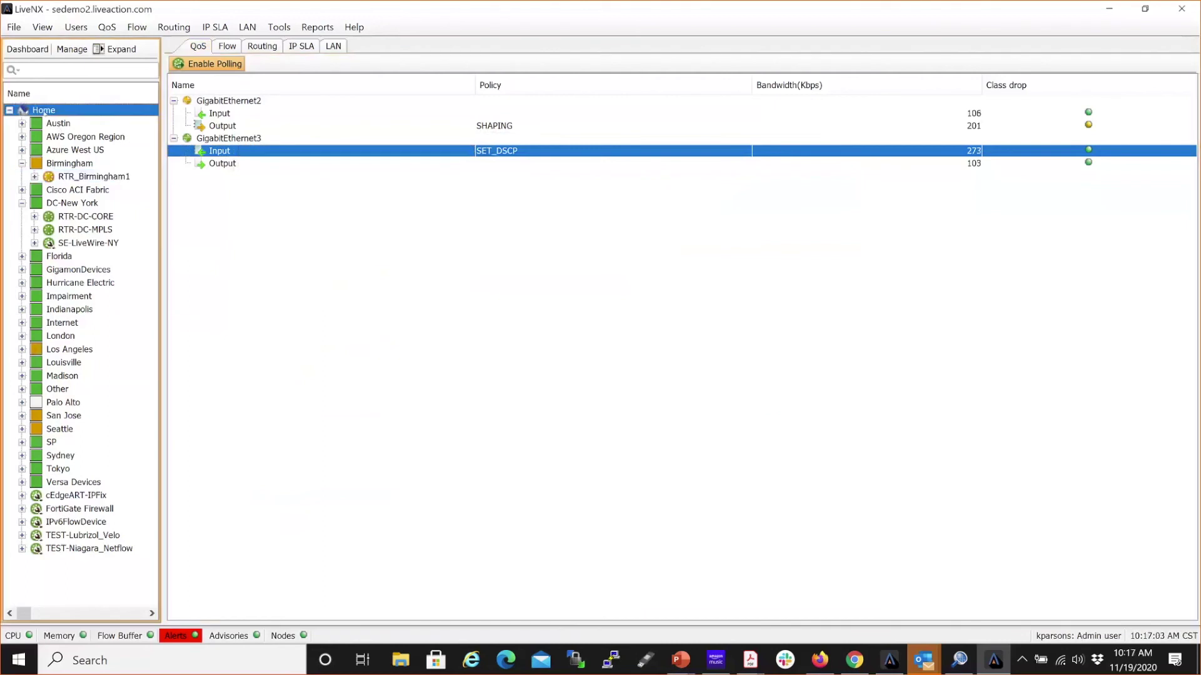
pyautogui.click(227, 46)
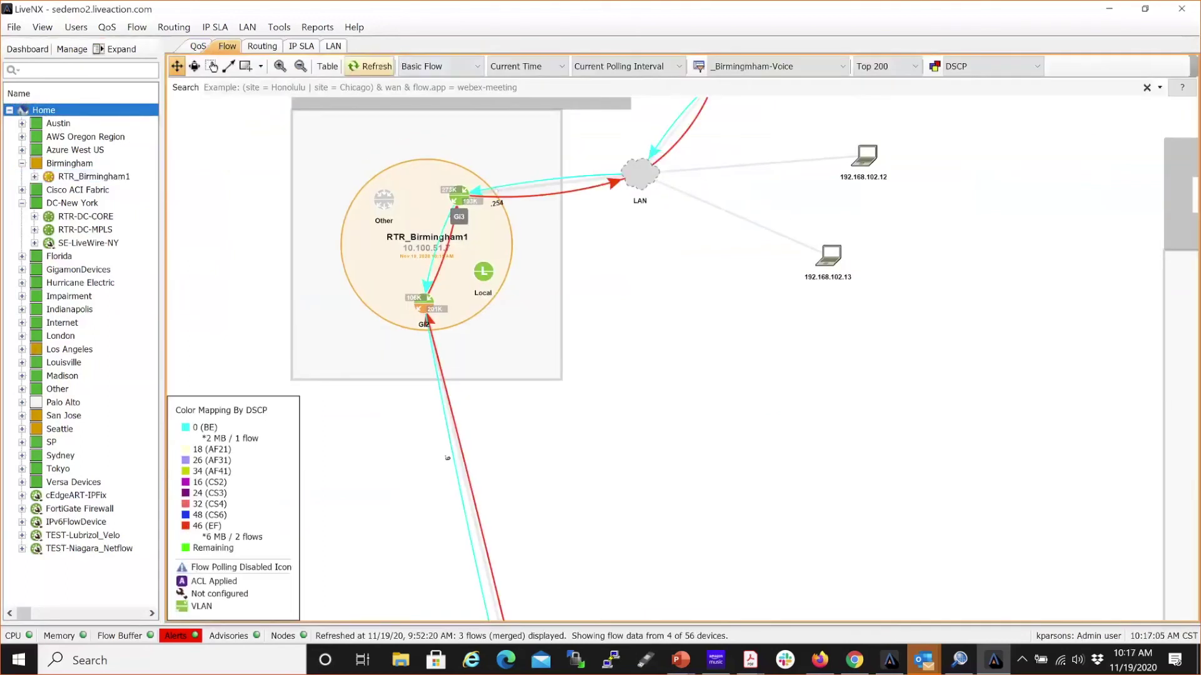
pyautogui.click(369, 67)
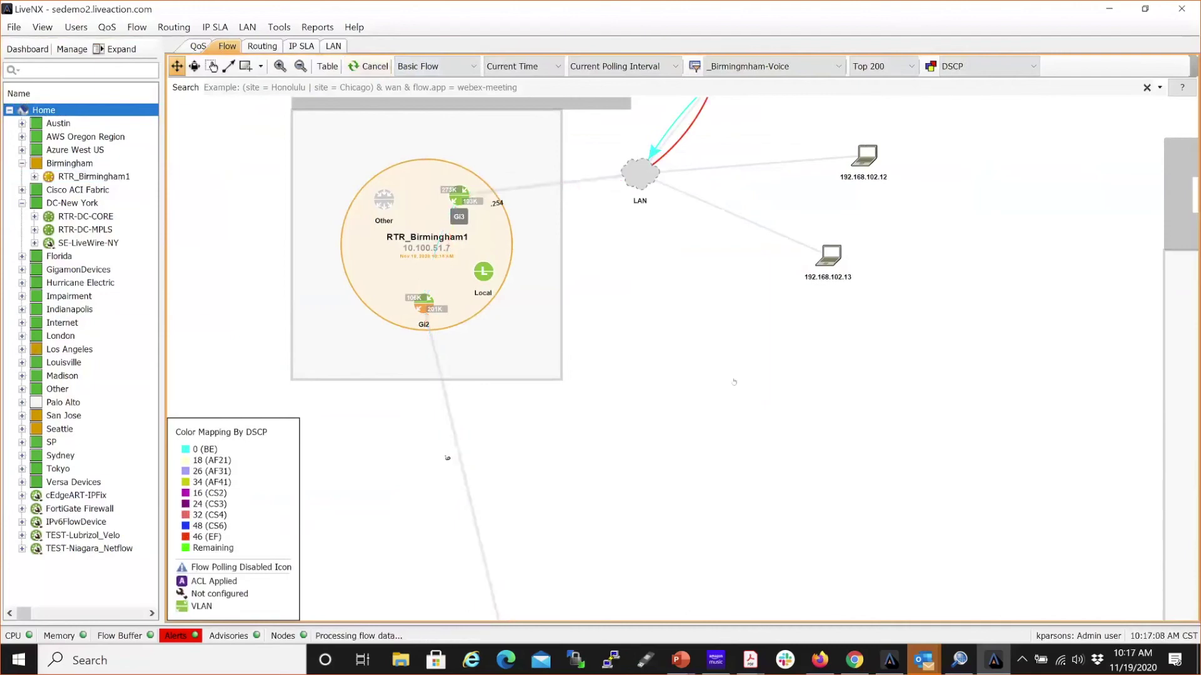
pyautogui.scroll(-3, 734, 381)
pyautogui.moveTo(751, 425); pyautogui.dragTo(697, 321)
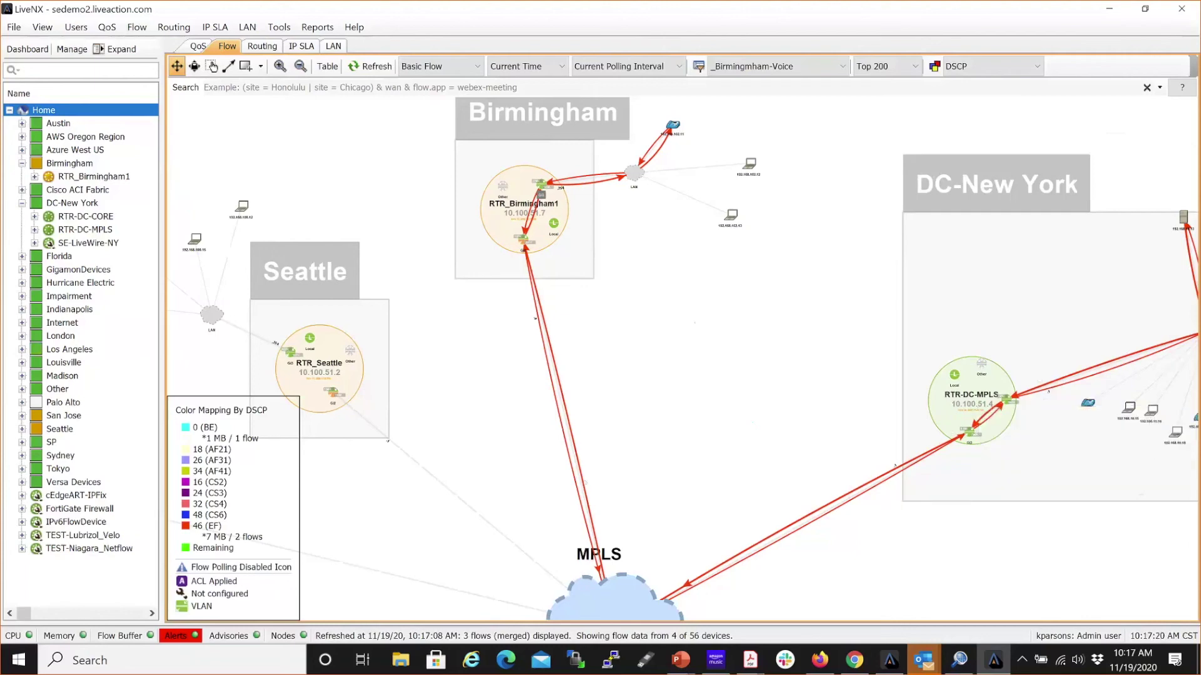
pyautogui.scroll(3, 561, 300)
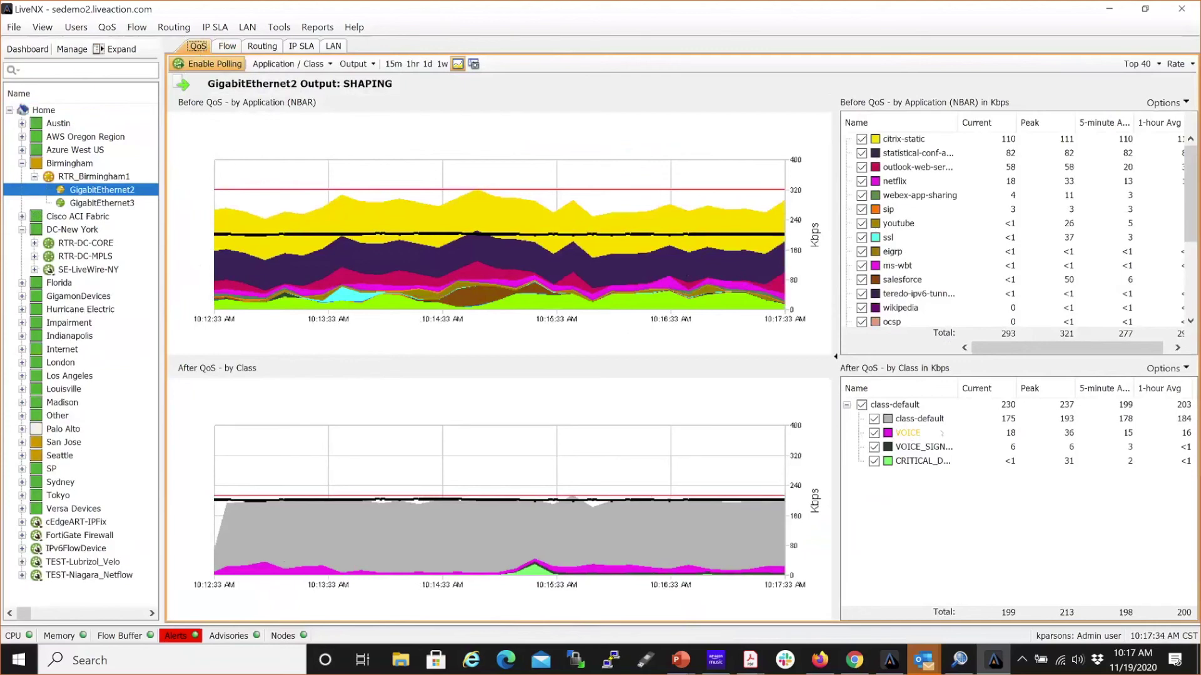
pyautogui.rightClick(904, 433)
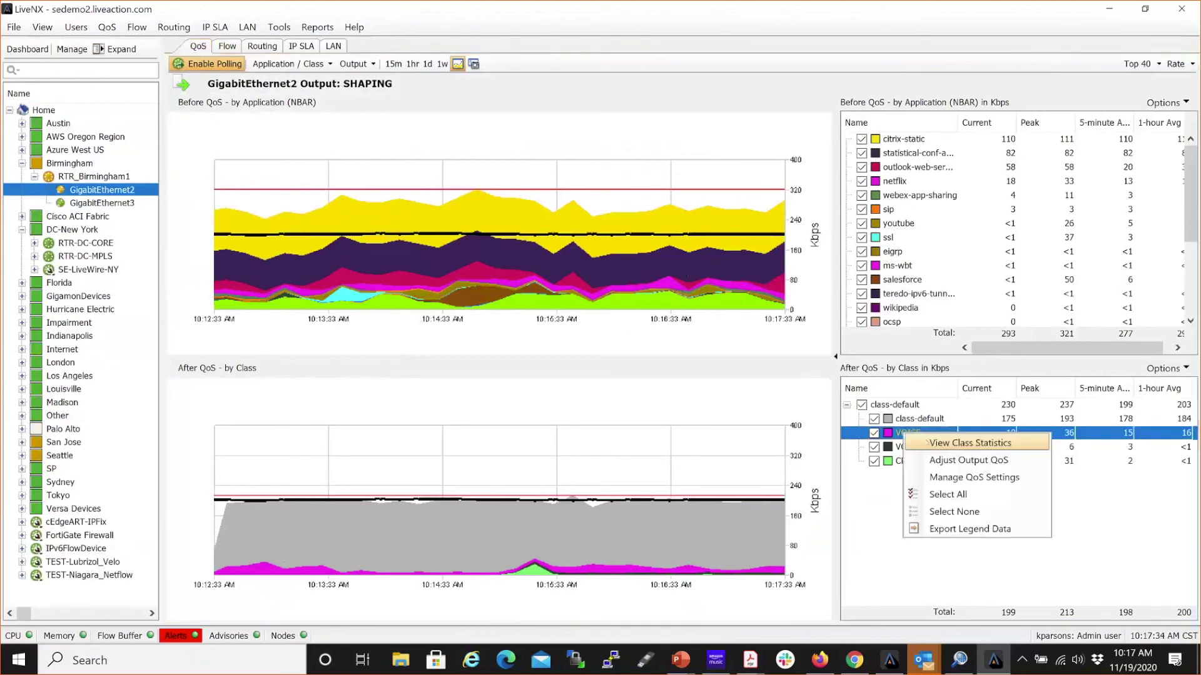
pyautogui.click(969, 443)
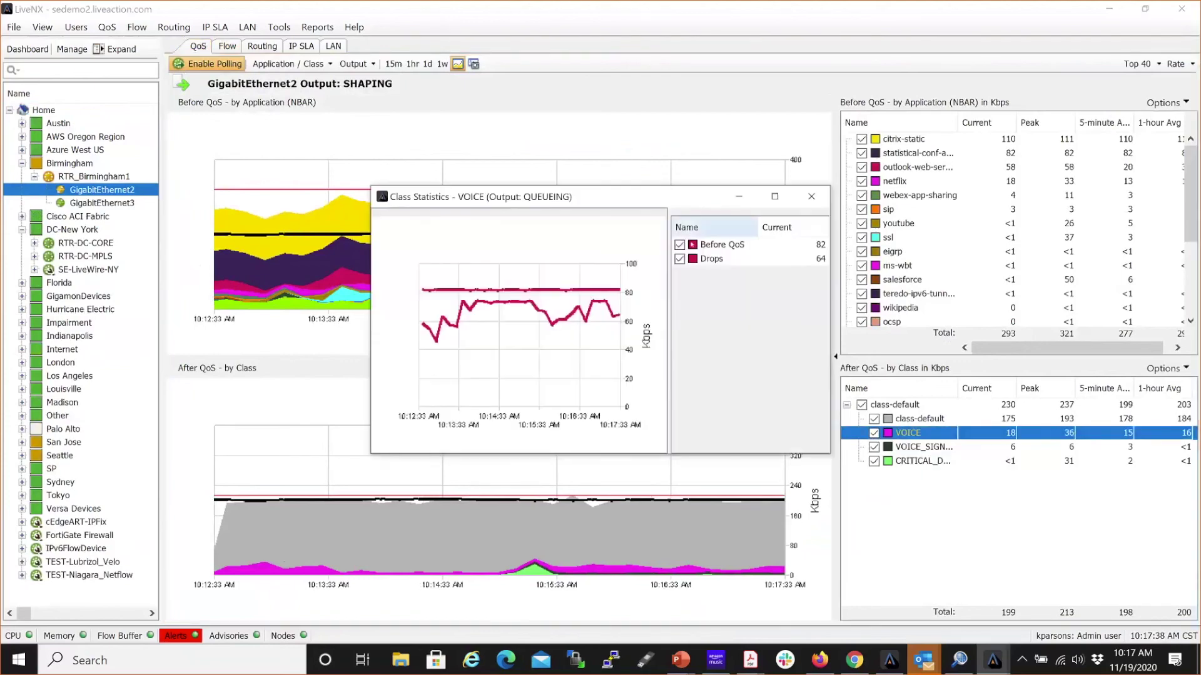
pyautogui.click(680, 245)
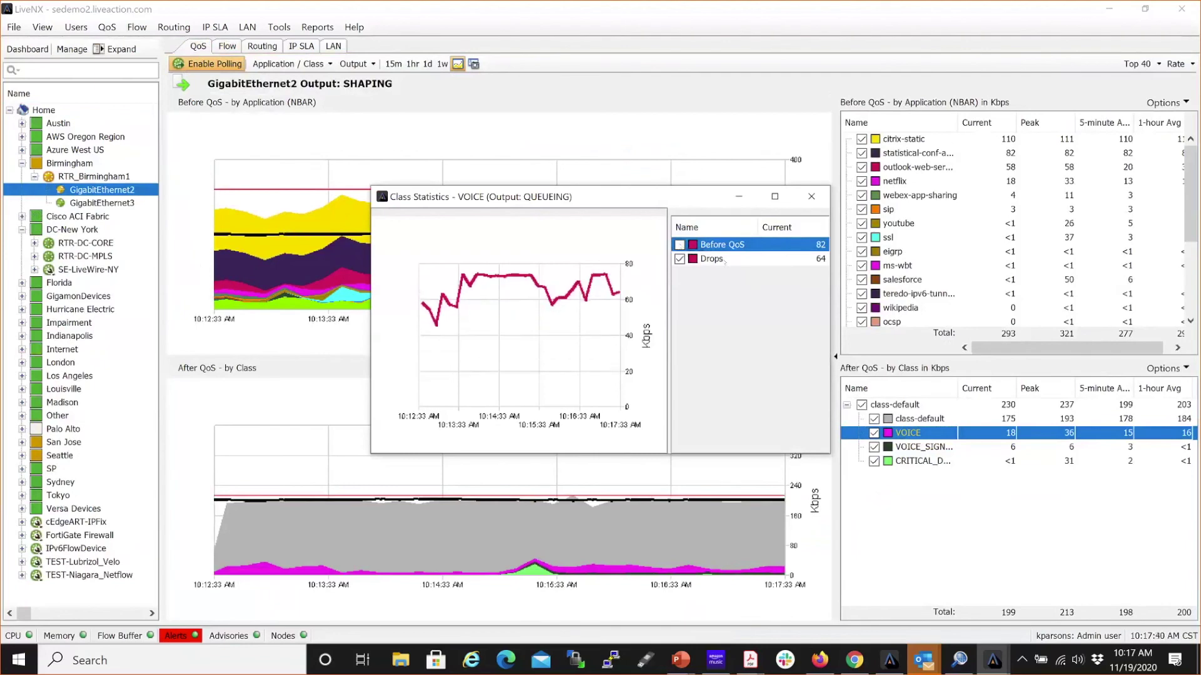
pyautogui.click(811, 197)
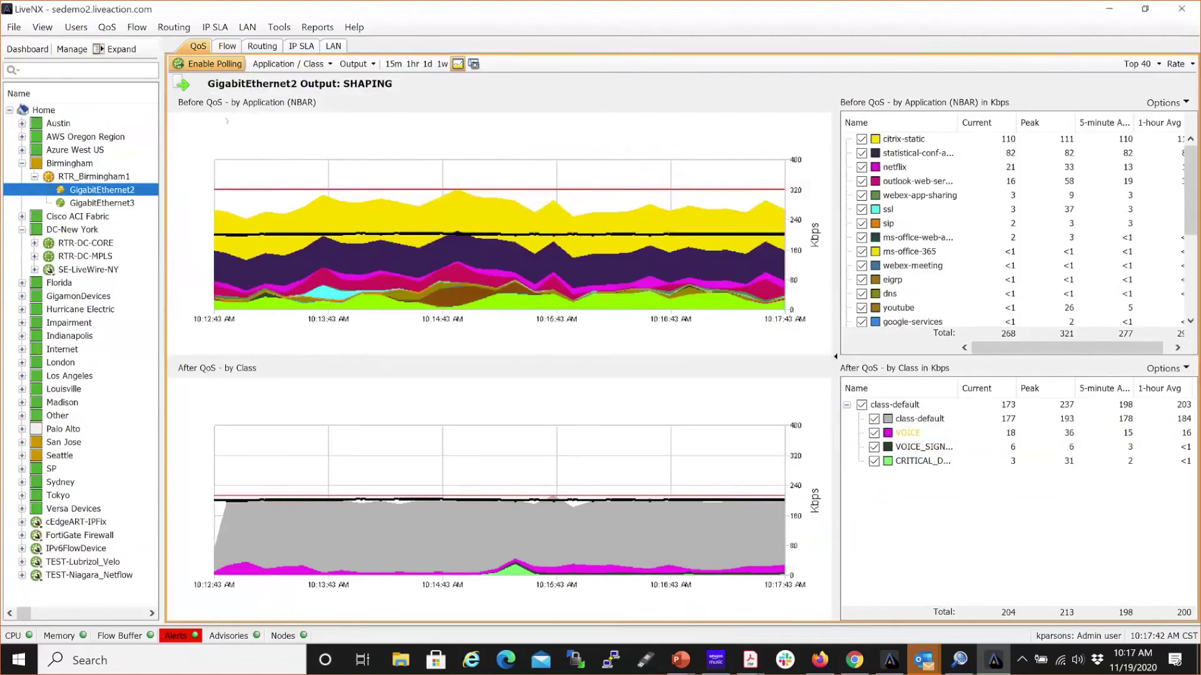
pyautogui.click(291, 64)
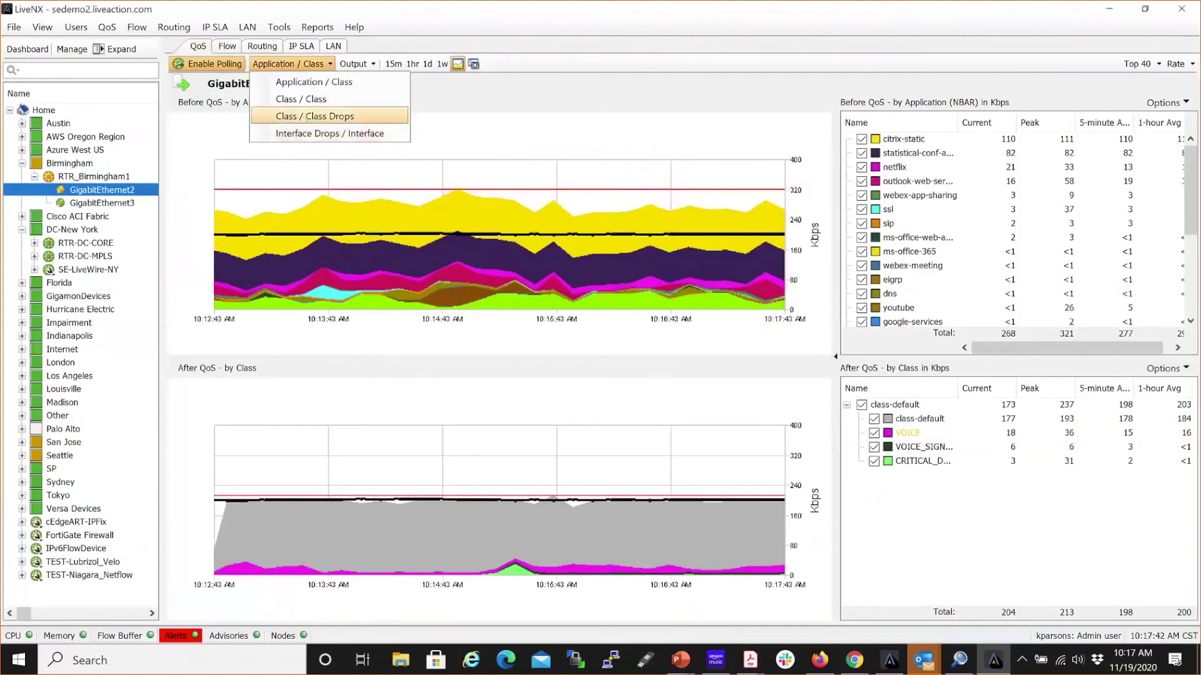
pyautogui.click(315, 117)
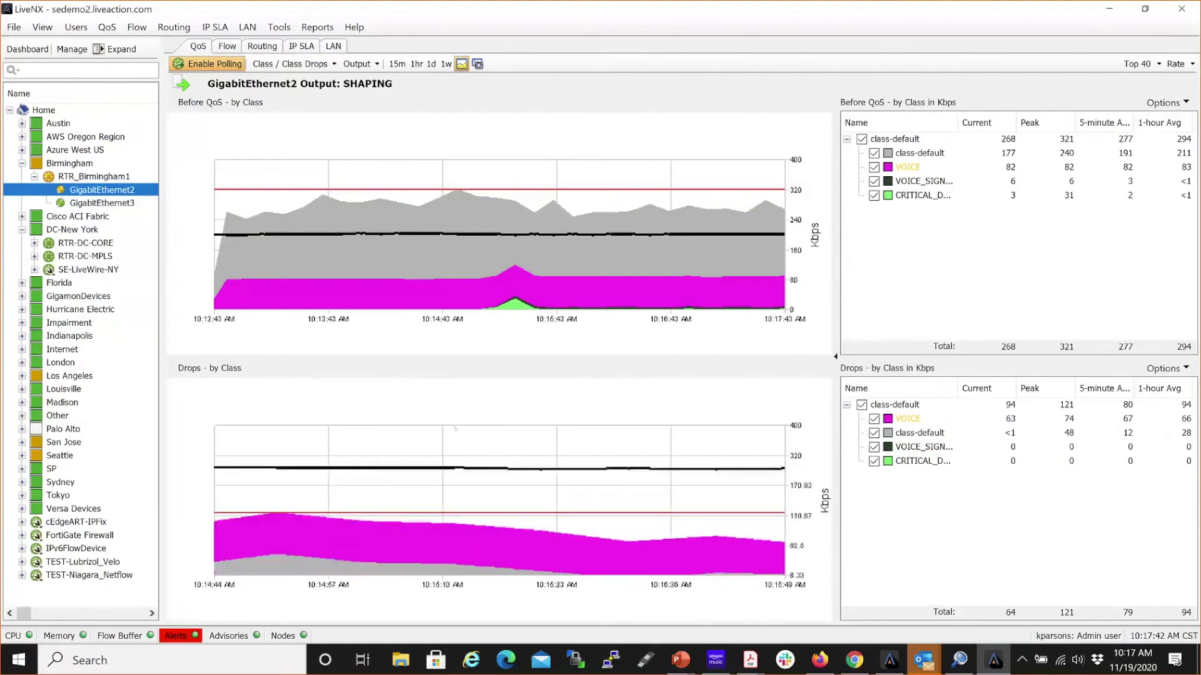
pyautogui.moveTo(452, 426); pyautogui.dragTo(619, 572)
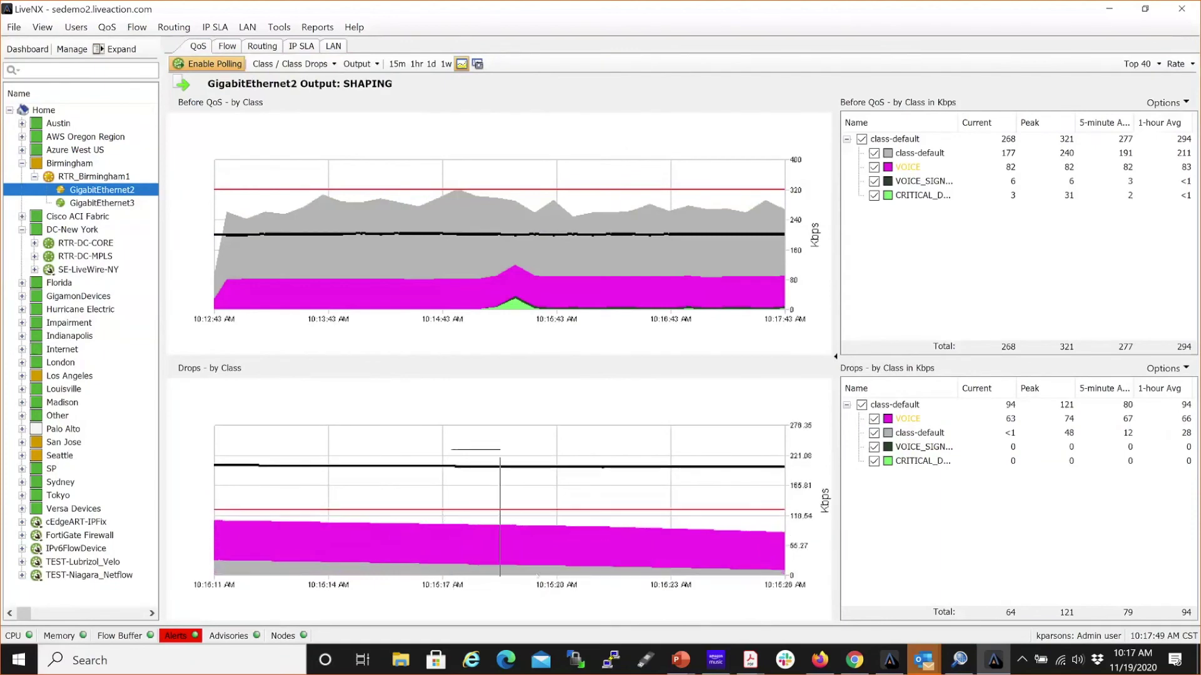
pyautogui.moveTo(500, 575); pyautogui.dragTo(566, 572)
pyautogui.click(292, 64)
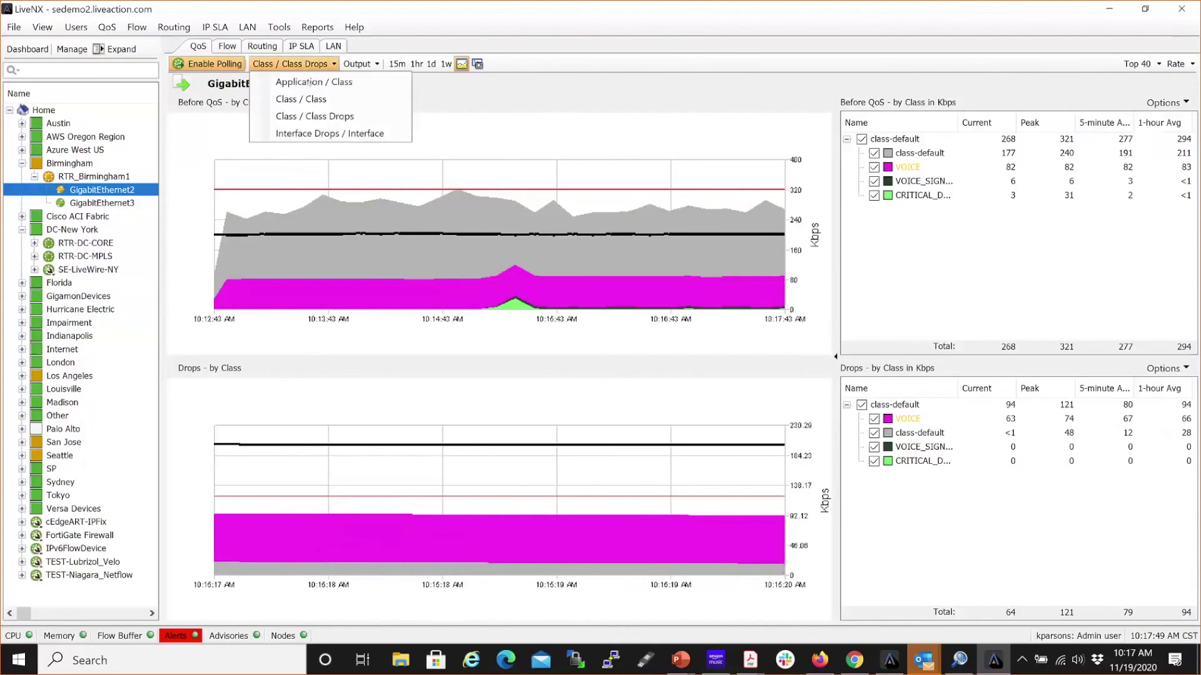
pyautogui.click(309, 83)
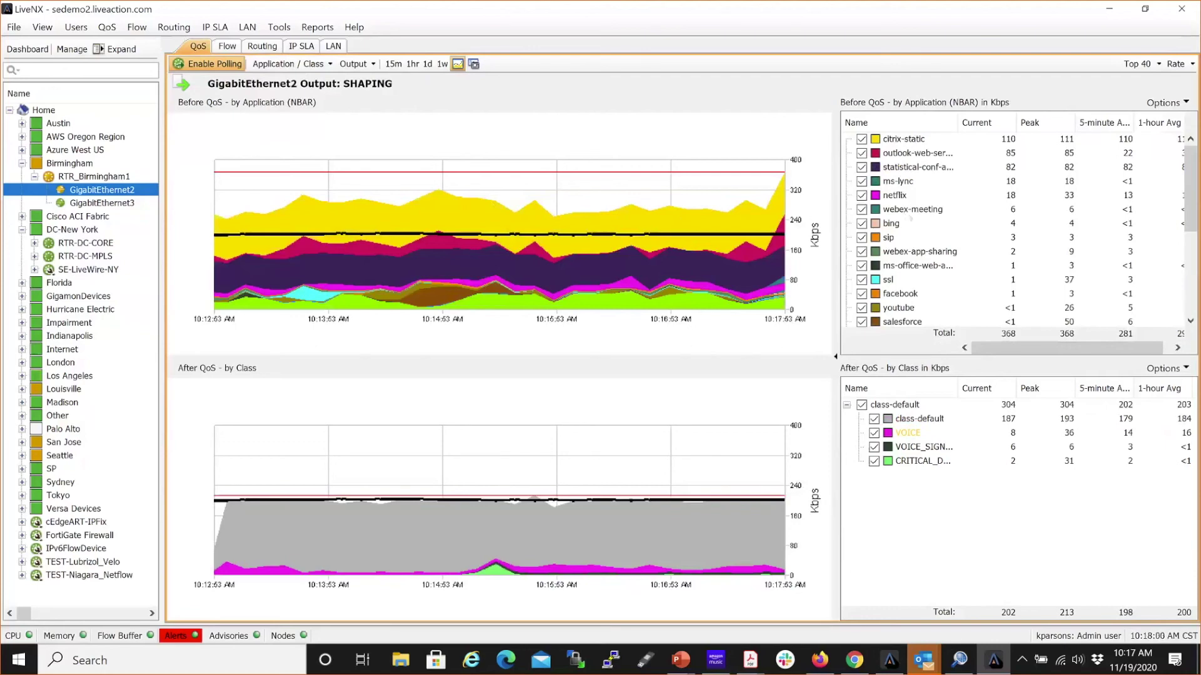
# Browse Before QoS application rows like wikipedia and webex-app-sharing, then bring up VOICE class actions.
pyautogui.scroll(-5, 911, 219)
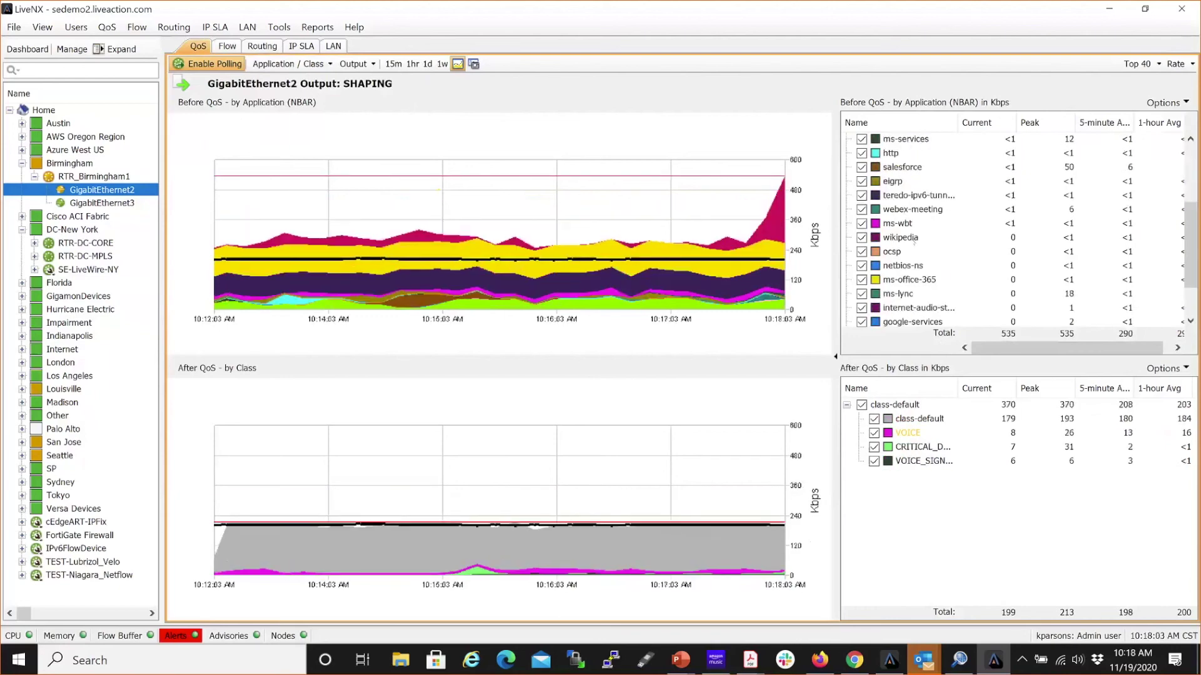
pyautogui.scroll(2, 914, 242)
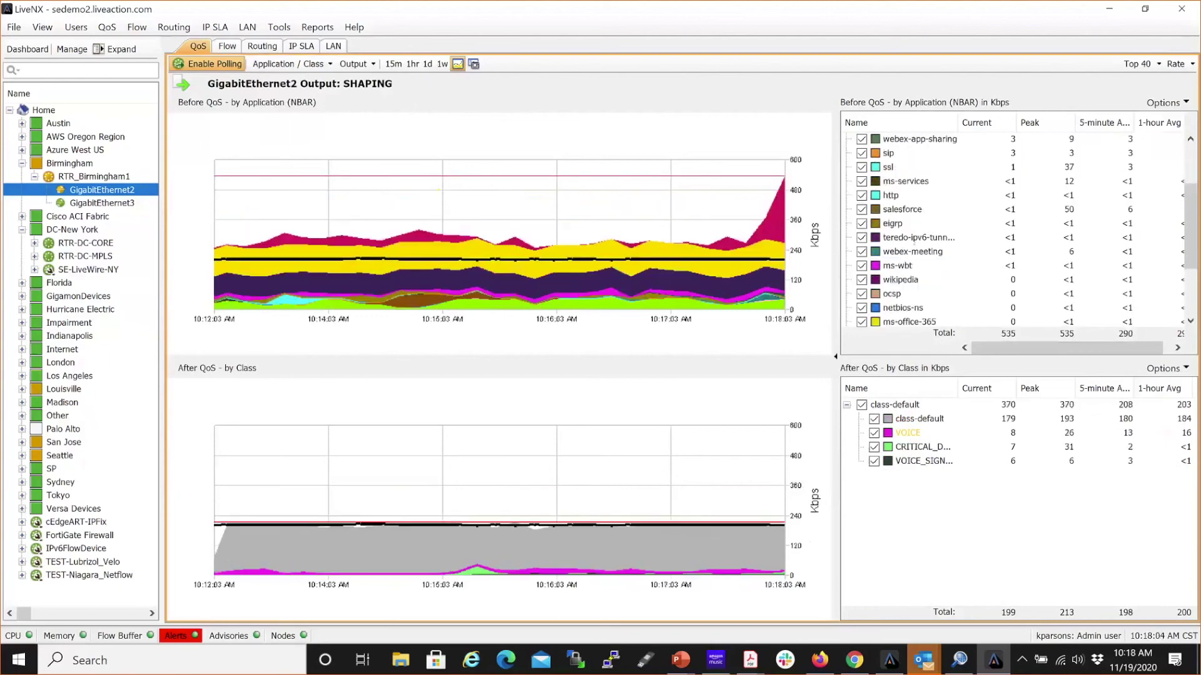
pyautogui.scroll(1, 913, 240)
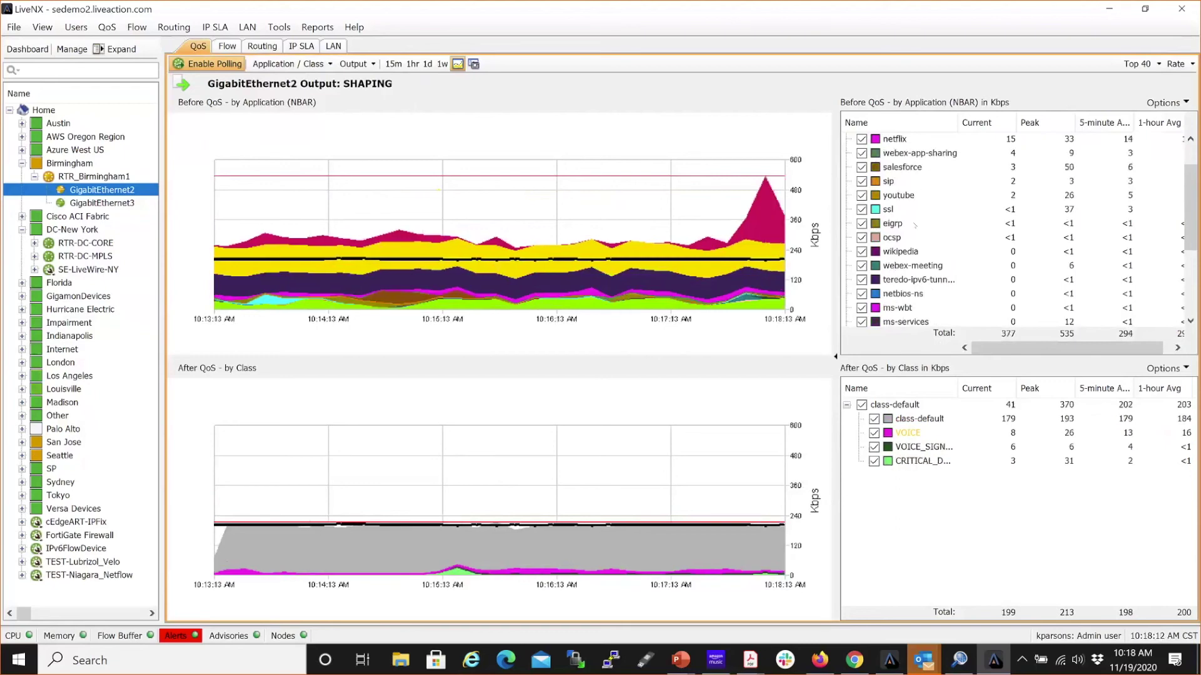
pyautogui.scroll(-3, 915, 224)
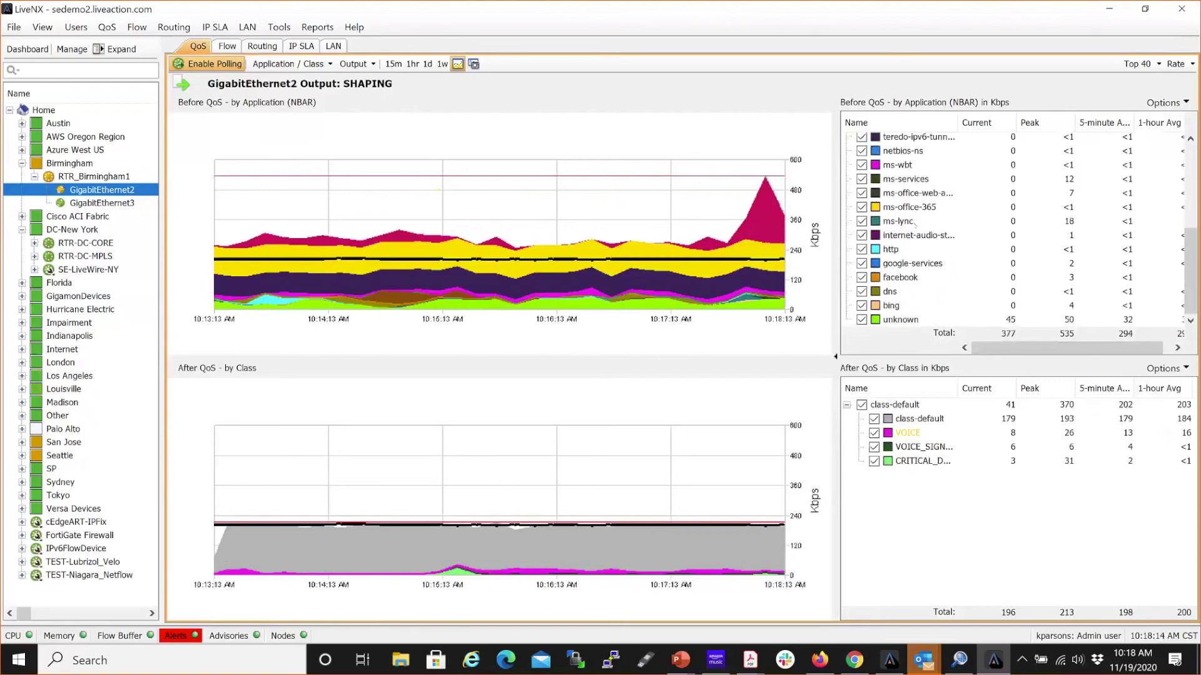
pyautogui.scroll(3, 915, 223)
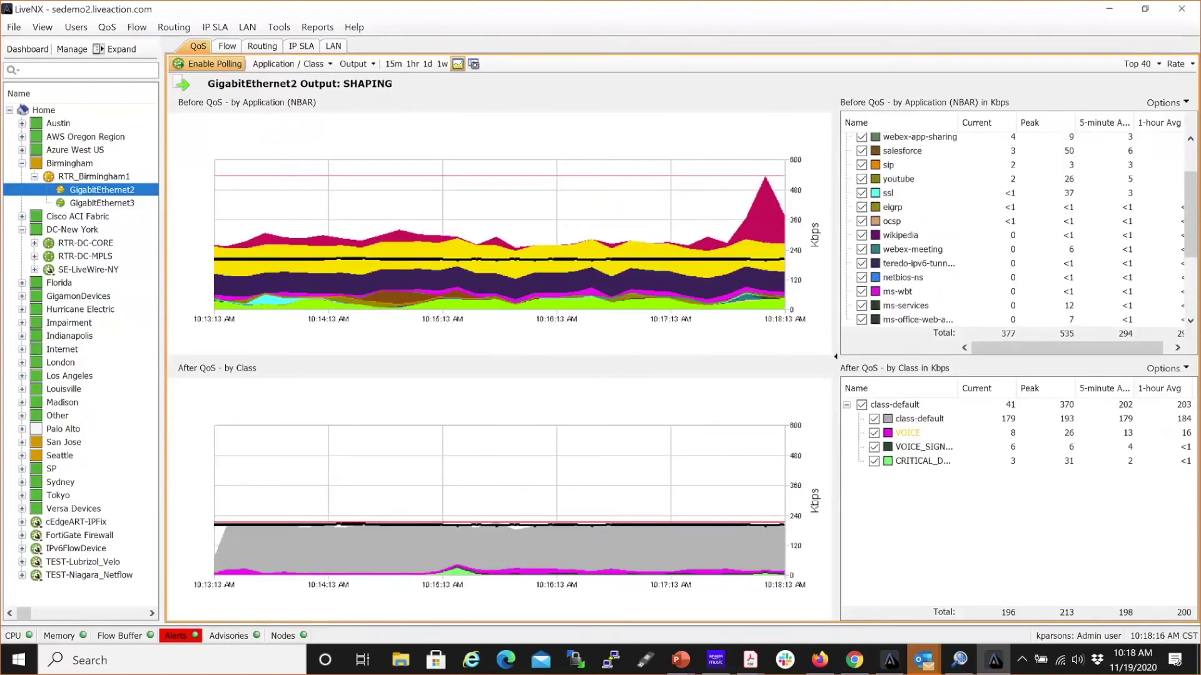
pyautogui.click(907, 236)
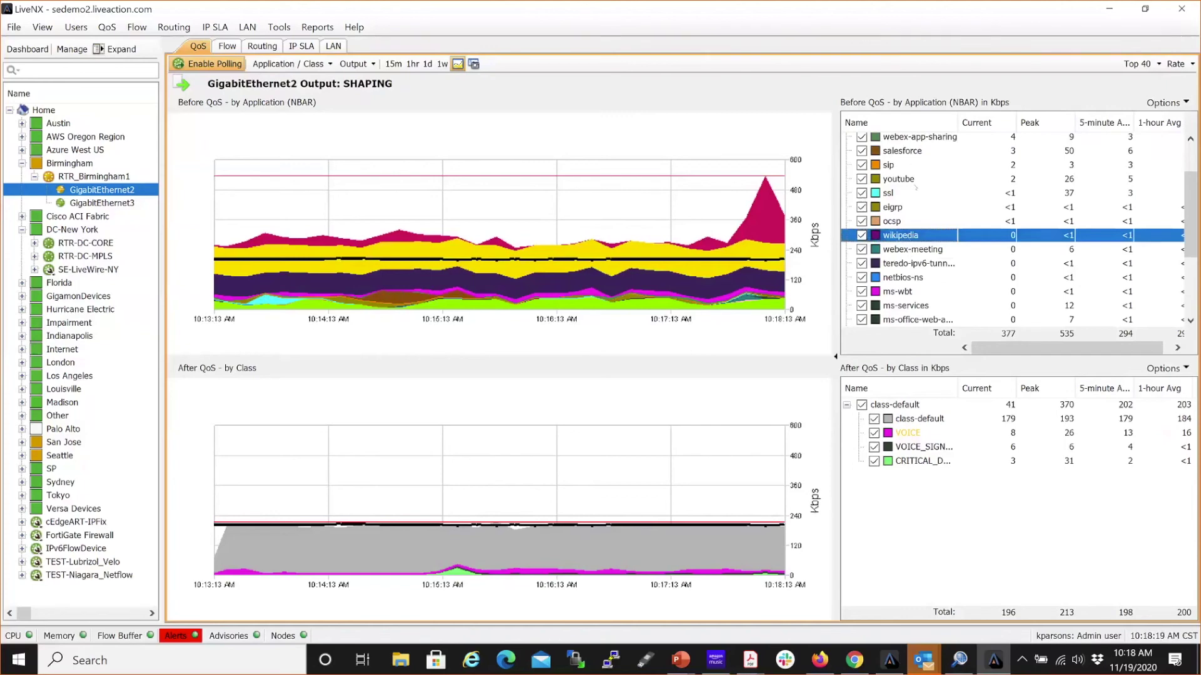
pyautogui.press('Up')
pyautogui.press('Up')
pyautogui.press('Up')
pyautogui.press('Up')
pyautogui.press('Up')
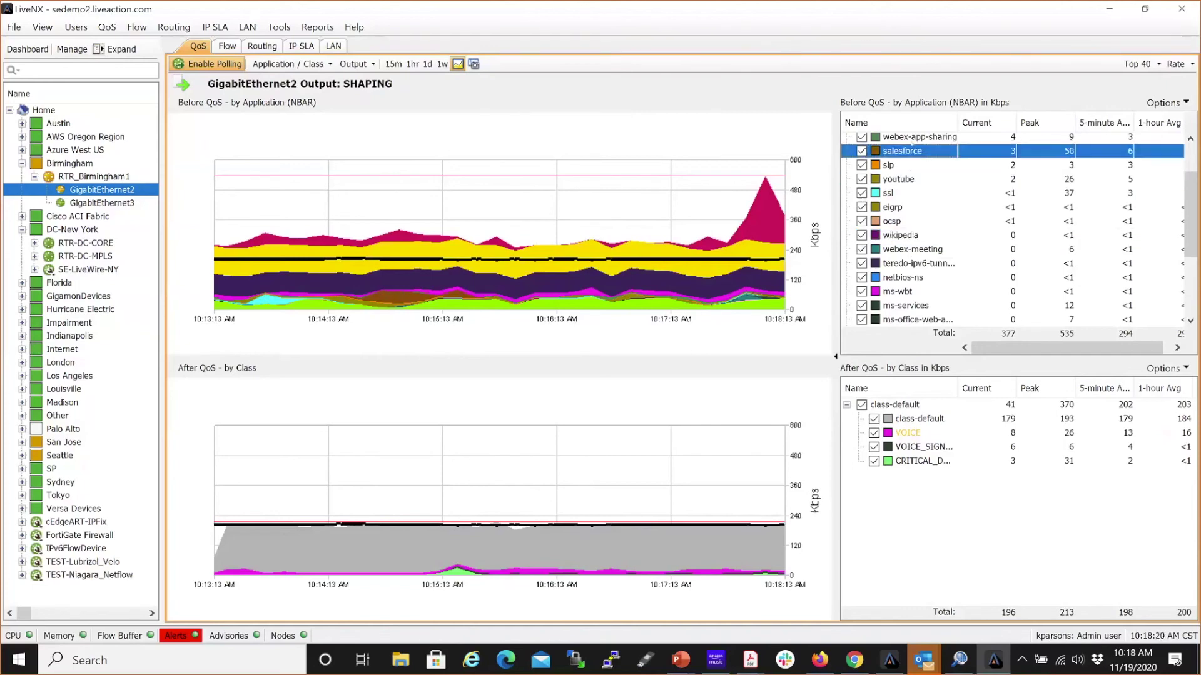
pyautogui.click(896, 138)
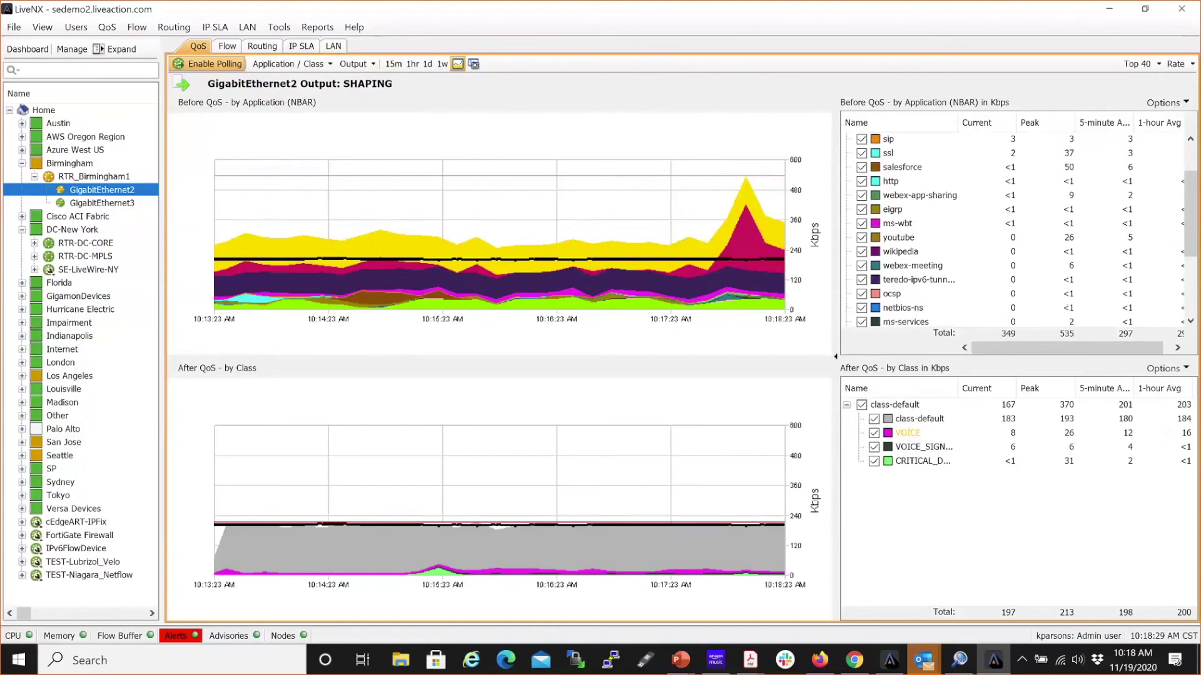
pyautogui.click(907, 433)
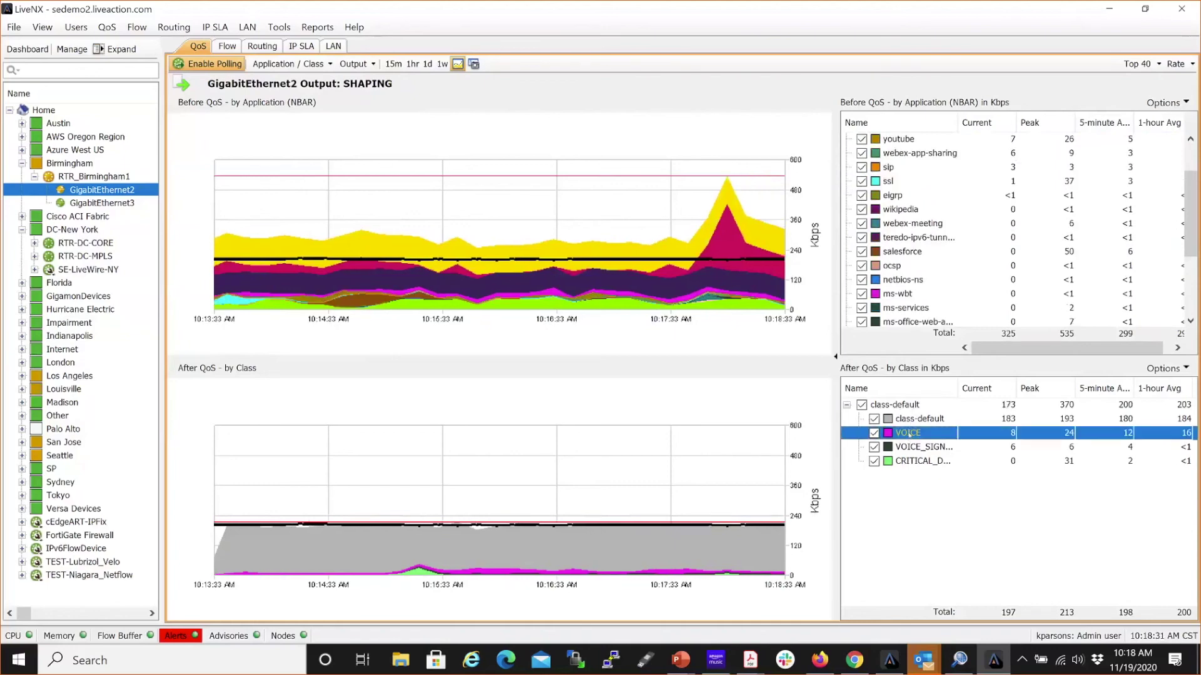
pyautogui.rightClick(908, 435)
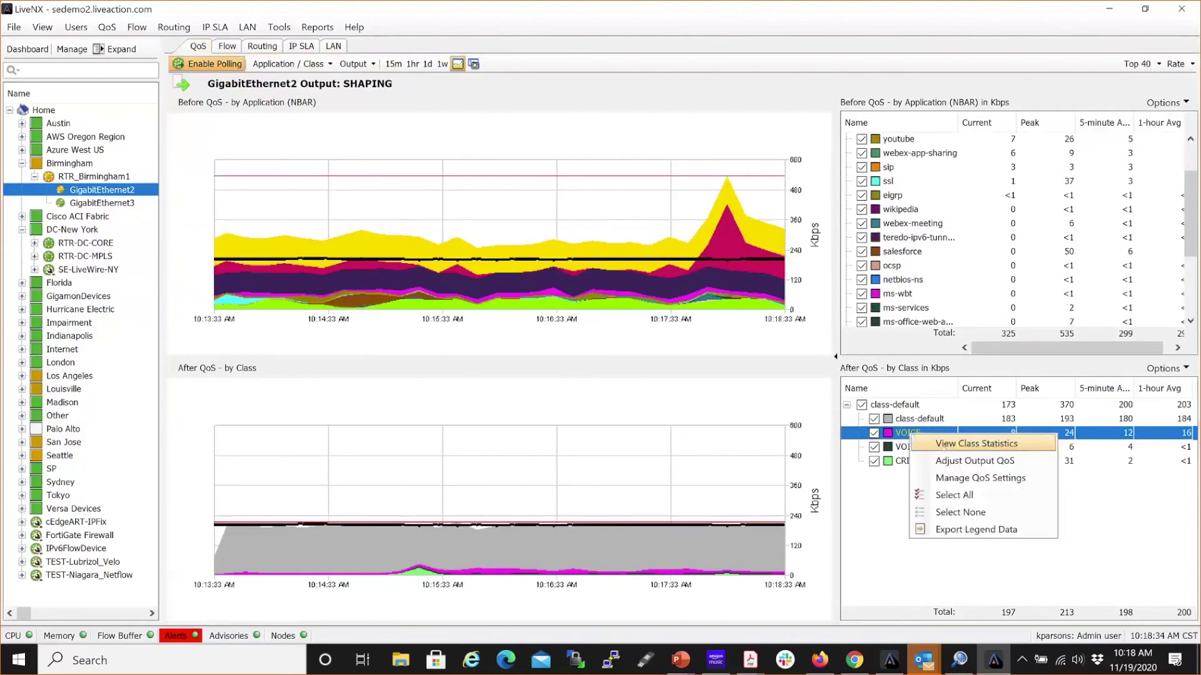
# View VOICE class statistics with the Before QoS line hidden, then close them.
pyautogui.click(944, 444)
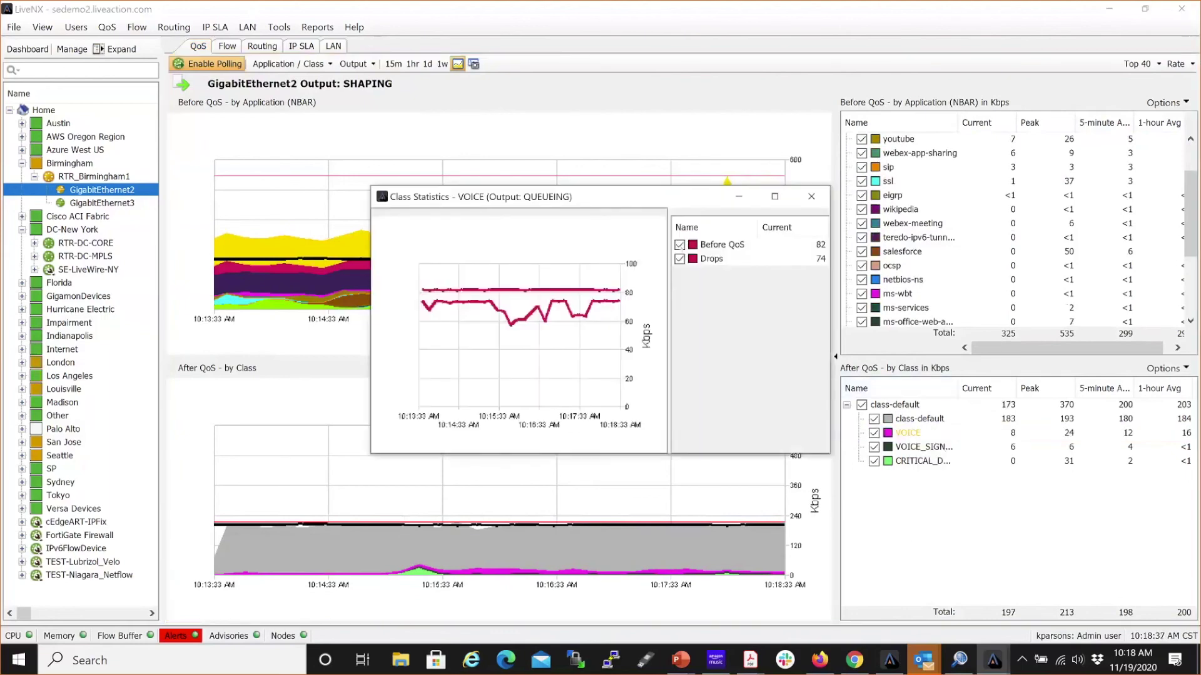
pyautogui.click(679, 244)
pyautogui.click(811, 197)
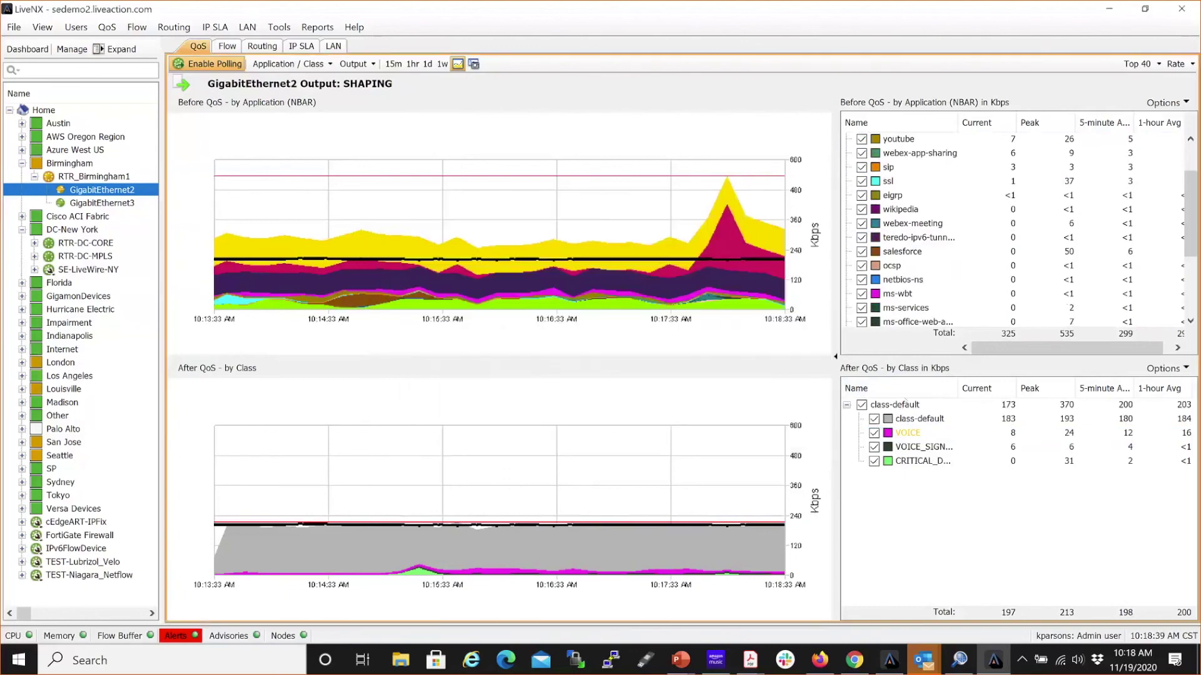
# Keep Priority Queueing for VOICE and set its reserved bandwidth to 90 Kbps.
pyautogui.rightClick(895, 432)
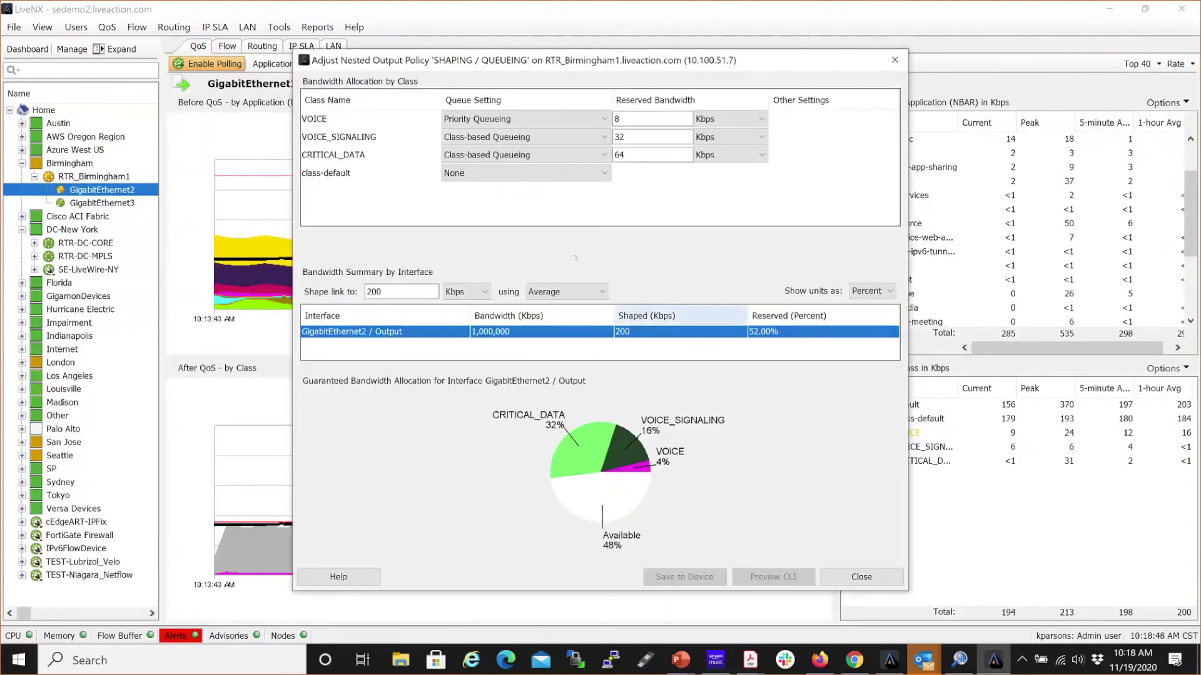
pyautogui.click(325, 118)
pyautogui.click(527, 119)
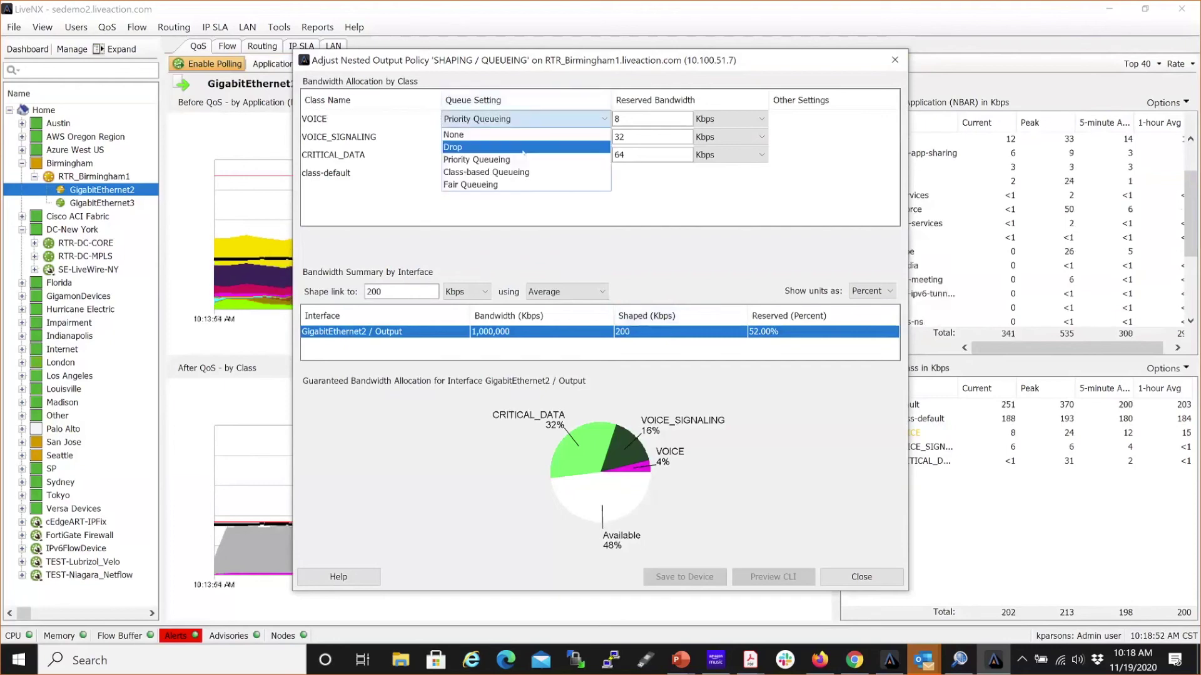
pyautogui.click(494, 156)
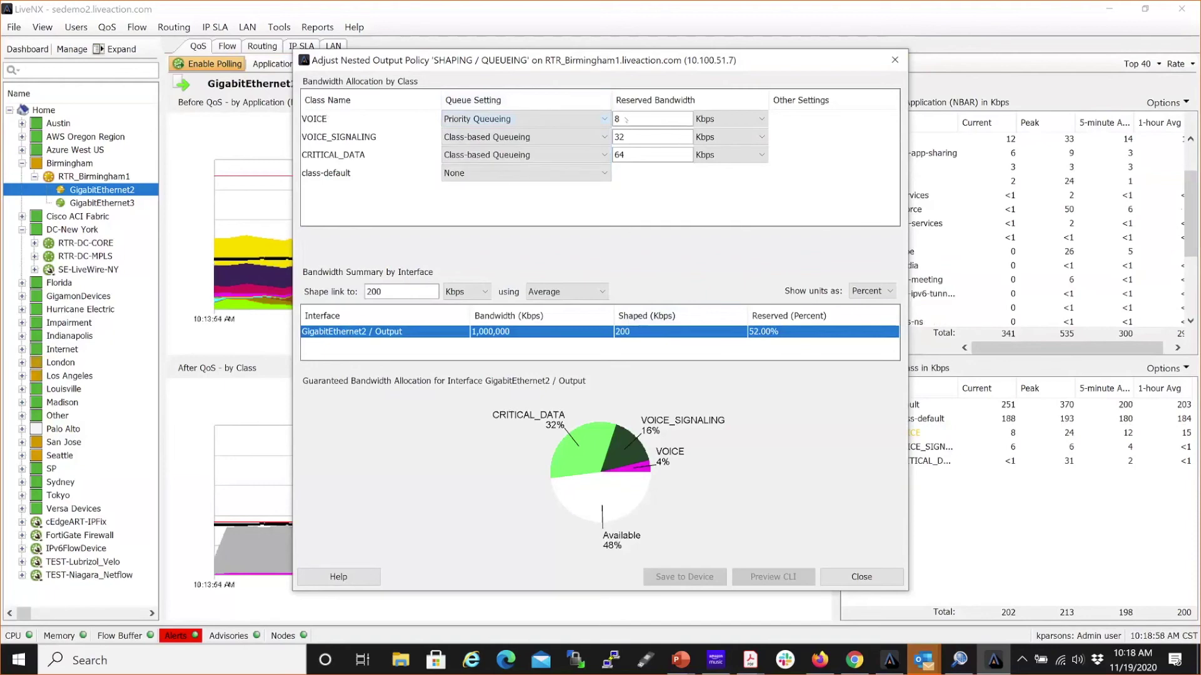
pyautogui.doubleClick(621, 115)
pyautogui.write('90')
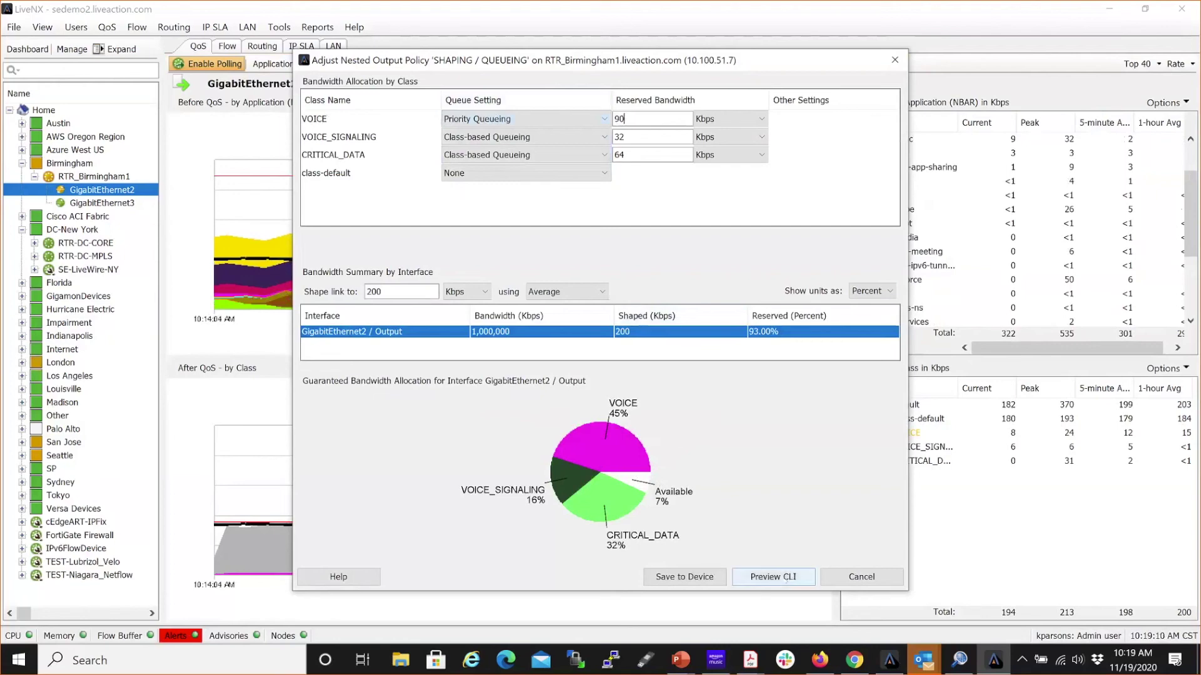
# Preview the CLI, save the VOICE bandwidth change to the router, and dismiss the startup-config prompt.
pyautogui.click(773, 578)
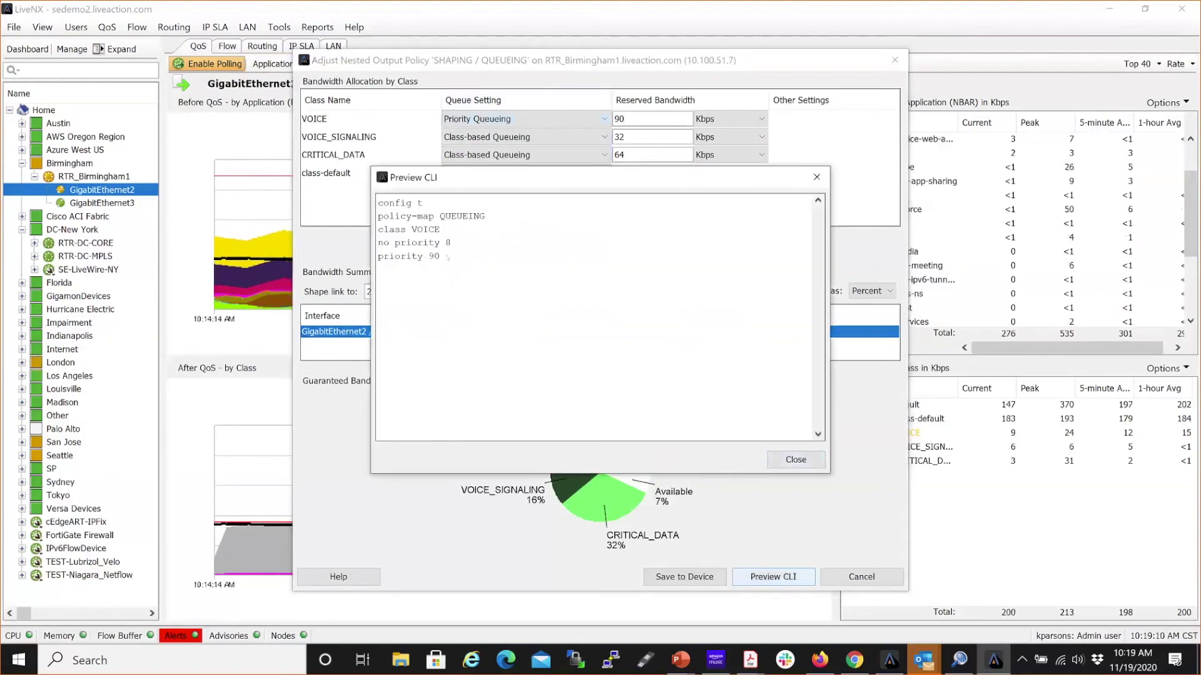
pyautogui.hotkey('ctrl', 'a')
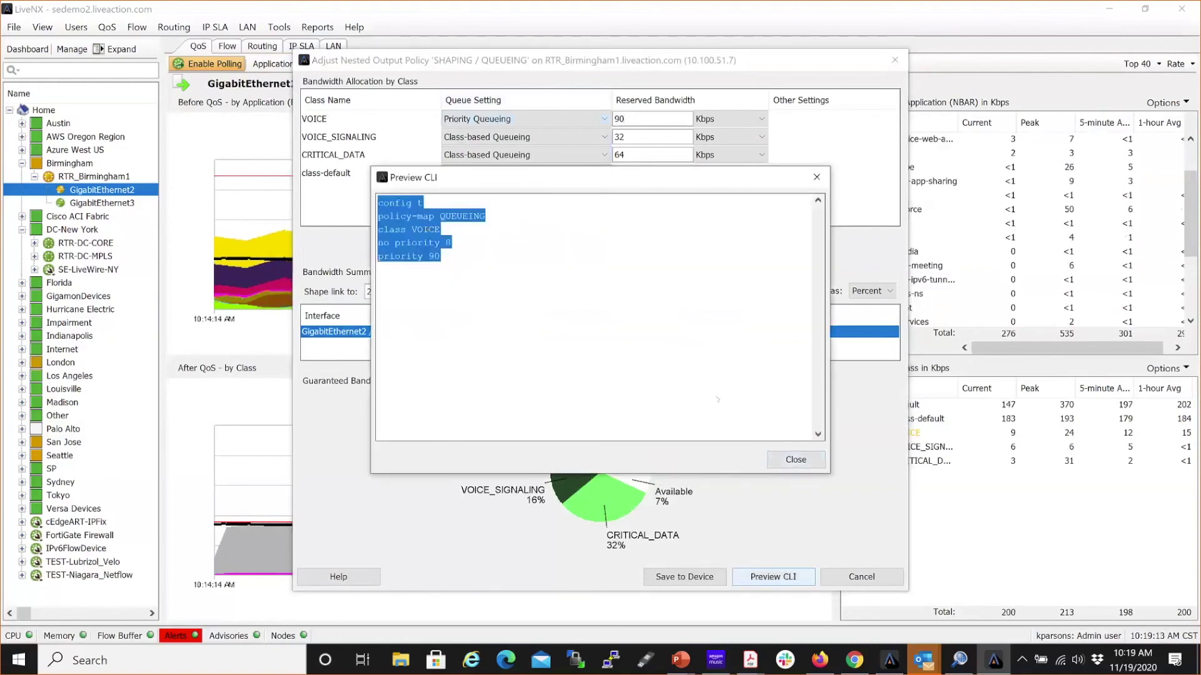
pyautogui.click(808, 459)
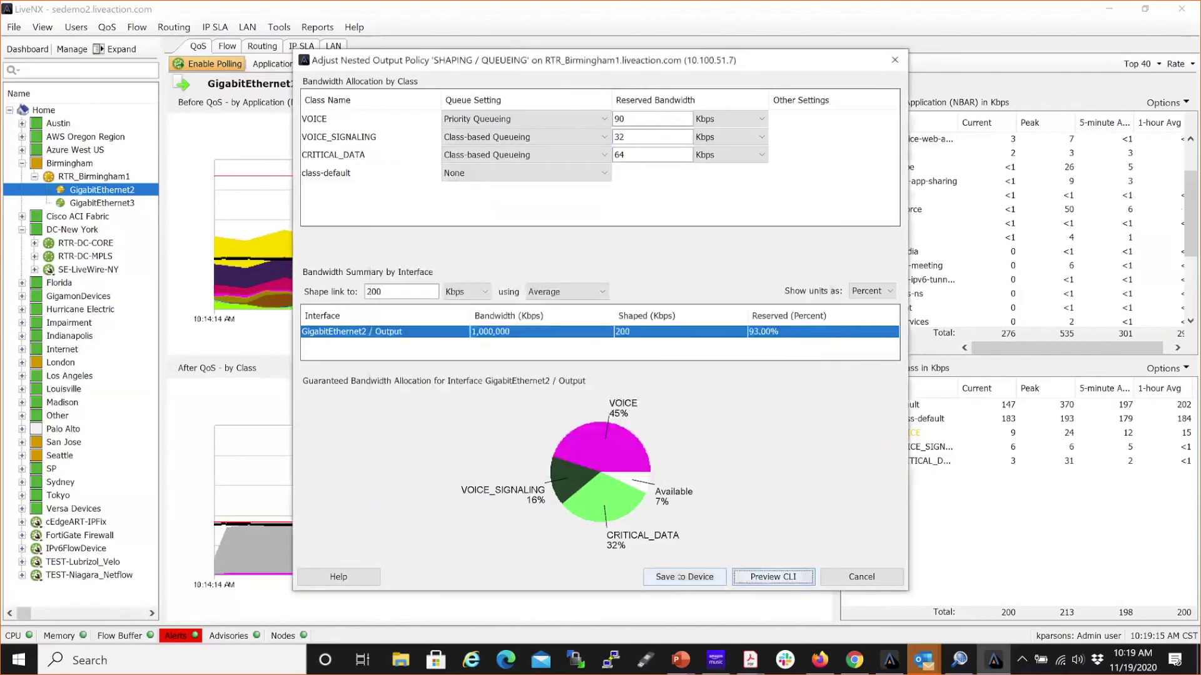
pyautogui.click(681, 576)
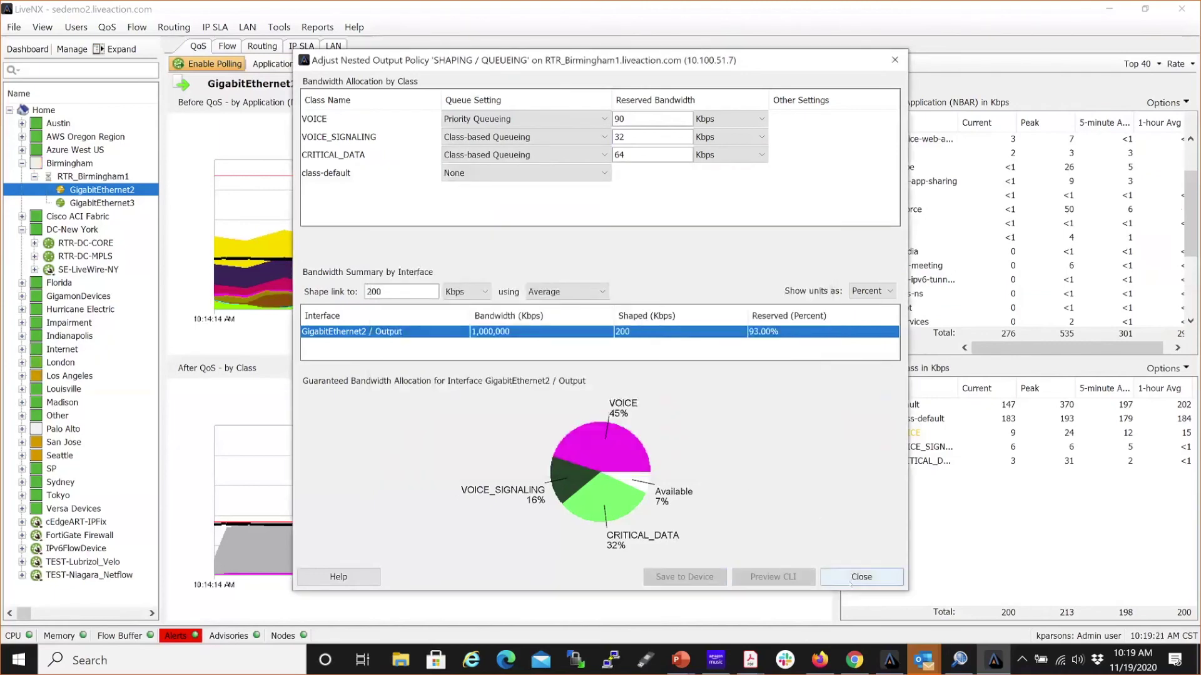
pyautogui.click(852, 580)
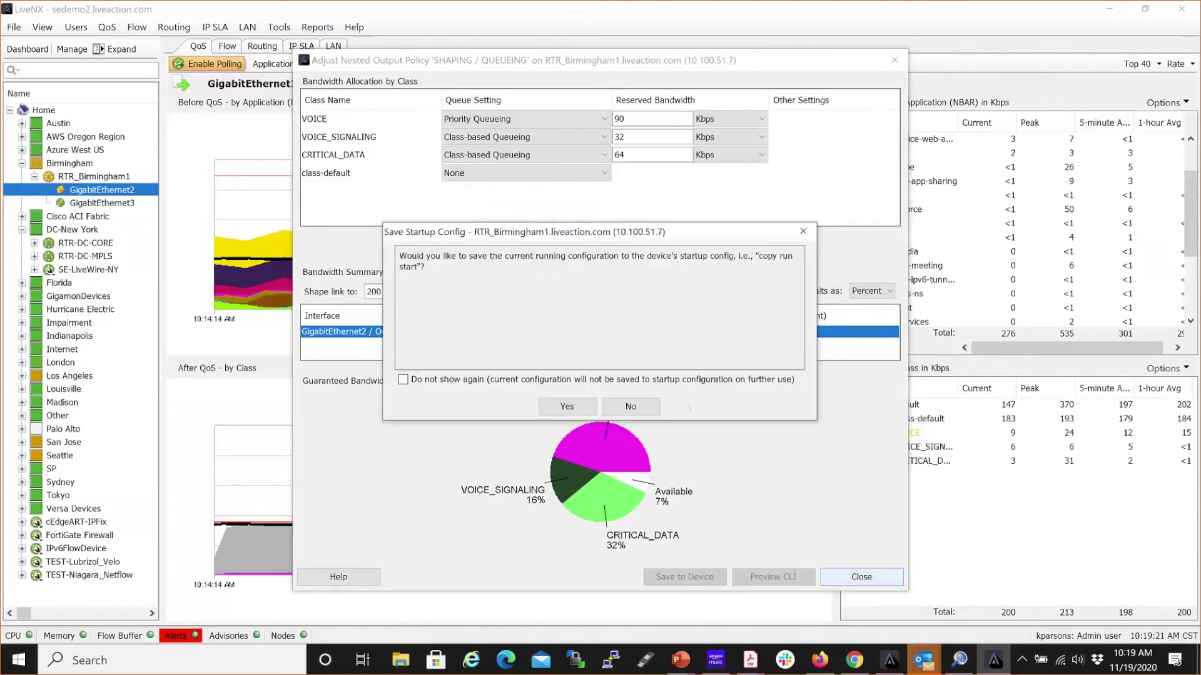
pyautogui.click(643, 406)
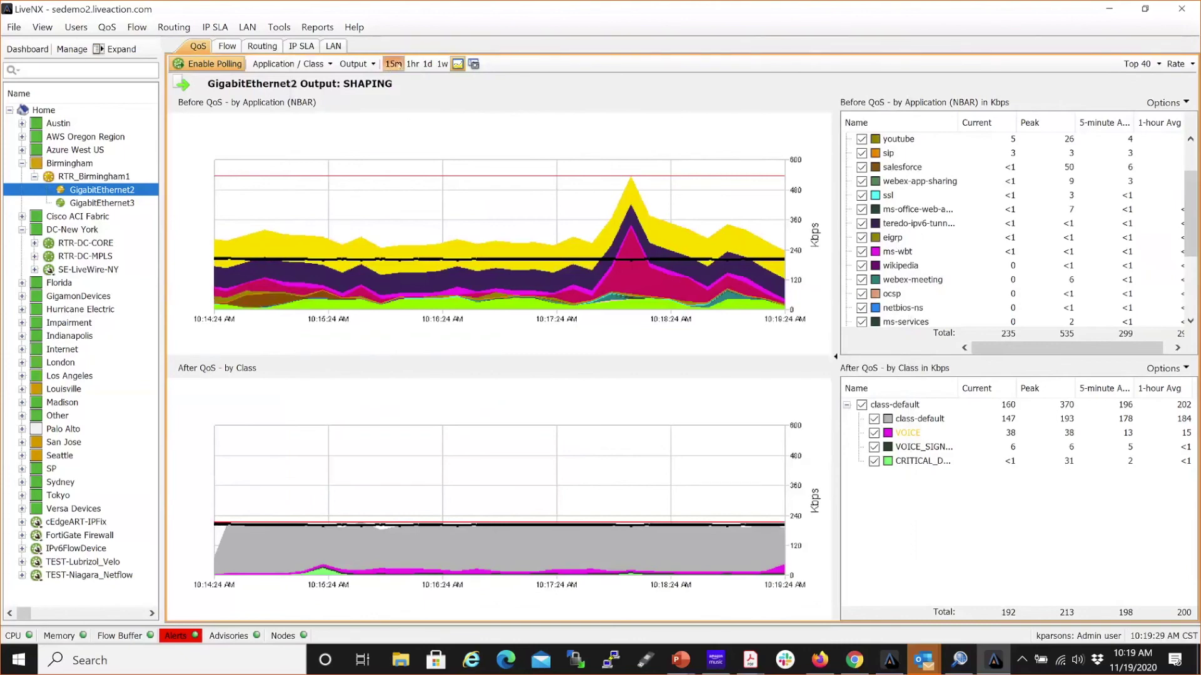
pyautogui.click(457, 63)
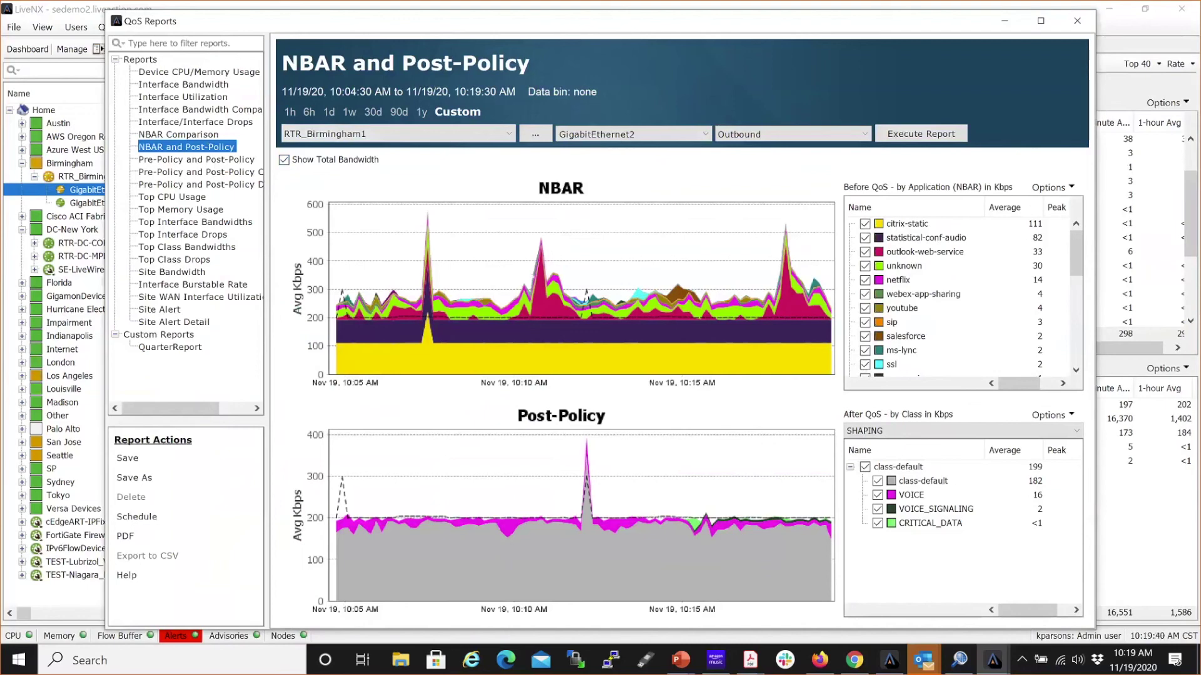
pyautogui.press('Down')
pyautogui.press('Down')
pyautogui.press('Down')
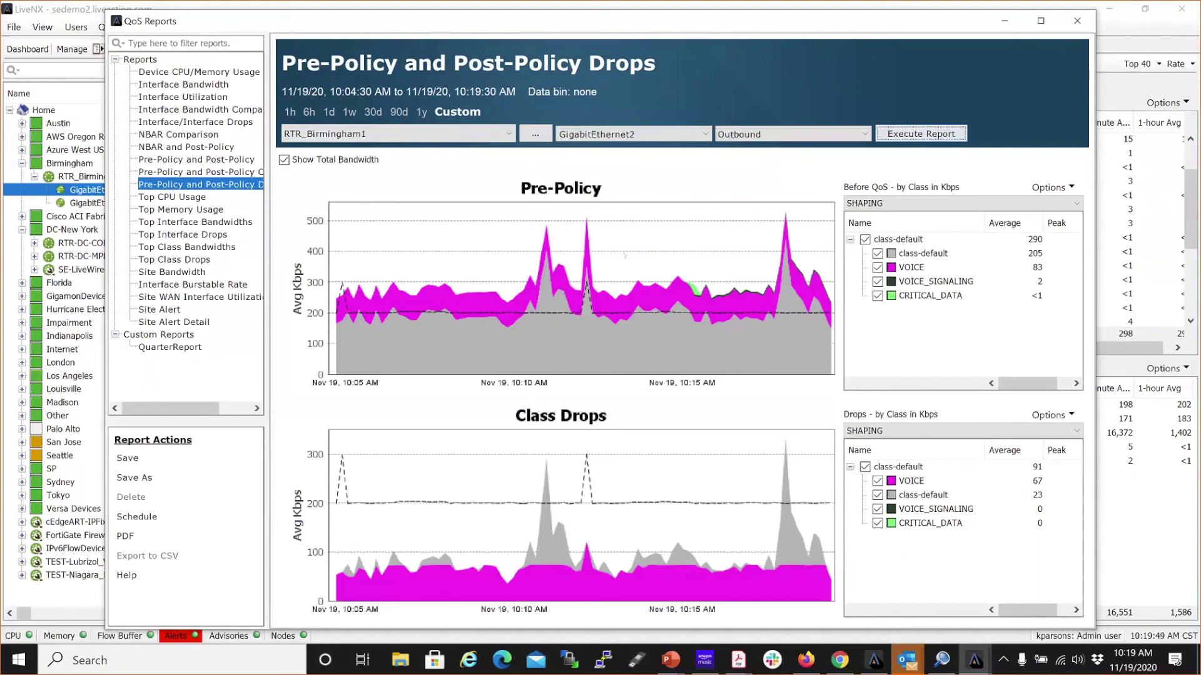
pyautogui.moveTo(622, 250); pyautogui.dragTo(809, 354)
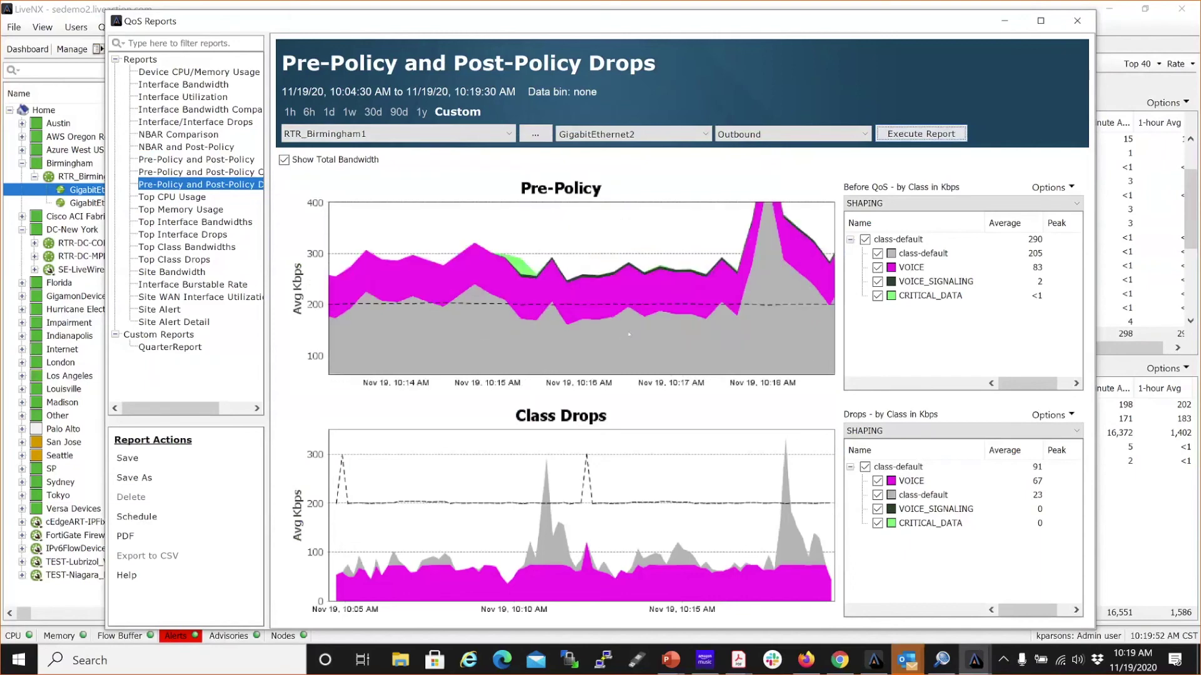
pyautogui.moveTo(724, 216); pyautogui.dragTo(522, 362)
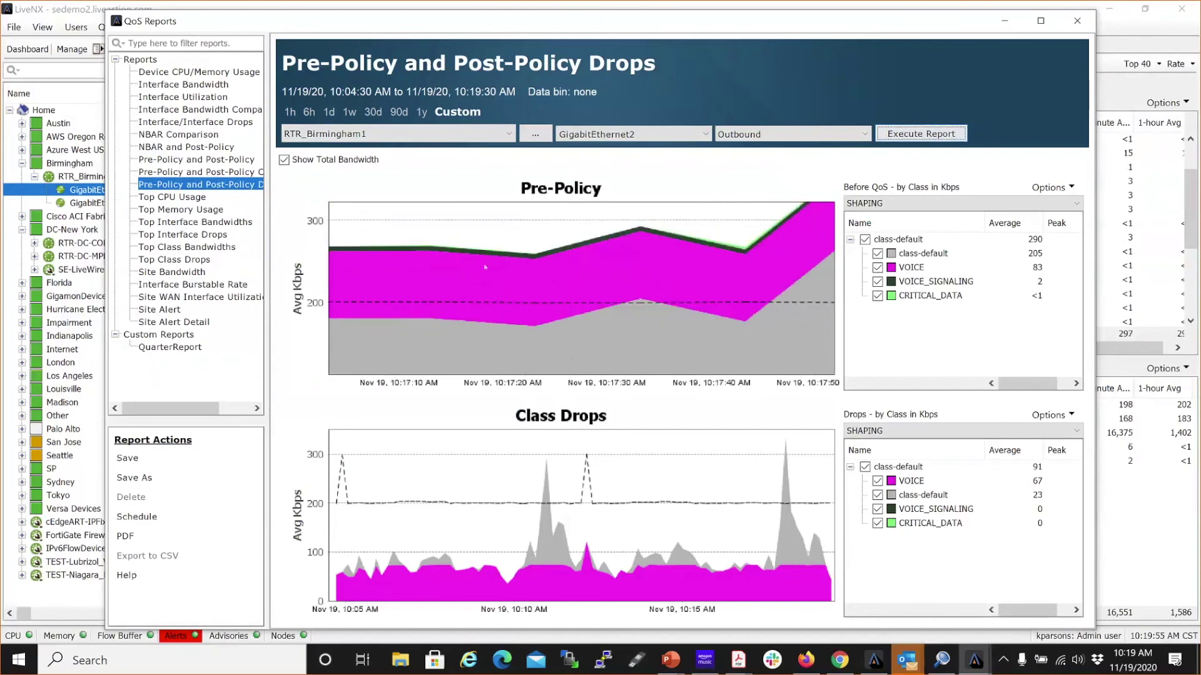
pyautogui.moveTo(667, 217); pyautogui.dragTo(478, 374)
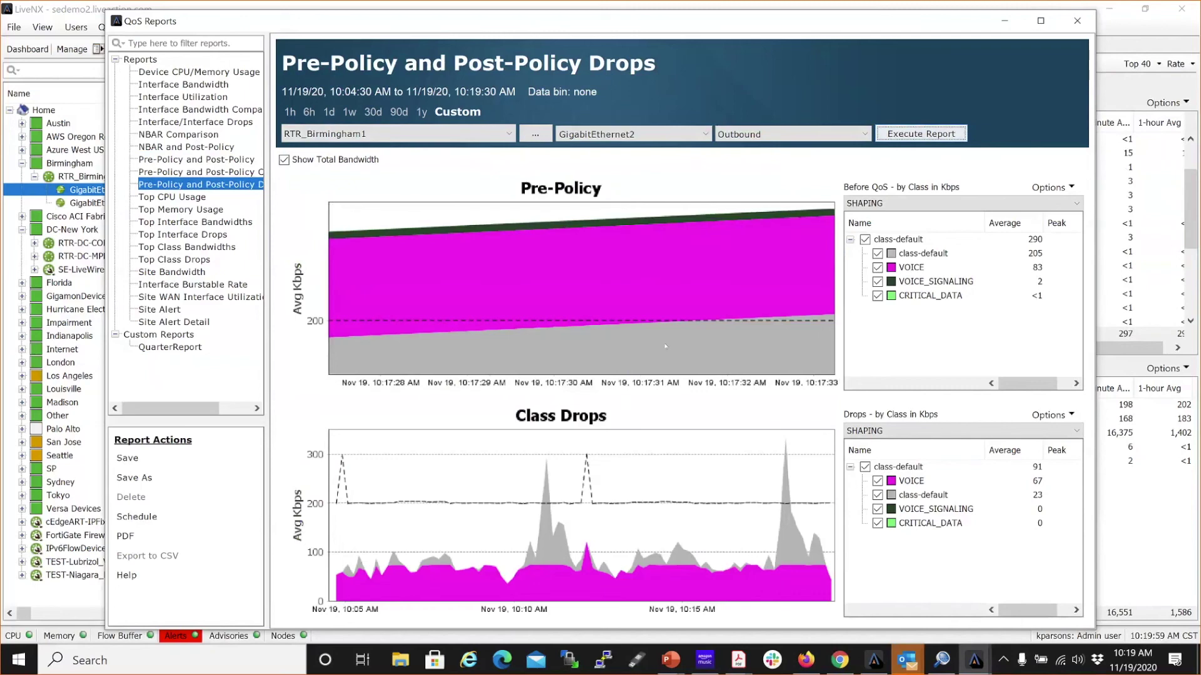
pyautogui.rightClick(644, 261)
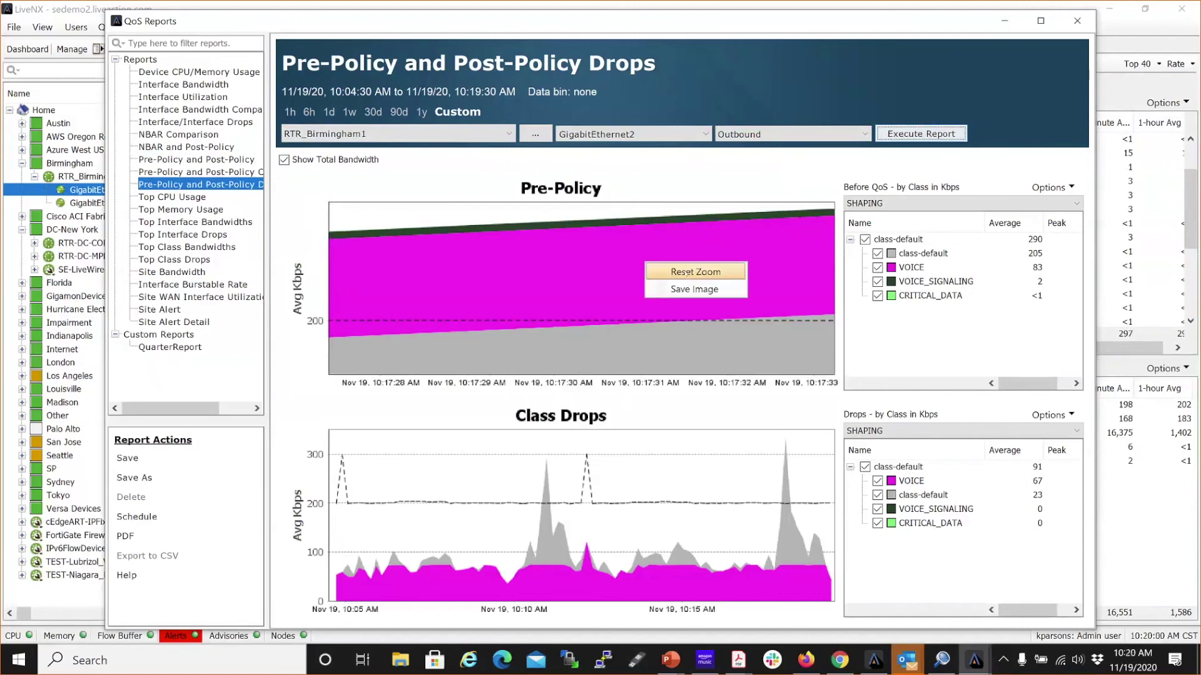
pyautogui.press('Return')
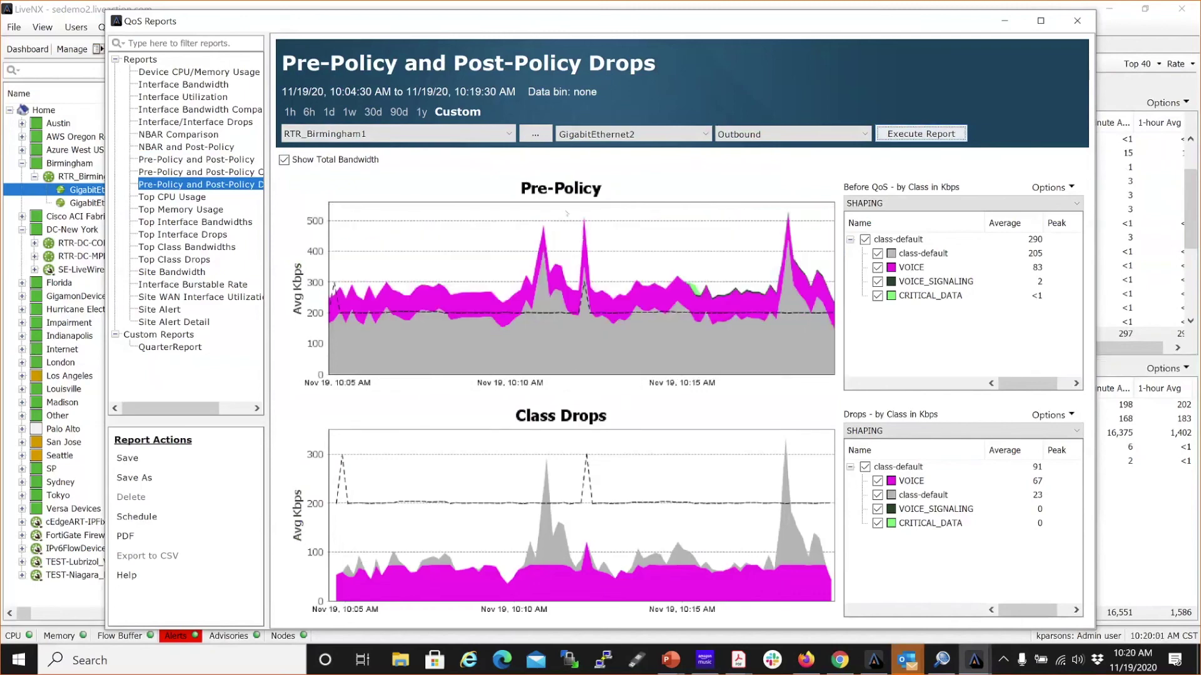
pyautogui.moveTo(566, 214)
pyautogui.mouseDown()
pyautogui.moveTo(622, 344)
pyautogui.moveTo(647, 340)
pyautogui.mouseUp()
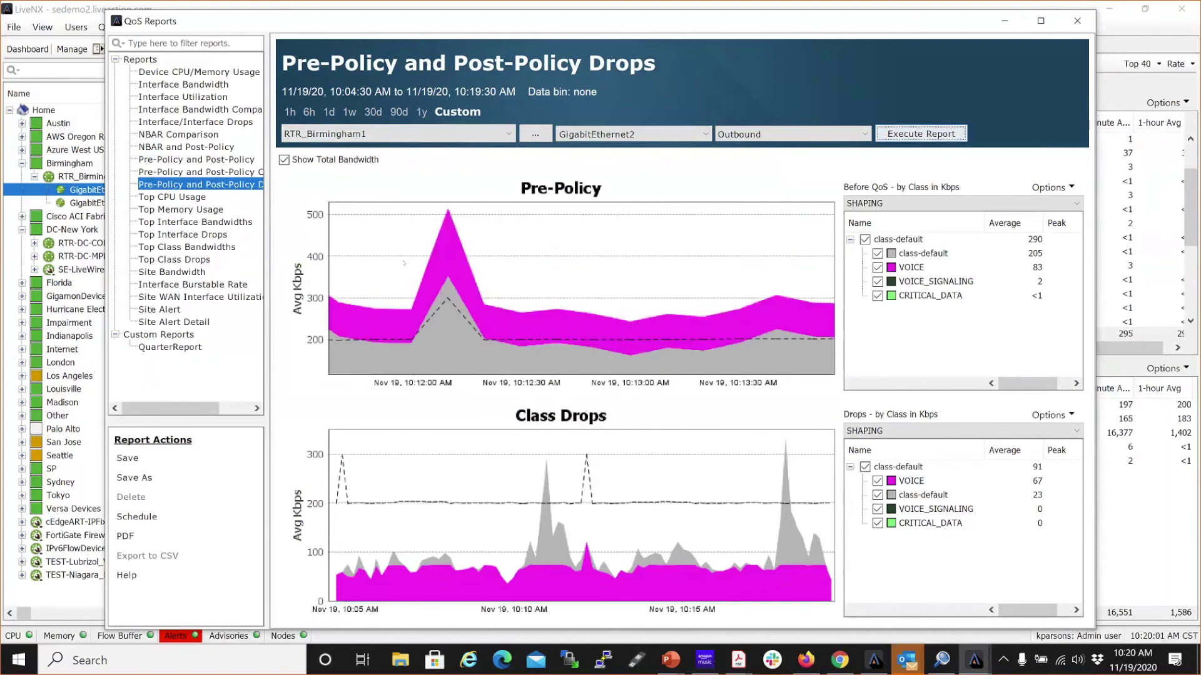
pyautogui.moveTo(414, 202); pyautogui.dragTo(531, 321)
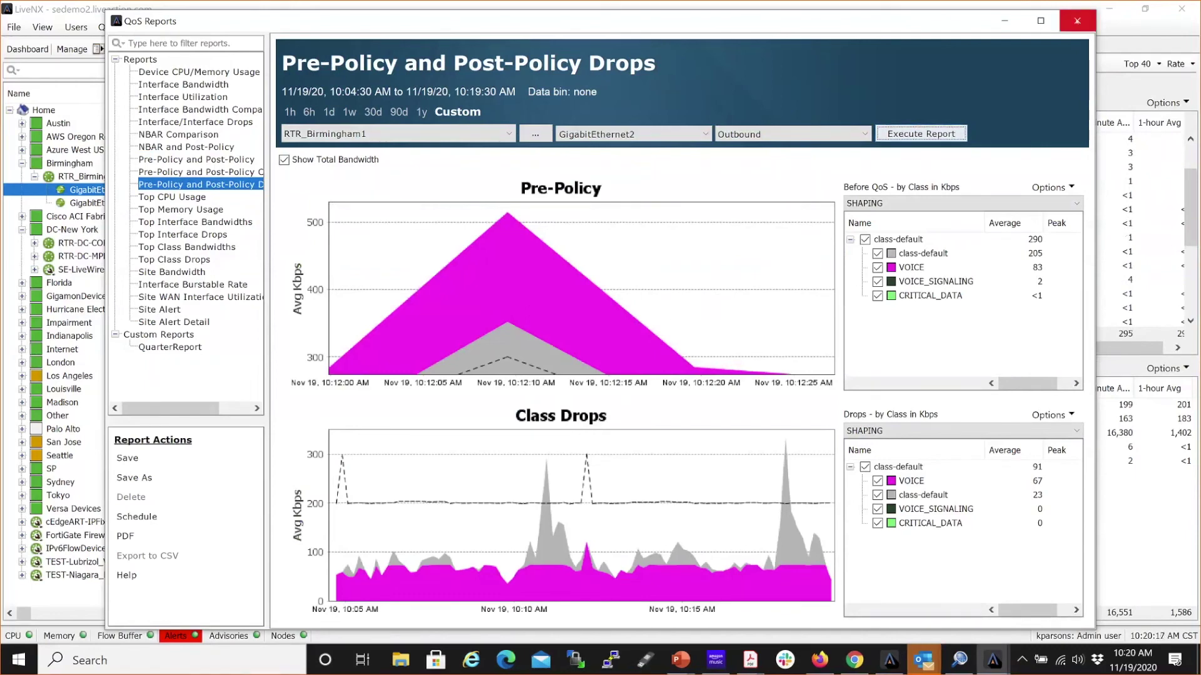
pyautogui.click(1077, 21)
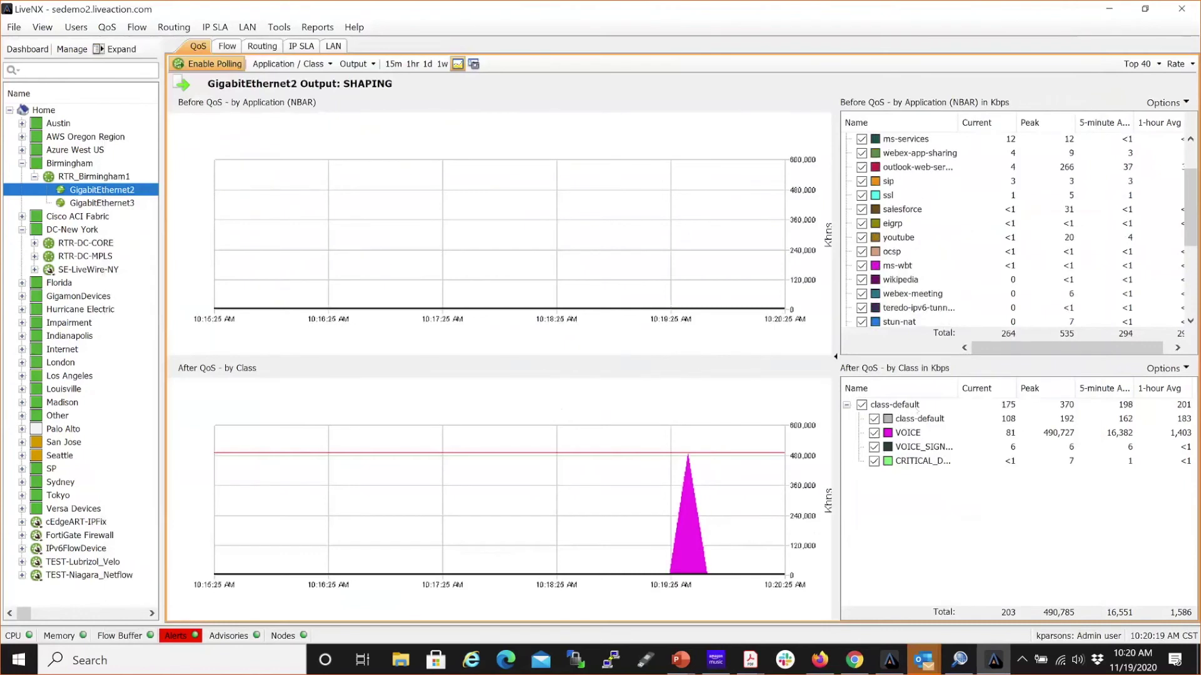
# Return to the Home flow map filtered to Birmingham voice, centred on Birmingham and Seattle.
pyautogui.click(41, 111)
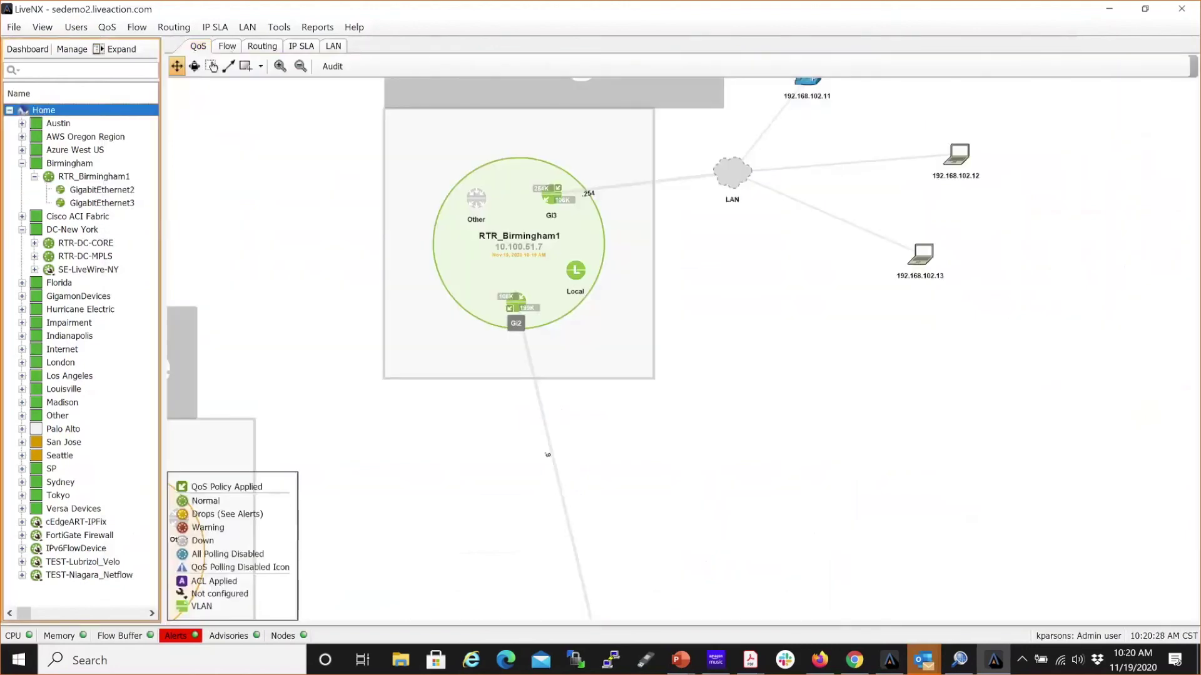
pyautogui.click(227, 45)
pyautogui.scroll(-2, 548, 454)
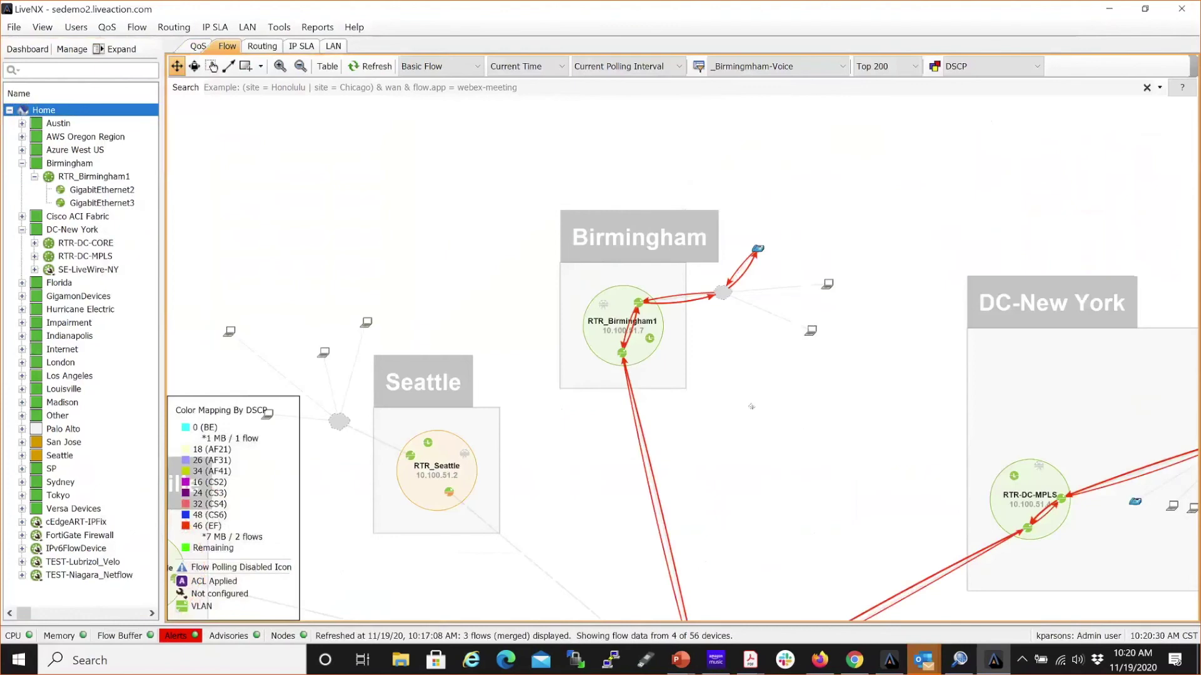
pyautogui.moveTo(957, 548); pyautogui.dragTo(751, 407)
pyautogui.moveTo(647, 337); pyautogui.dragTo(673, 385)
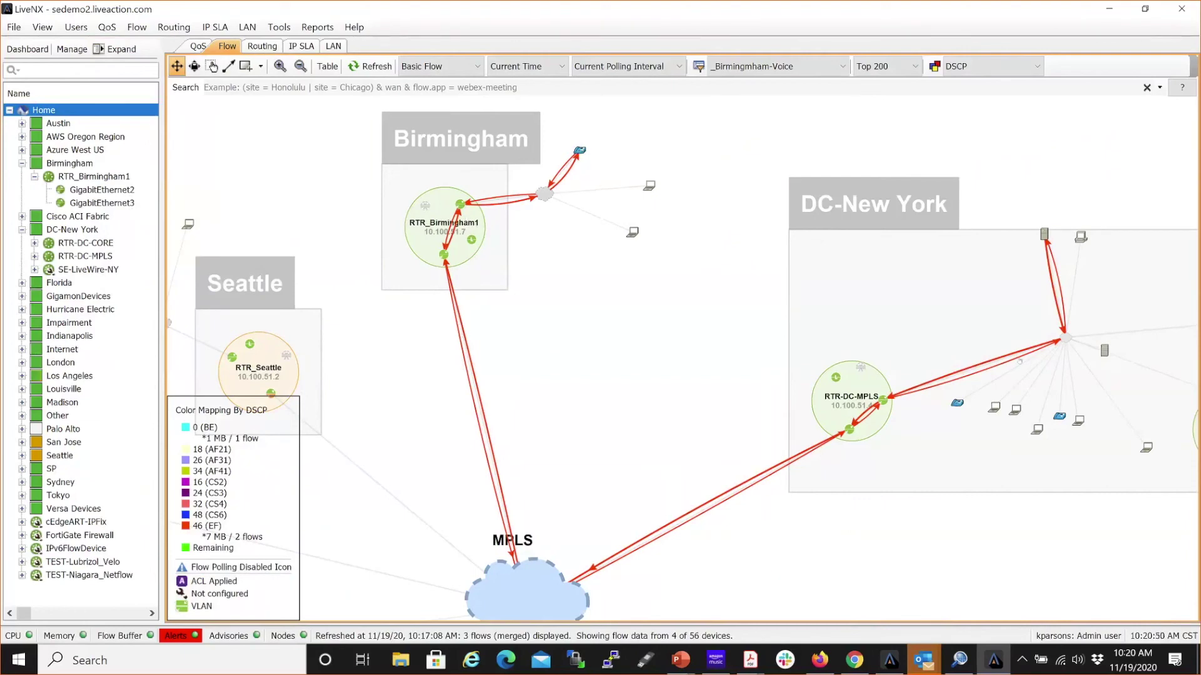
# Switch the flow map filter to *DefaultFilterGroup to show flows across all sites.
pyautogui.click(775, 66)
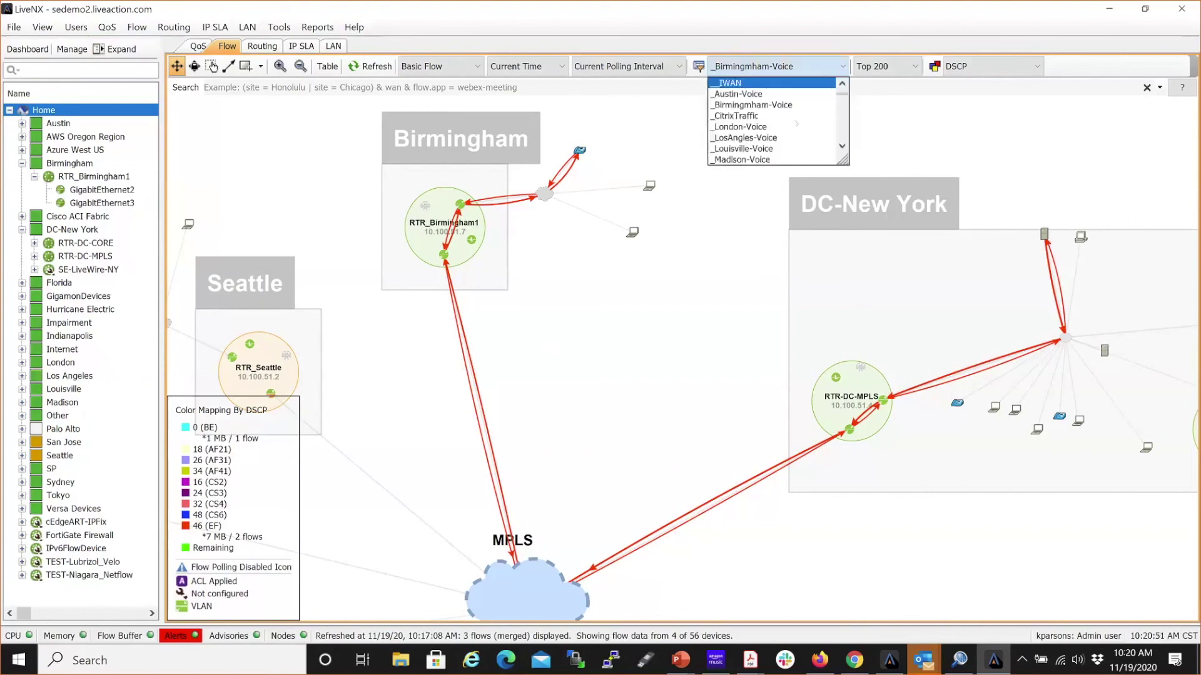
pyautogui.scroll(-2, 791, 136)
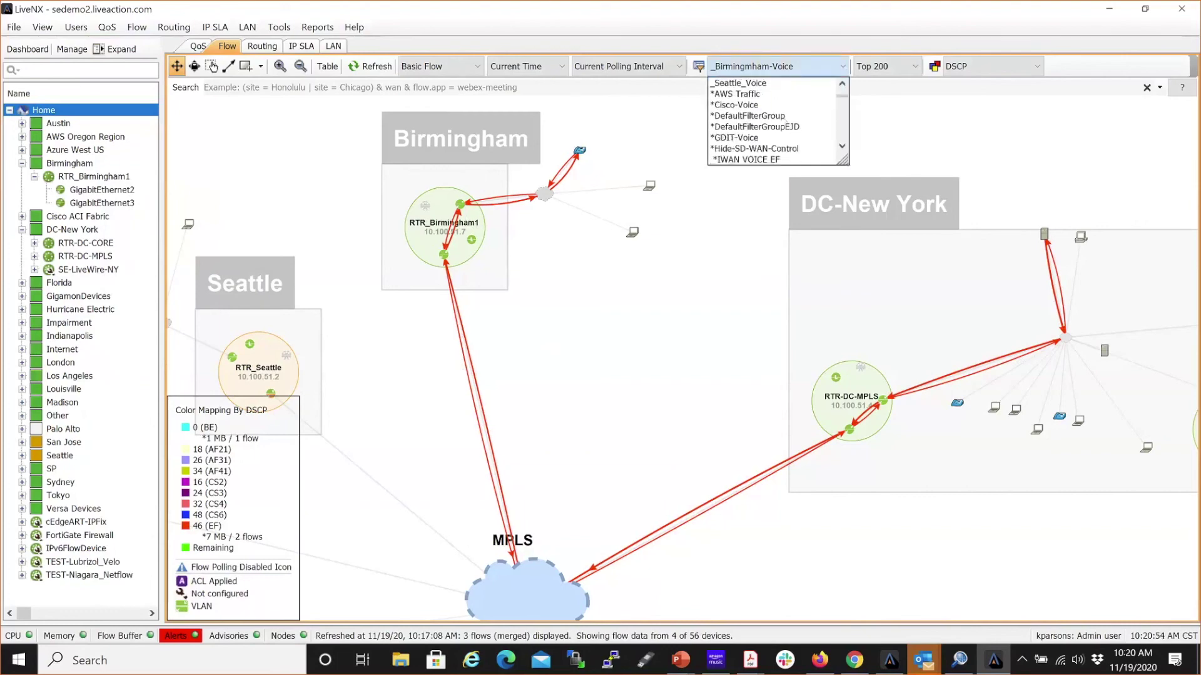
pyautogui.click(756, 149)
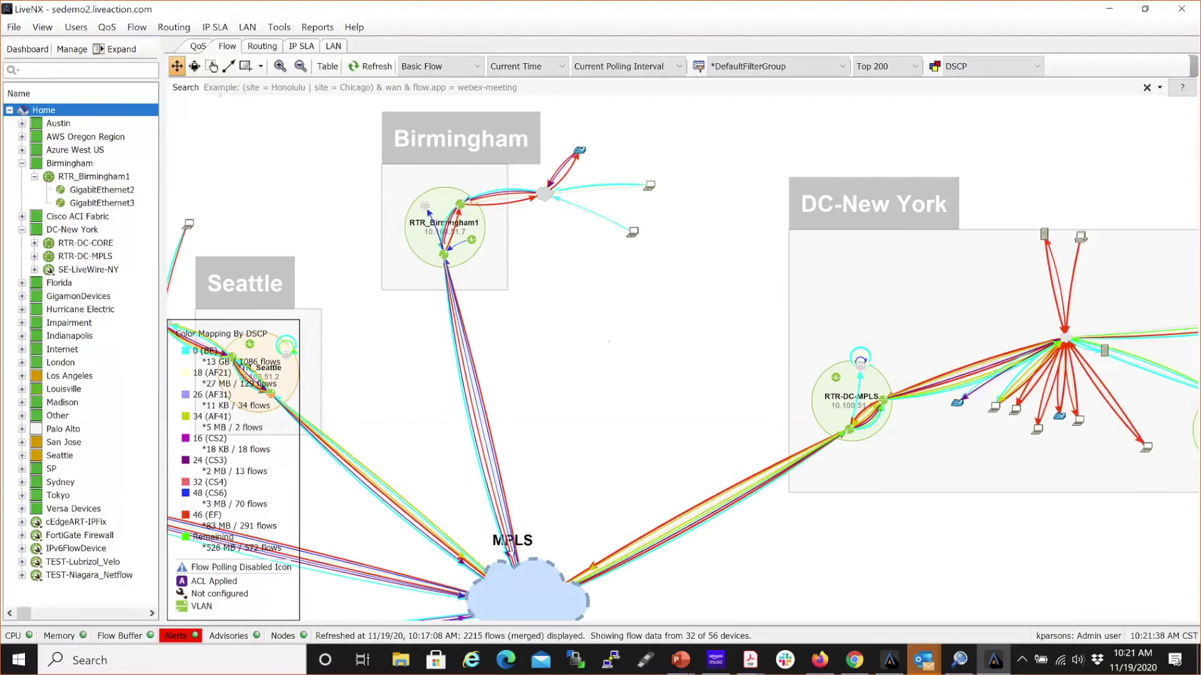
pyautogui.click(216, 86)
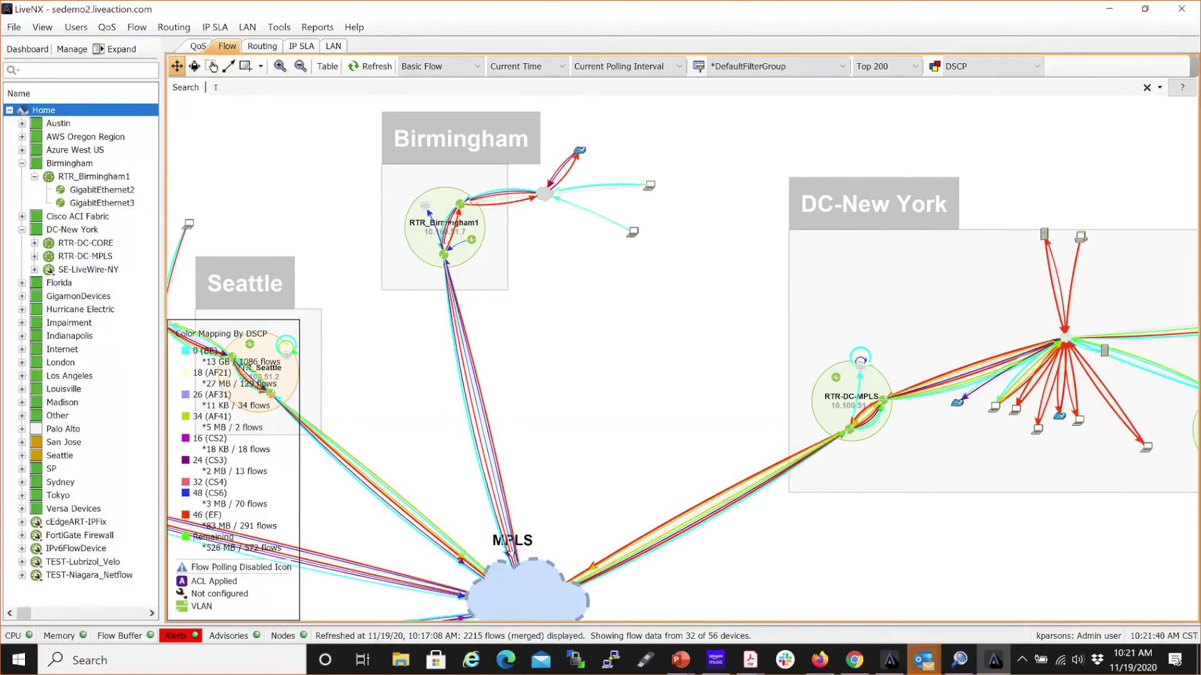
# Search flows for flow.ip=192.168.100.11 and set the time to Nov 15, 2020 09:52:02 AM.
pyautogui.write('flow.ip')
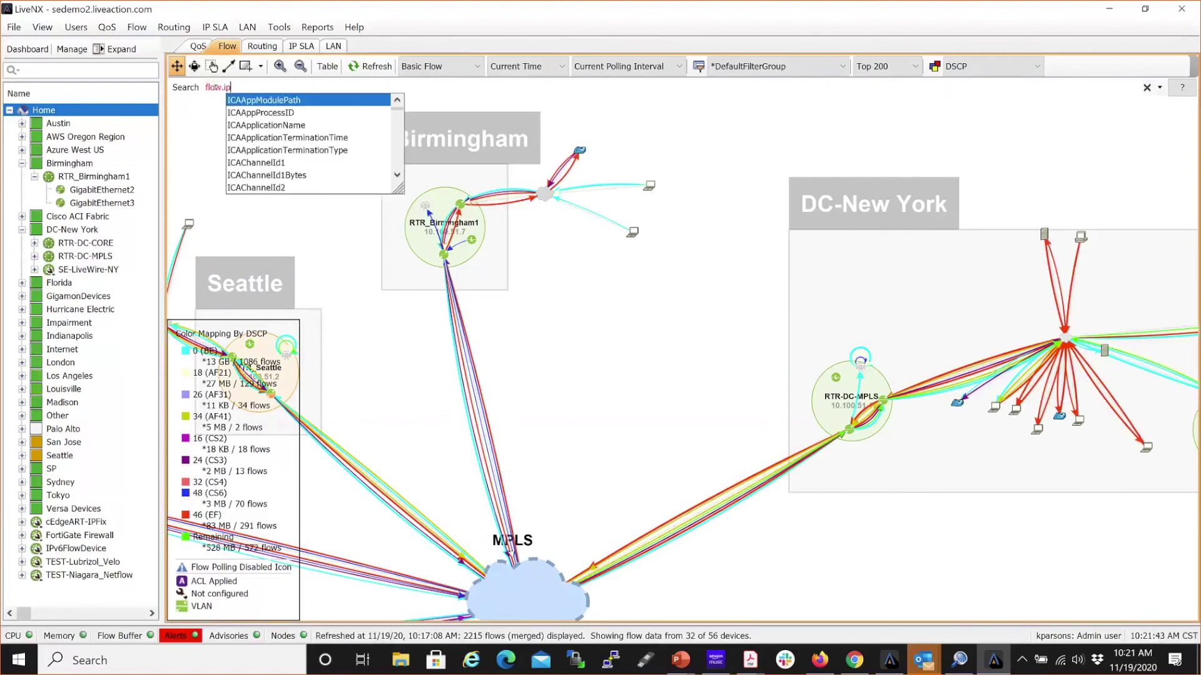
pyautogui.write('=192')
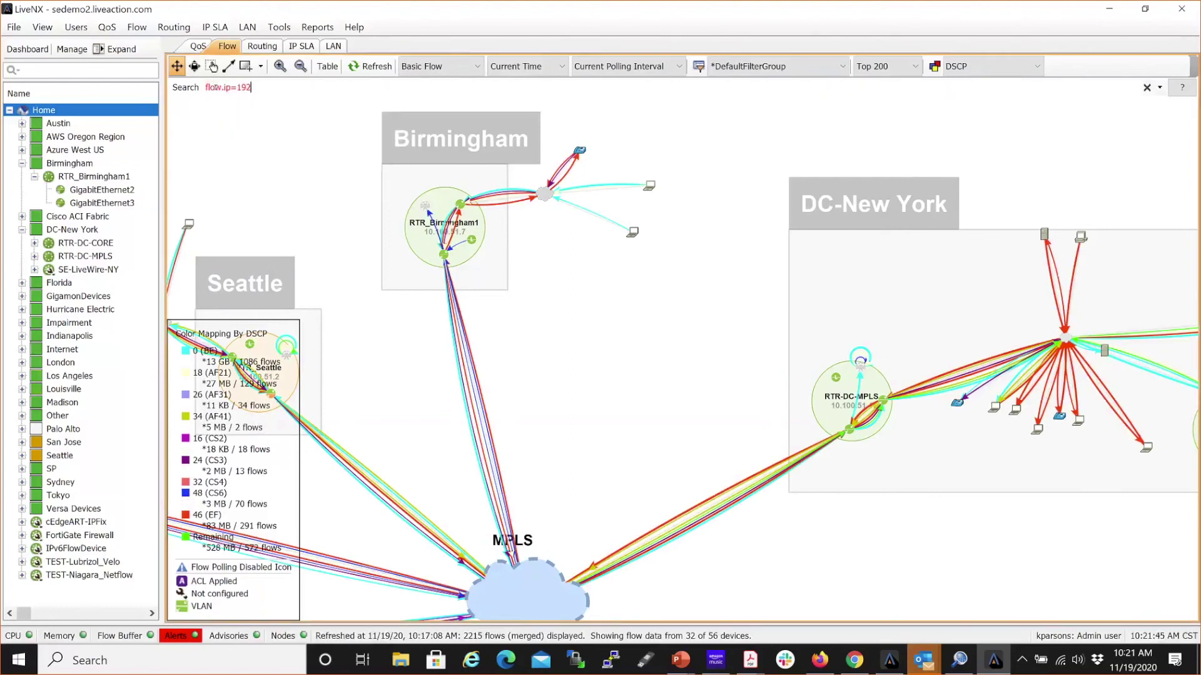
pyautogui.write('./168.100')
pyautogui.write('.11')
pyautogui.press('BackSpace')
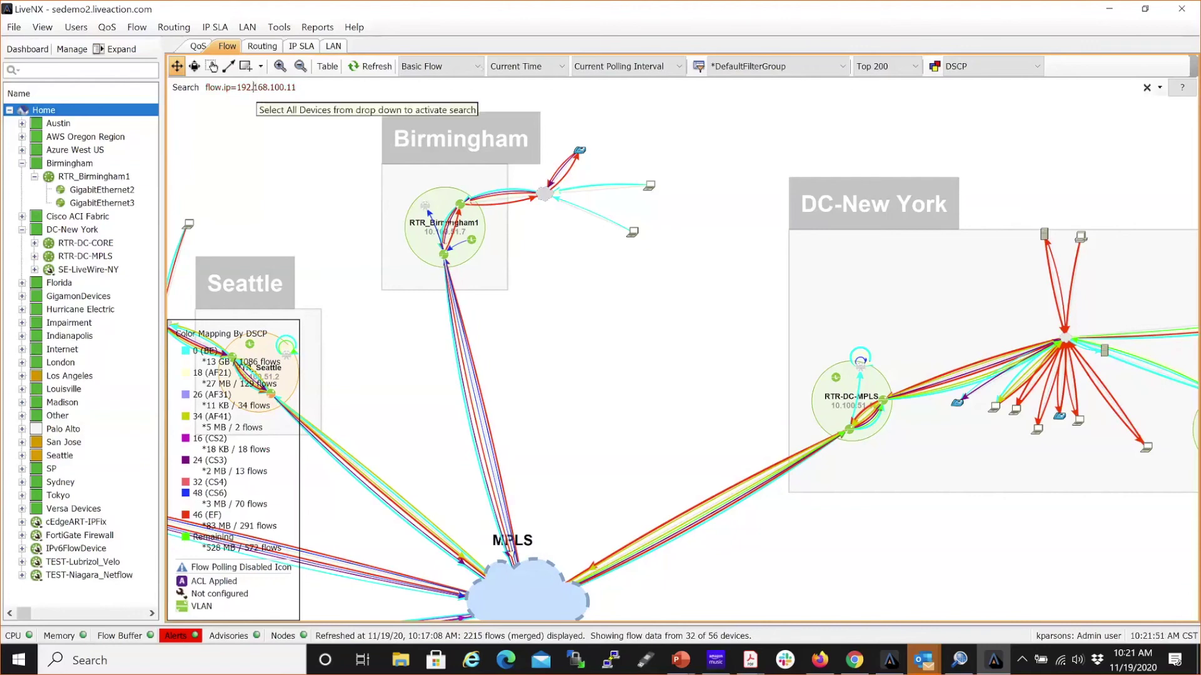
pyautogui.click(525, 66)
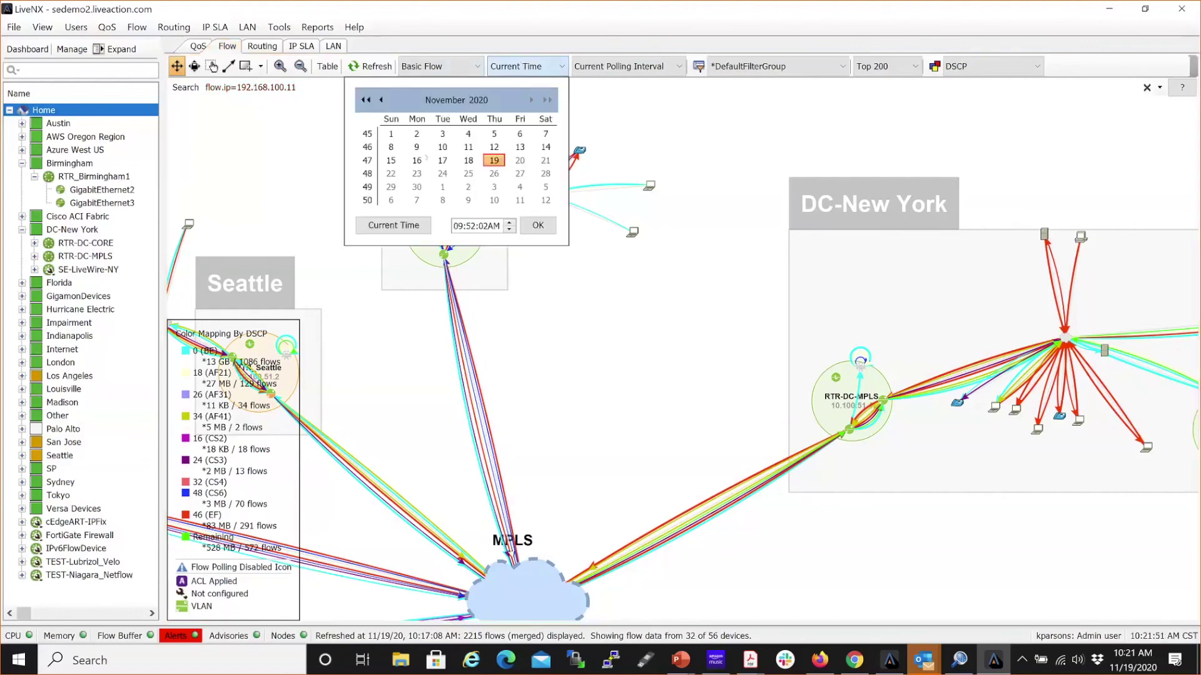
pyautogui.click(394, 161)
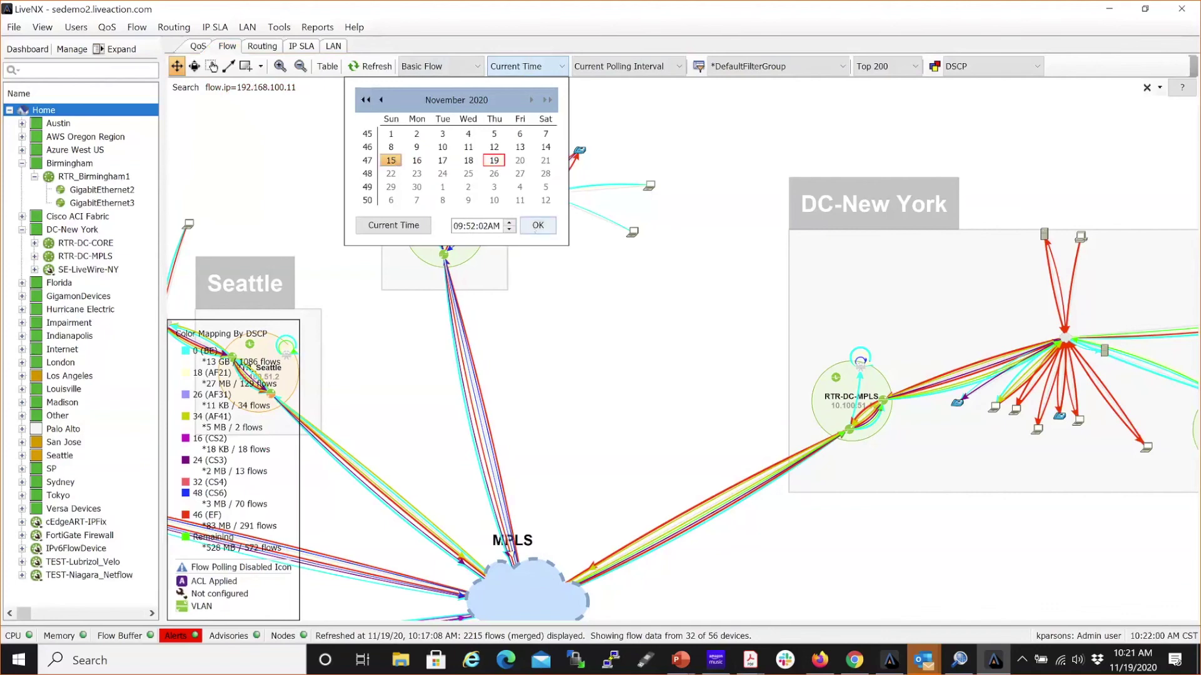
pyautogui.click(536, 226)
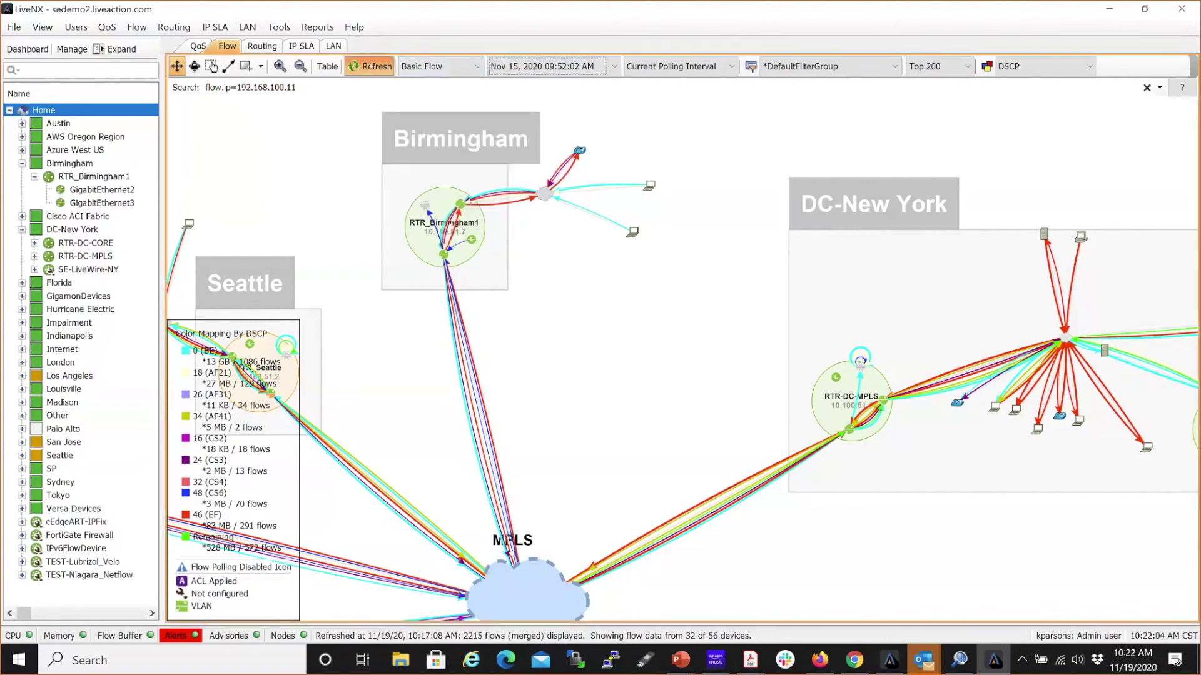
# Refresh the map to show the seven 192.168.100.11 flows, with Louisville in view.
pyautogui.click(367, 65)
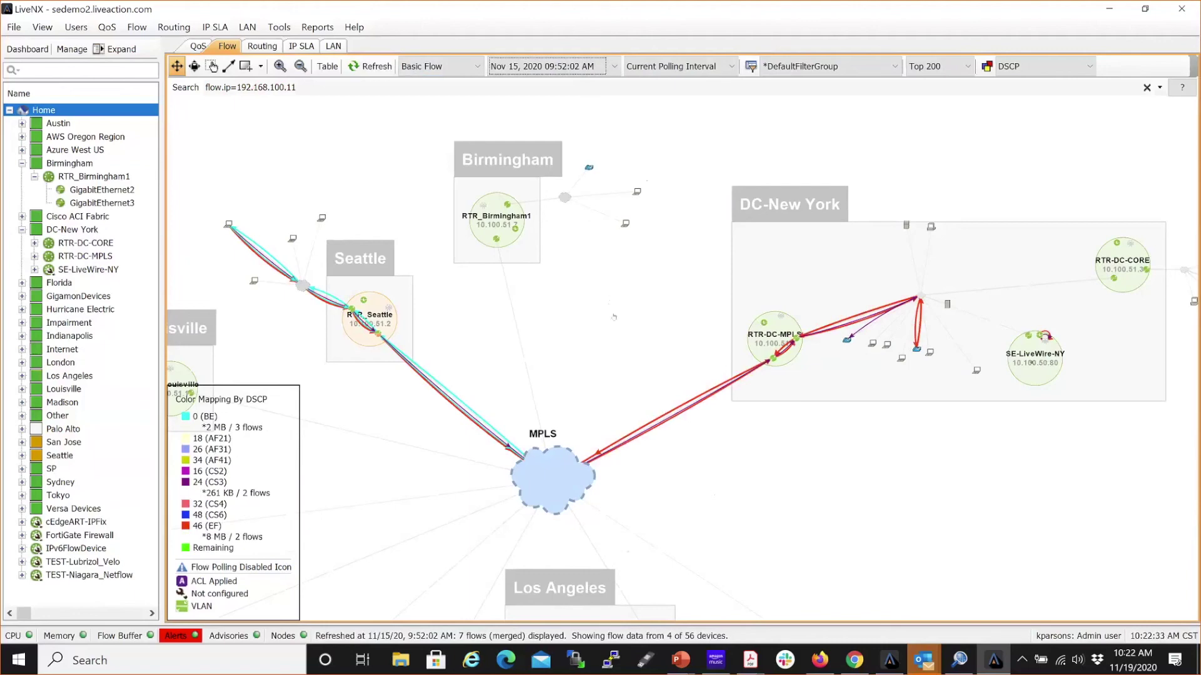
pyautogui.moveTo(599, 324); pyautogui.dragTo(654, 321)
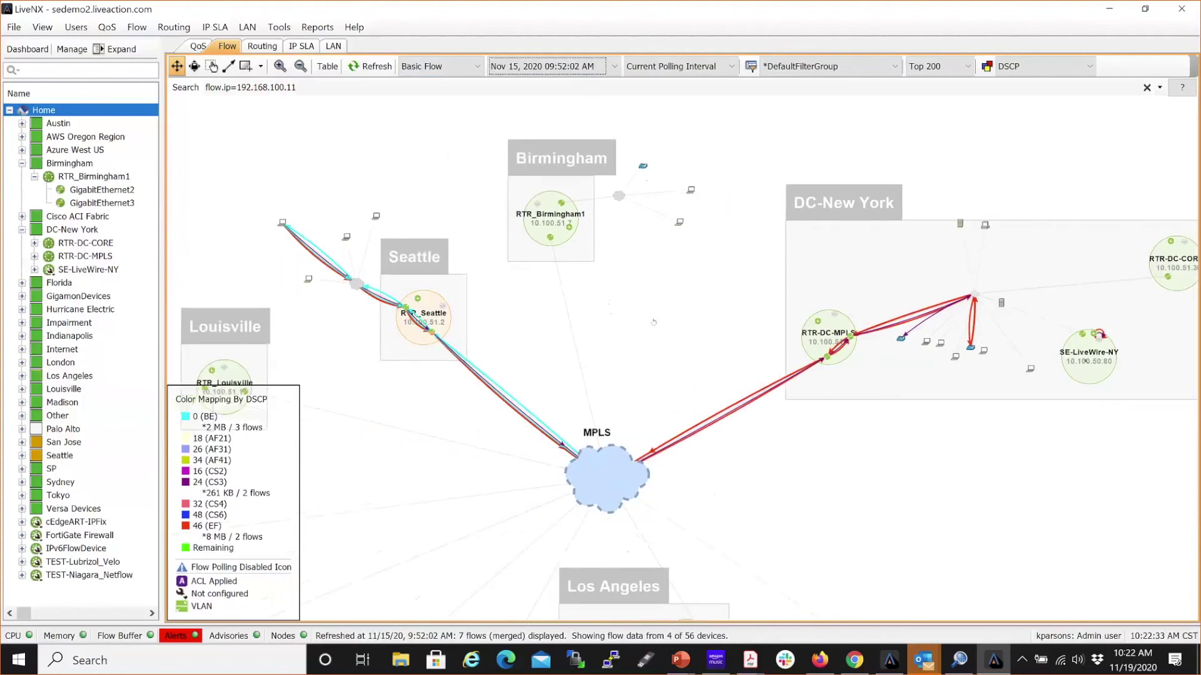
pyautogui.scroll(2, 653, 321)
pyautogui.scroll(1, 653, 317)
pyautogui.scroll(-1, 653, 316)
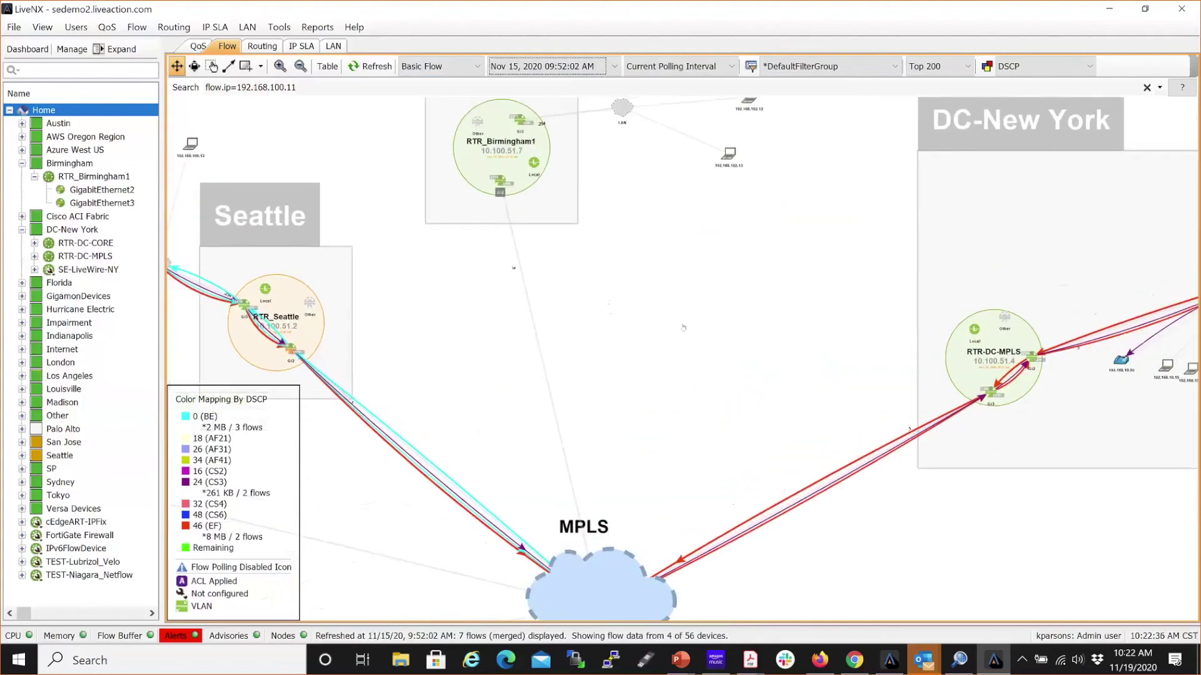
# Recentre the map and move the MPLS cloud lower and to the right.
pyautogui.moveTo(653, 317); pyautogui.dragTo(735, 327)
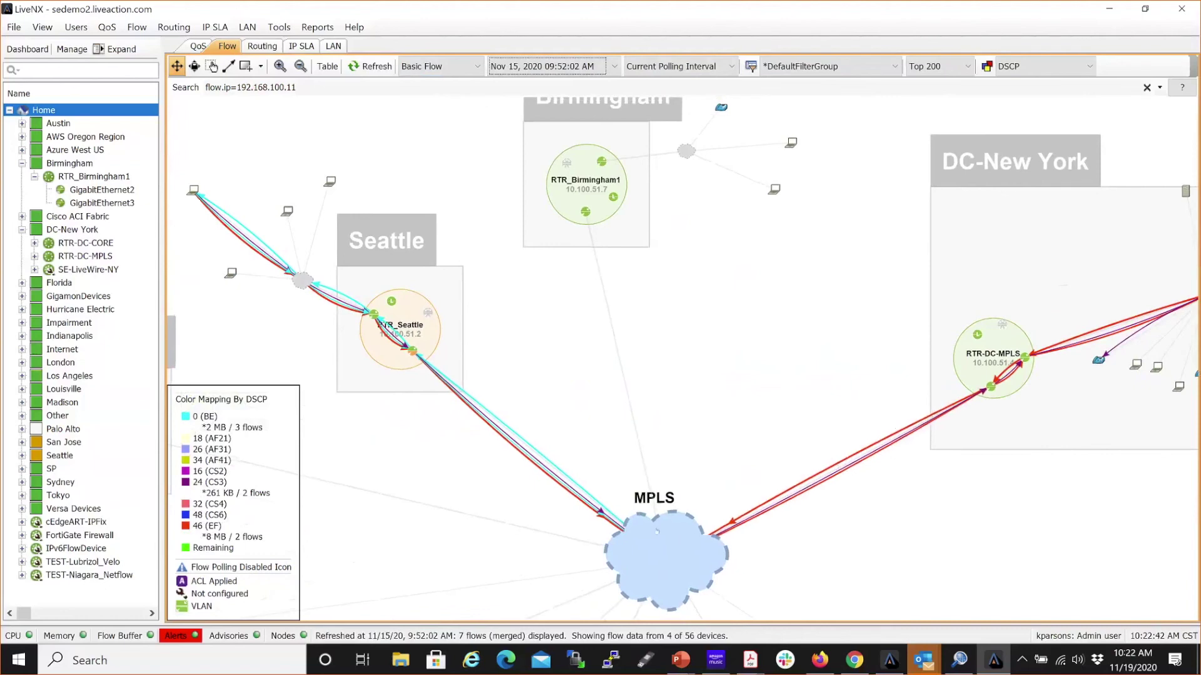
pyautogui.moveTo(663, 552); pyautogui.dragTo(660, 554)
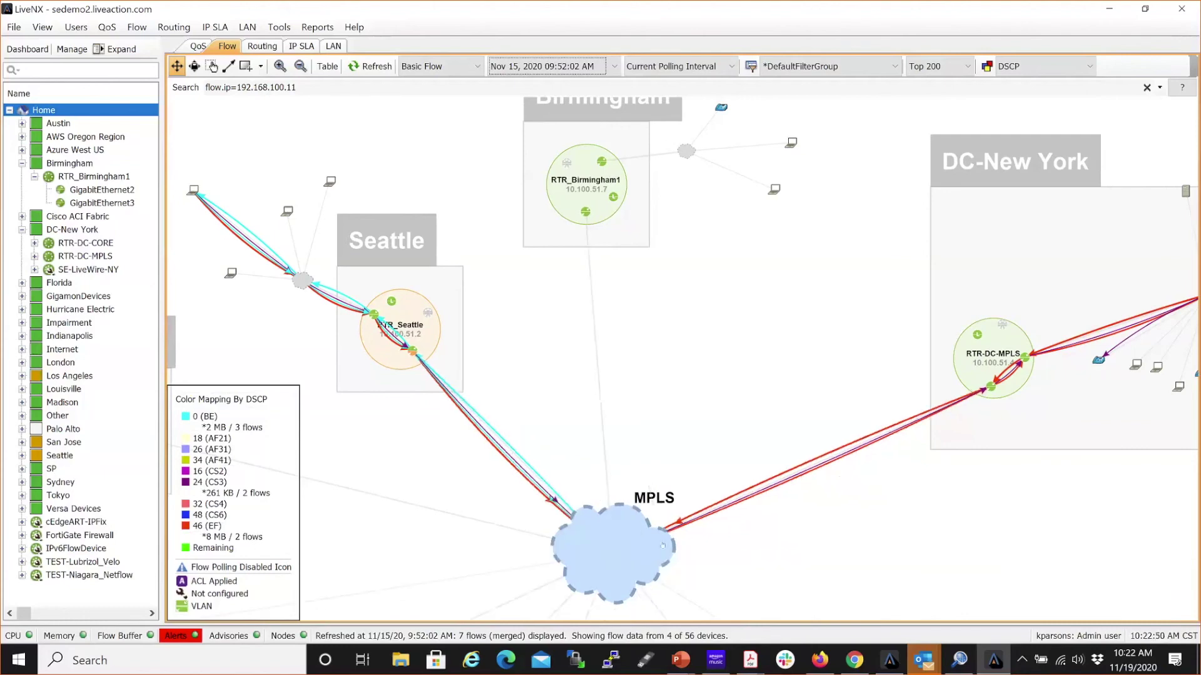
pyautogui.moveTo(612, 536); pyautogui.dragTo(690, 559)
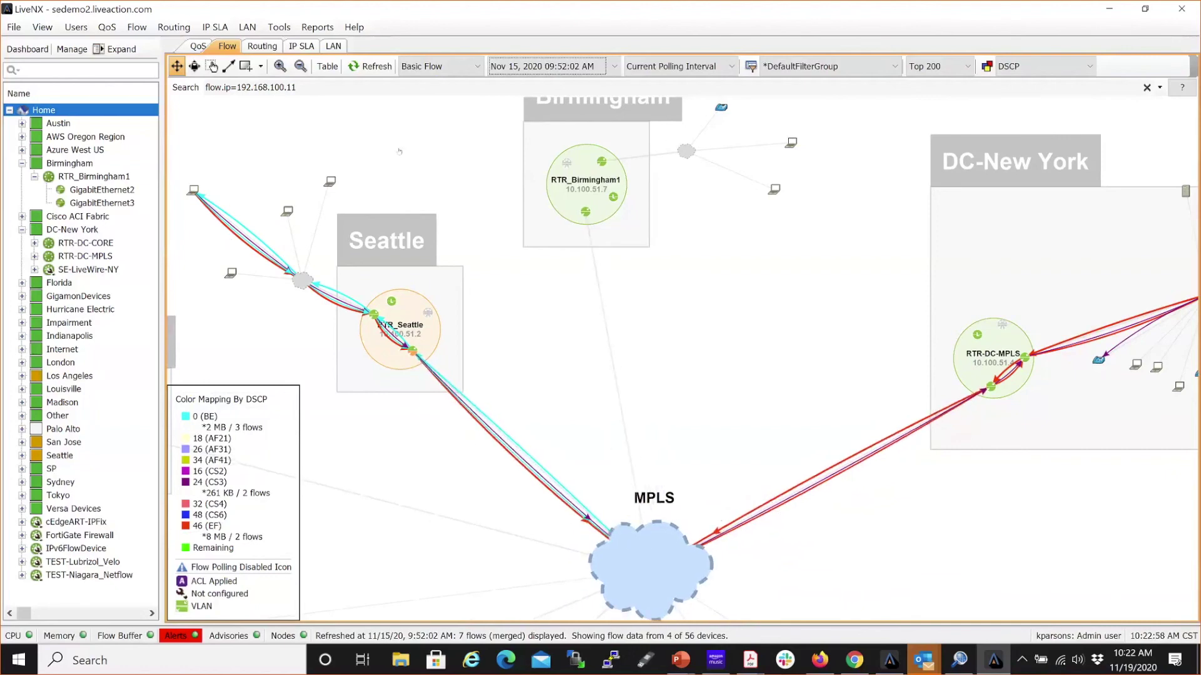
# Reset the time to Current Time and open the RTR-DC-MPLS device flow view.
pyautogui.click(614, 67)
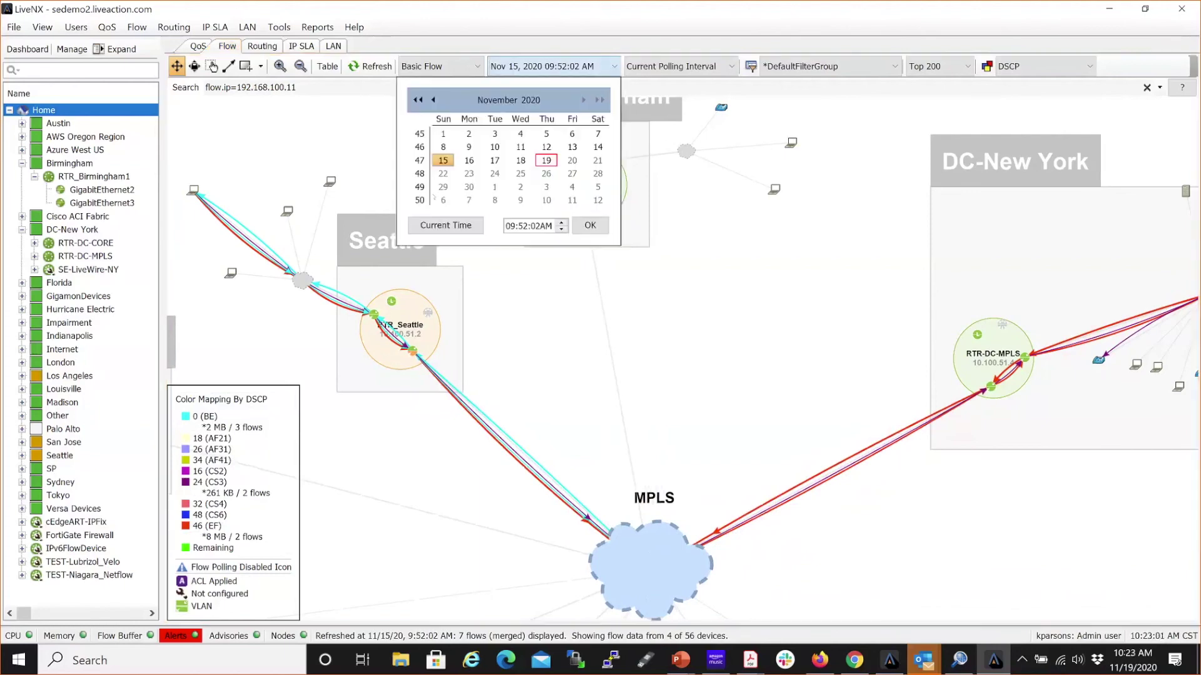
pyautogui.click(445, 225)
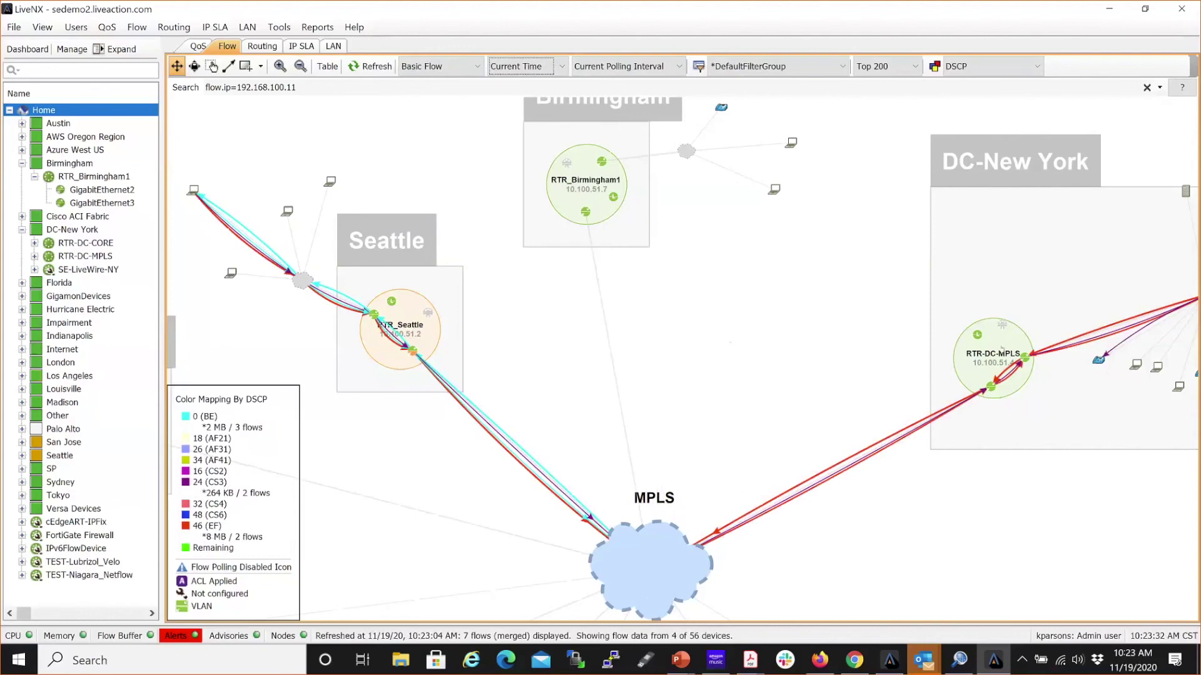
pyautogui.moveTo(992, 359)
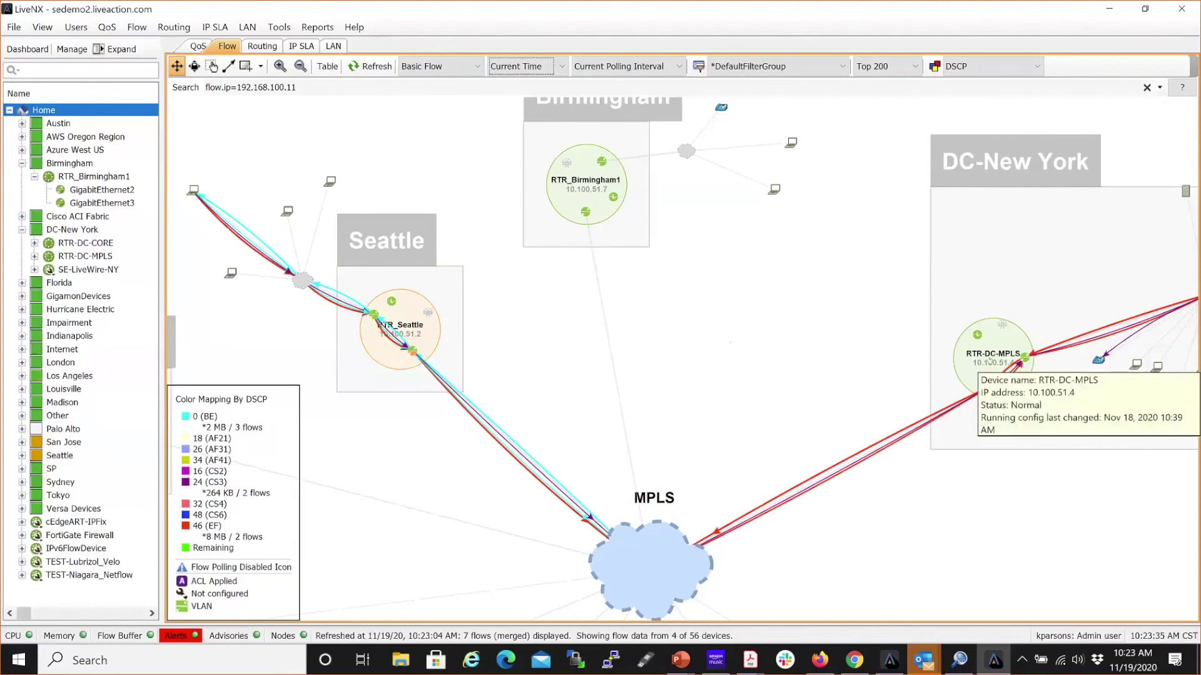
pyautogui.moveTo(989, 362); pyautogui.dragTo(982, 347)
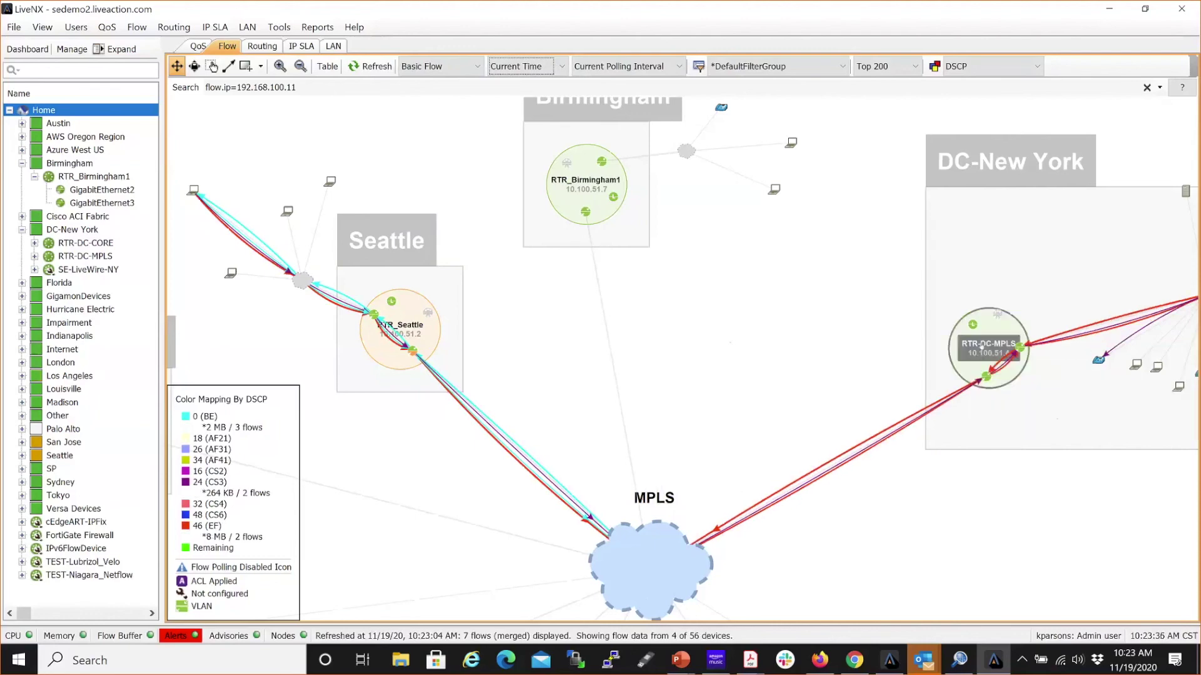
pyautogui.doubleClick(982, 347)
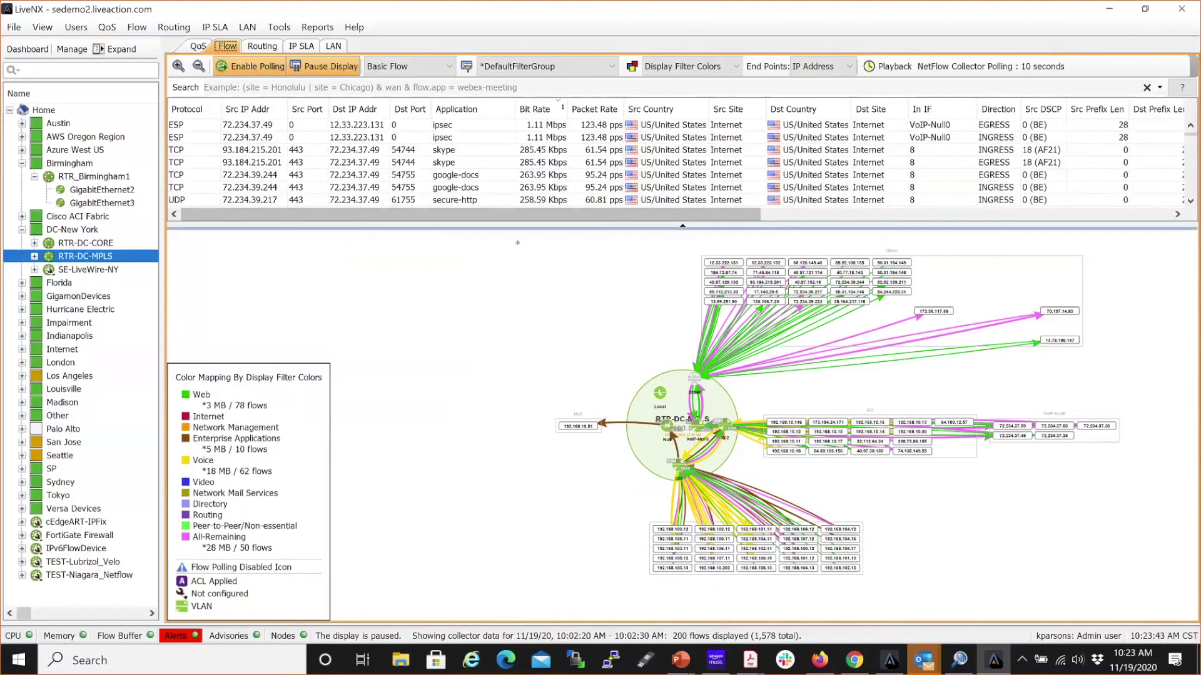
# Enlarge the flow table and inspect the ipsec, skype and google-docs flow pairs.
pyautogui.moveTo(517, 243); pyautogui.dragTo(517, 252)
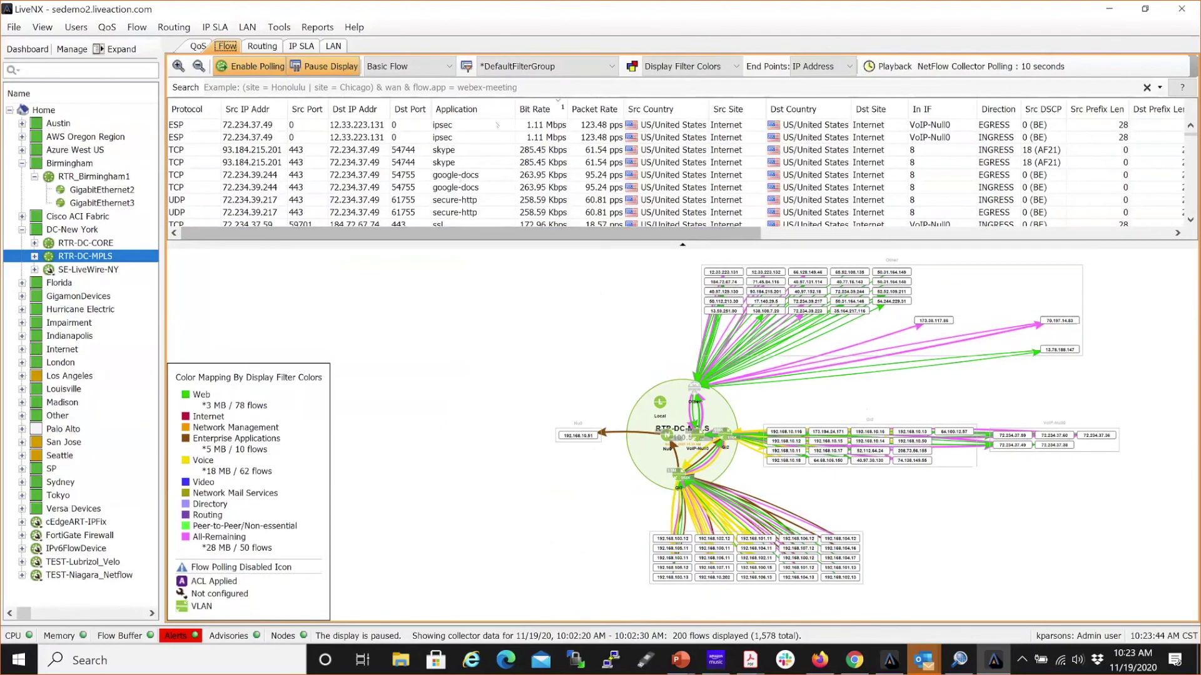
pyautogui.click(470, 138)
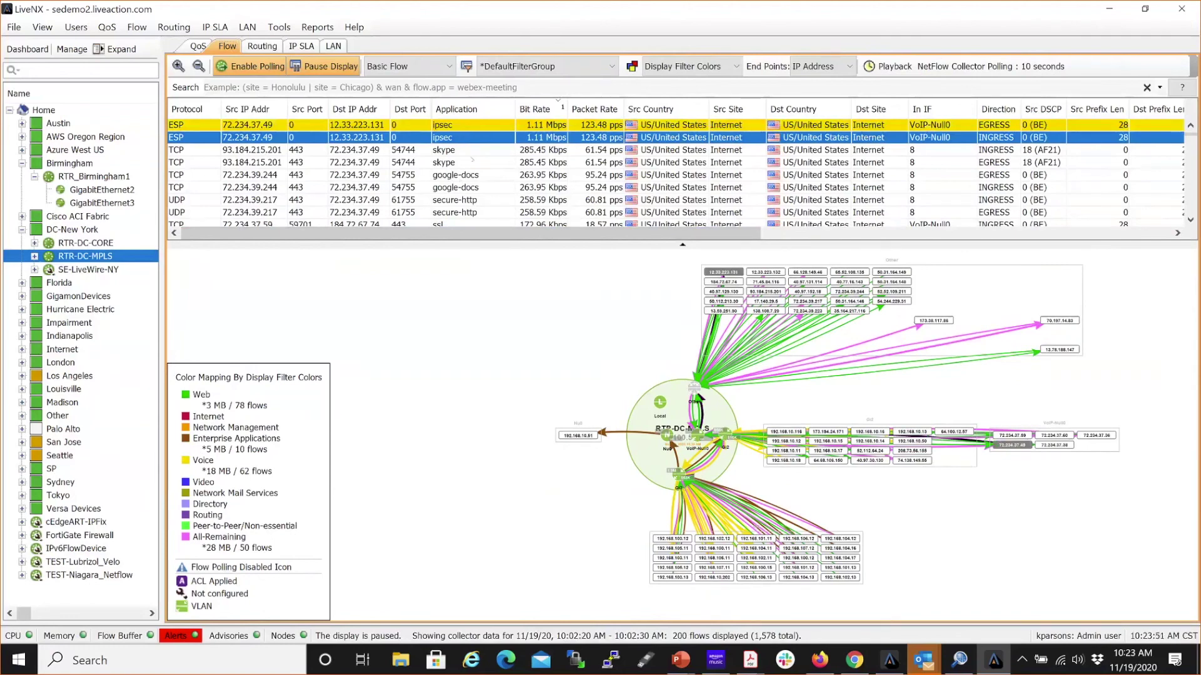
pyautogui.click(463, 161)
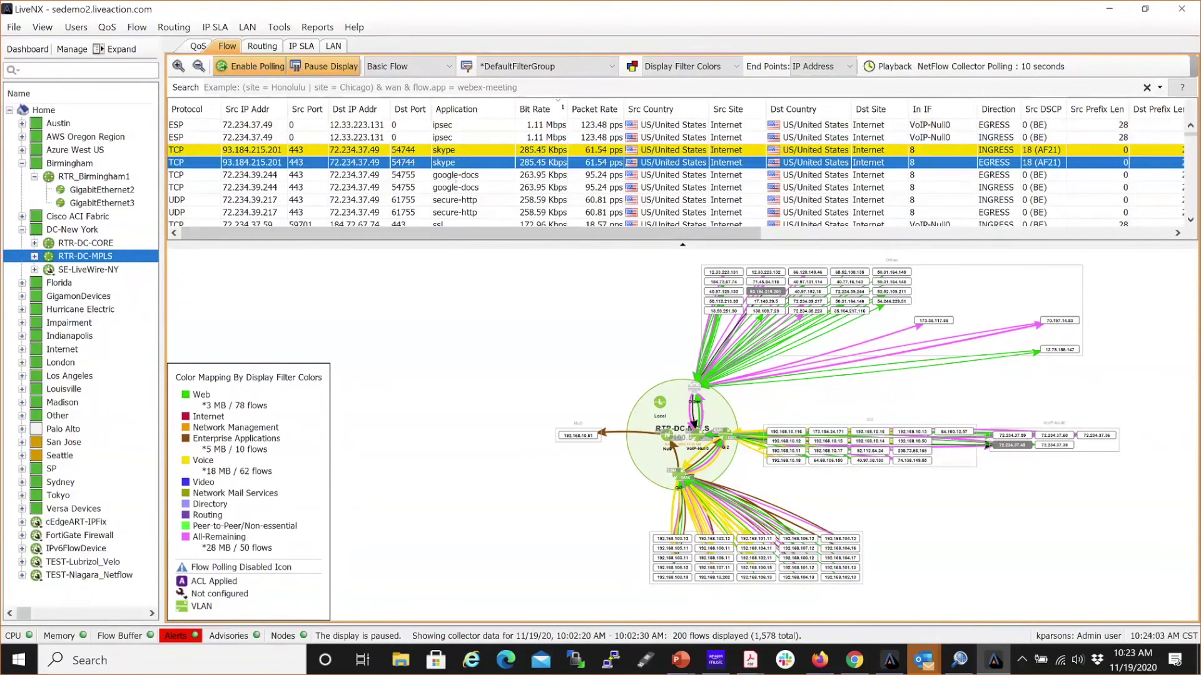
pyautogui.click(459, 175)
# Scroll the flow table, inspect the outlook-web-service flow pair, and bring up RTR-DC-MPLS device actions.
pyautogui.scroll(-5, 460, 178)
pyautogui.scroll(-2, 460, 184)
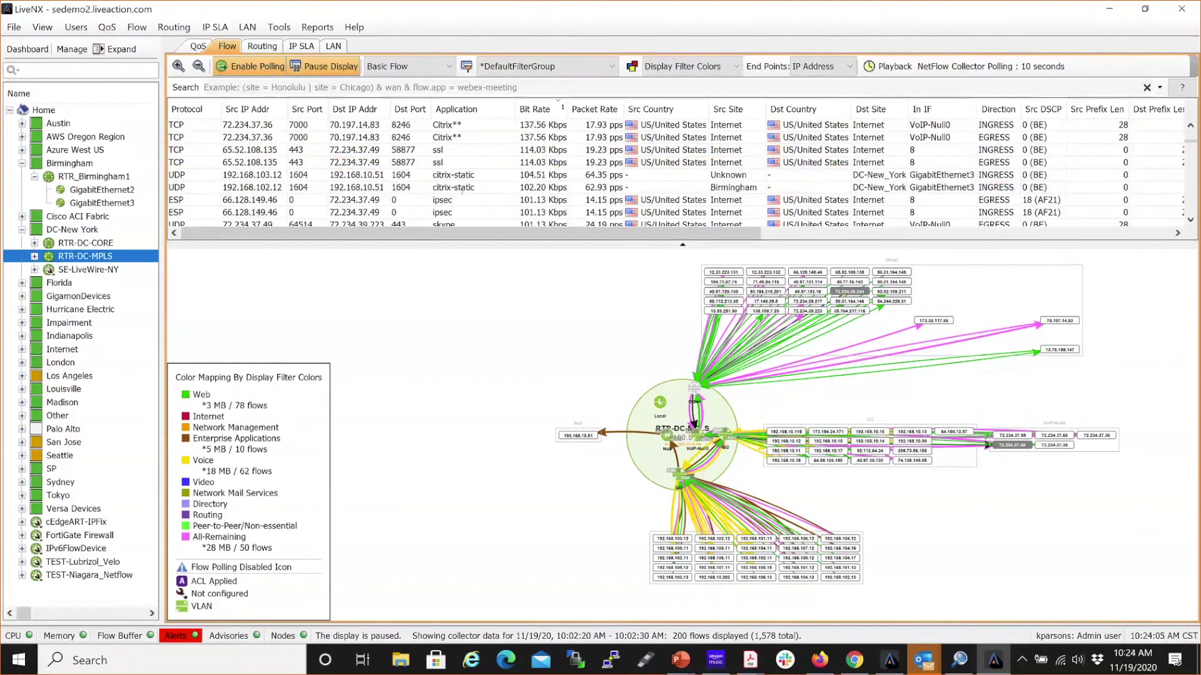
pyautogui.scroll(-2, 461, 189)
pyautogui.scroll(-3, 461, 190)
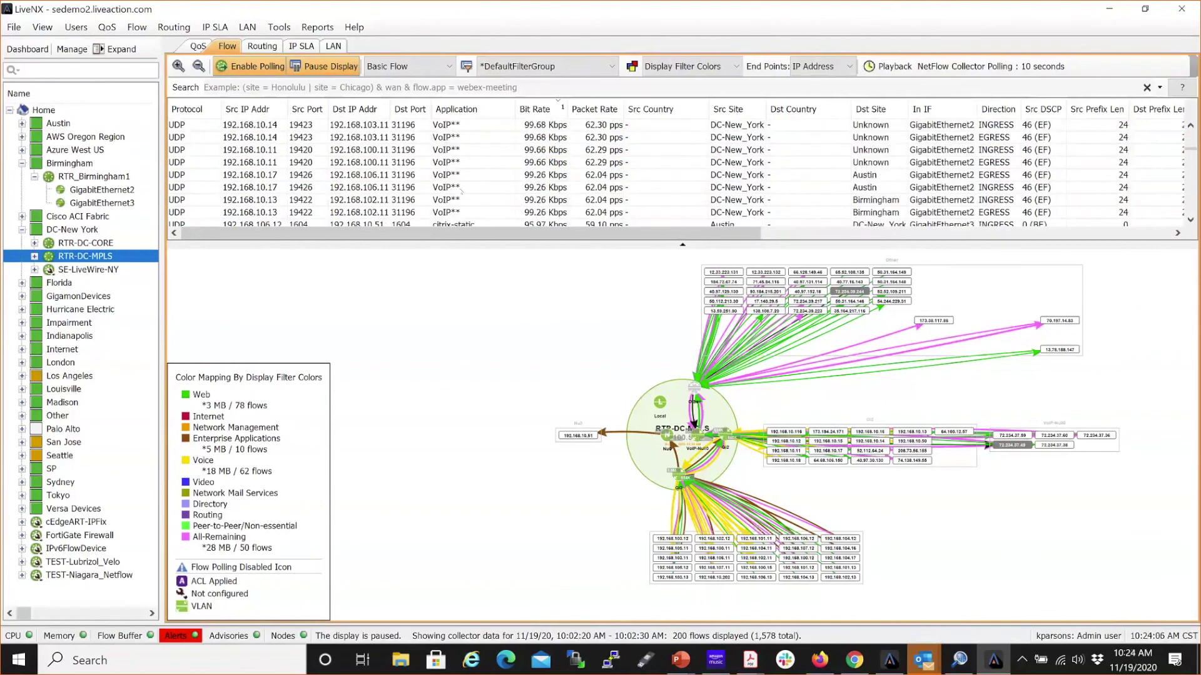
pyautogui.scroll(-5, 460, 190)
pyautogui.click(398, 175)
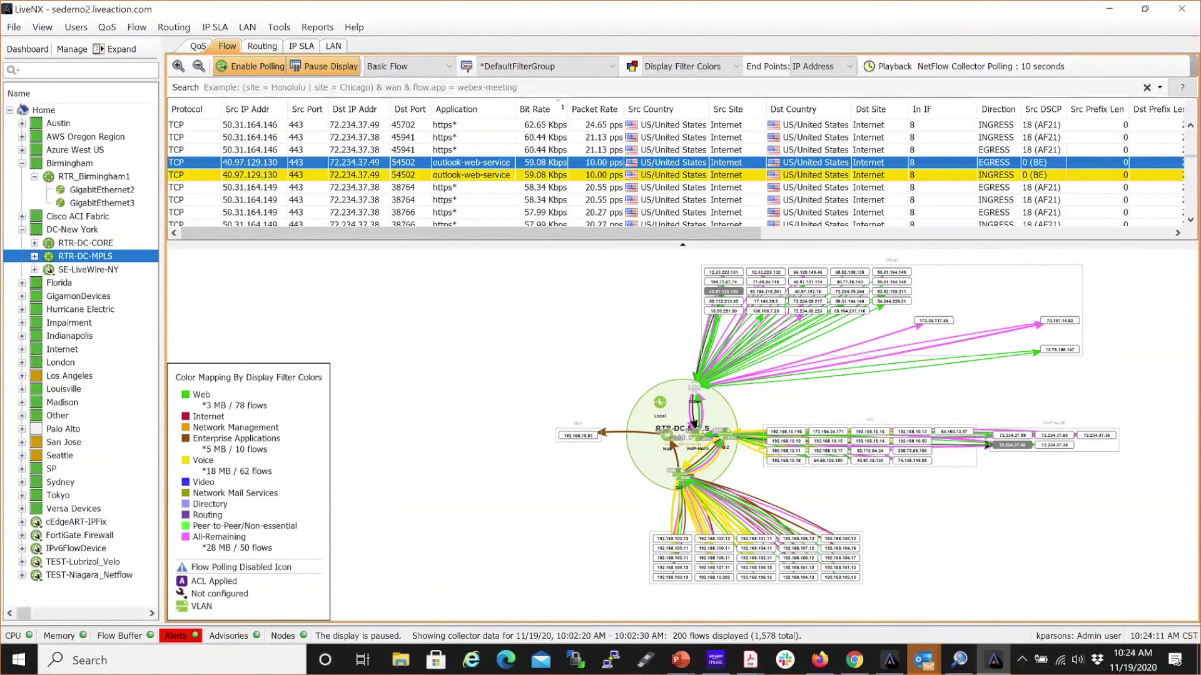
pyautogui.scroll(-3, 497, 174)
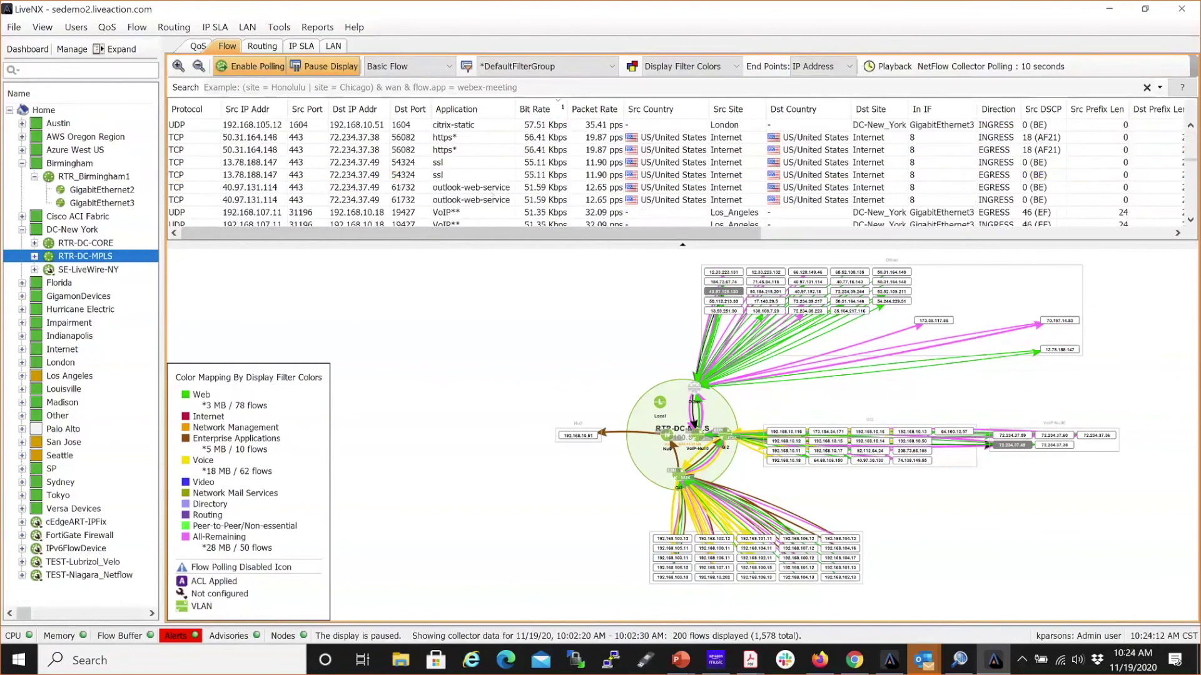
pyautogui.scroll(-2, 491, 195)
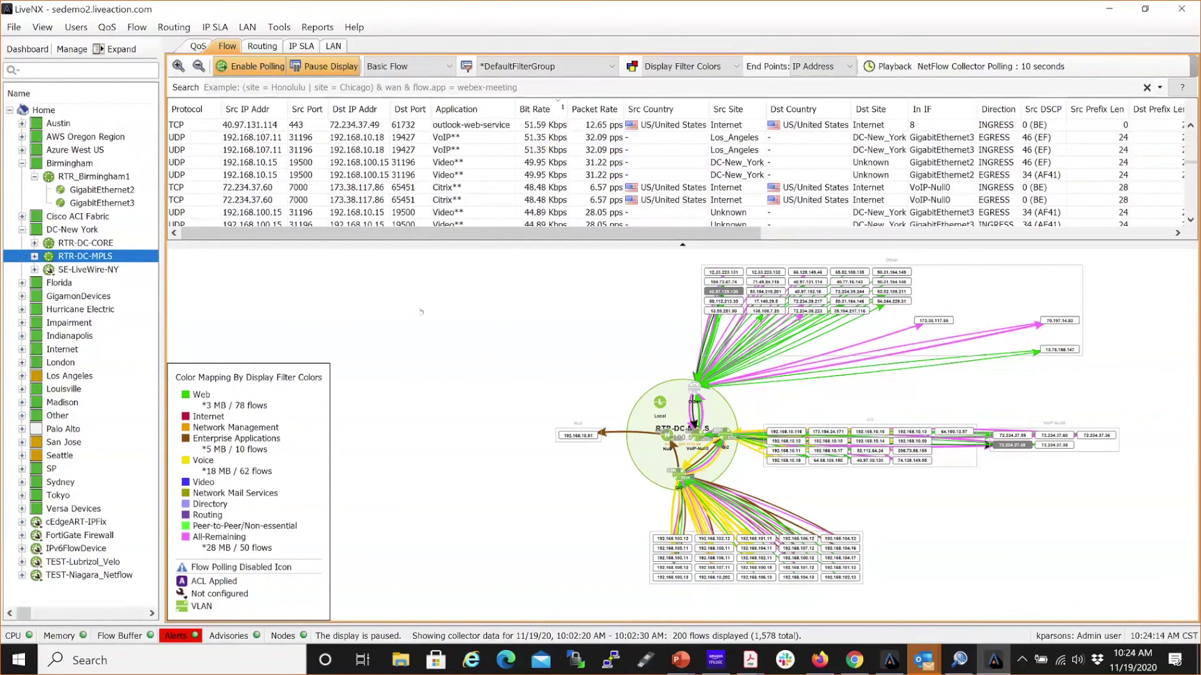
pyautogui.rightClick(421, 311)
pyautogui.moveTo(512, 332)
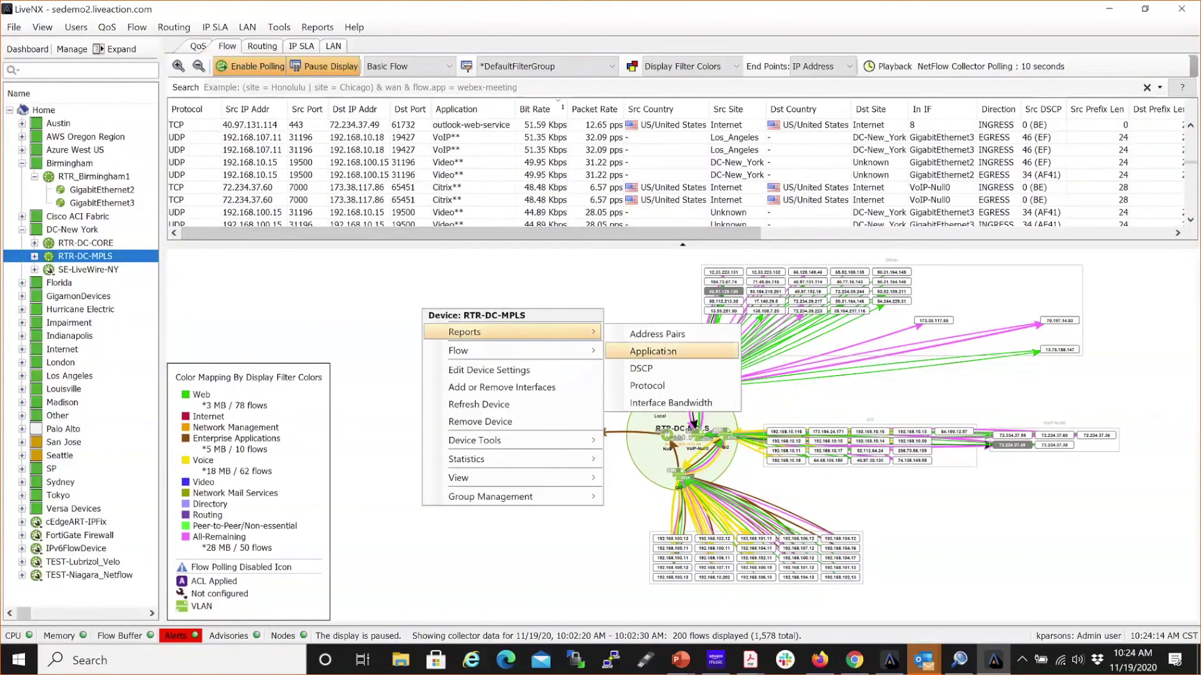
# Run the RTR-DC-MPLS Application report and inspect the ssh, VoIP, ssl and liveupdate rows.
pyautogui.click(670, 352)
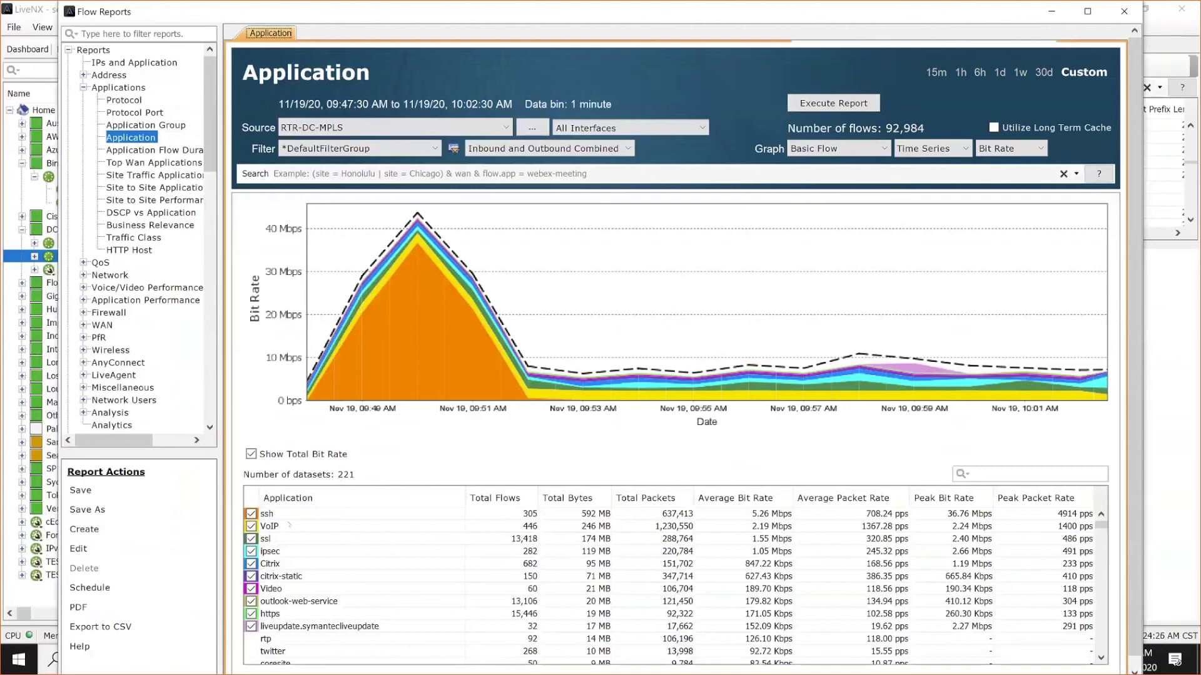
pyautogui.click(276, 515)
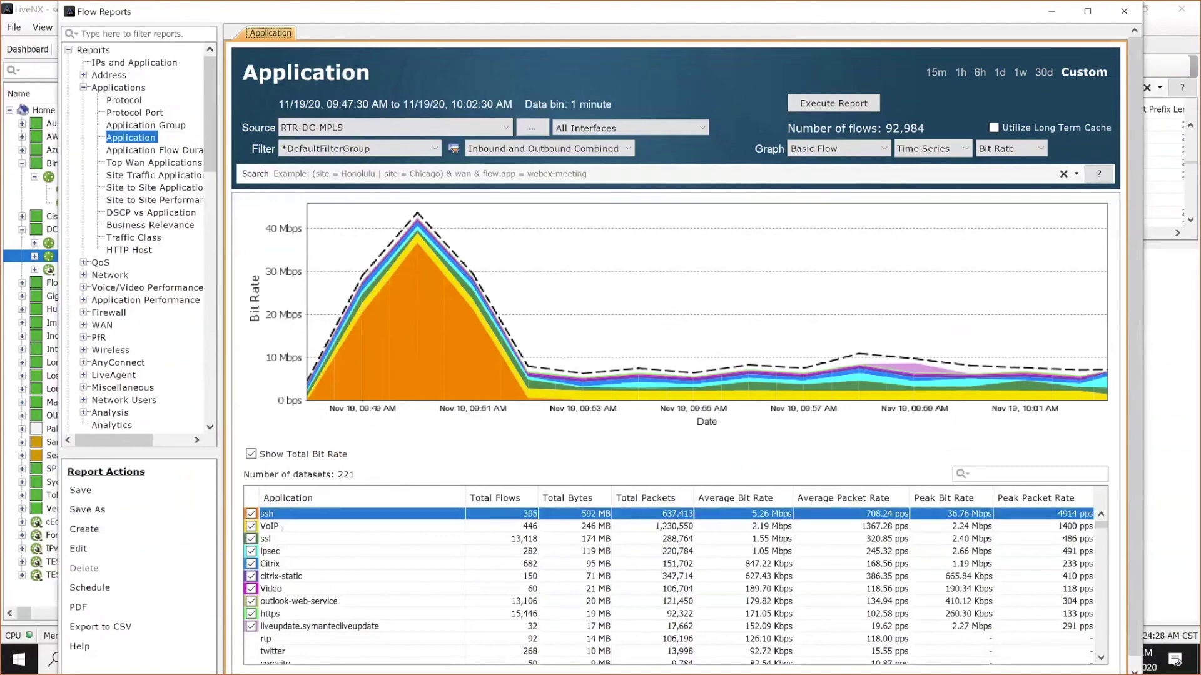
pyautogui.click(282, 527)
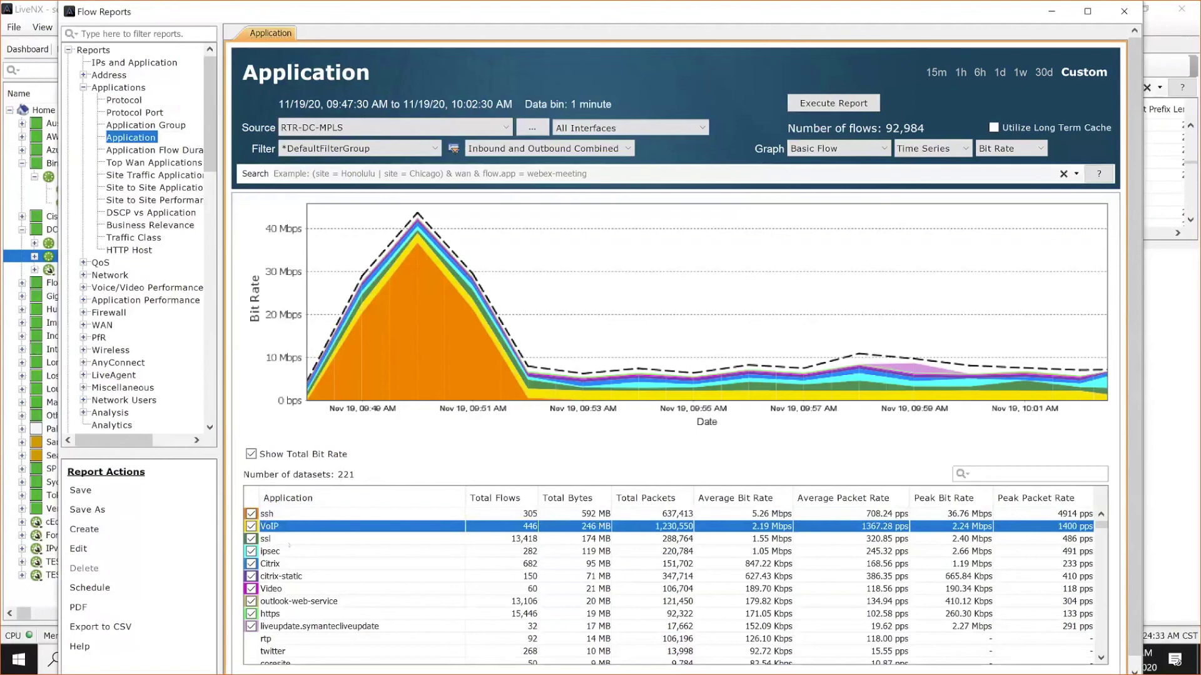
pyautogui.click(287, 540)
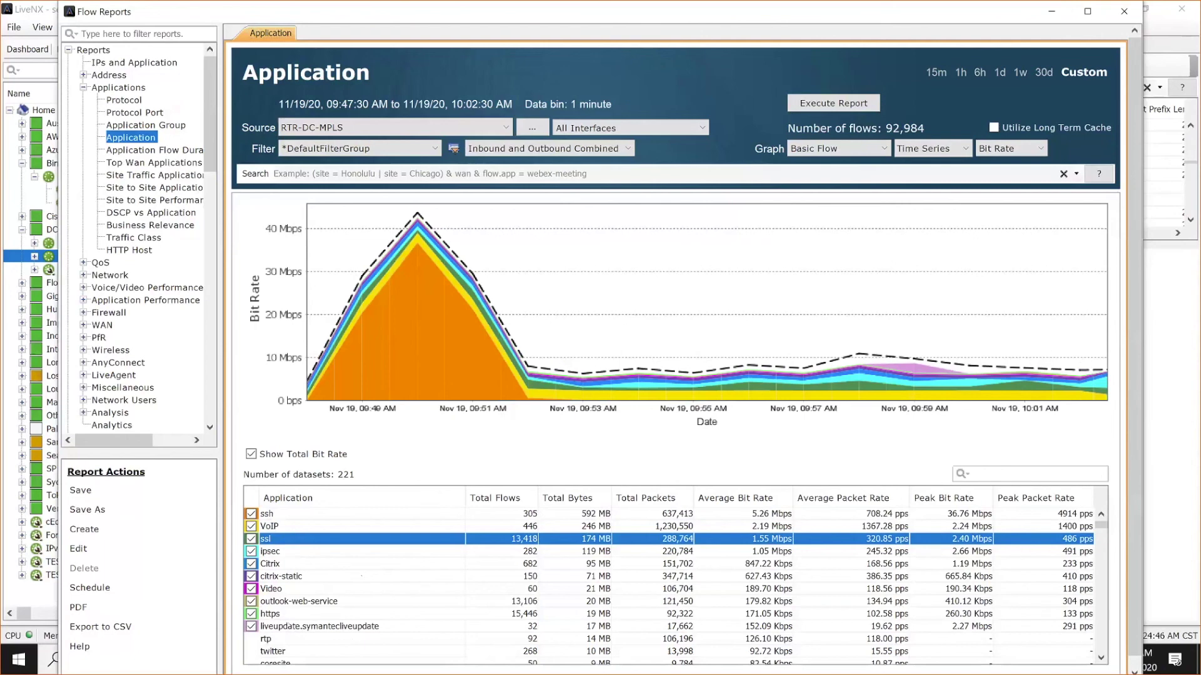
pyautogui.click(289, 627)
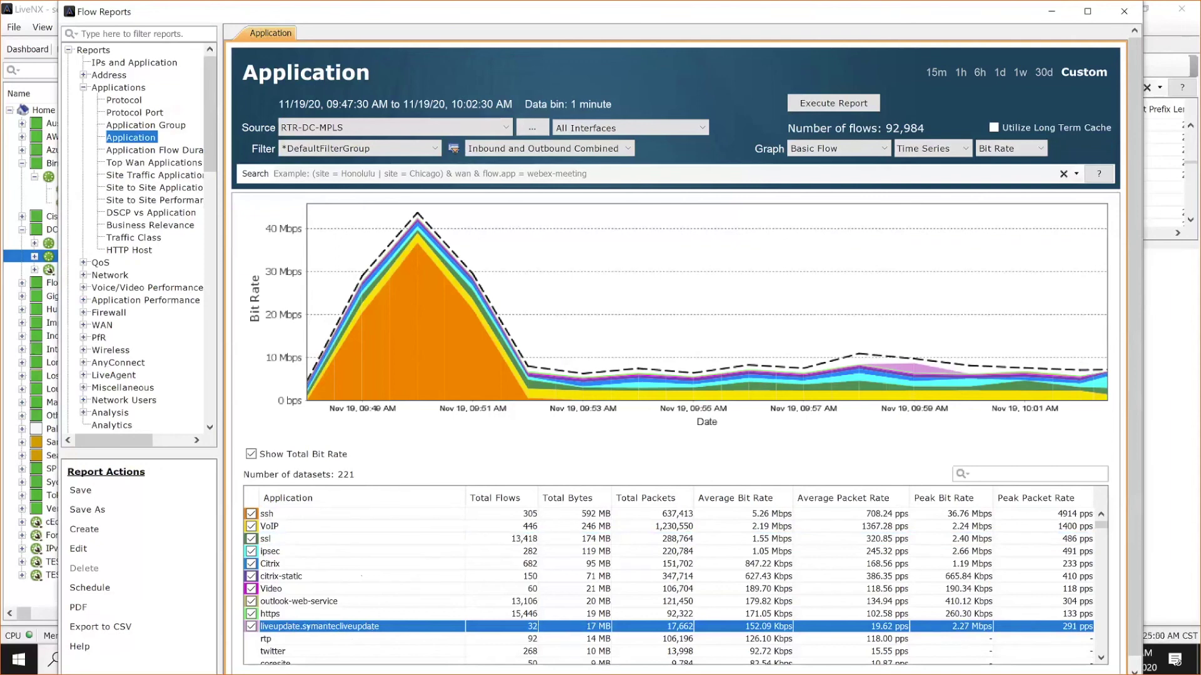
# Scroll past content.jwplatform, then open Top Conversations filtered to VoIP traffic.
pyautogui.scroll(-10, 353, 606)
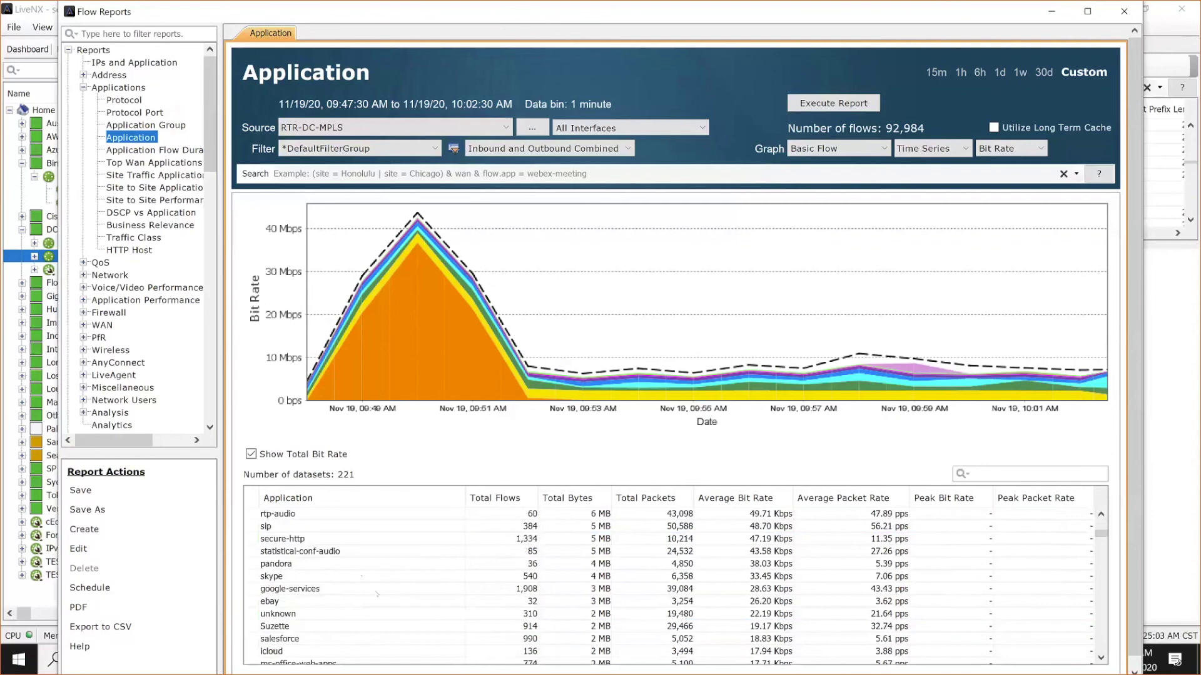
pyautogui.scroll(-1, 374, 561)
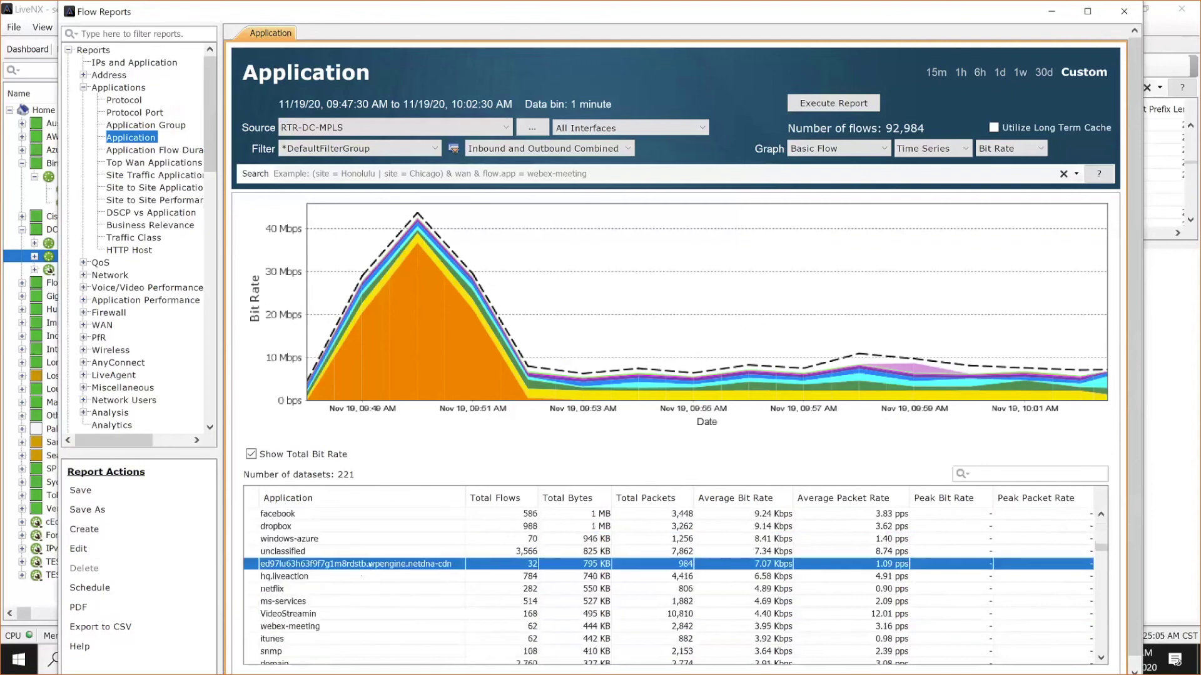
pyautogui.scroll(-3, 371, 565)
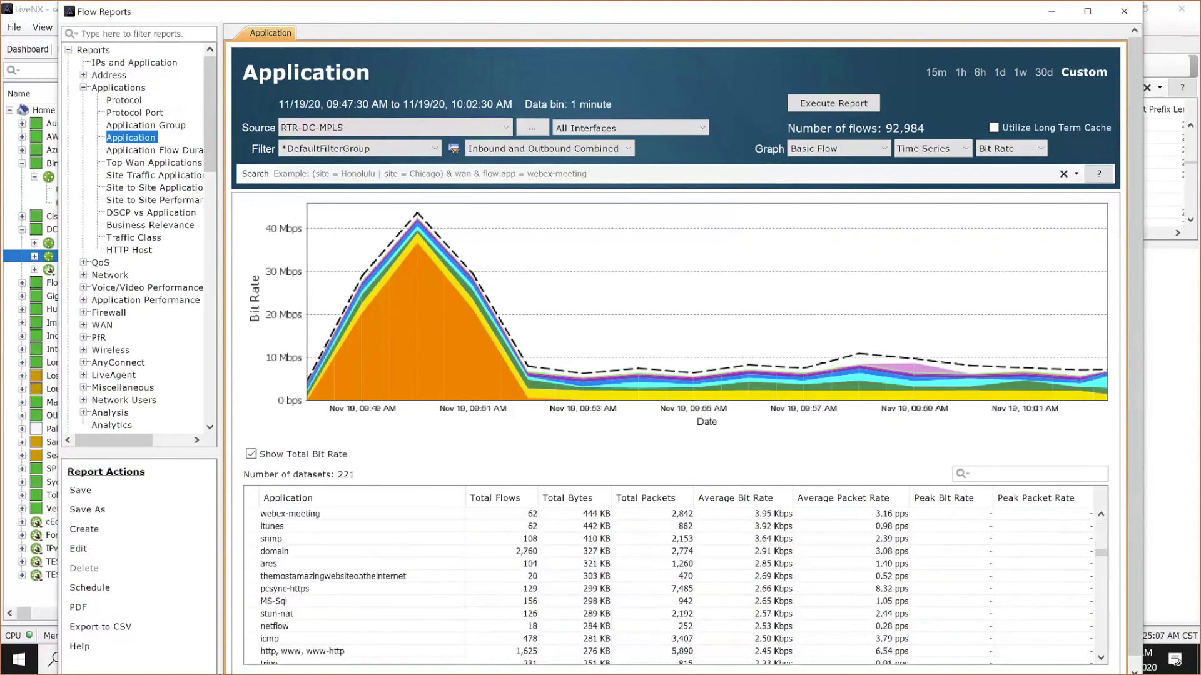
pyautogui.scroll(-4, 360, 575)
pyautogui.scroll(-2, 360, 576)
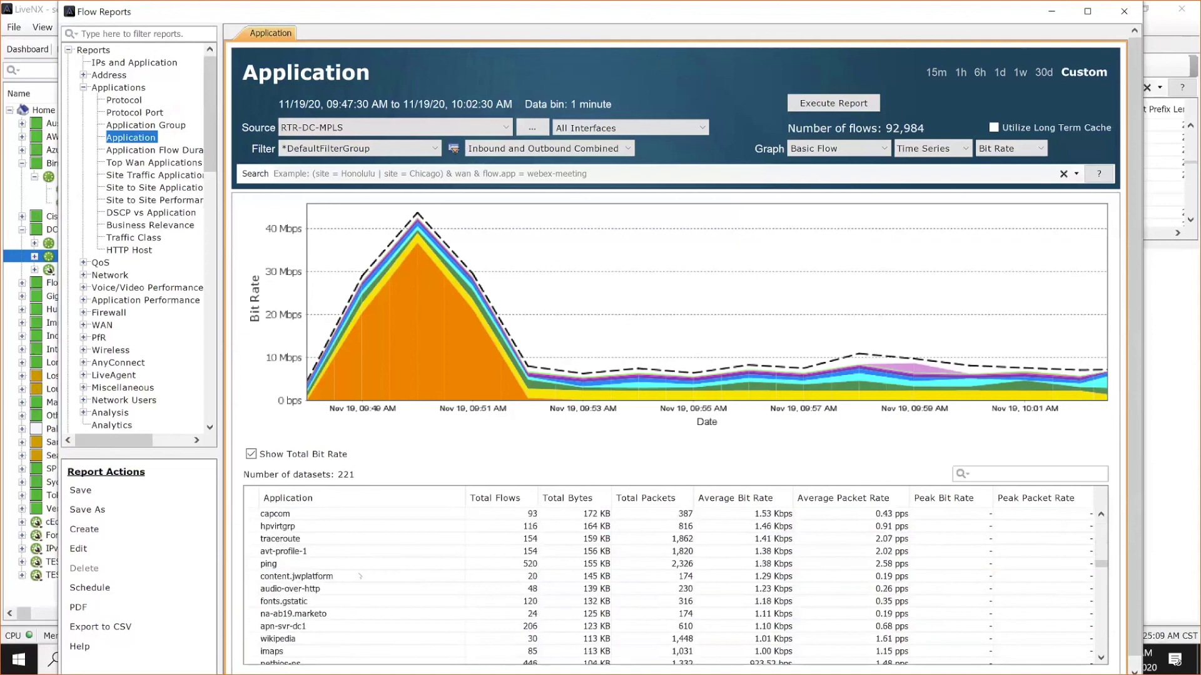
pyautogui.click(321, 577)
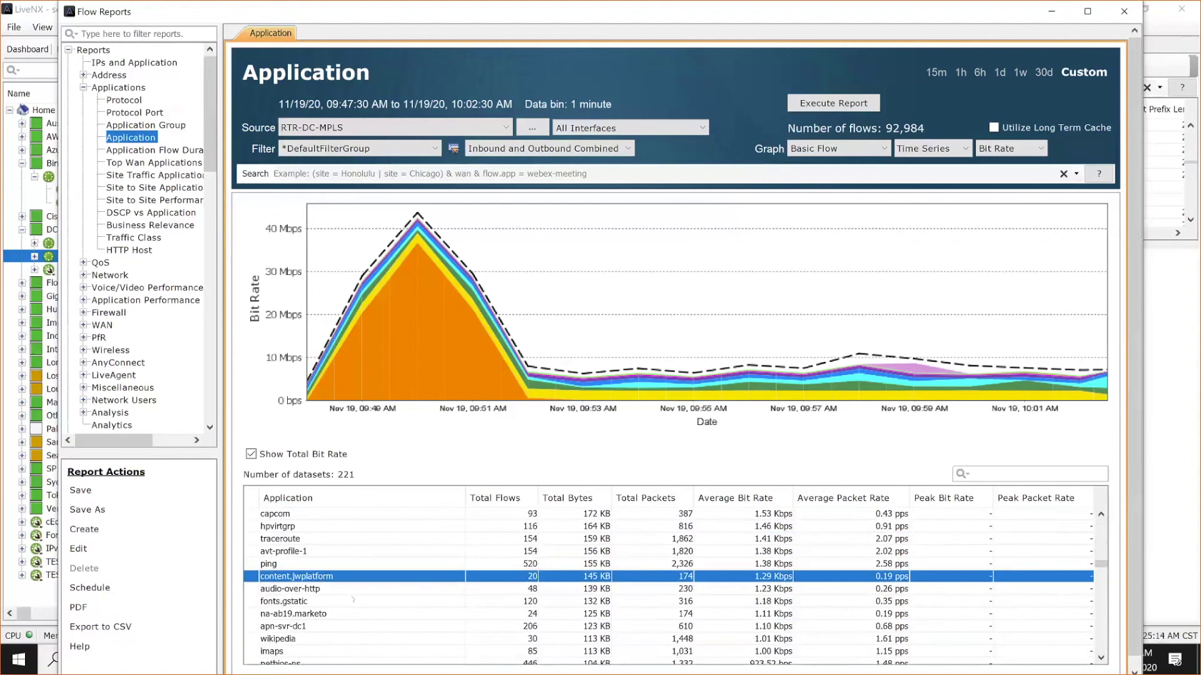
pyautogui.scroll(3, 353, 599)
pyautogui.scroll(2, 354, 599)
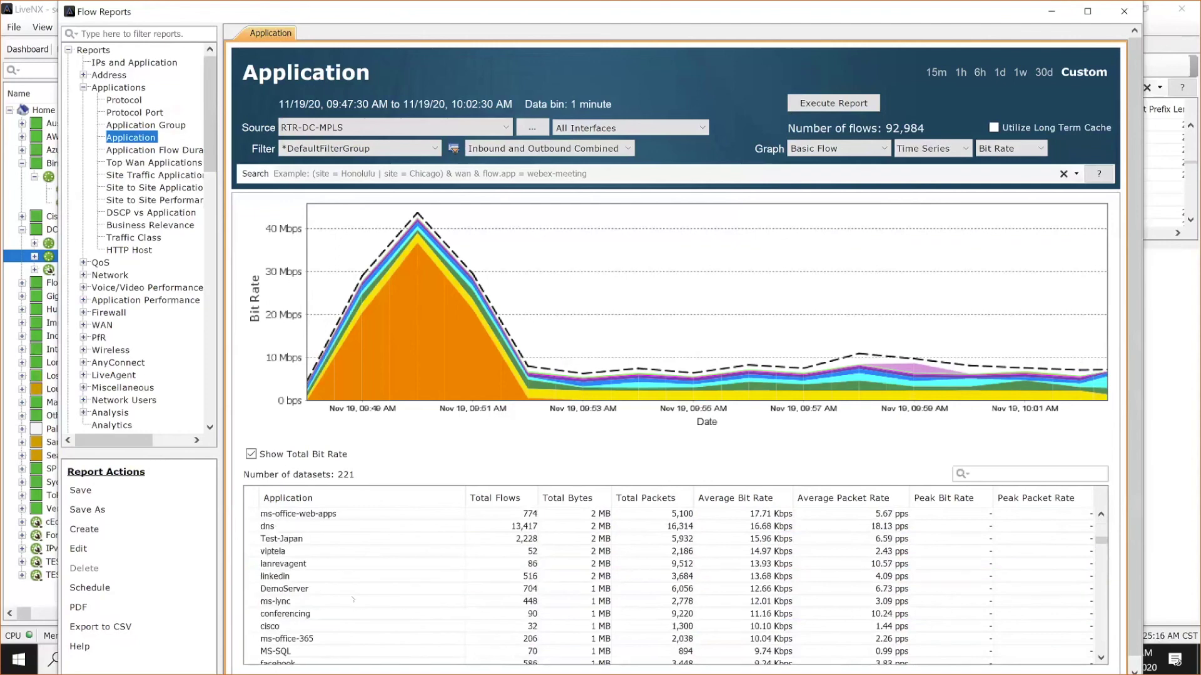
pyautogui.scroll(5, 354, 599)
pyautogui.scroll(4, 328, 566)
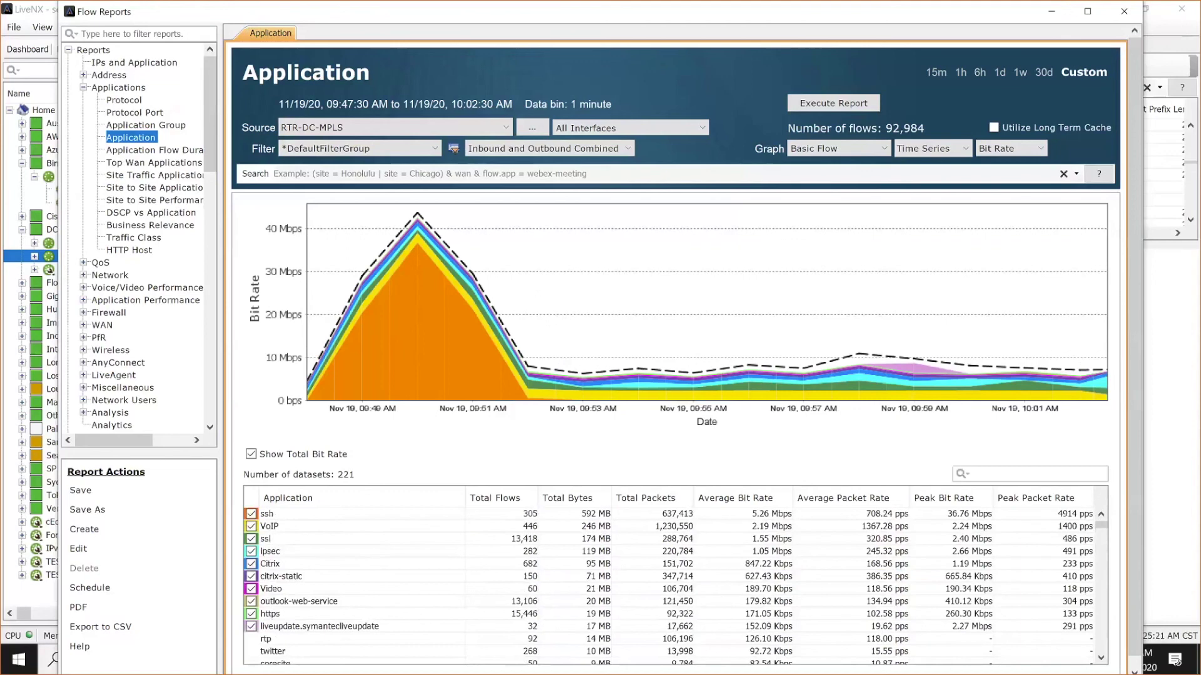
pyautogui.doubleClick(270, 526)
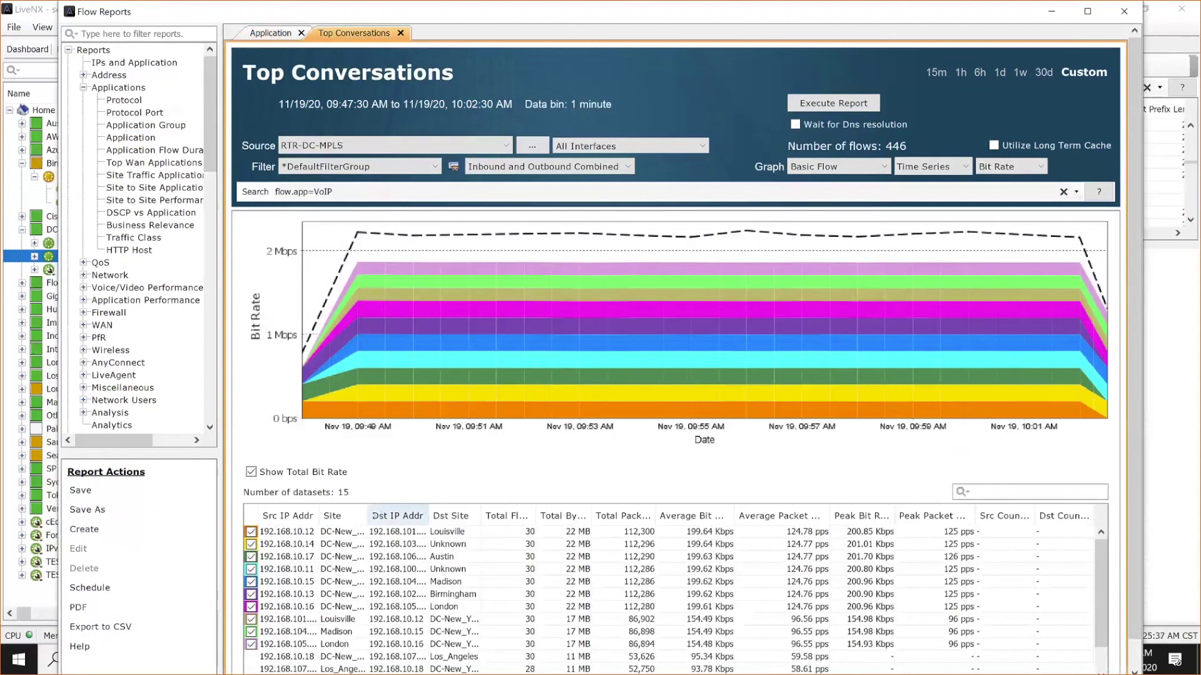
# Widen the Site and Dst IP columns, then open drill-down options for the 192.168.10.12–Louisville conversation.
pyautogui.moveTo(365, 513); pyautogui.dragTo(386, 513)
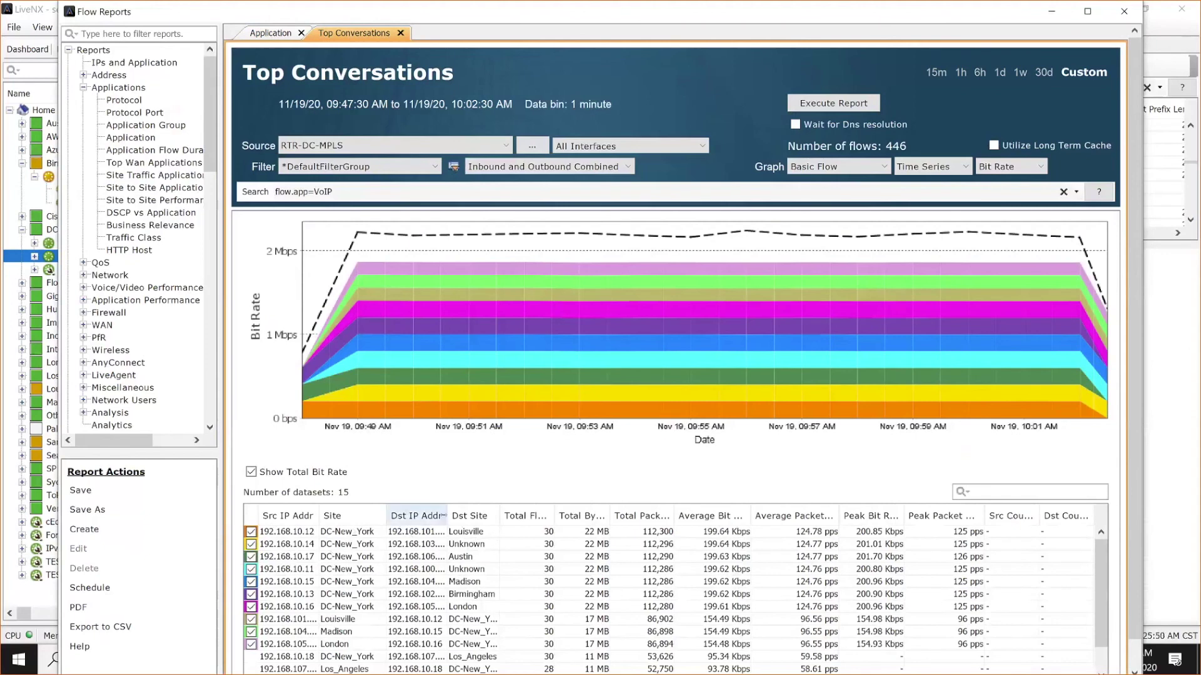
pyautogui.moveTo(447, 515); pyautogui.dragTo(458, 516)
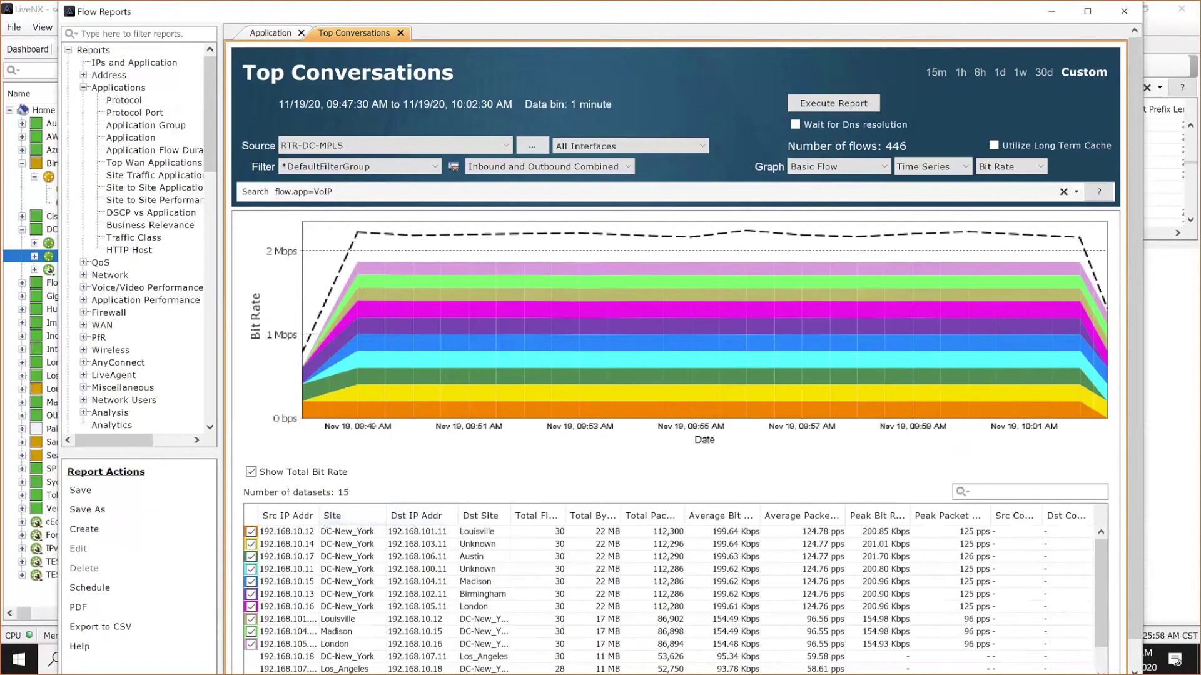
pyautogui.click(309, 532)
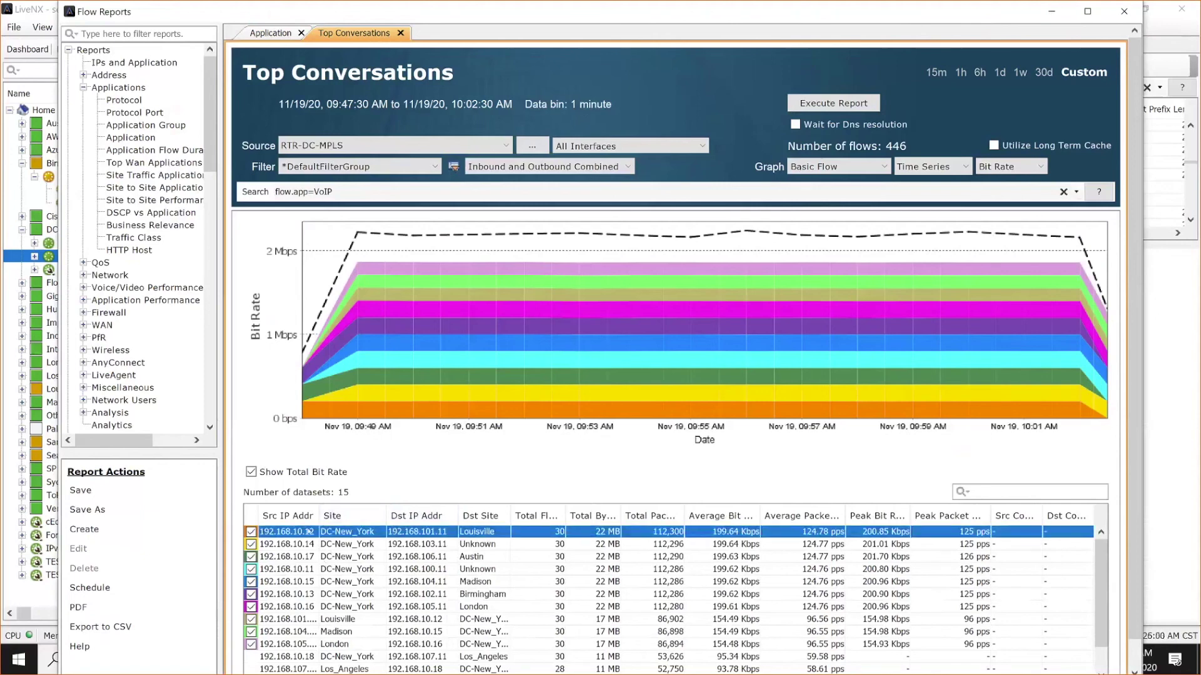
pyautogui.rightClick(308, 532)
pyautogui.moveTo(392, 549)
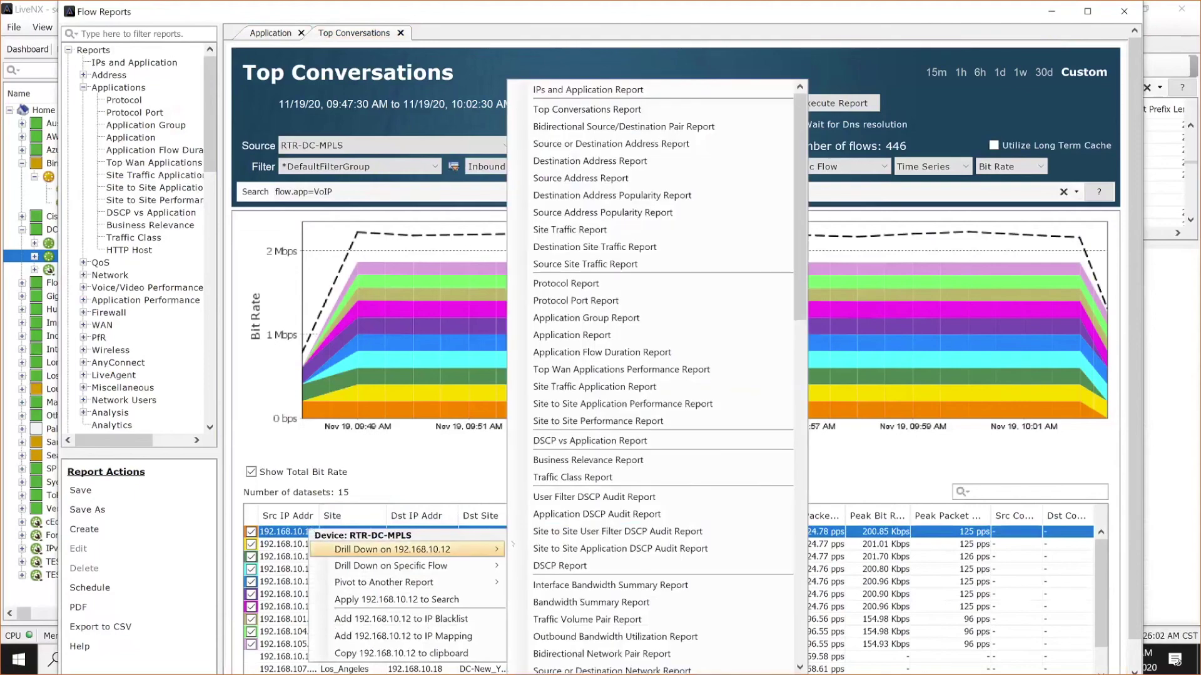
# Drill down into a Top Analysis raw-flow report for 192.168.10.12 VoIP traffic to Louisville.
pyautogui.scroll(-5, 662, 166)
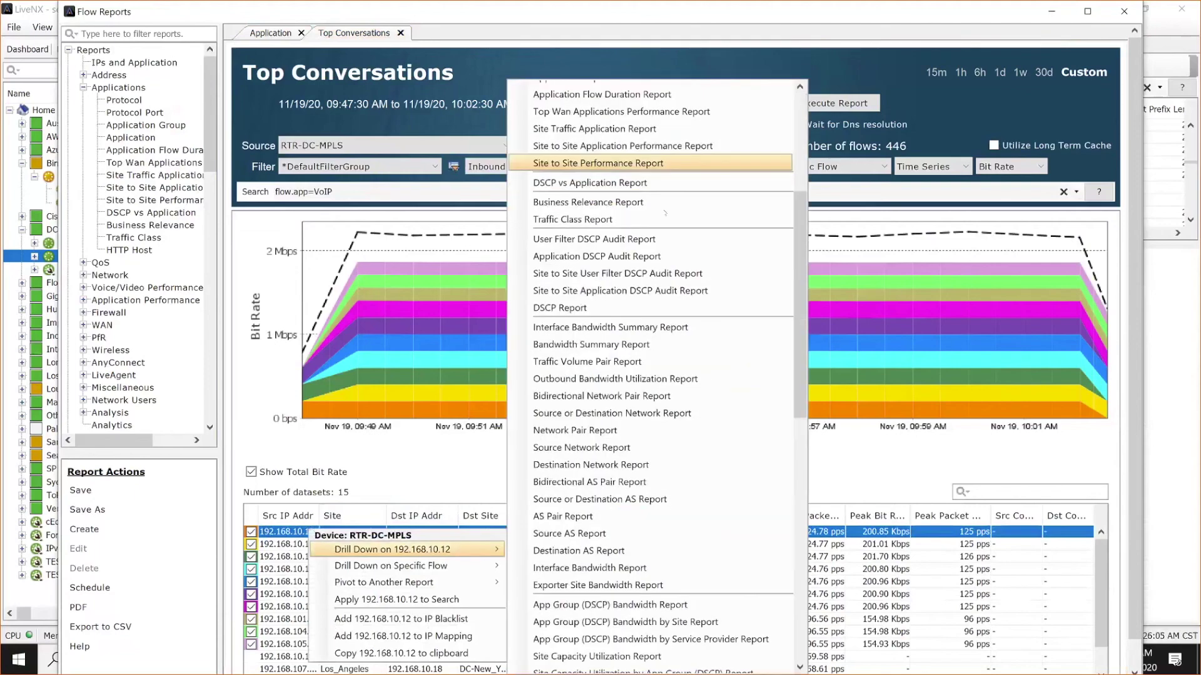
pyautogui.scroll(-5, 662, 220)
pyautogui.scroll(-3, 663, 220)
pyautogui.scroll(-3, 656, 225)
pyautogui.scroll(-3, 651, 244)
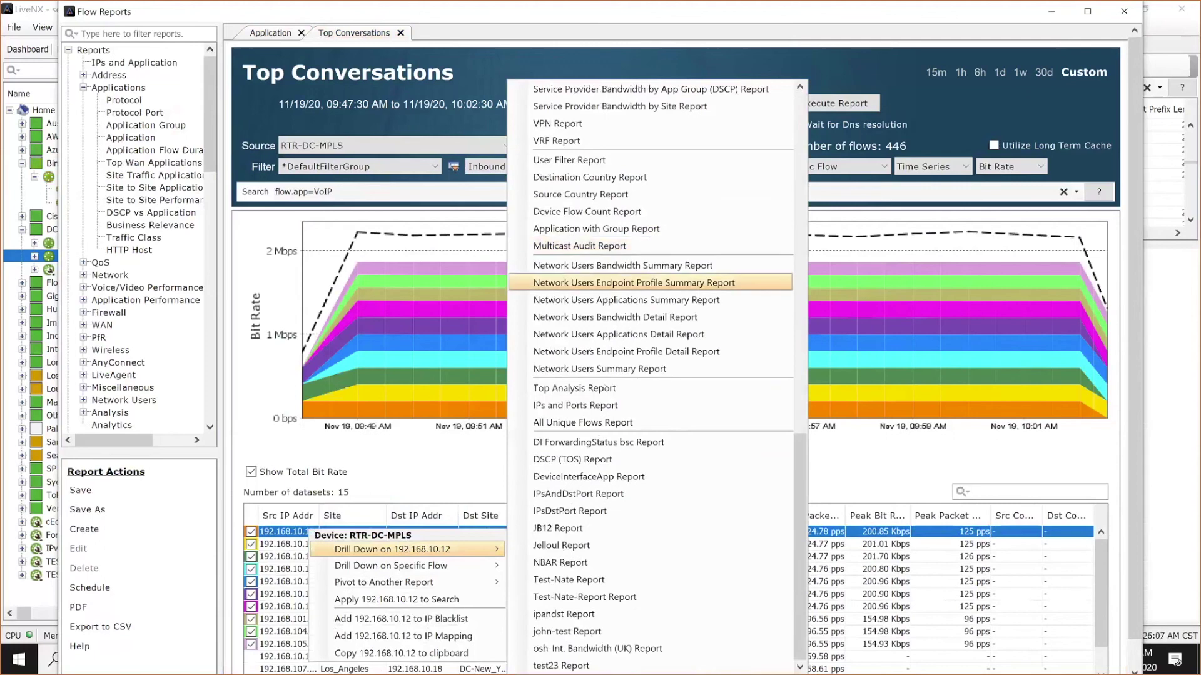
pyautogui.click(598, 389)
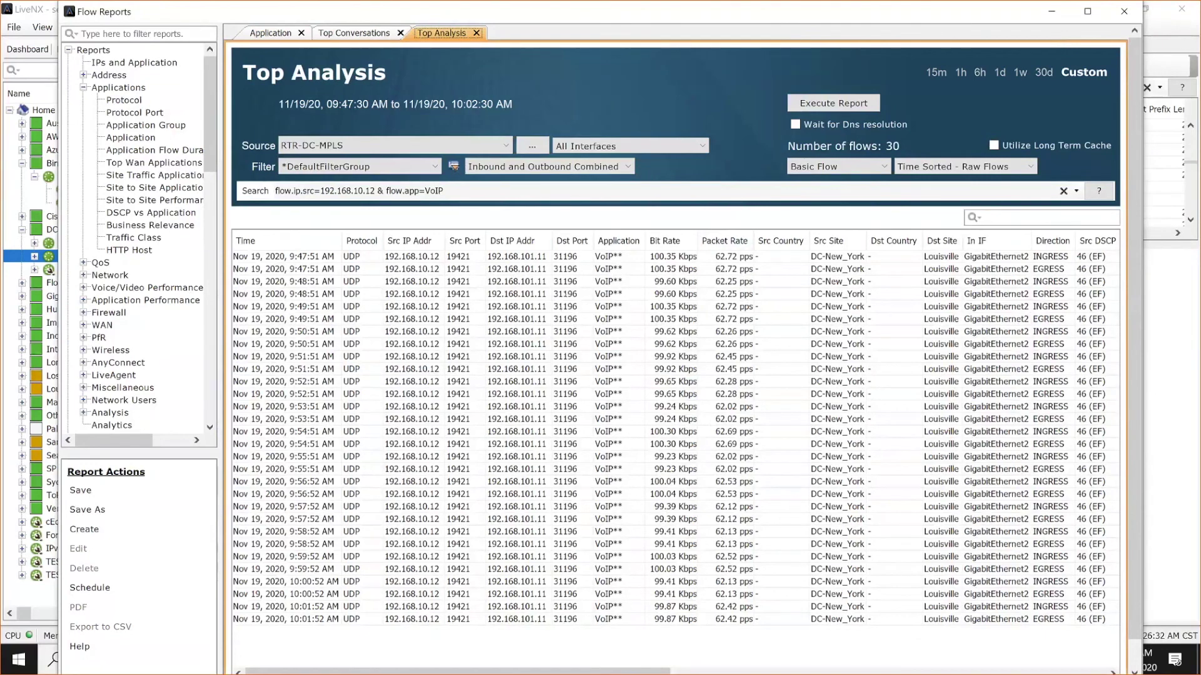
pyautogui.rightClick(564, 294)
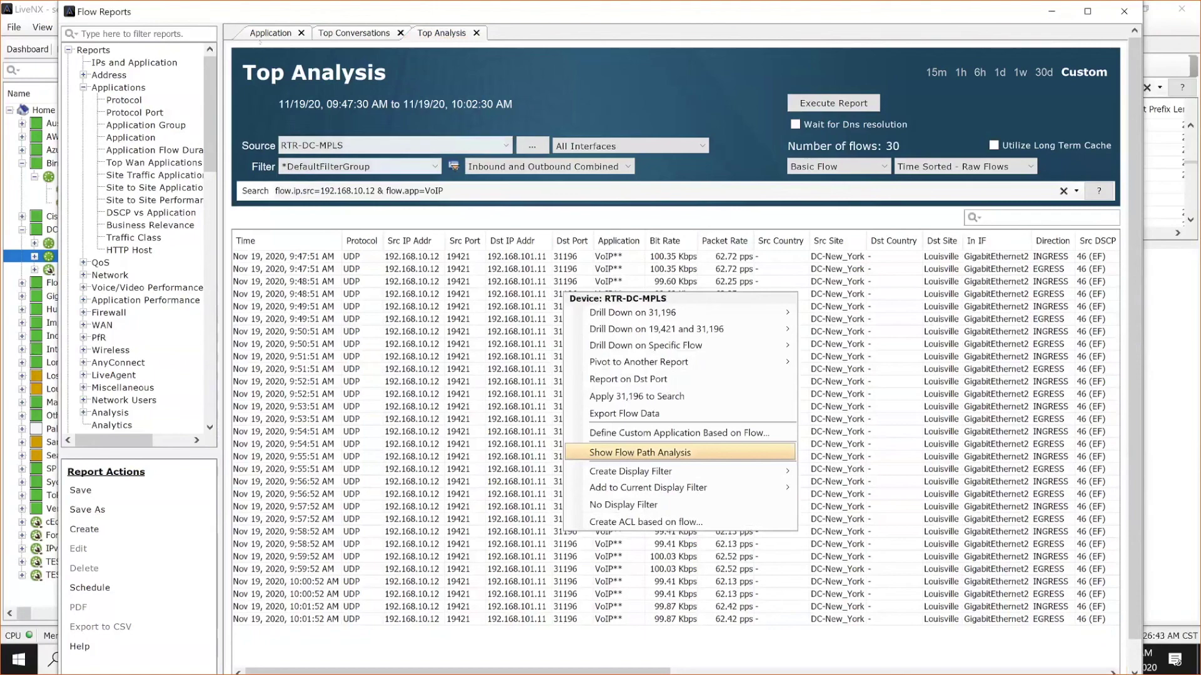
pyautogui.click(639, 453)
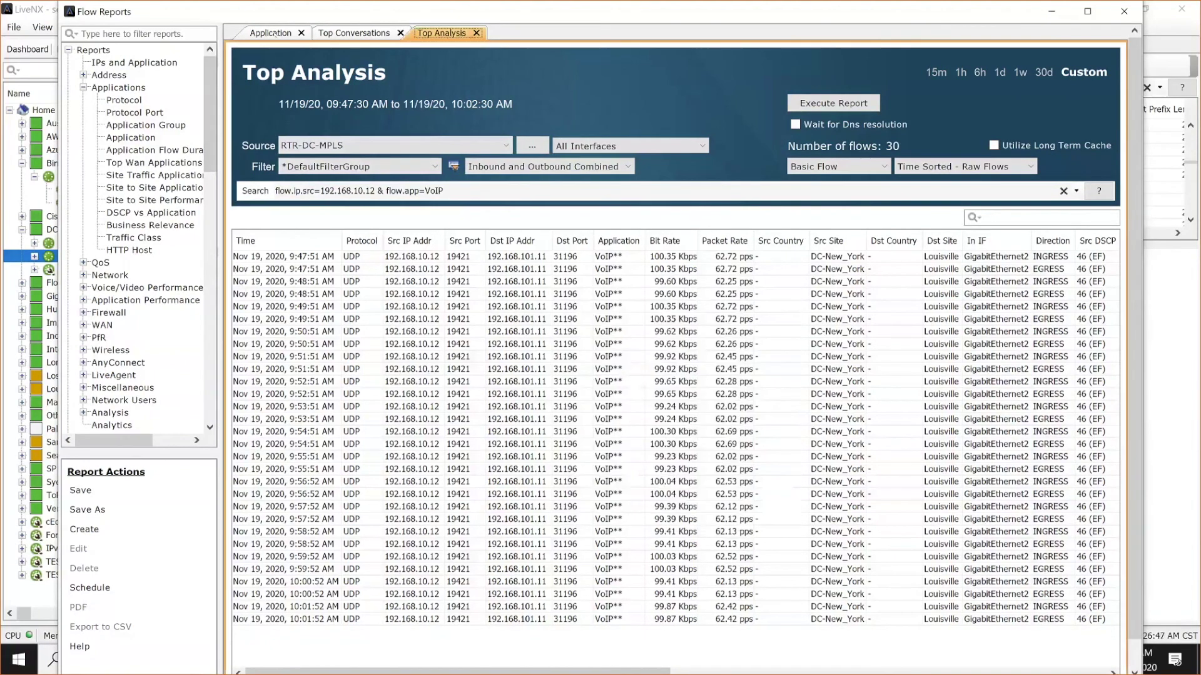
# Pivot the ssl application from the Application report into a Top Conversations report.
pyautogui.click(271, 34)
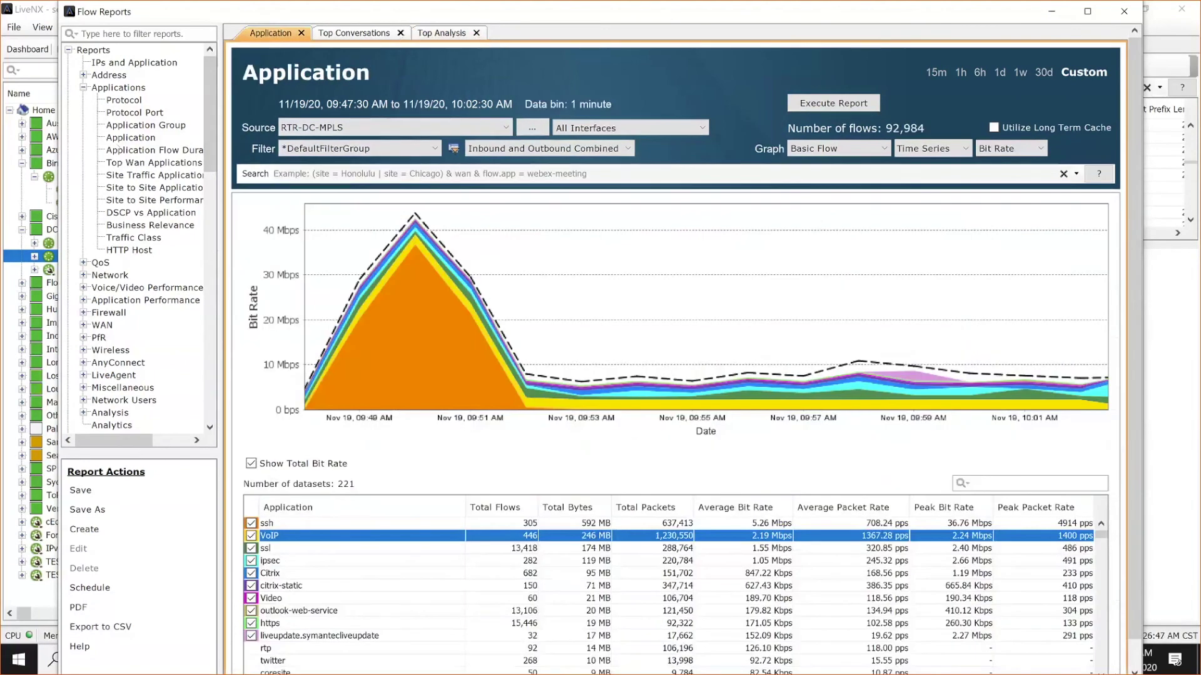
pyautogui.click(83, 75)
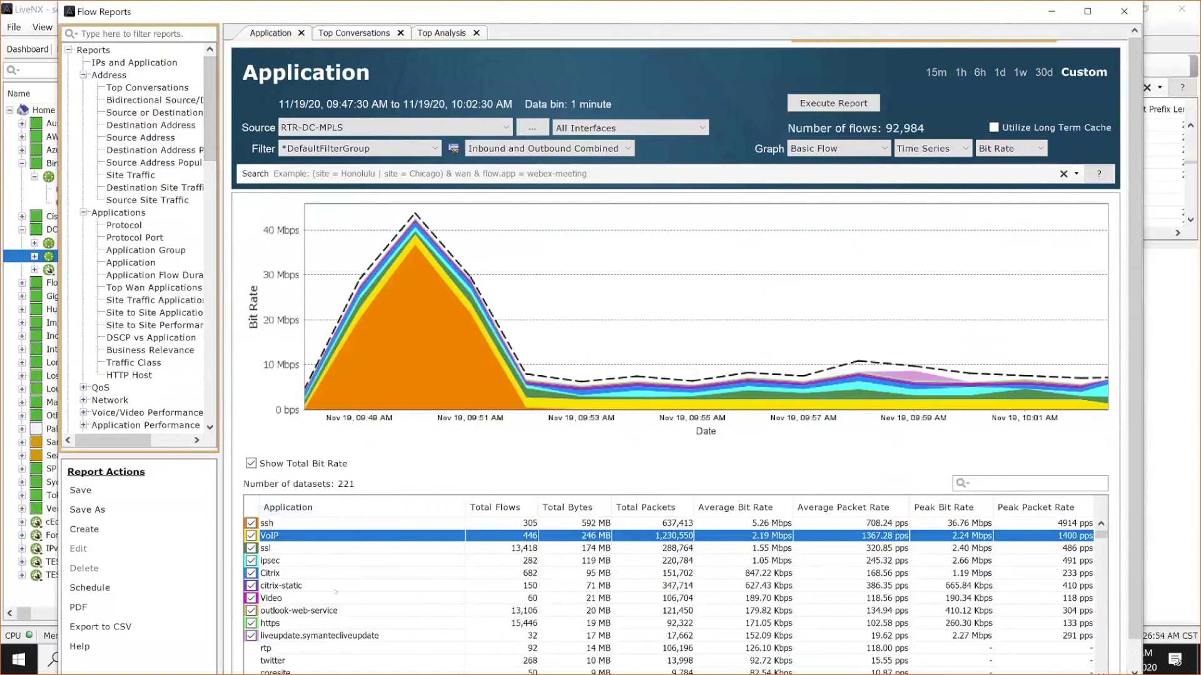
pyautogui.rightClick(322, 545)
pyautogui.moveTo(396, 596)
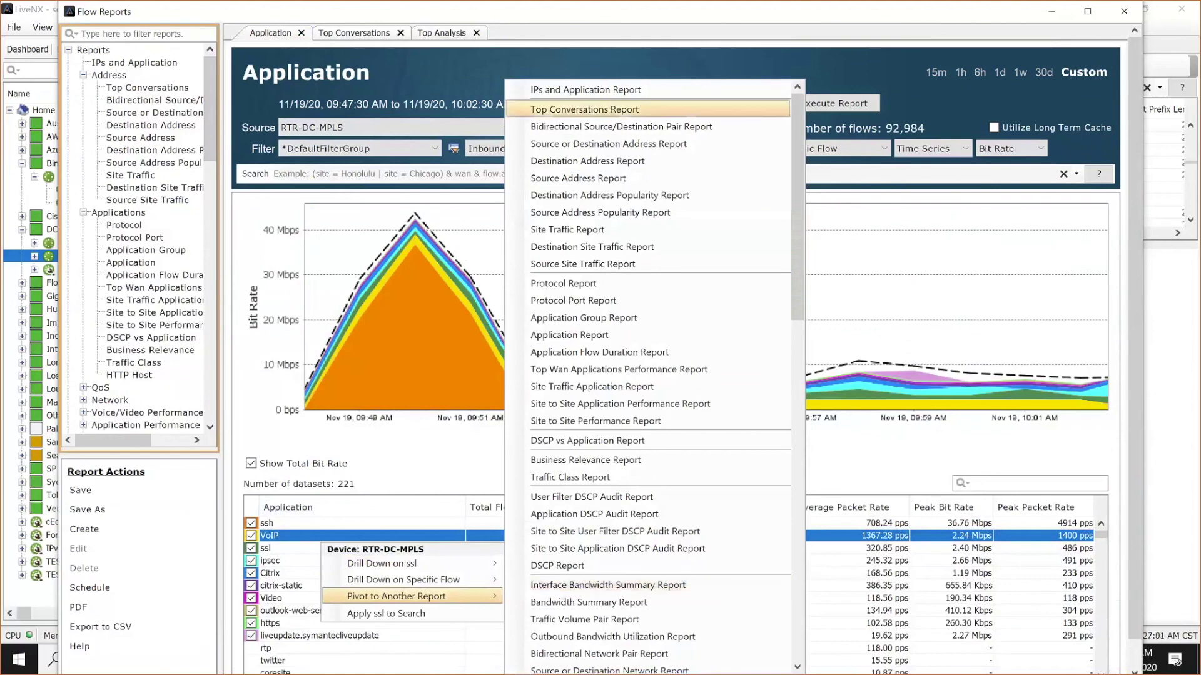
pyautogui.click(602, 109)
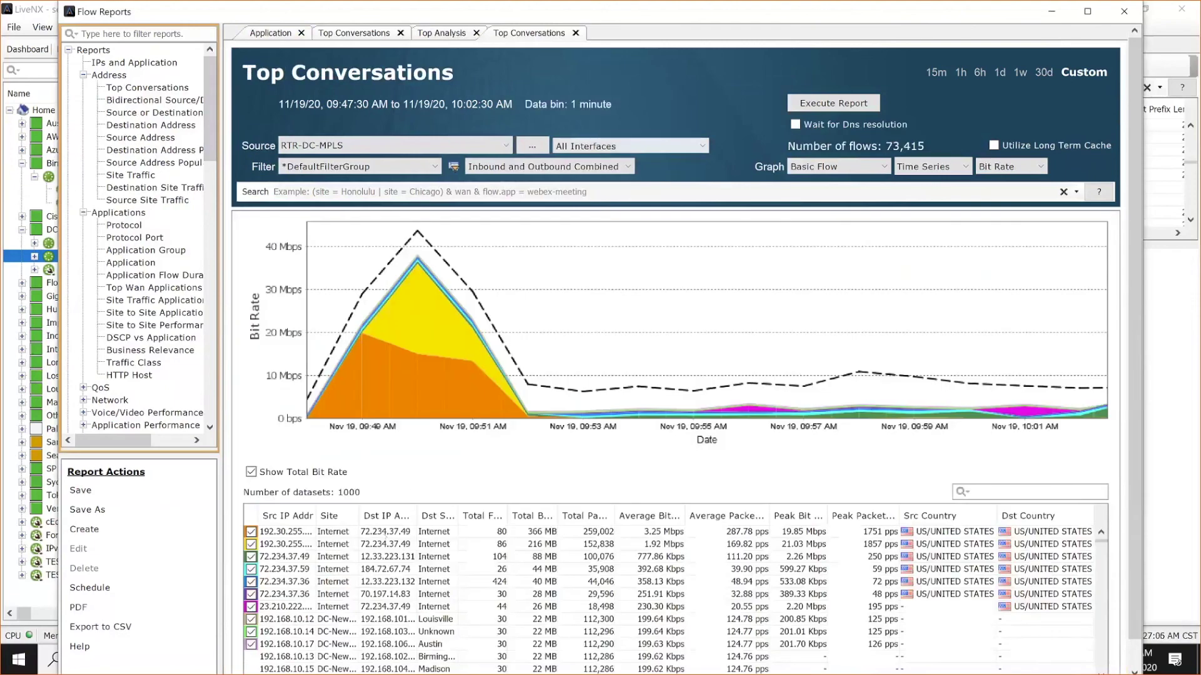
# Pivot host 72.234.37.49 into a DSCP report and select the 18 (AF21) class.
pyautogui.rightClick(383, 532)
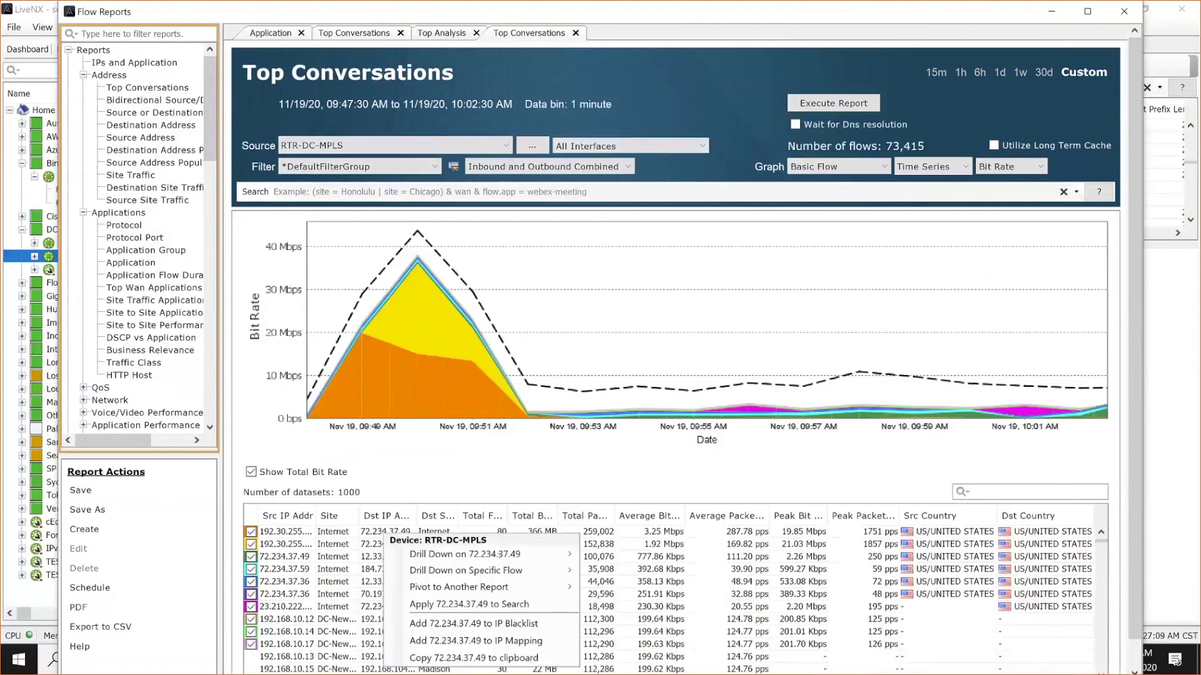
pyautogui.moveTo(459, 586)
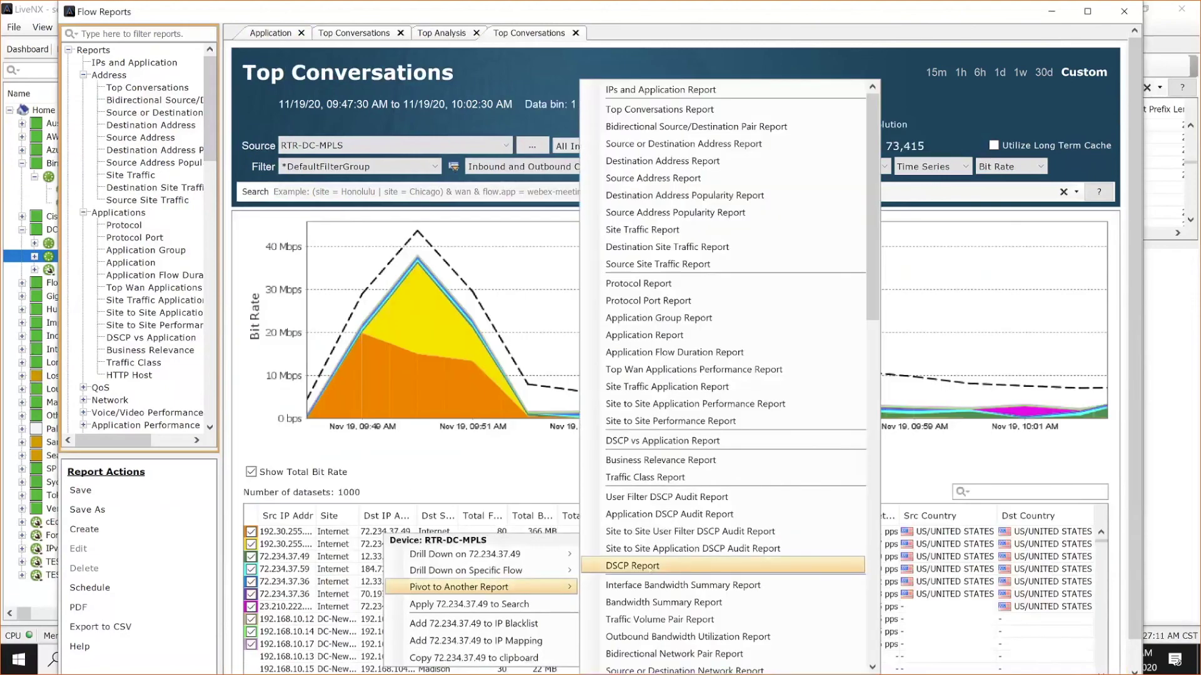
pyautogui.click(648, 566)
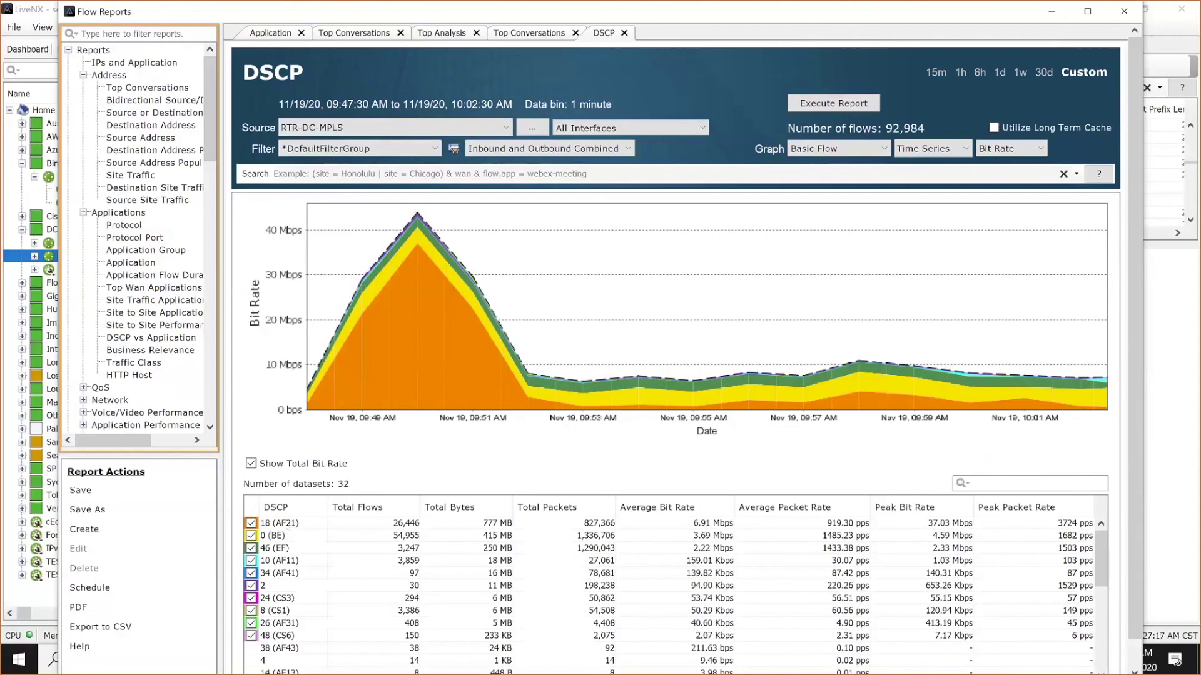
pyautogui.click(287, 523)
# Break AF21 traffic down by application and open liveupdate.symantecliveupdate conversations.
pyautogui.rightClick(287, 524)
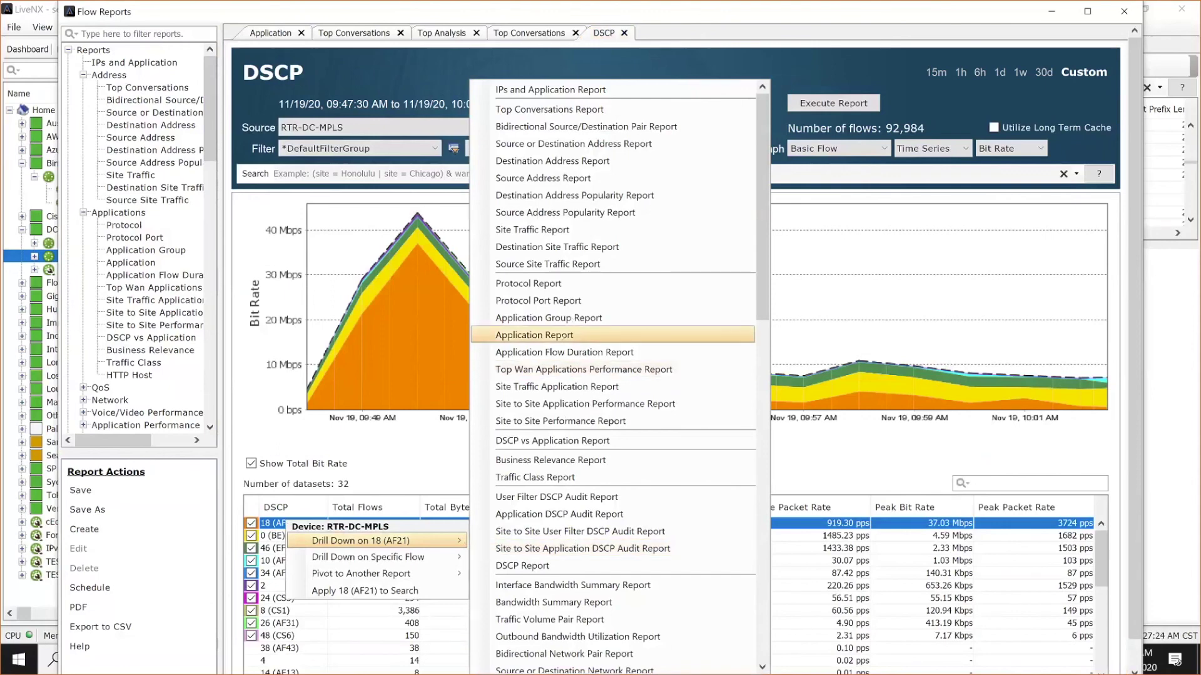
pyautogui.click(556, 332)
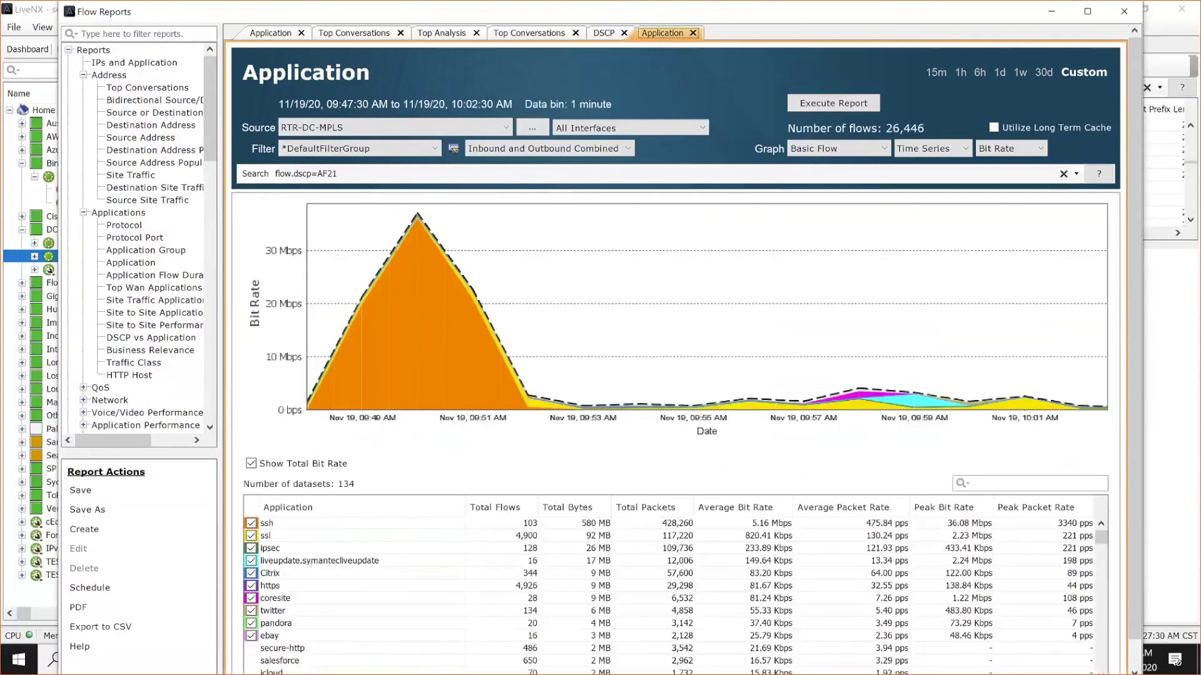
pyautogui.click(308, 562)
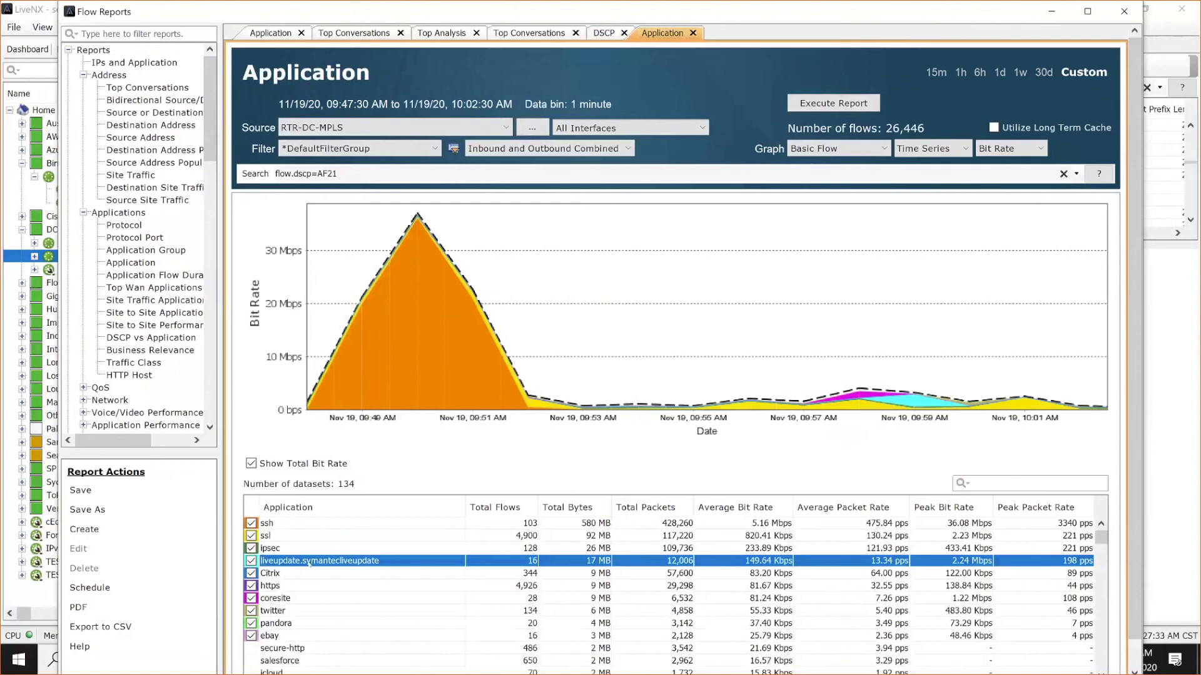
pyautogui.doubleClick(309, 562)
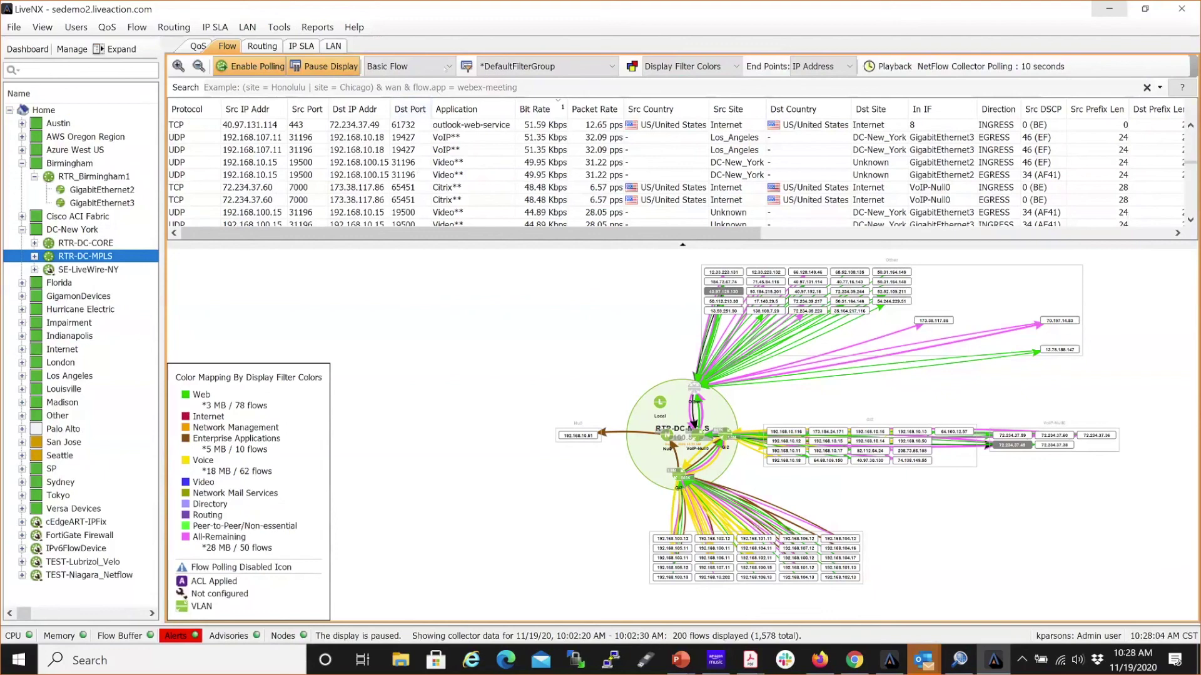
# Switch the RTR-DC-MPLS flow view to Medianet to review voice flows and packet loss.
pyautogui.click(406, 66)
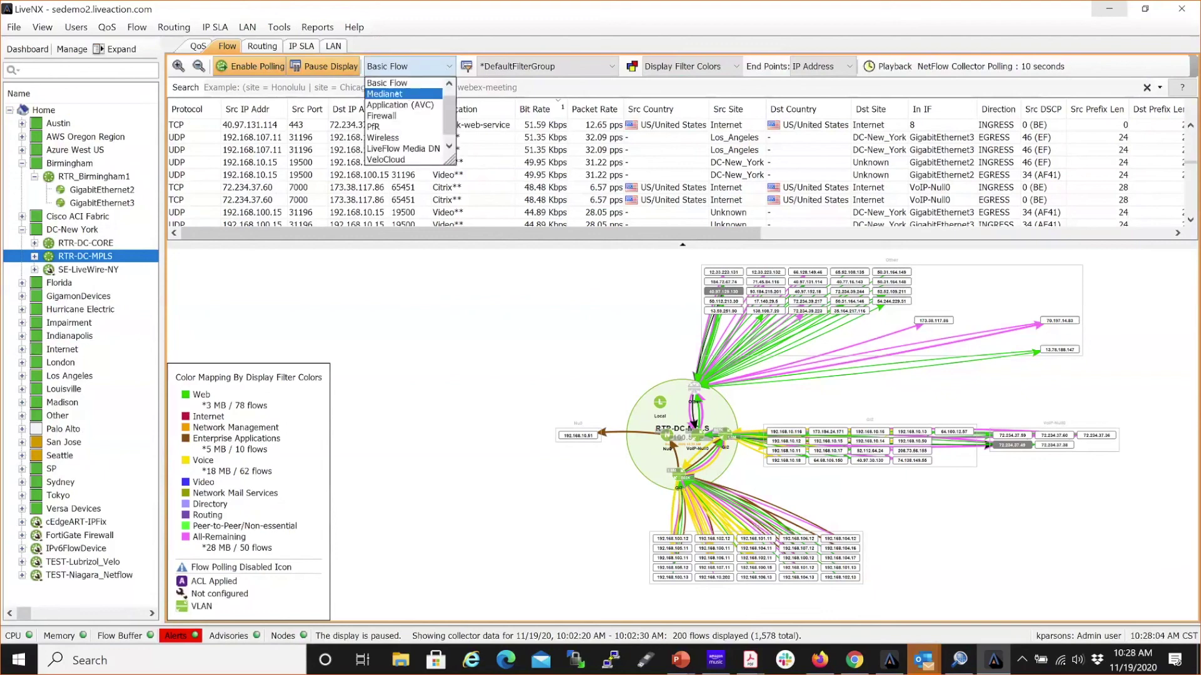
pyautogui.click(394, 94)
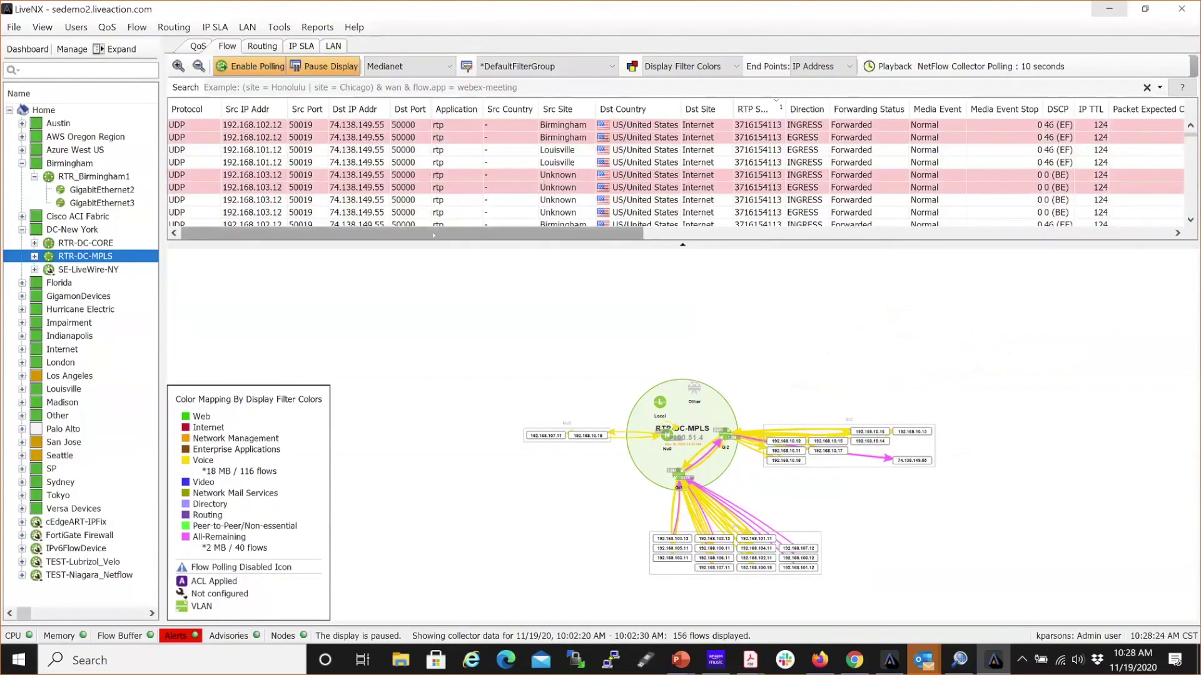
pyautogui.moveTo(434, 235); pyautogui.dragTo(772, 244)
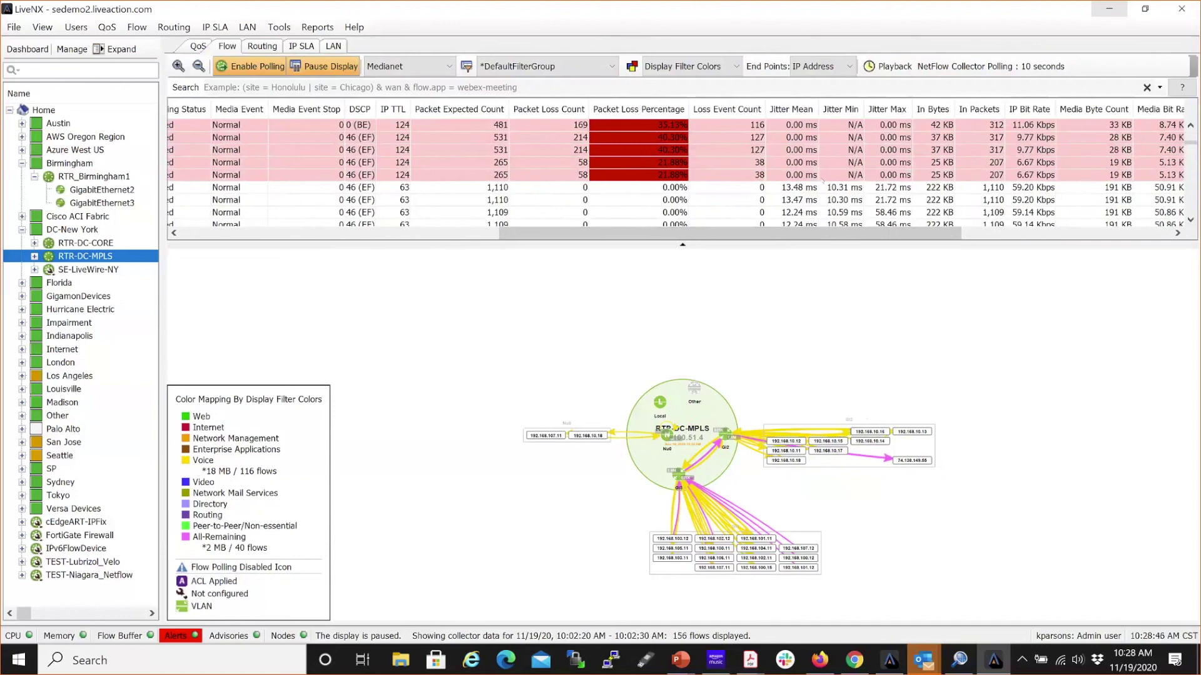
# Open the Voice/Video Jitter/Loss flow report for RTR-DC-MPLS and graph Jitter Max.
pyautogui.click(317, 27)
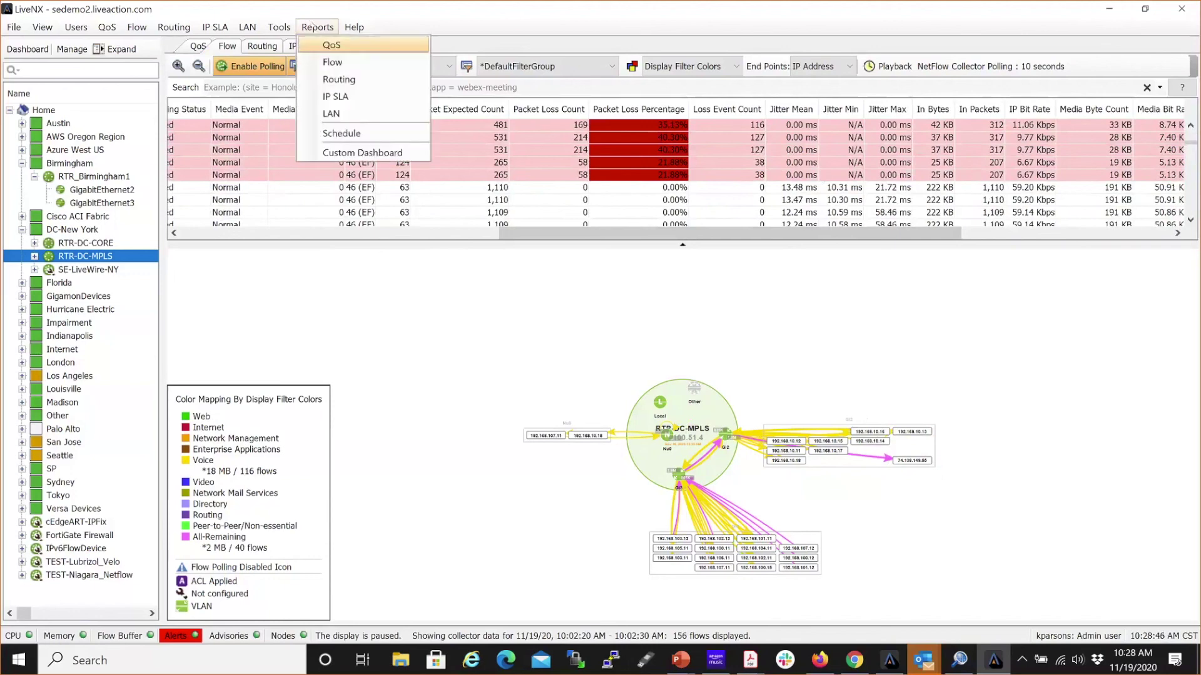
pyautogui.click(331, 45)
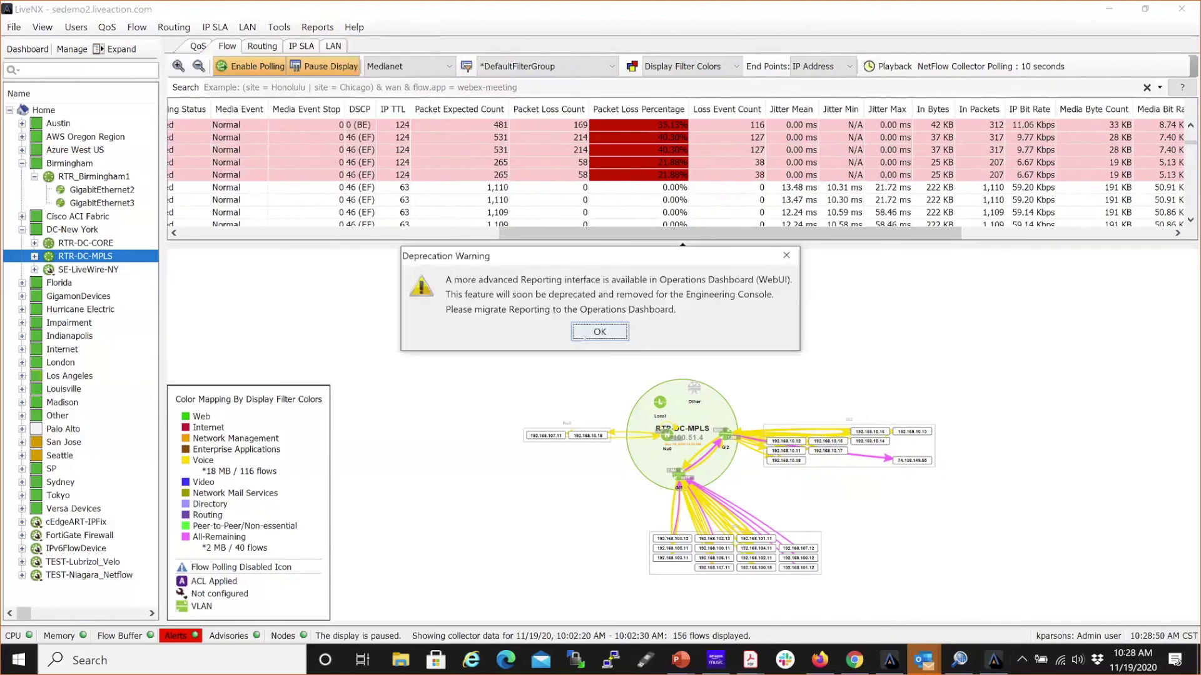
pyautogui.press('Return')
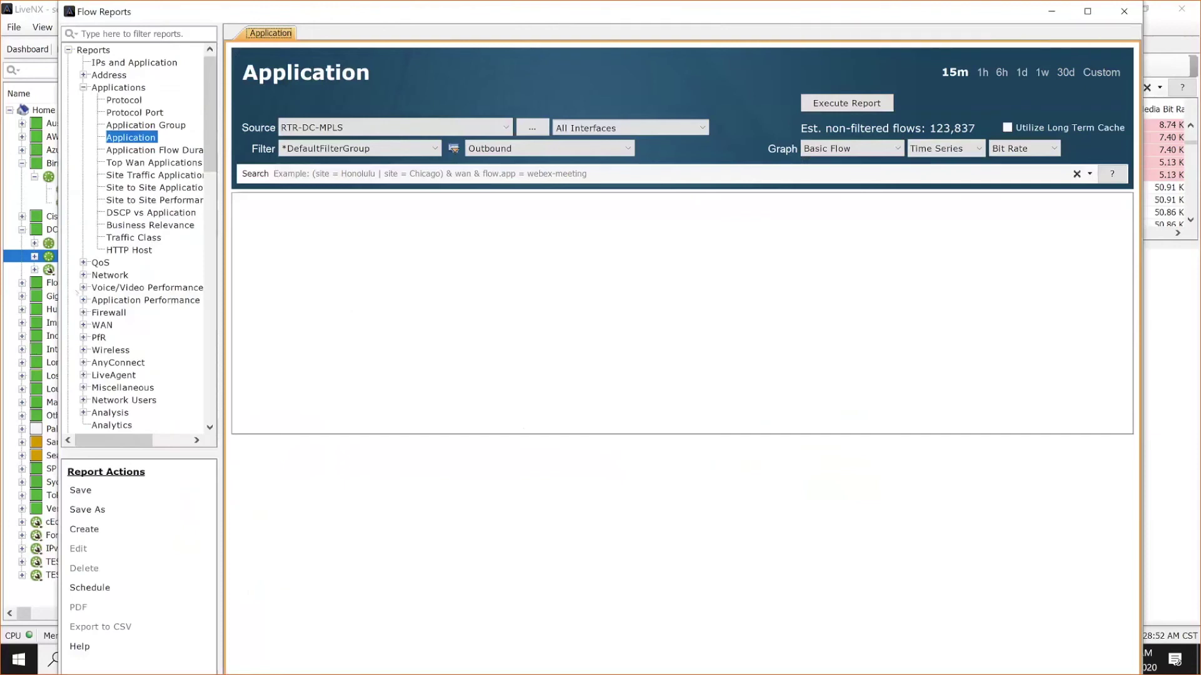
pyautogui.click(83, 288)
pyautogui.click(129, 300)
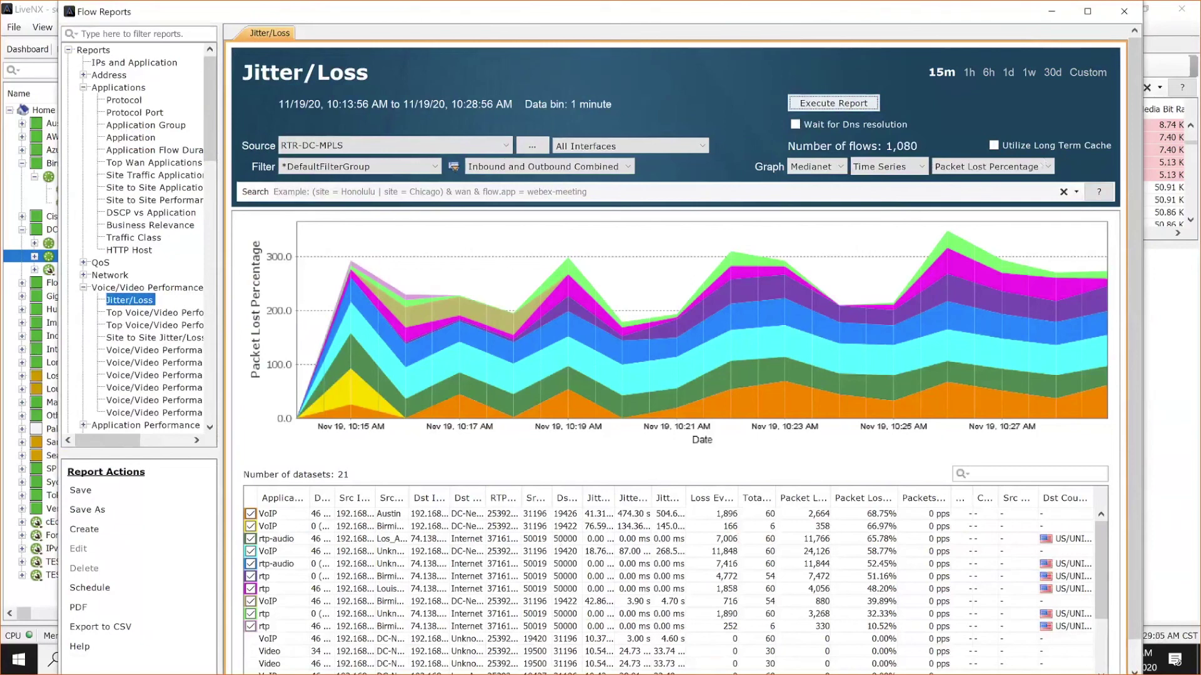
pyautogui.click(1013, 167)
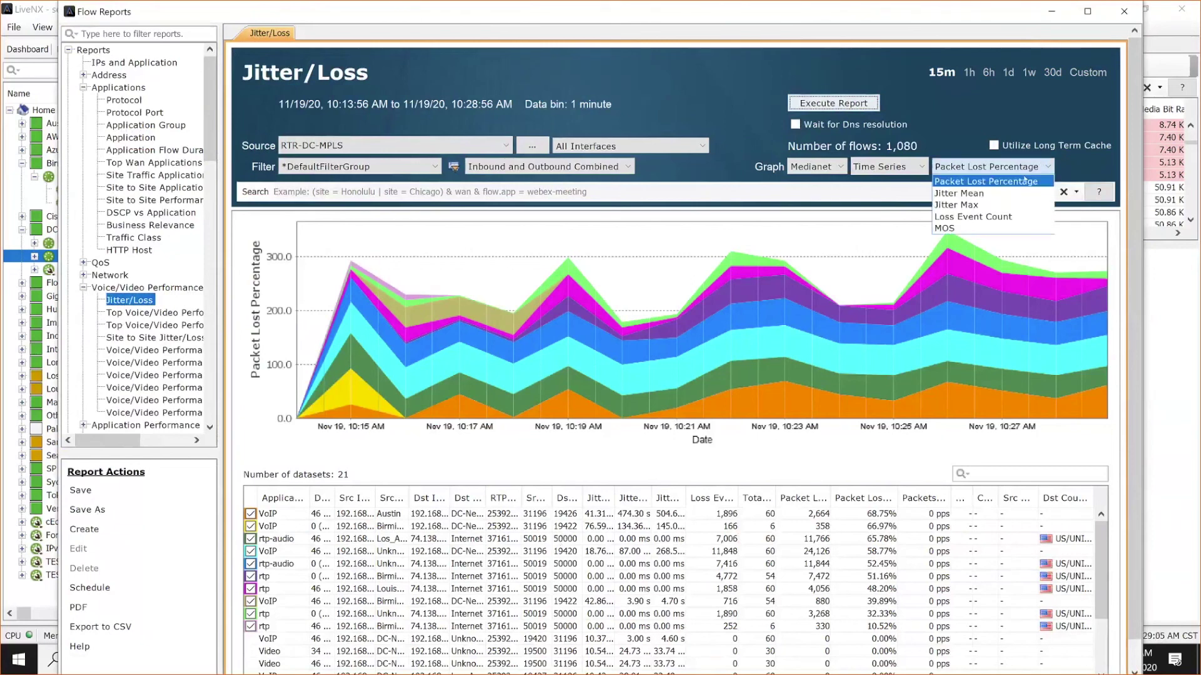
pyautogui.click(975, 204)
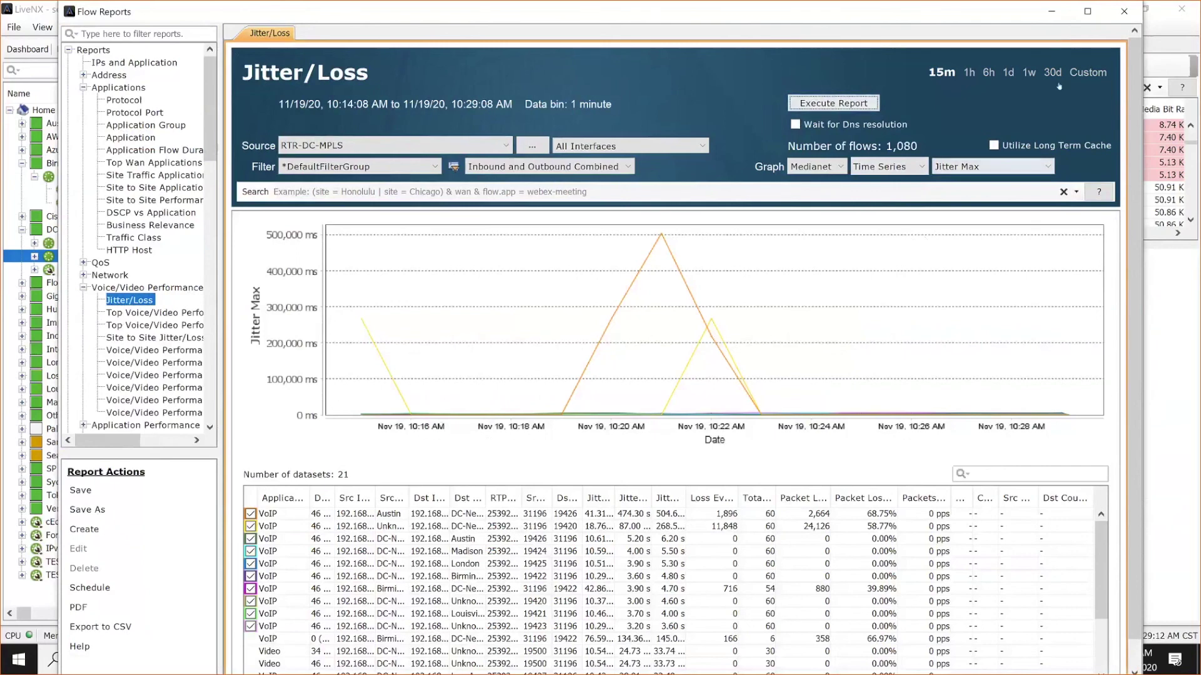
# Run the report for a custom range with start and end date 11/15/20.
pyautogui.click(1081, 75)
pyautogui.click(1072, 97)
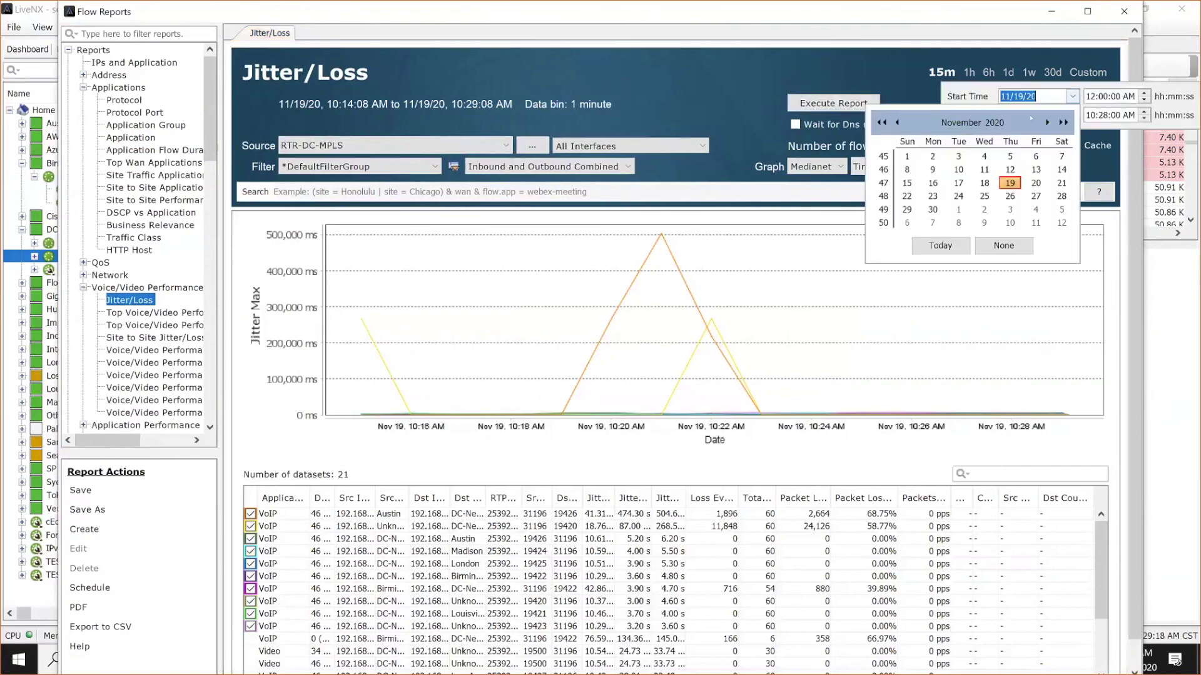
pyautogui.click(907, 183)
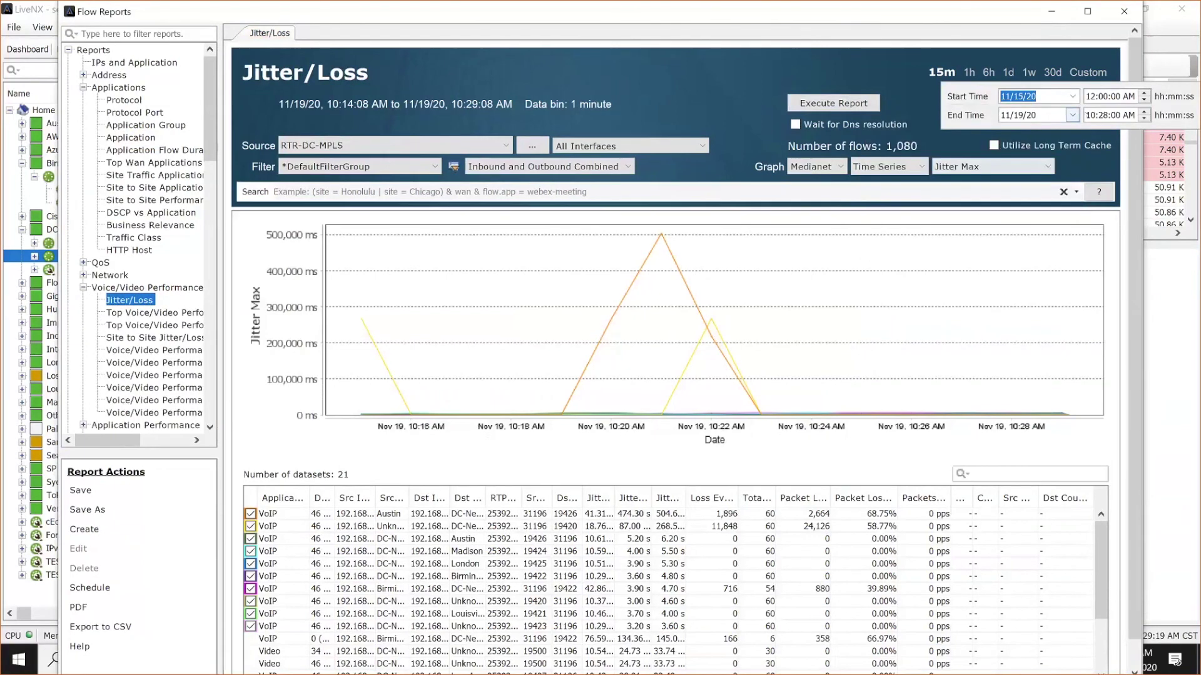
pyautogui.click(1072, 115)
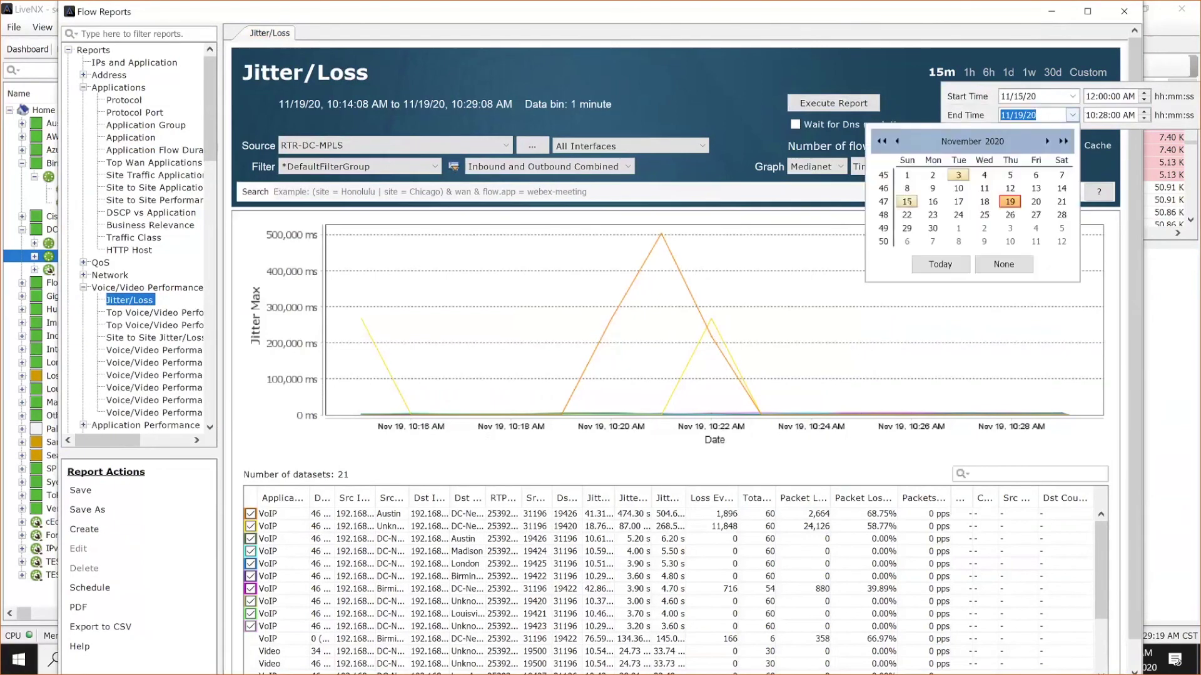
pyautogui.click(907, 201)
pyautogui.press('Return')
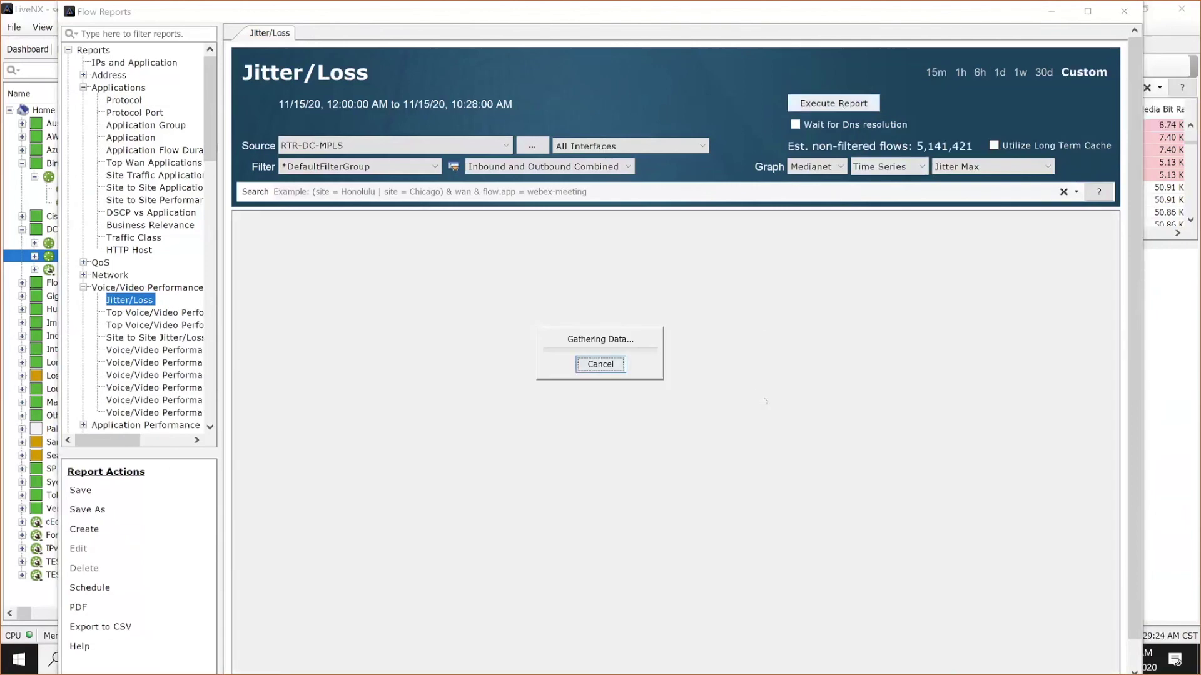
# Review the Jitter Max results and close the Flow Reports window.
pyautogui.scroll(-1, 464, 524)
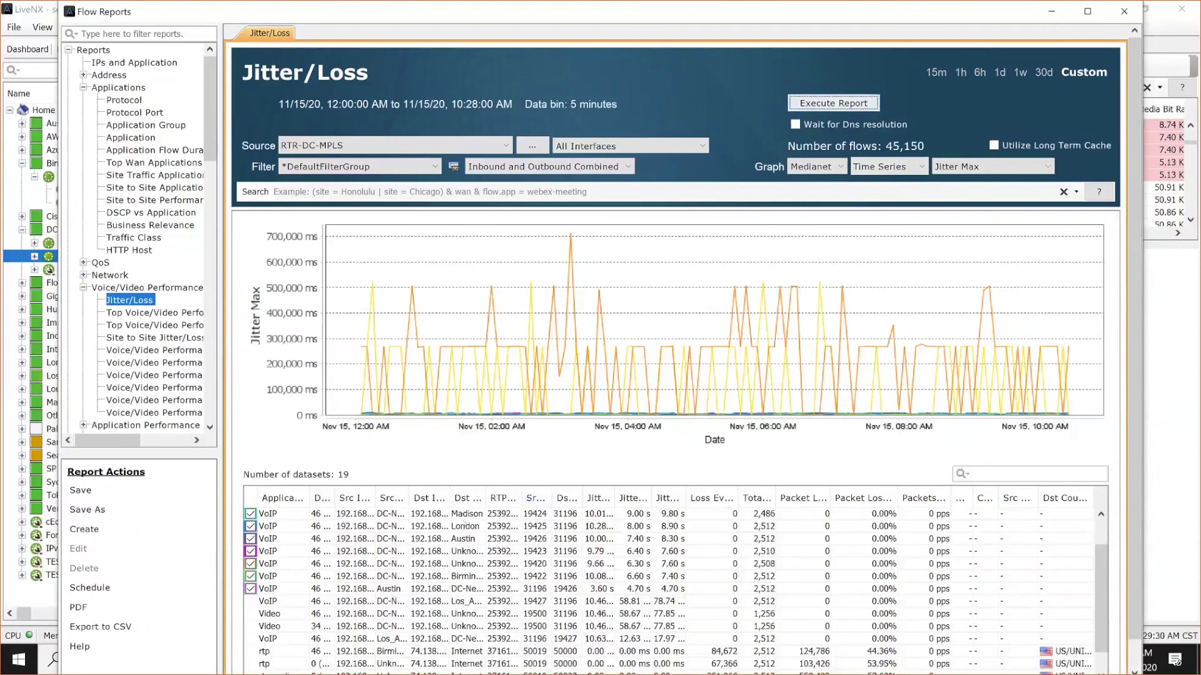
pyautogui.scroll(-2, 464, 526)
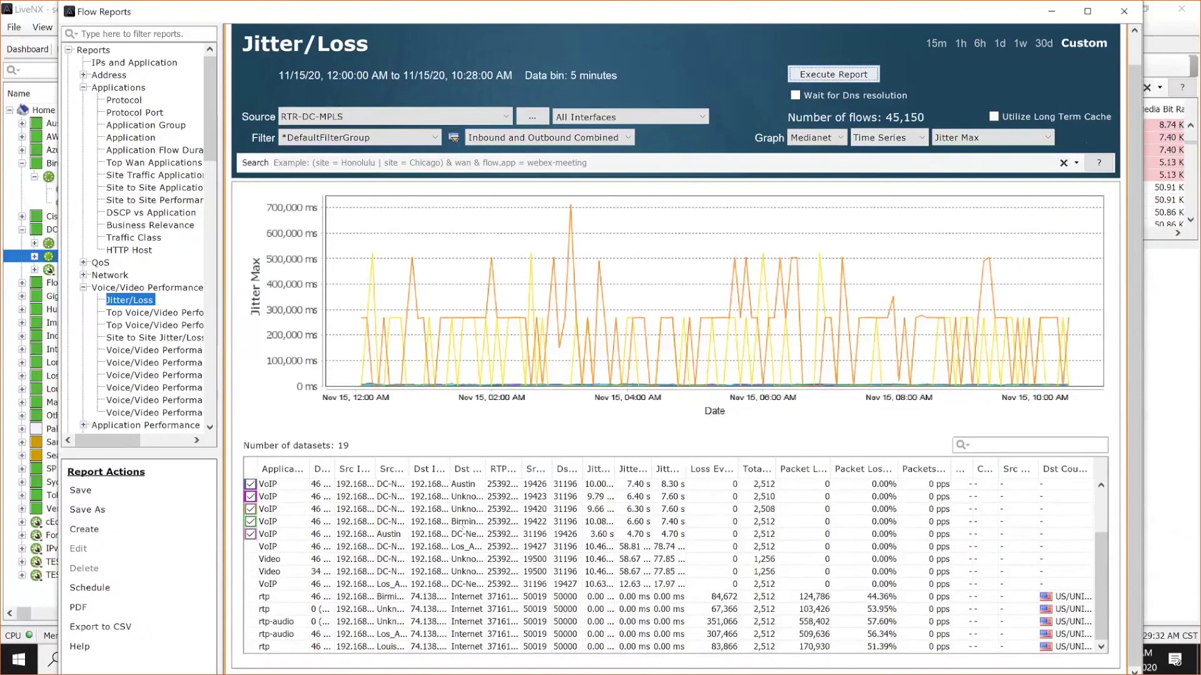
pyautogui.scroll(1, 462, 527)
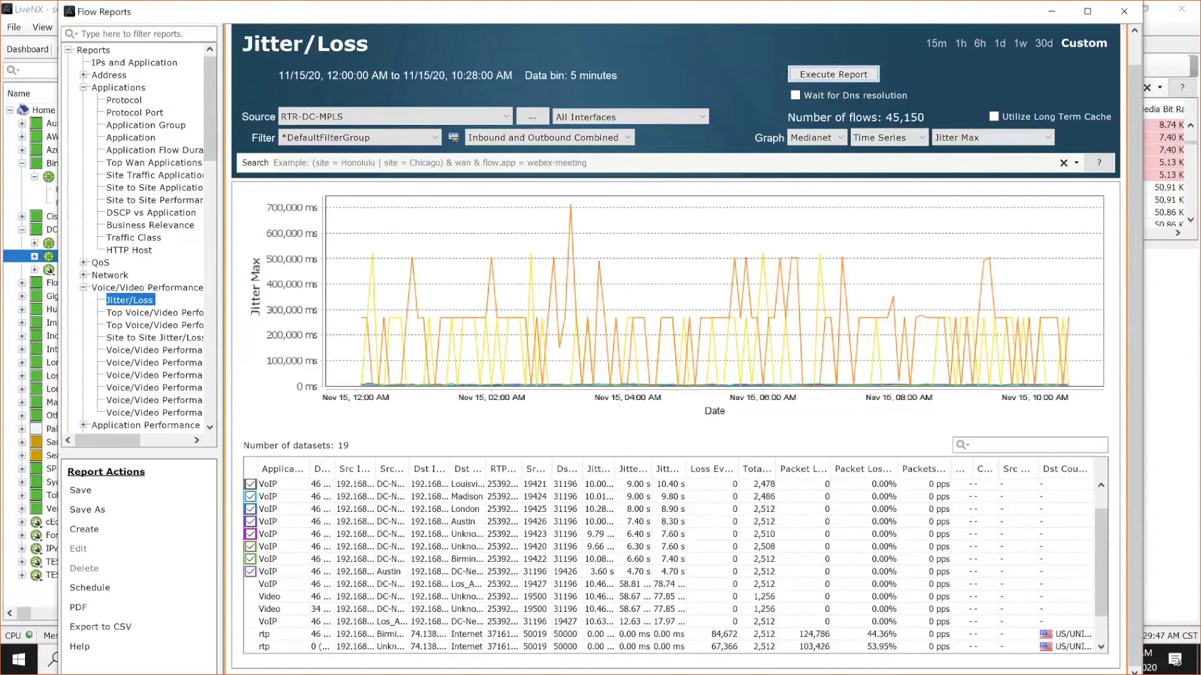
pyautogui.click(1124, 11)
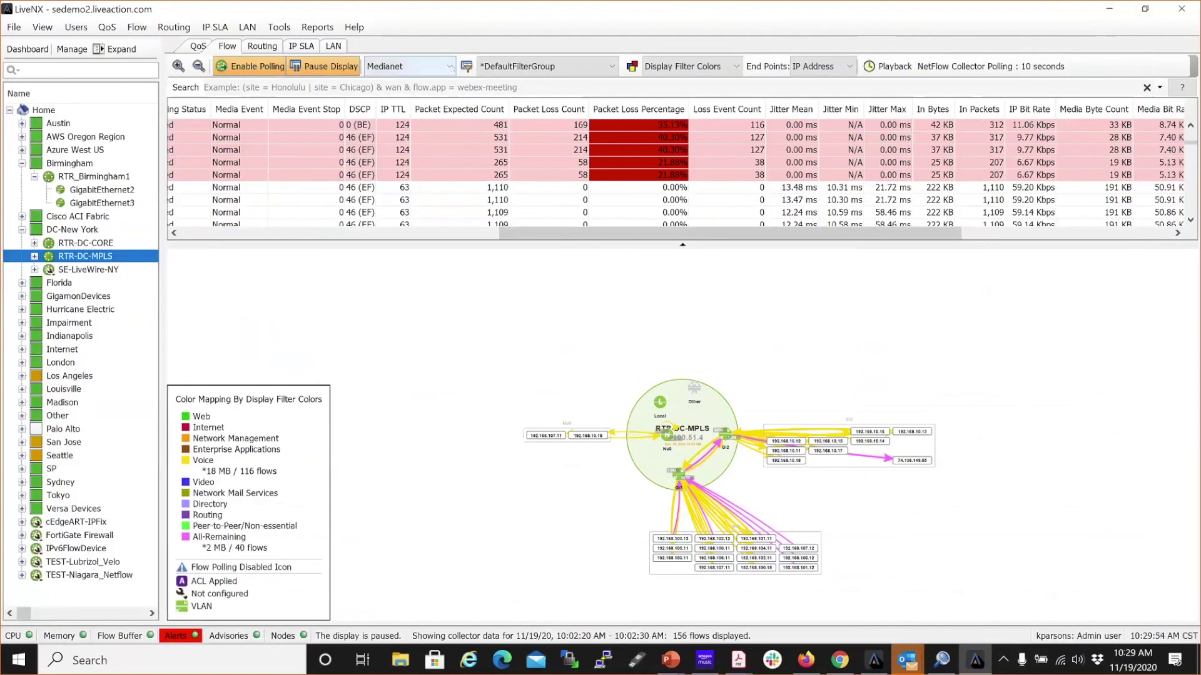
# Switch the flow view to Application (AVC), highlight the Citrix flow, and widen AD Avg.
pyautogui.click(449, 67)
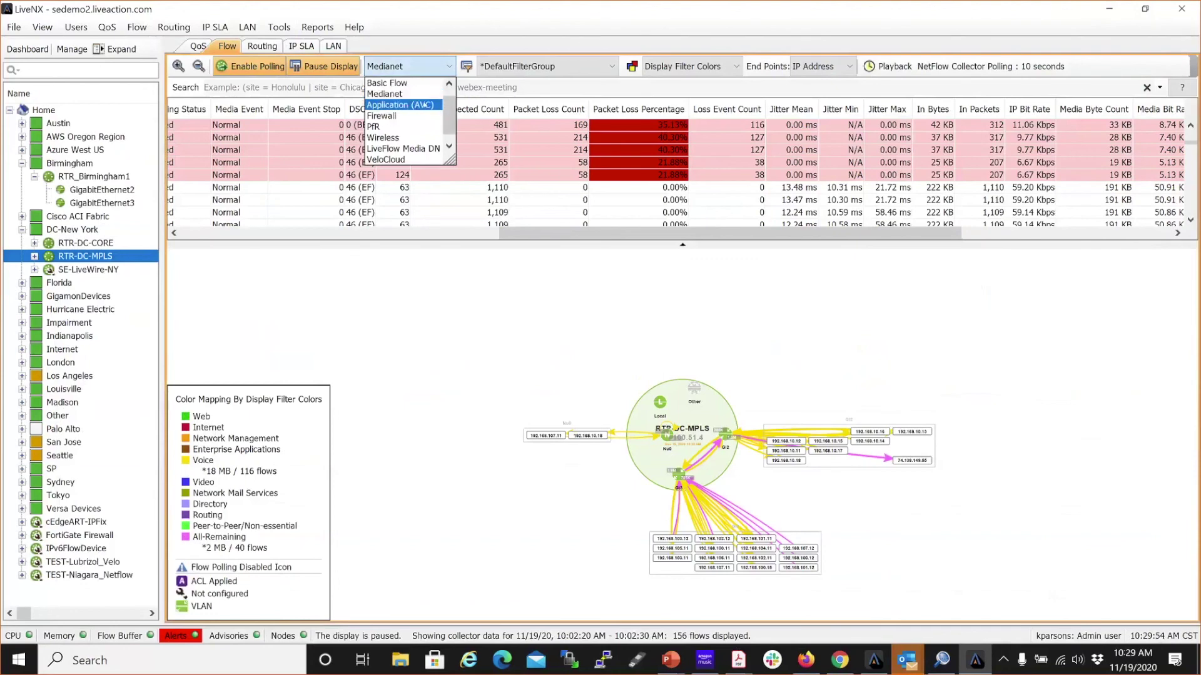
pyautogui.click(400, 104)
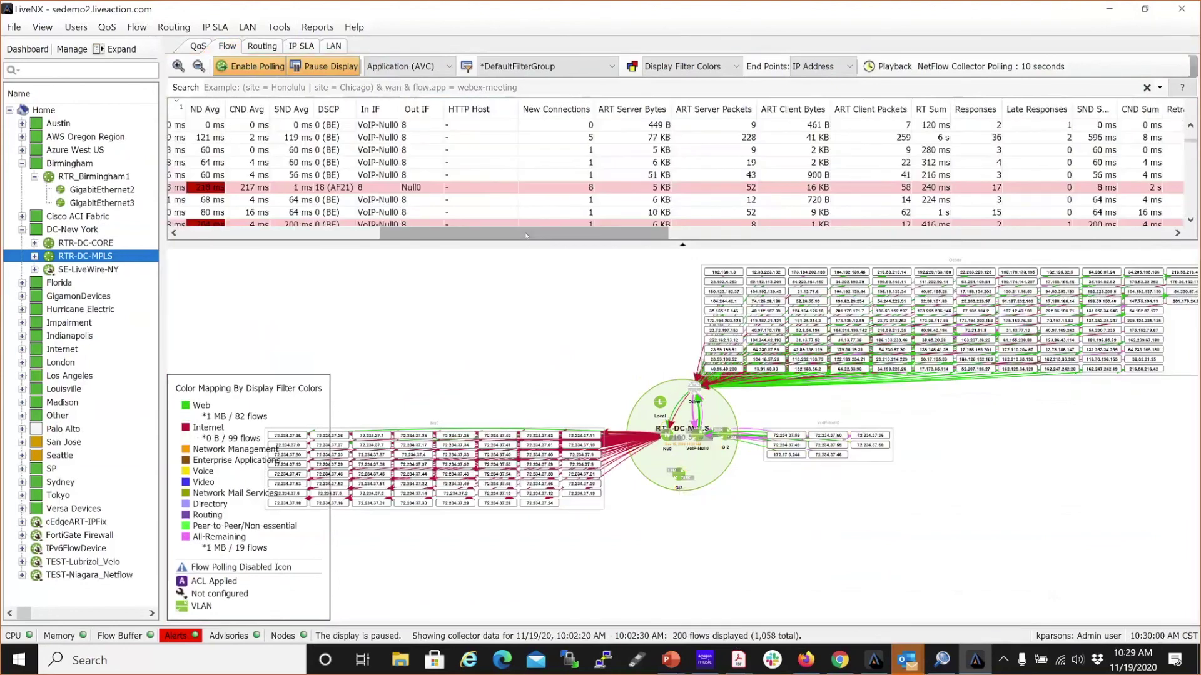
pyautogui.moveTo(400, 234); pyautogui.dragTo(201, 233)
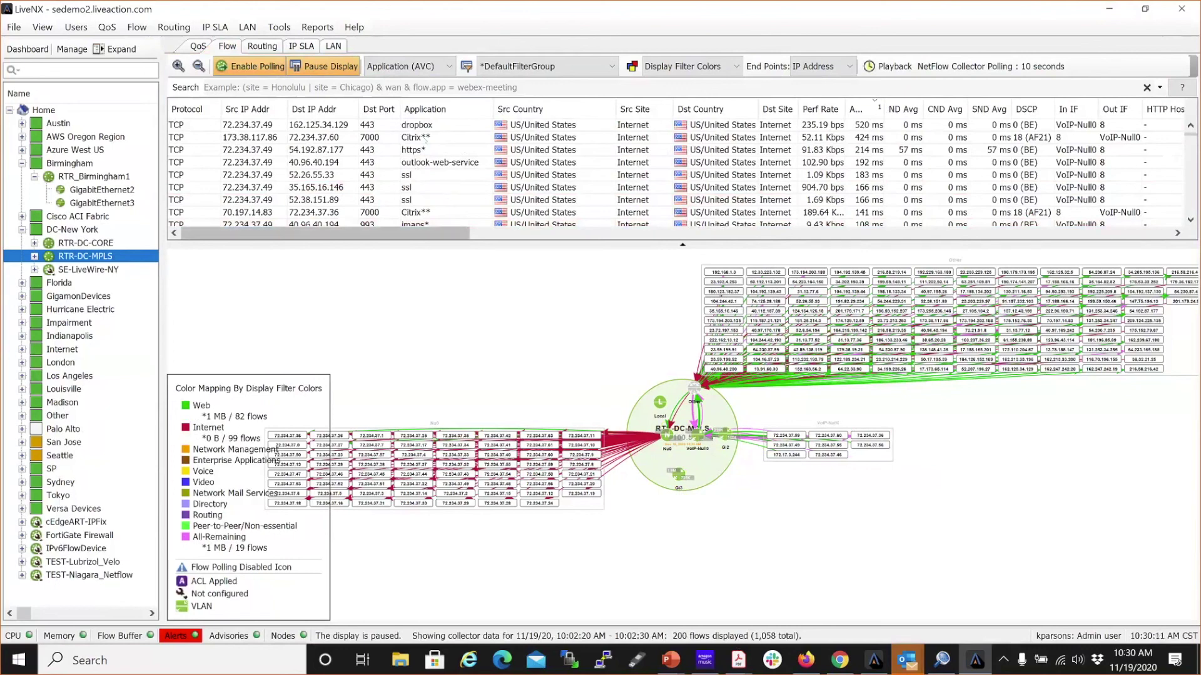
pyautogui.click(425, 139)
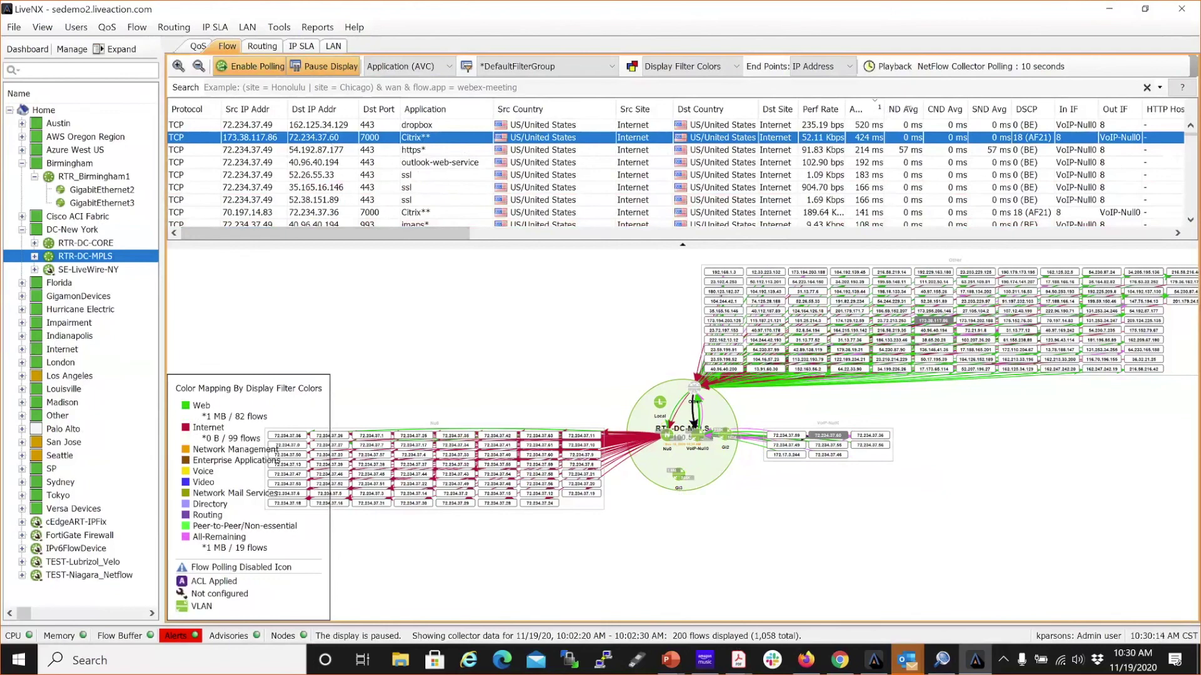
pyautogui.moveTo(908, 107); pyautogui.dragTo(913, 108)
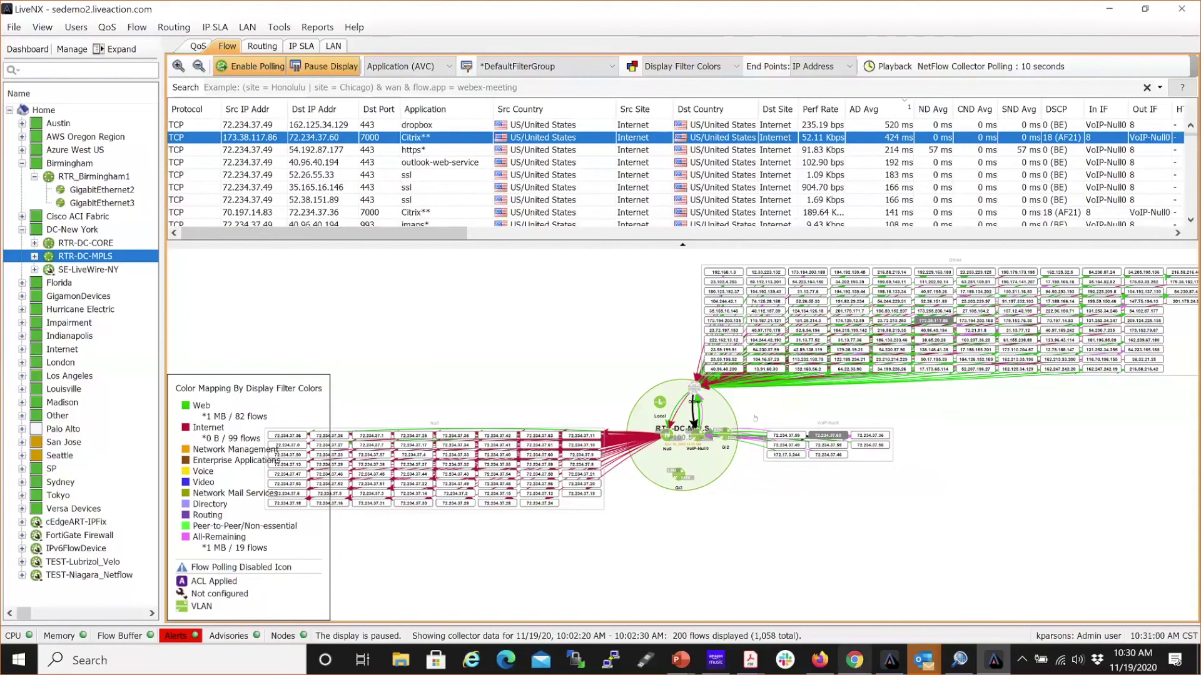
# Switch to the LiveNX web UI in Chrome showing the Los_Angeles site page.
pyautogui.hotkey('alt', 'Tab')
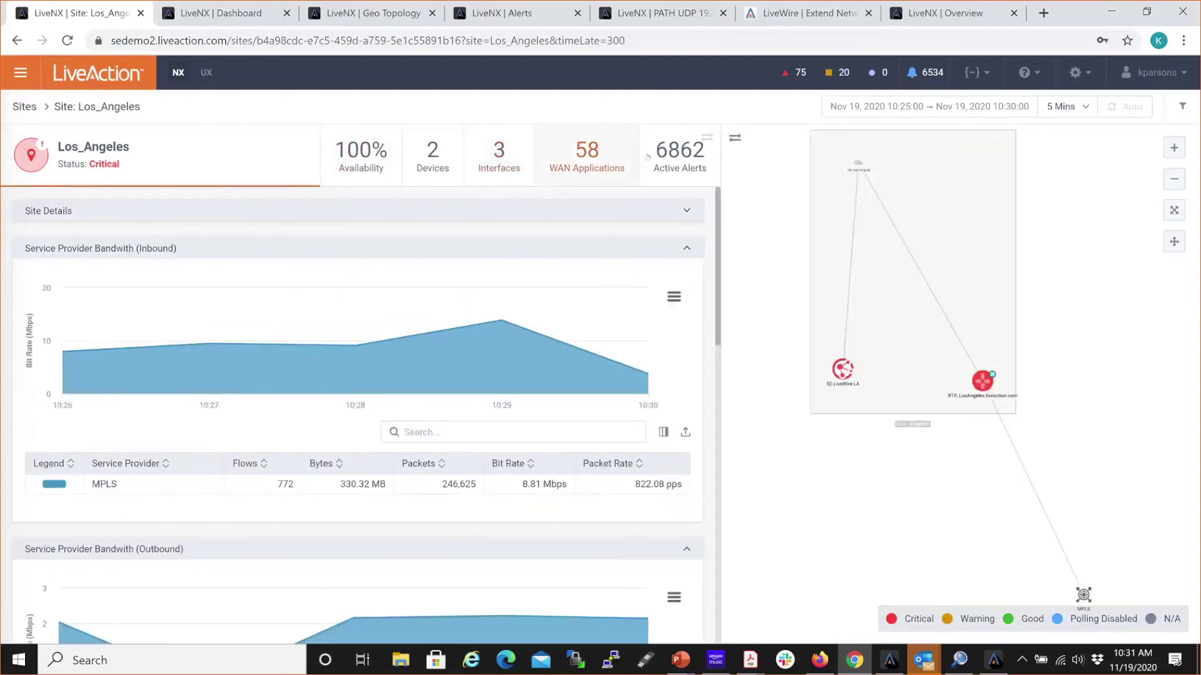
# Browse the Los_Angeles site page panels.
pyautogui.click(669, 178)
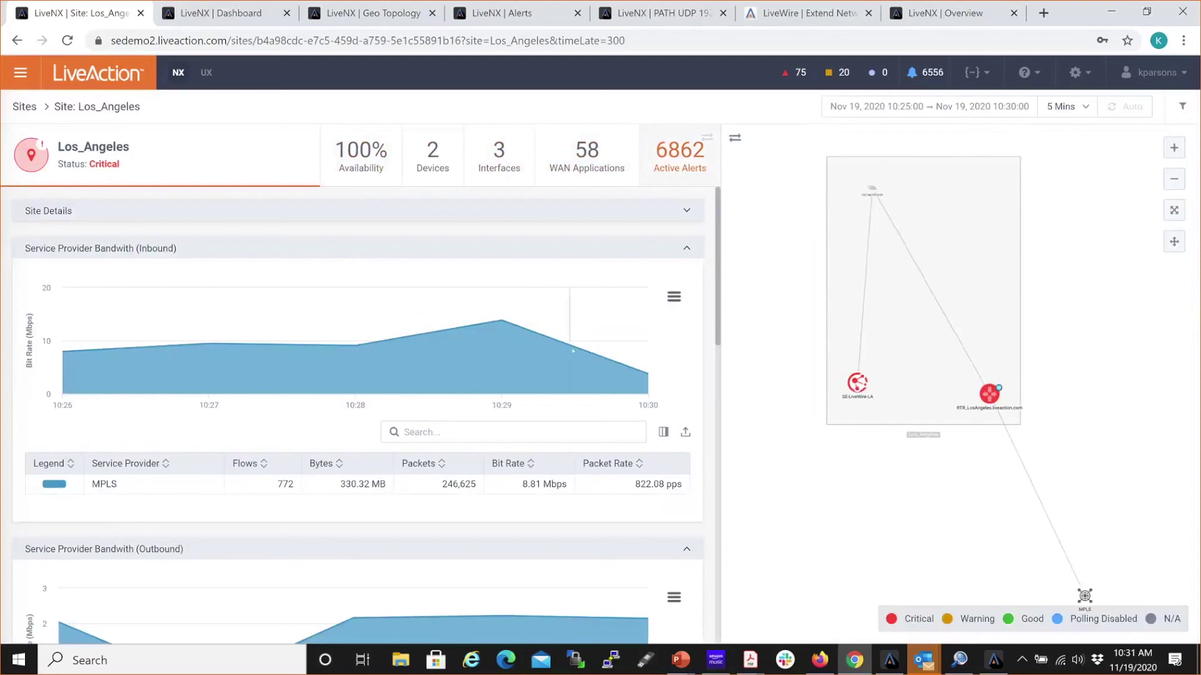
pyautogui.scroll(-3, 576, 350)
pyautogui.scroll(-3, 573, 351)
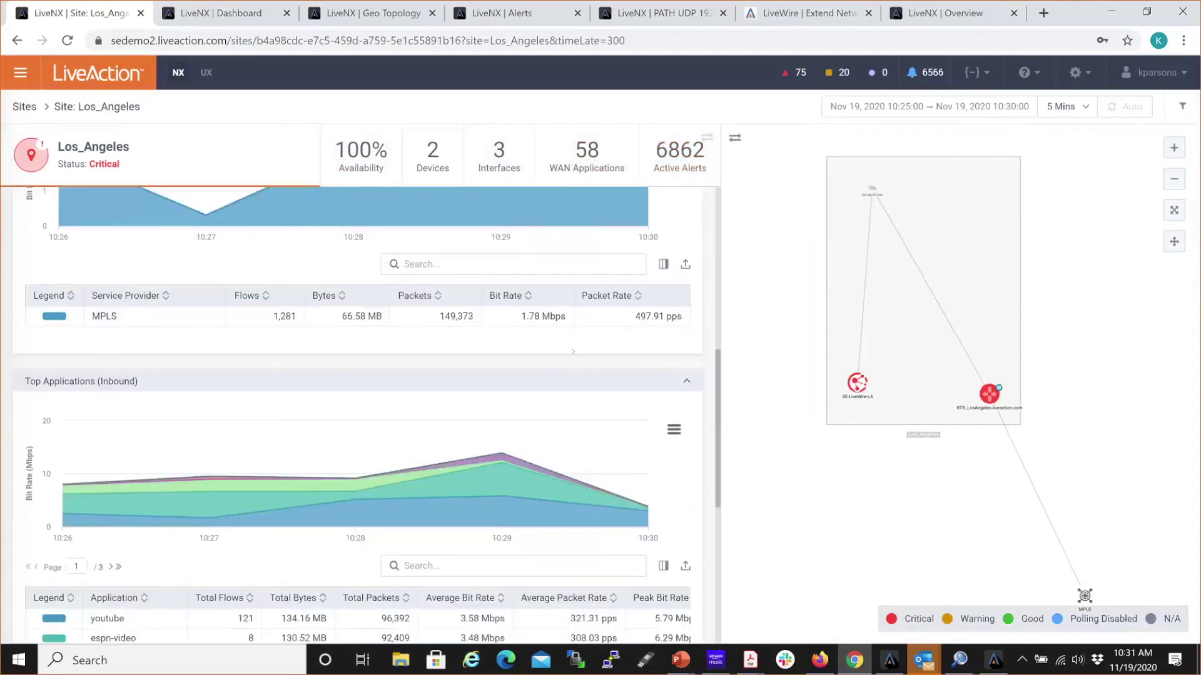
pyautogui.scroll(1, 573, 352)
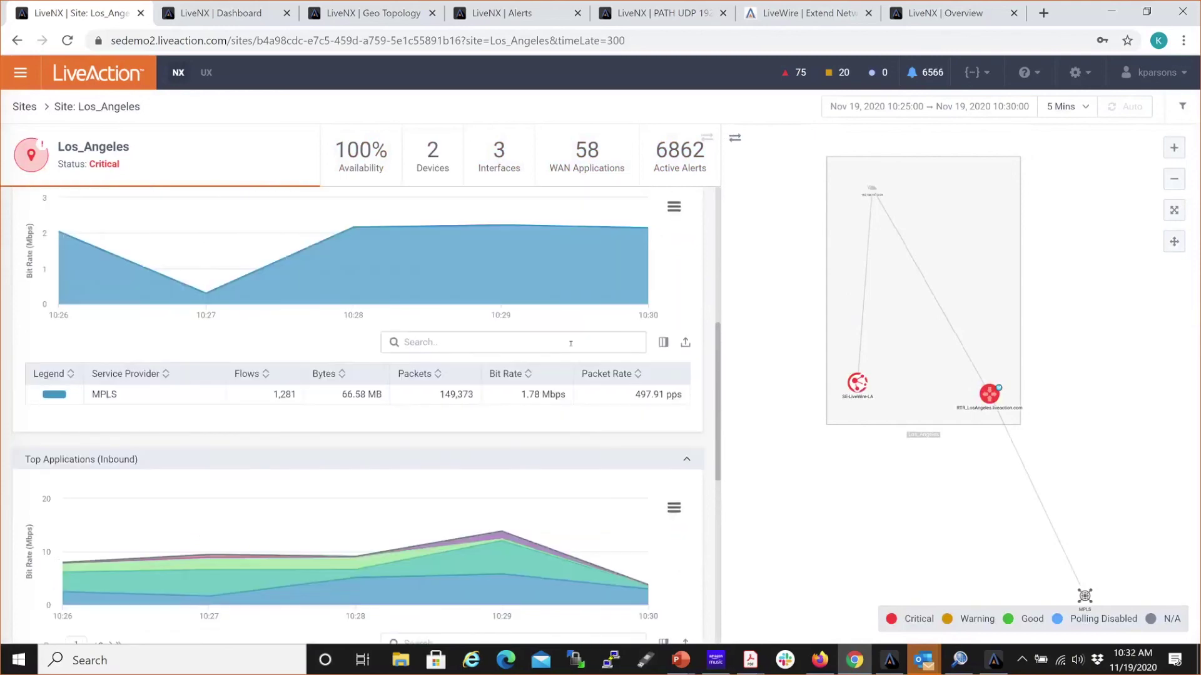
pyautogui.scroll(1, 575, 349)
pyautogui.scroll(1, 579, 345)
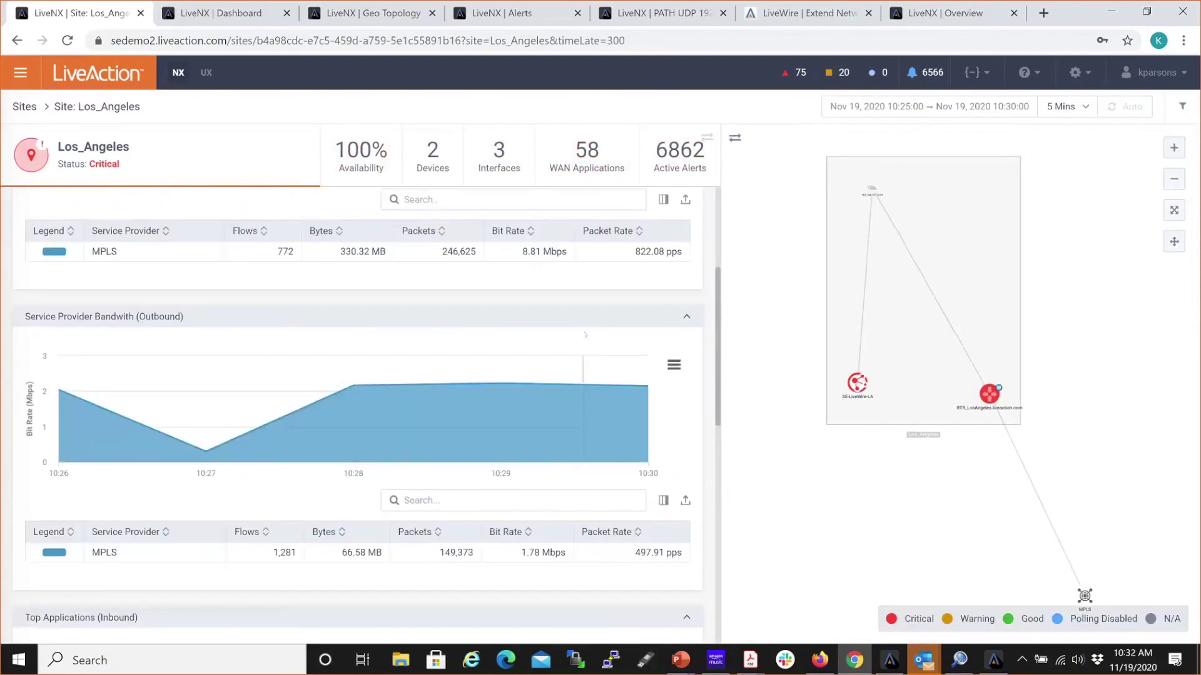
pyautogui.scroll(1, 583, 340)
pyautogui.scroll(-5, 587, 341)
pyautogui.scroll(-3, 603, 354)
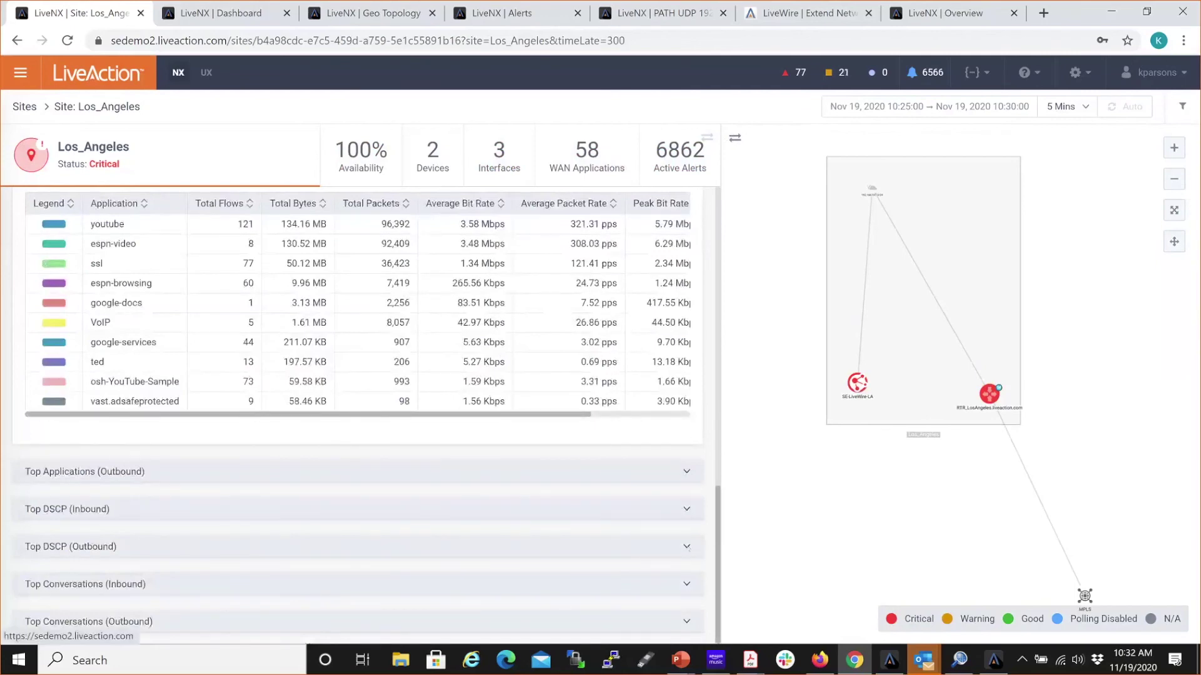
# Expand Top Applications (Outbound) and list the site's 58 WAN applications.
pyautogui.click(685, 473)
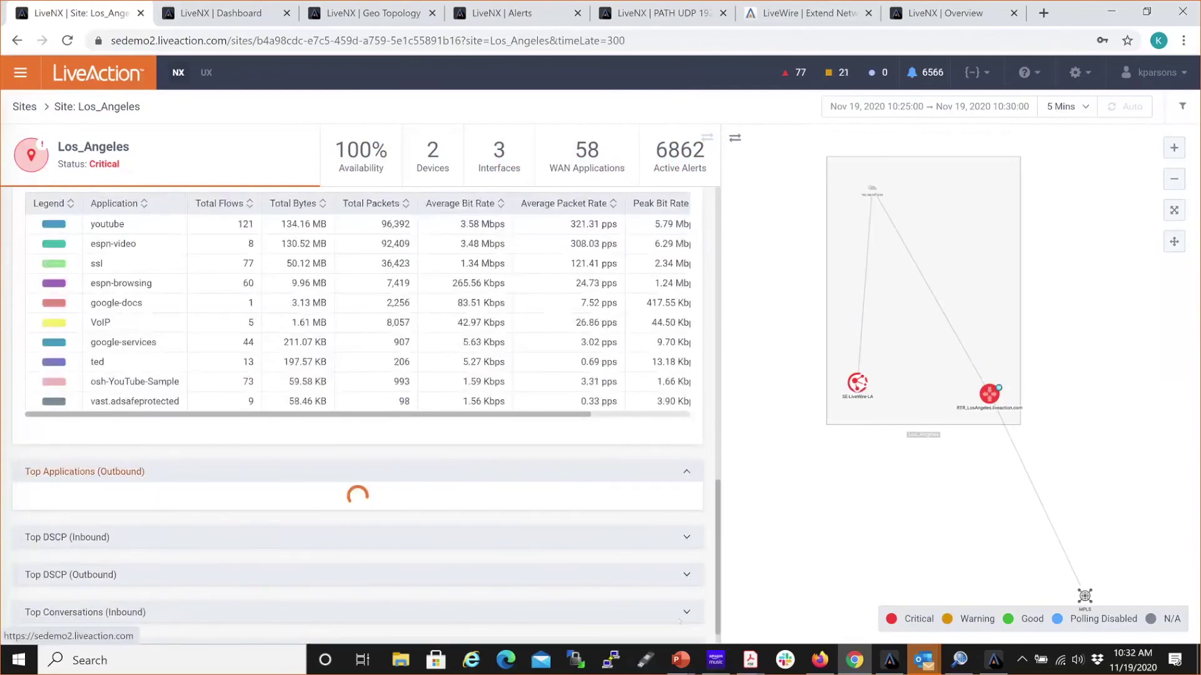
pyautogui.scroll(-3, 356, 413)
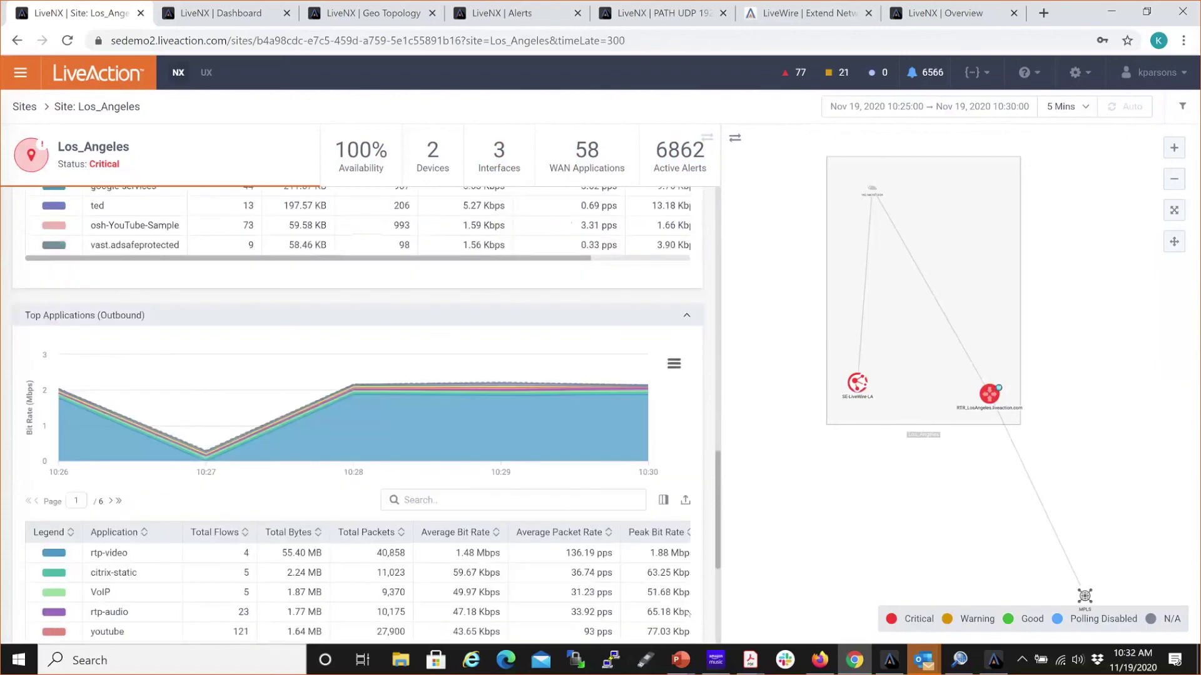
pyautogui.scroll(4, 357, 413)
pyautogui.scroll(1, 356, 412)
pyautogui.scroll(5, 356, 413)
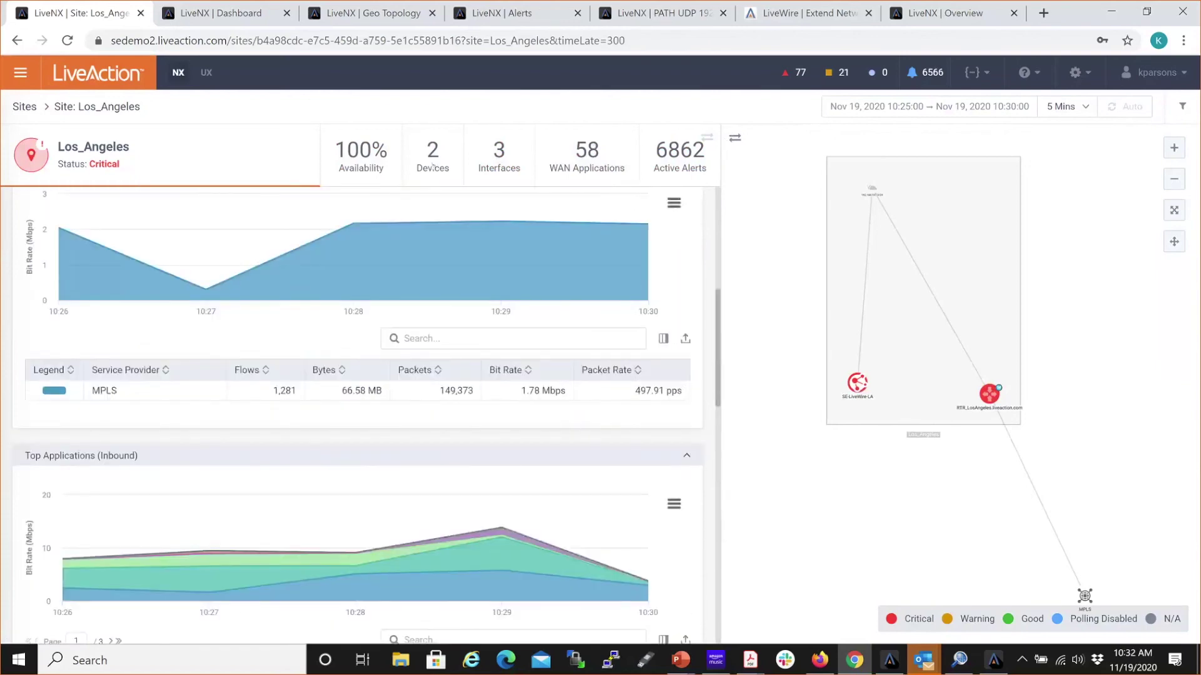
pyautogui.click(586, 157)
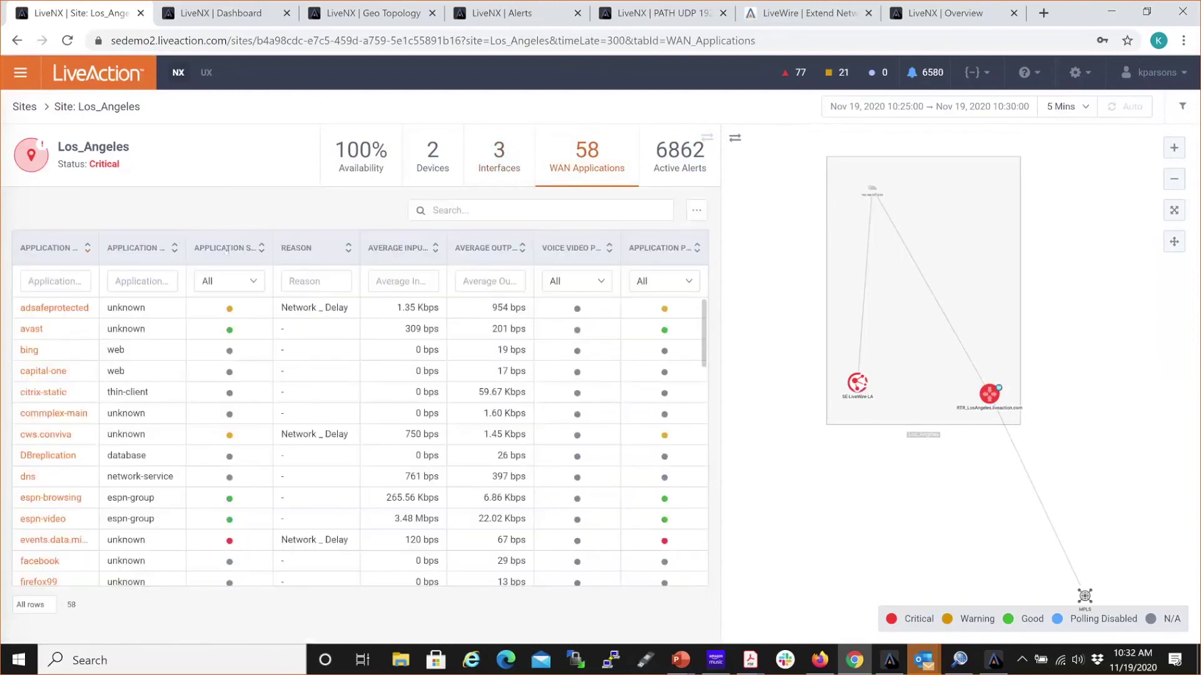
# Sort the WAN applications by status, check ssl's 178 ms delay, then return to the list.
pyautogui.click(227, 249)
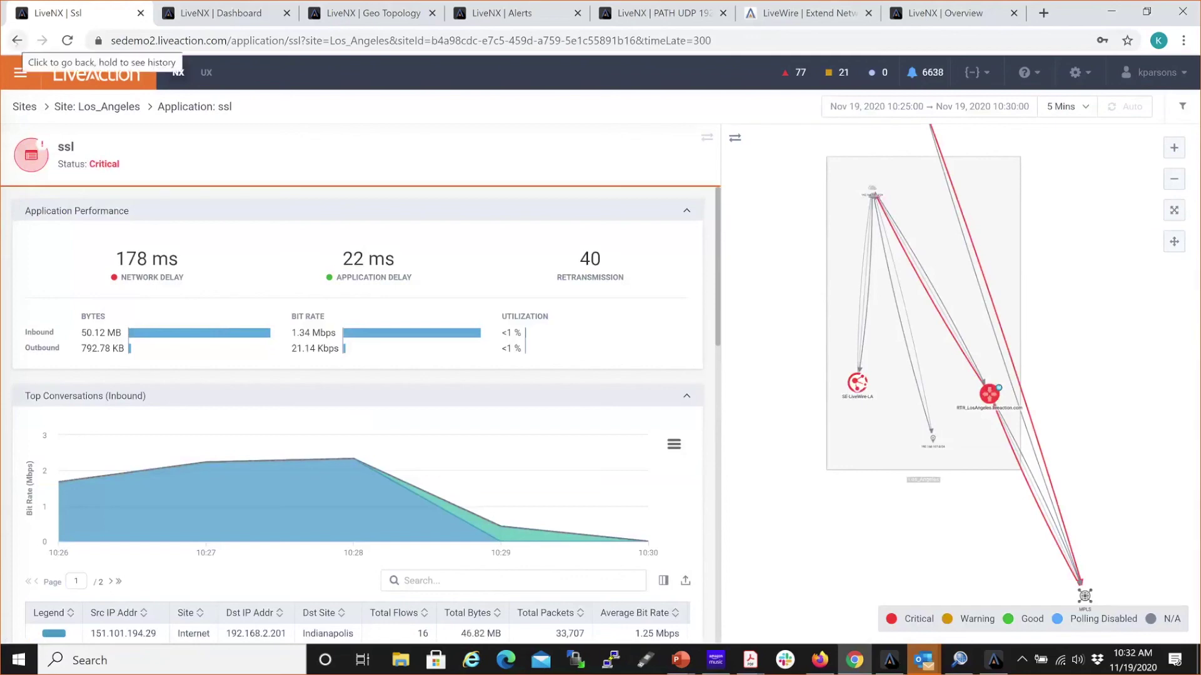
pyautogui.click(17, 40)
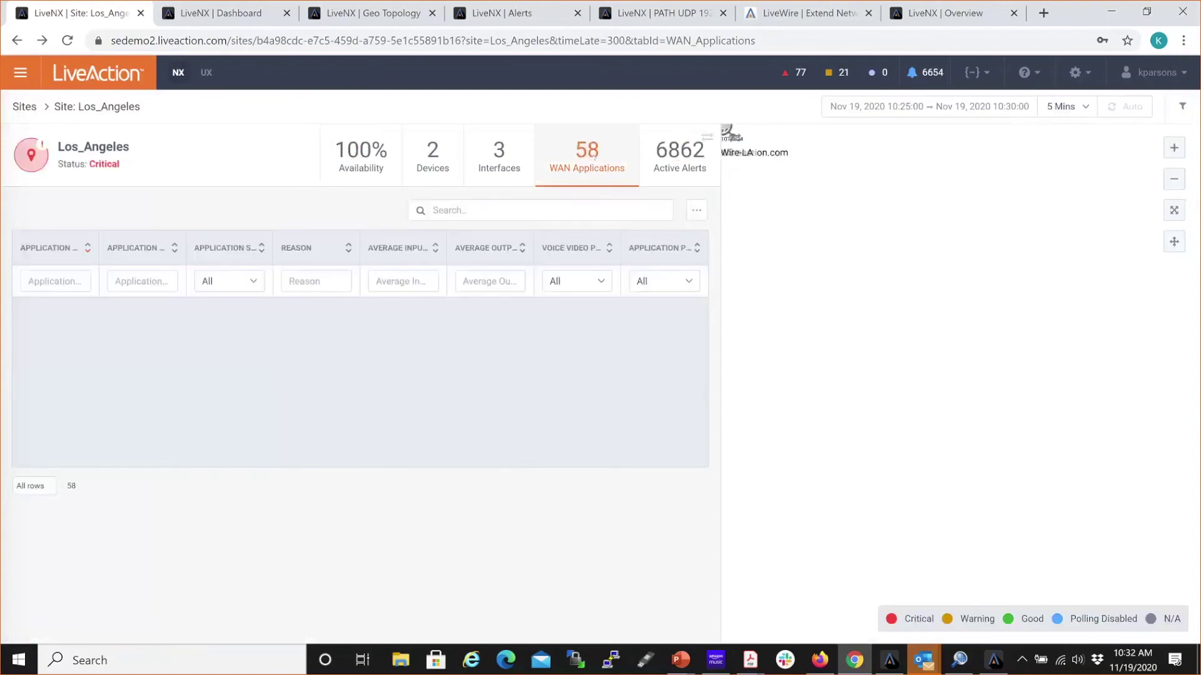
# Sort Los_Angeles's WAN applications by Application Status so critical ssl and VoIP come first.
pyautogui.click(216, 248)
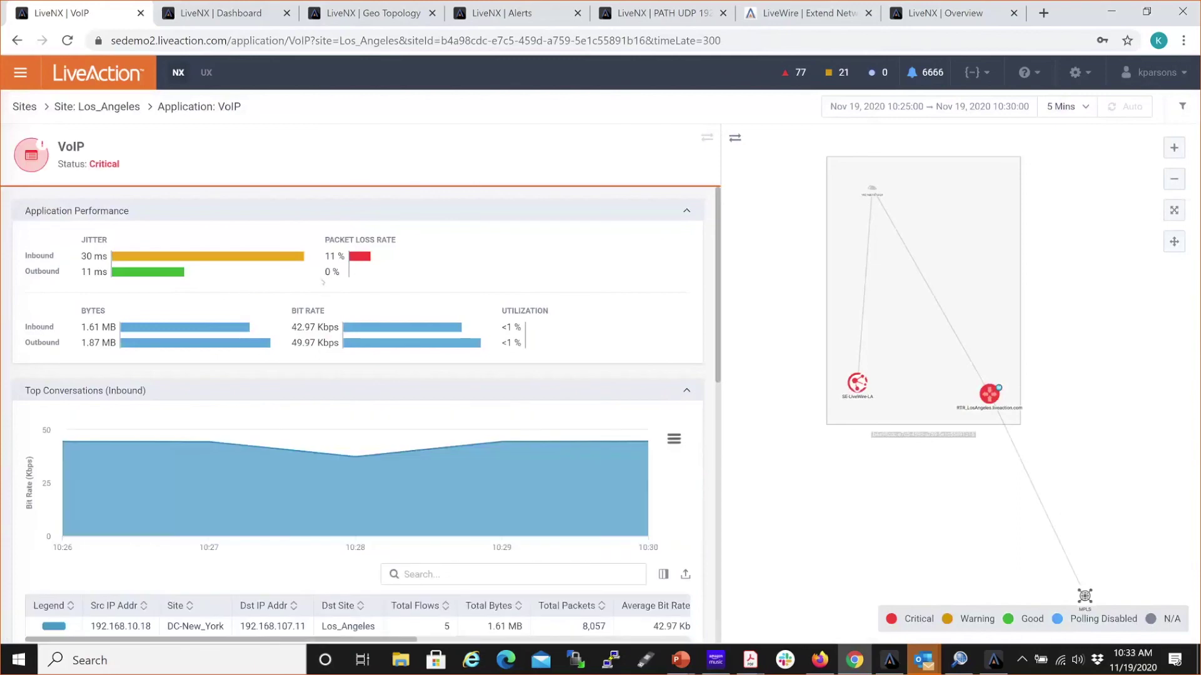
# Show the 192.168.10.18 to 192.168.107.11 UDP flow details on the DC-New_York–MPLS link.
pyautogui.scroll(-1, 311, 424)
pyautogui.scroll(-4, 310, 425)
pyautogui.scroll(-1, 311, 425)
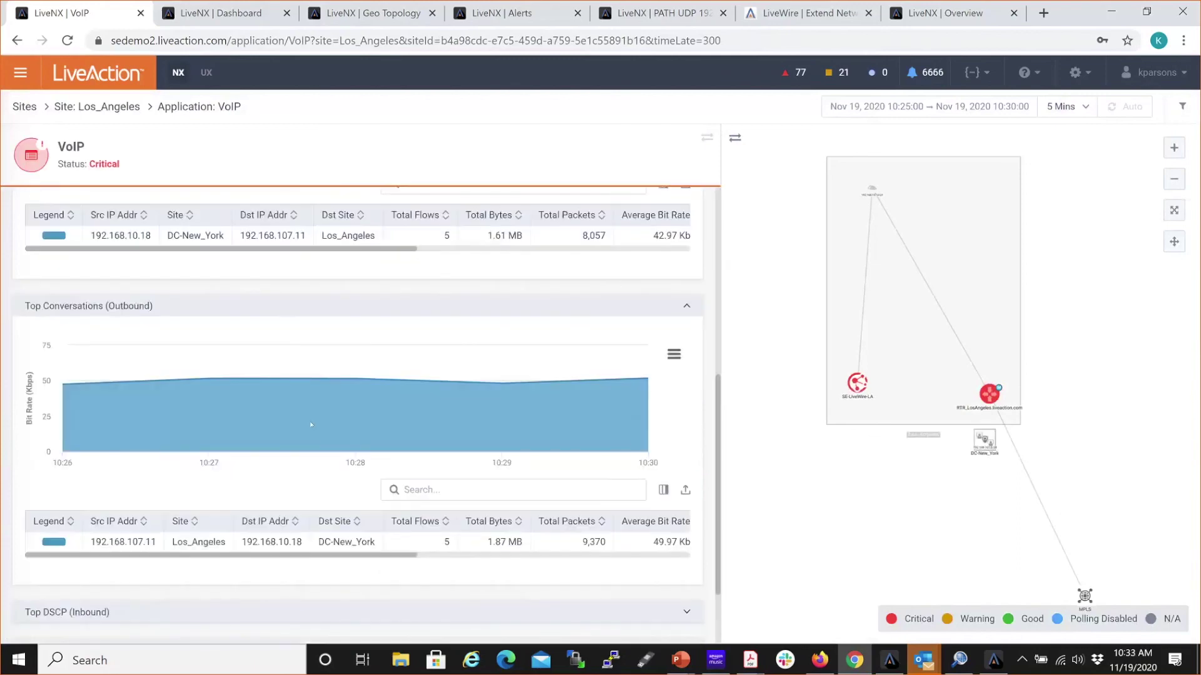
pyautogui.scroll(4, 311, 424)
pyautogui.scroll(2, 311, 424)
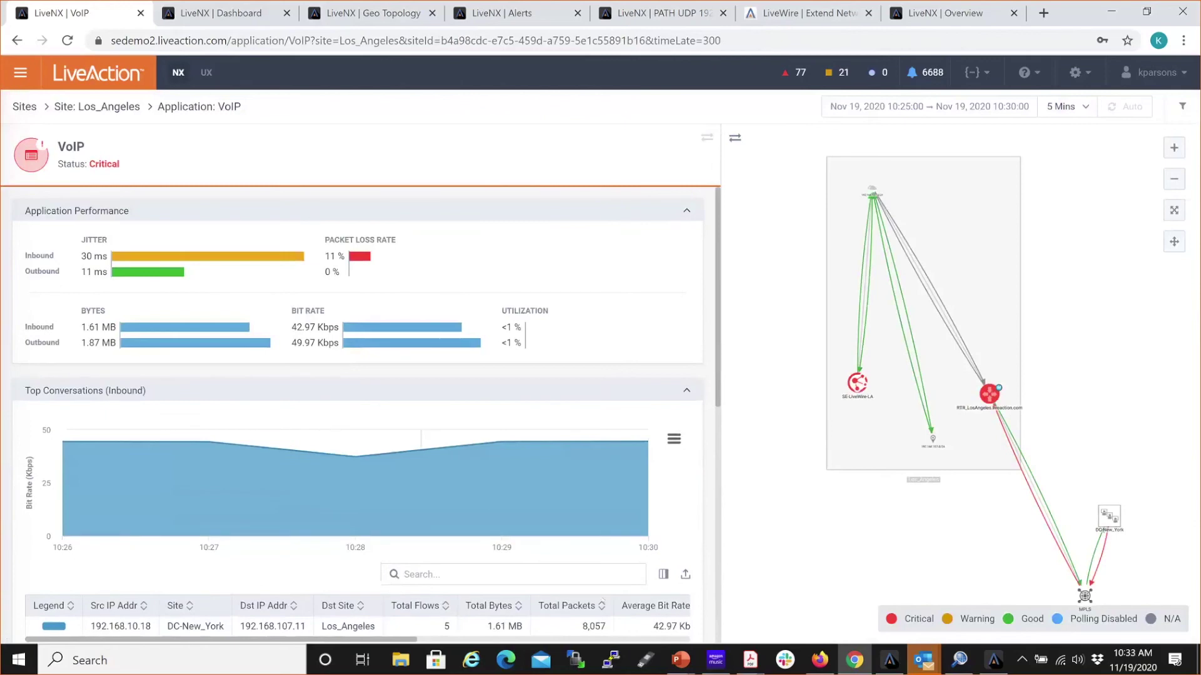
pyautogui.moveTo(826, 556); pyautogui.dragTo(740, 395)
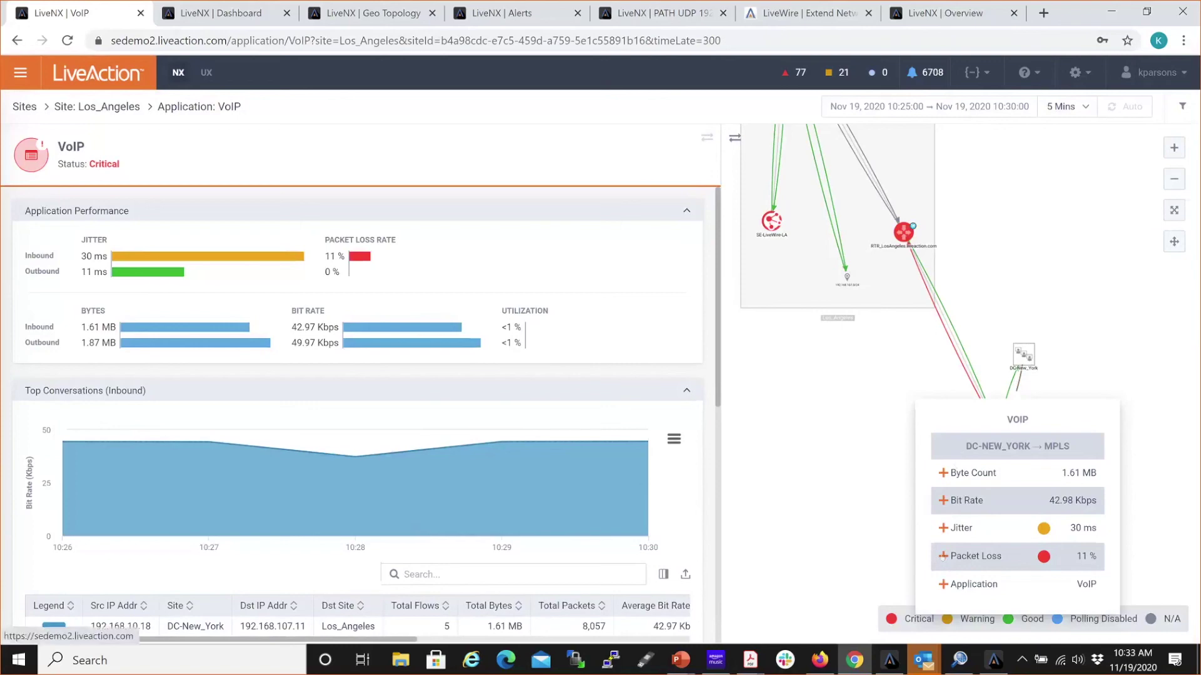
pyautogui.click(941, 554)
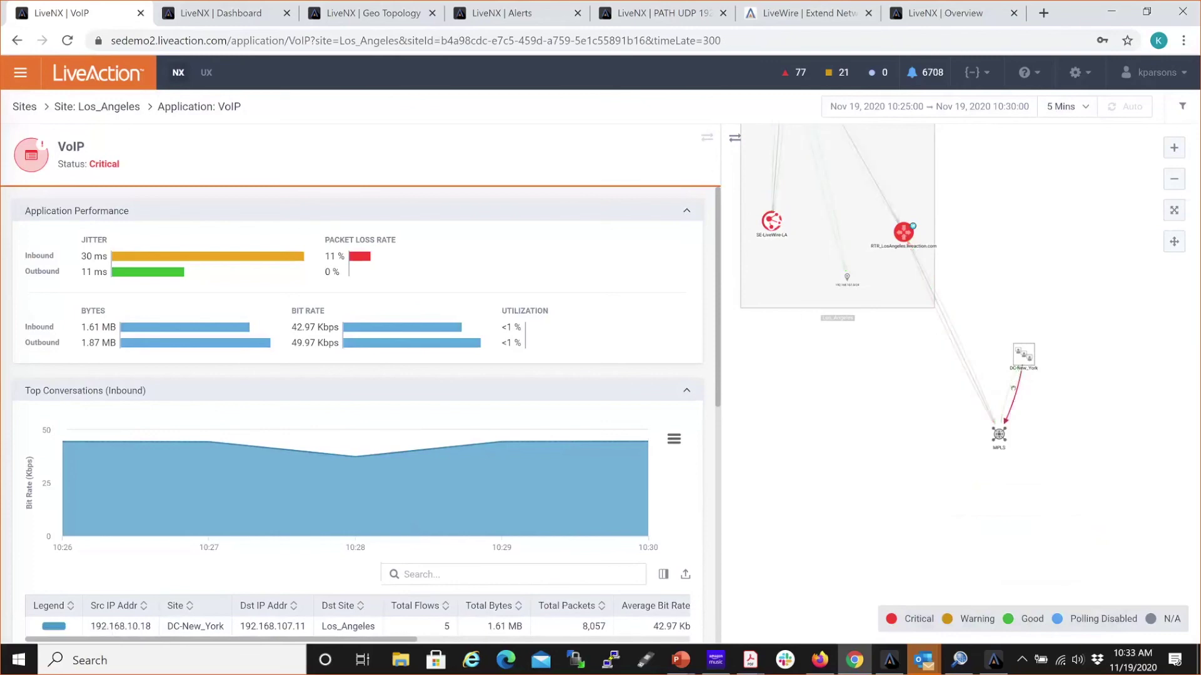
pyautogui.click(1013, 388)
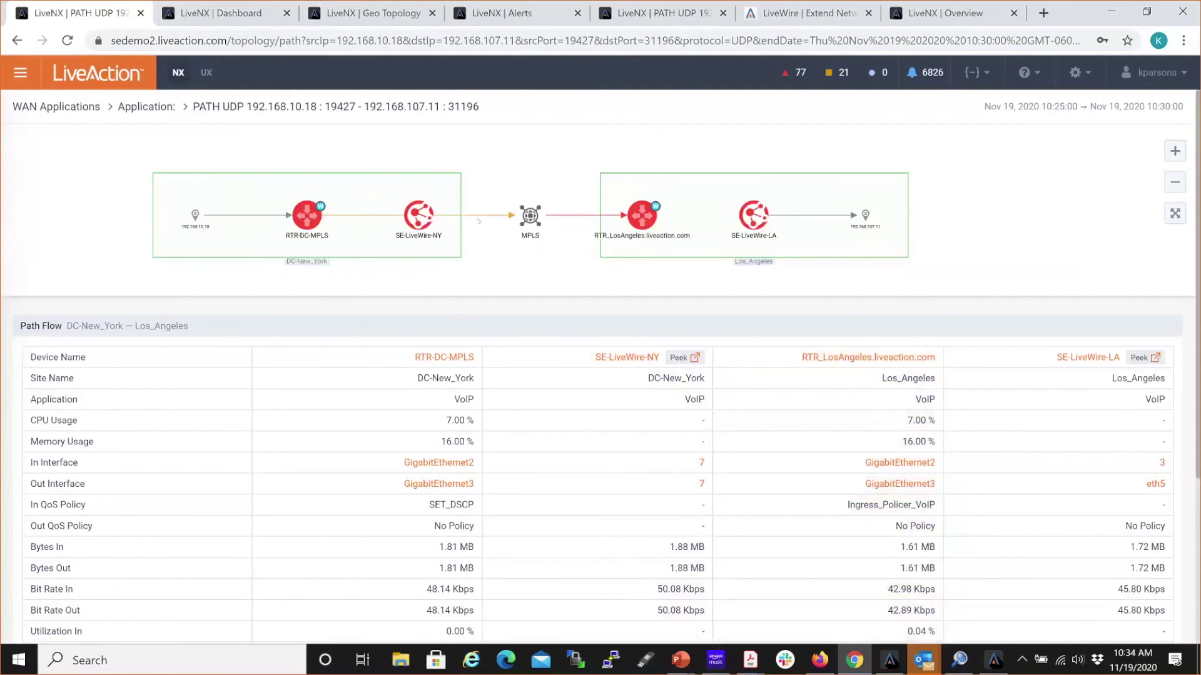
# Check hop stats on the RTR-DC-MPLS–MPLS and MPLS–RTR_LOSANGELES links, then view LiveWire's product page.
pyautogui.click(478, 218)
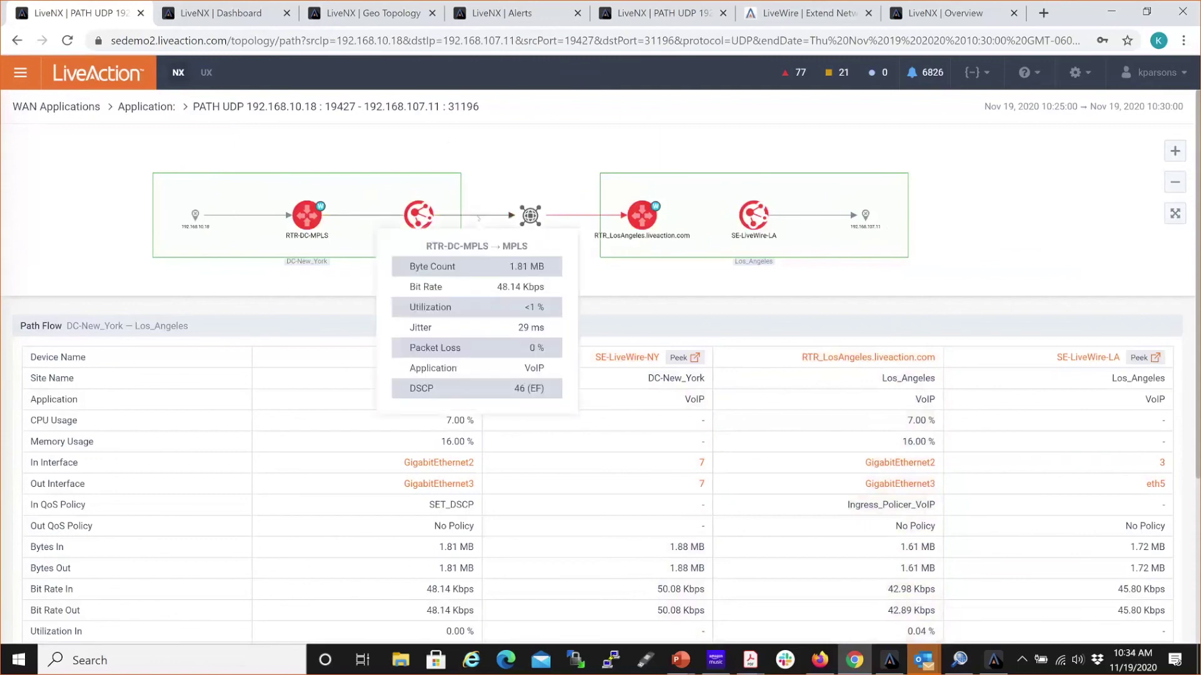
pyautogui.click(578, 217)
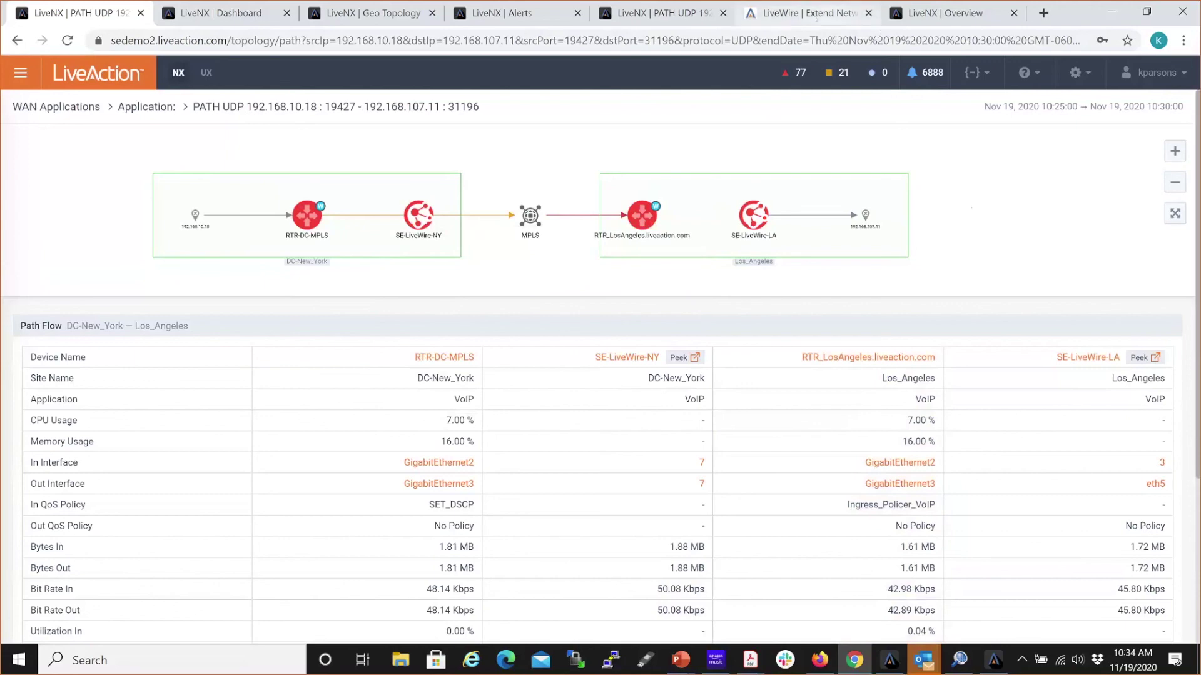
pyautogui.click(813, 13)
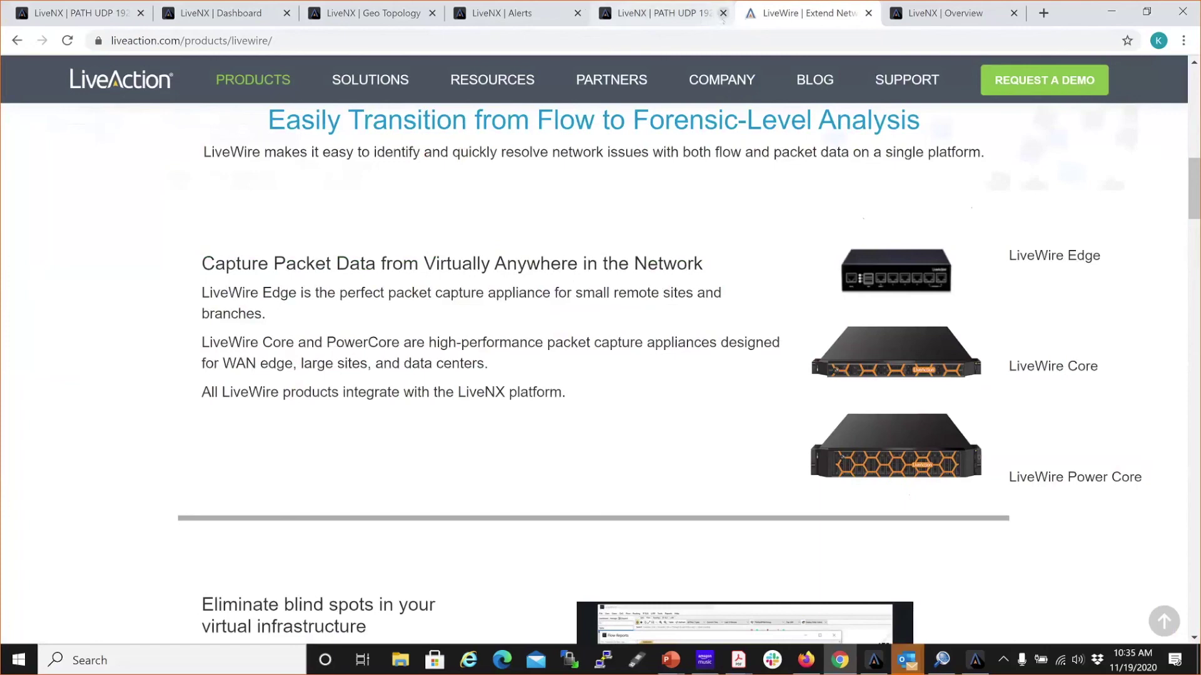
# Return to the LiveNX path view of the Seattle-to-Austin UDP flow via MPLS and DC-New_York.
pyautogui.click(713, 21)
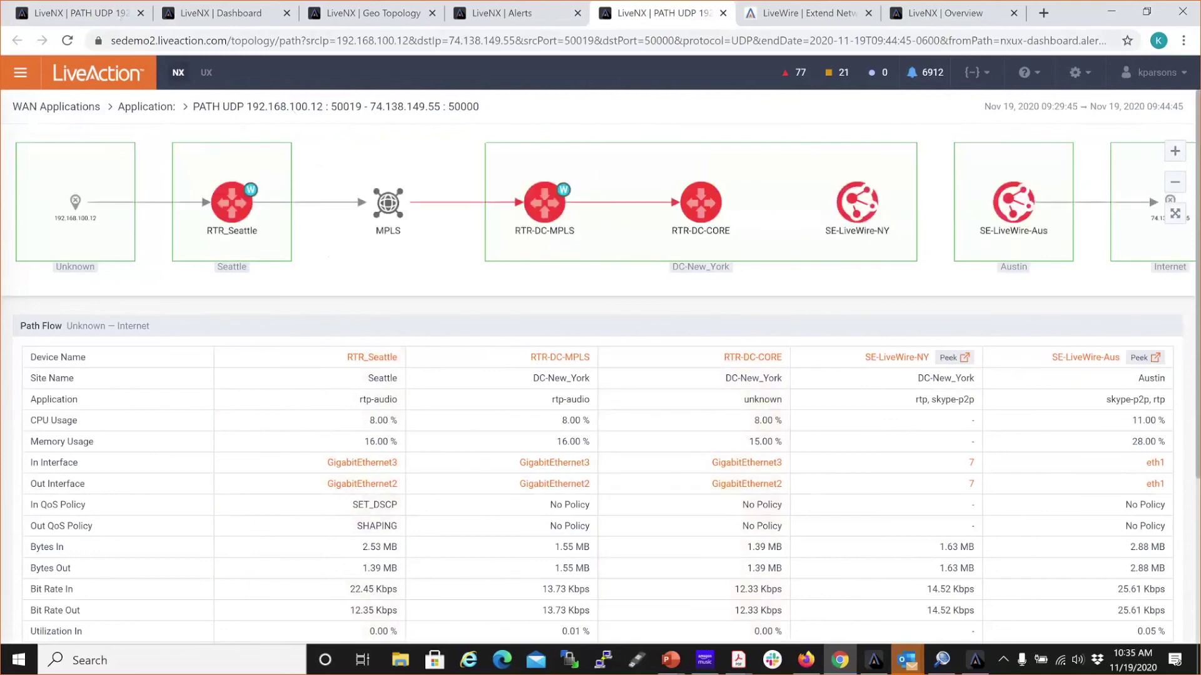
# Switch to the DC-New_York to Los_Angeles VoIP path and open LiveNX Peek from SE-LiveWire-LA.
pyautogui.hotkey('ctrl', '1')
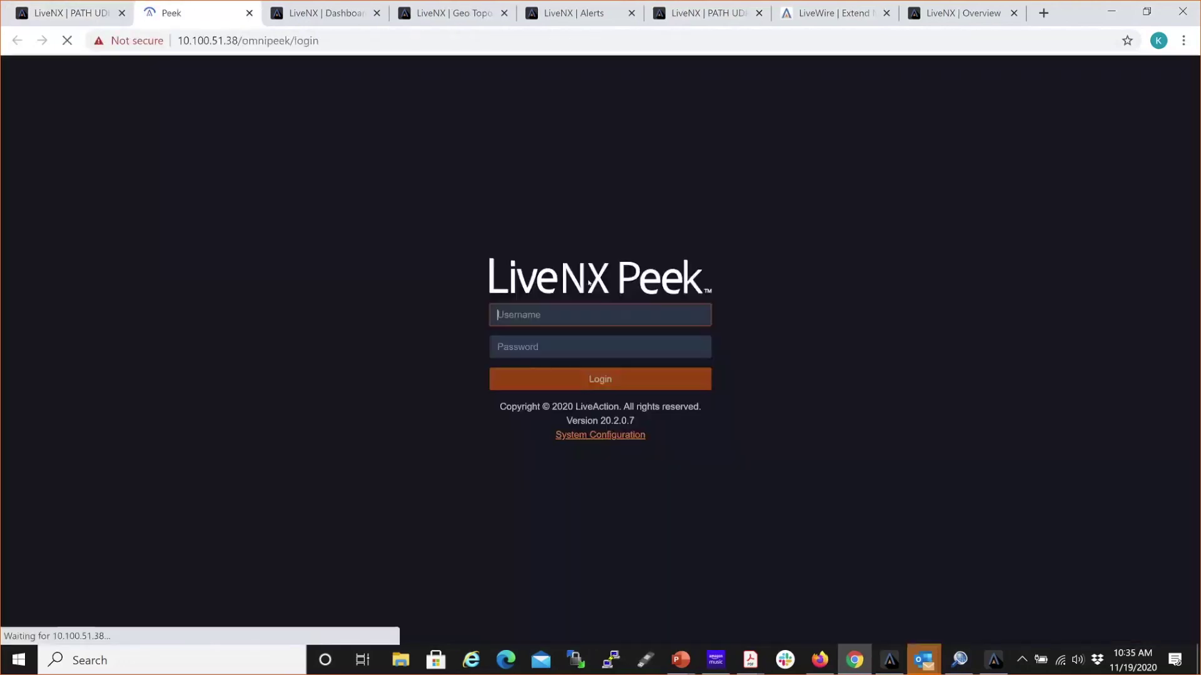
# Sign in to LiveNX Peek as admin and run the pre-filled OmniPeek Web forensic search.
pyautogui.click(508, 311)
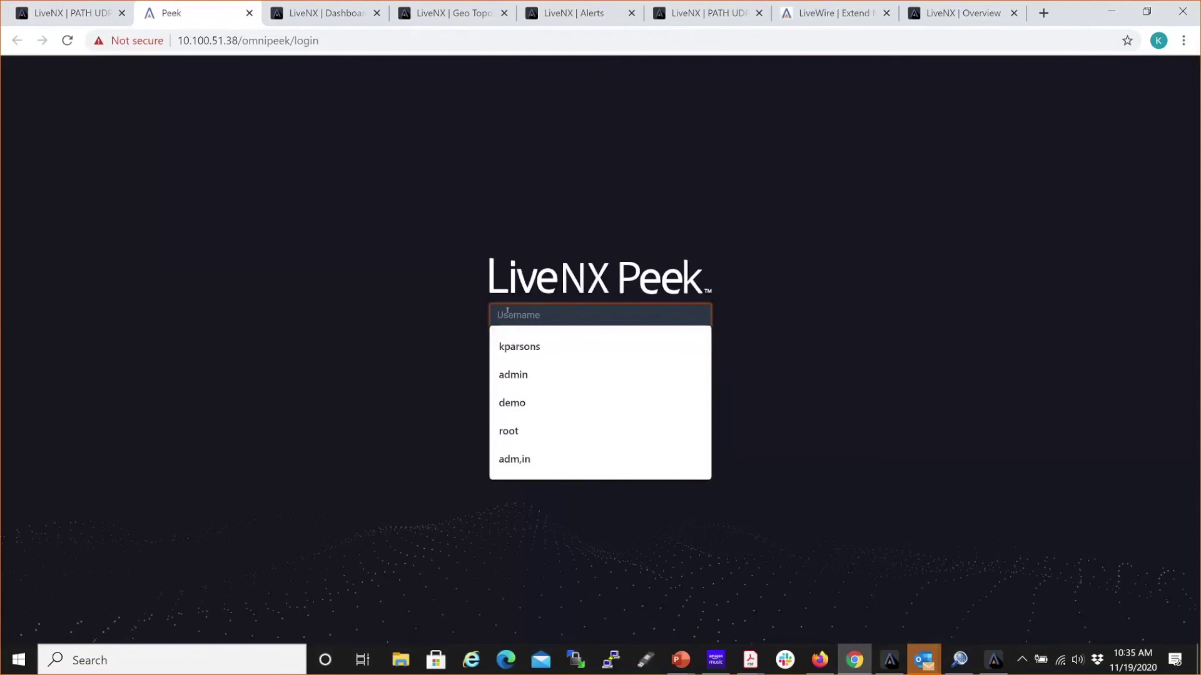
pyautogui.write('admin')
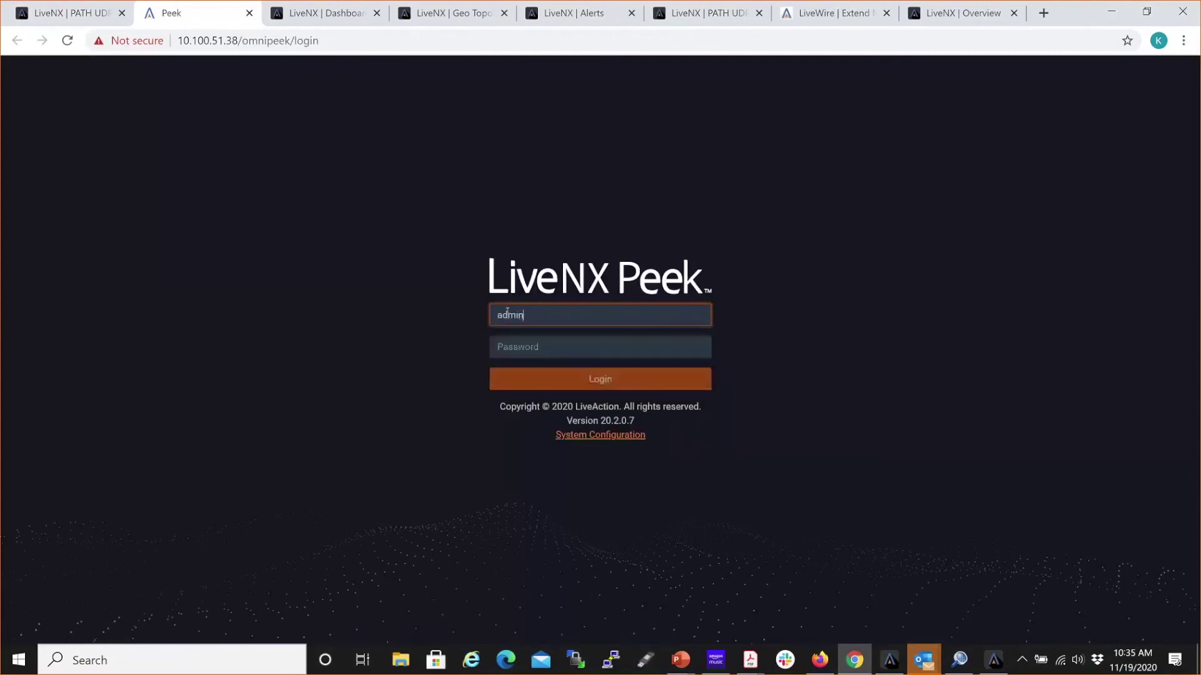
pyautogui.press('Tab')
pyautogui.write('a')
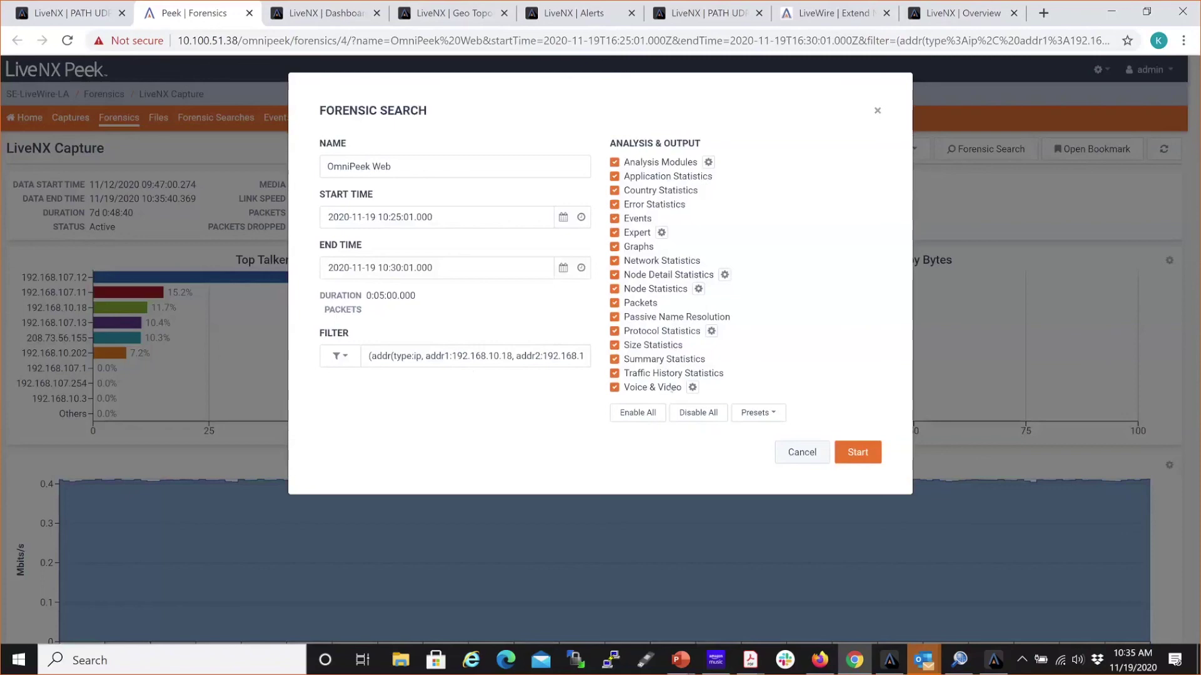
pyautogui.click(847, 454)
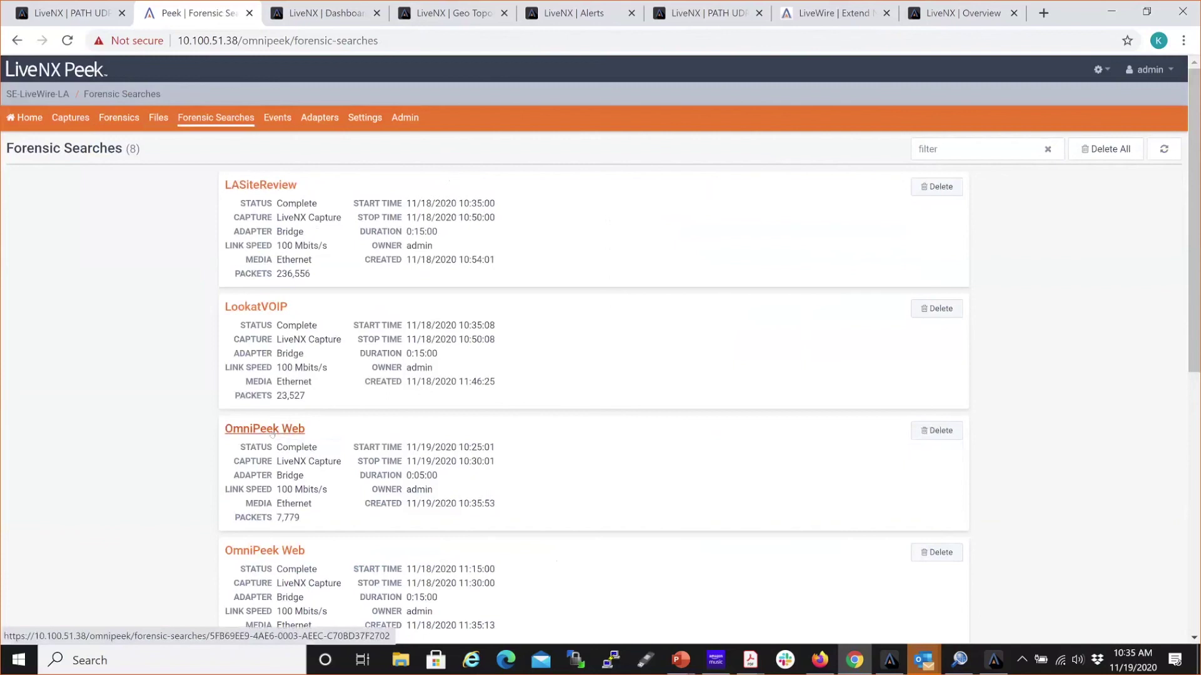
# Open the OmniPeek Web search's packet list and inspect packet 6's decode.
pyautogui.click(265, 429)
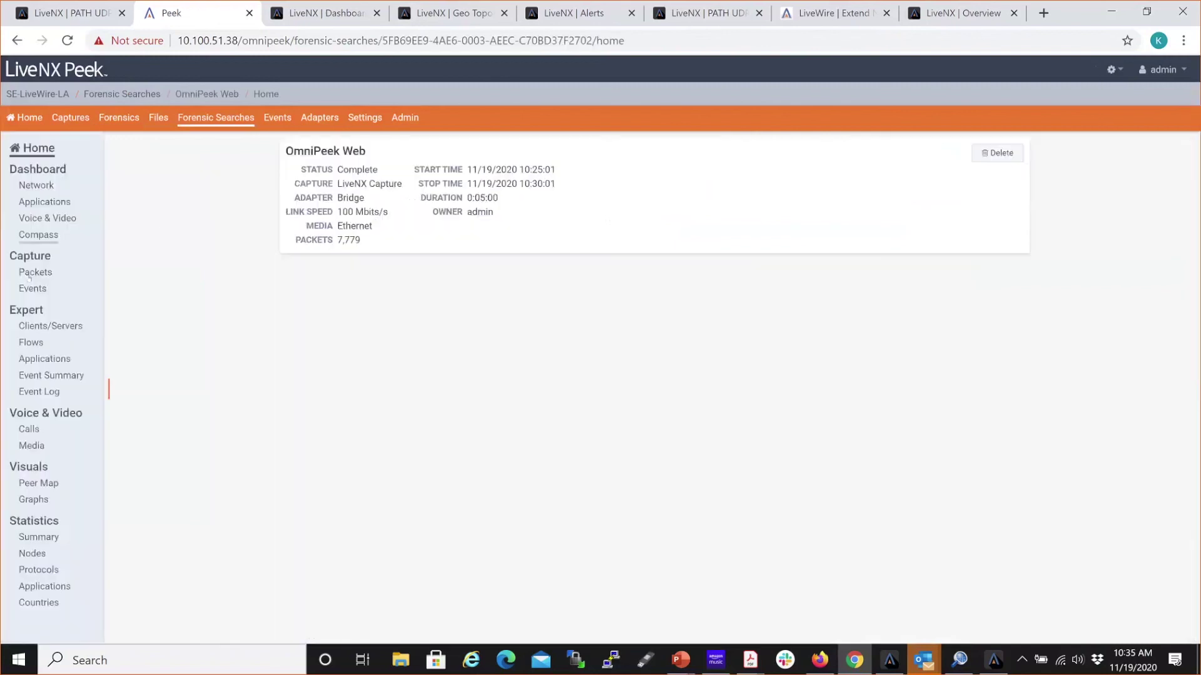
pyautogui.click(35, 273)
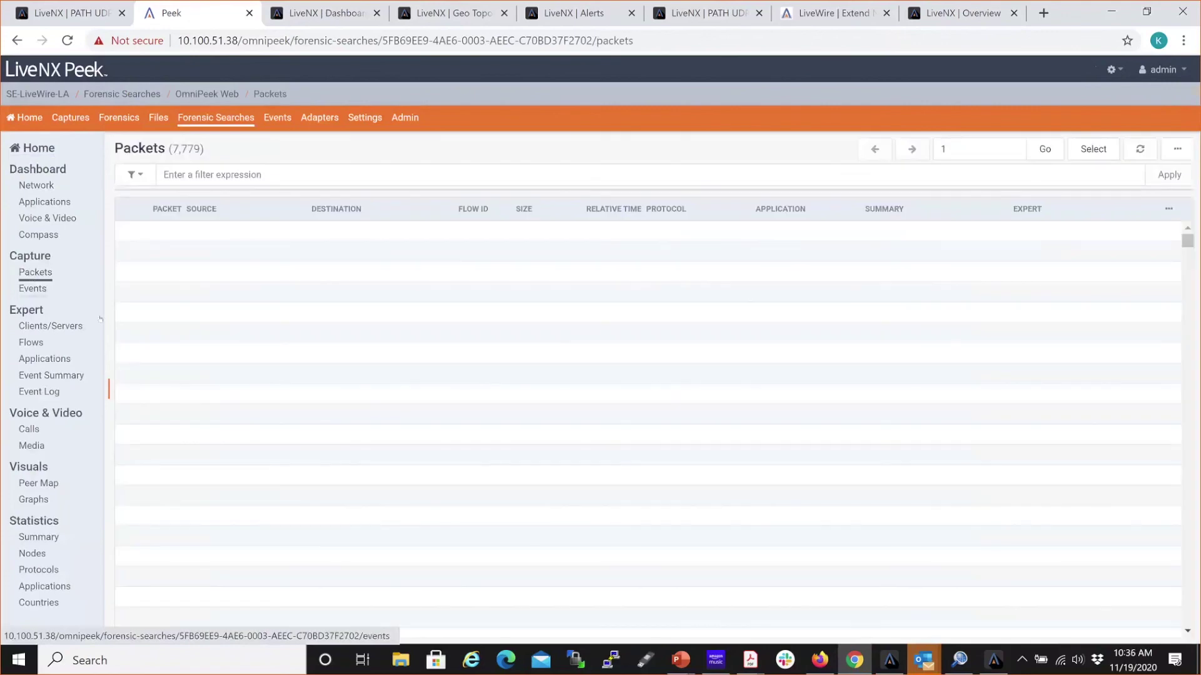
pyautogui.click(187, 338)
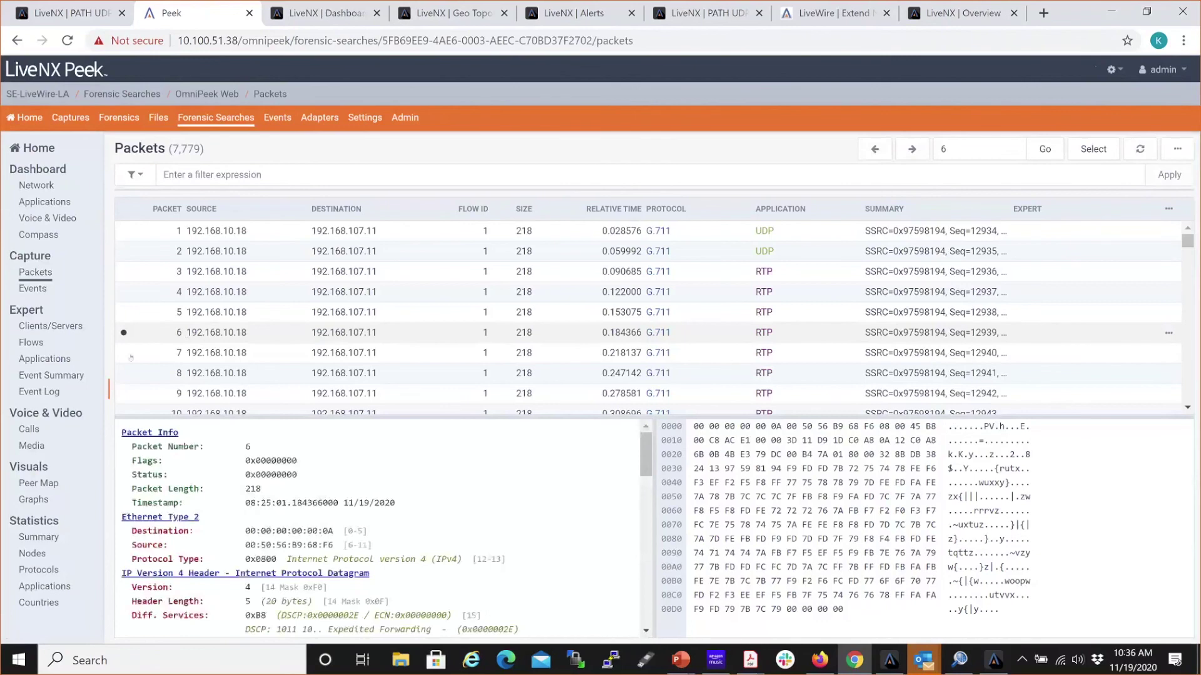
# Select the 20 packets related to the Low MOS-CQ expert event, then bring Omnipeek forward.
pyautogui.click(66, 376)
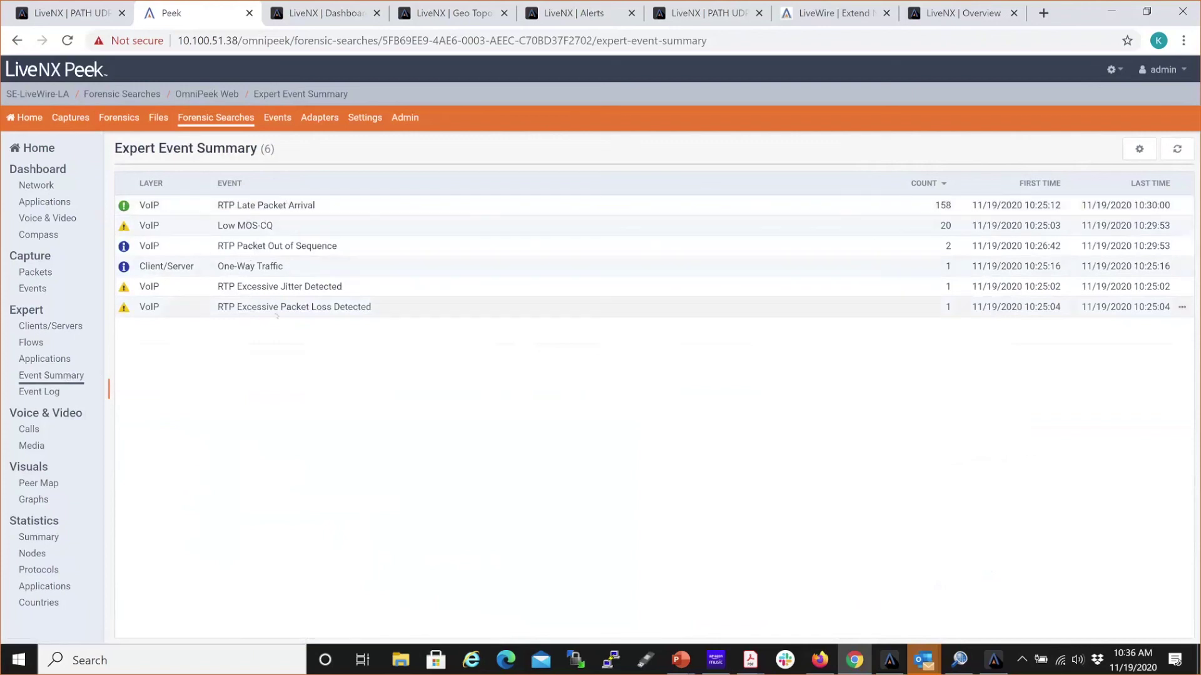
pyautogui.moveTo(1180, 246)
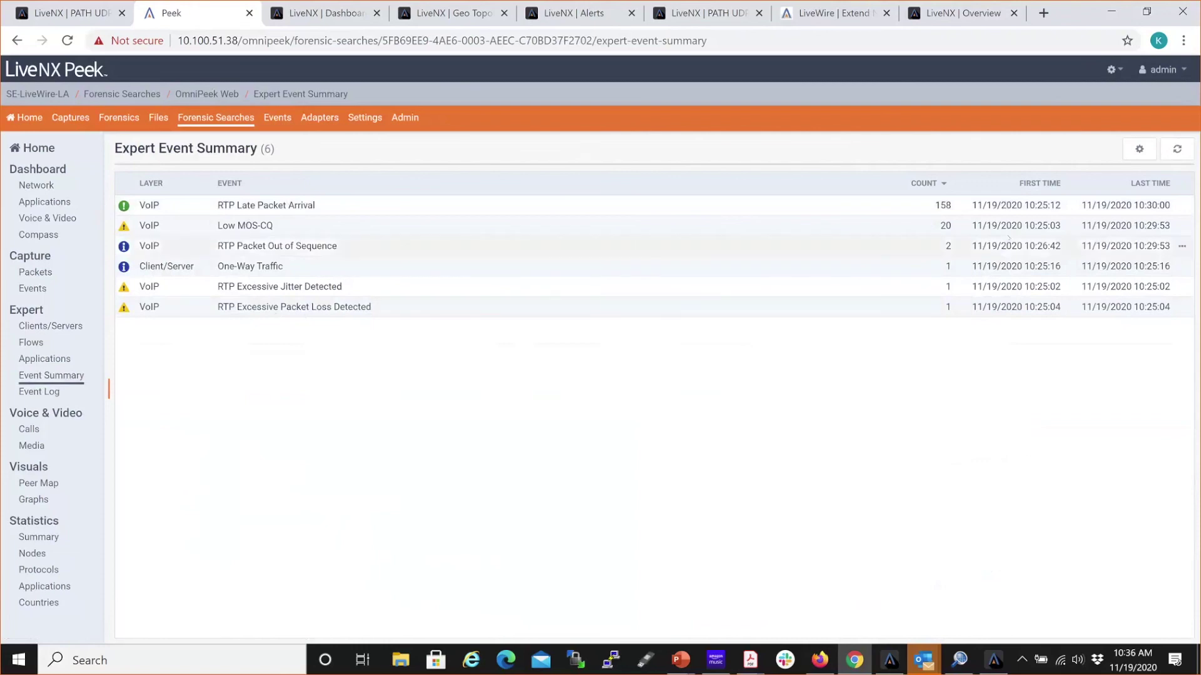
pyautogui.click(1182, 226)
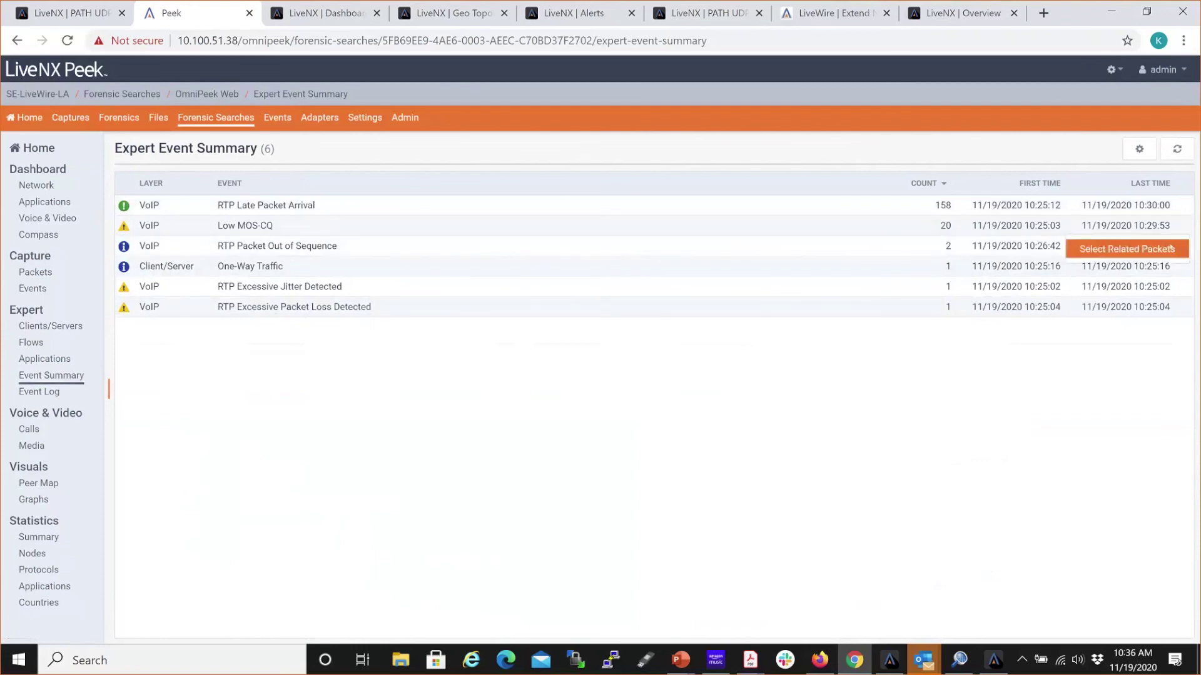
pyautogui.click(1171, 249)
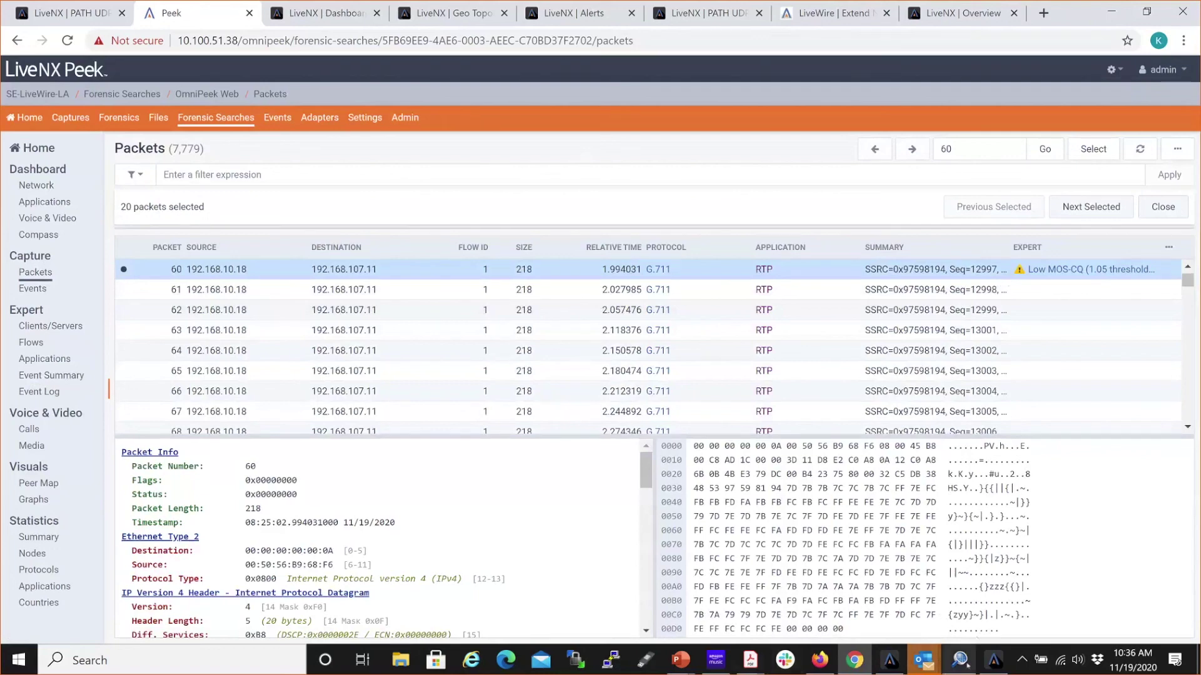
pyautogui.click(959, 660)
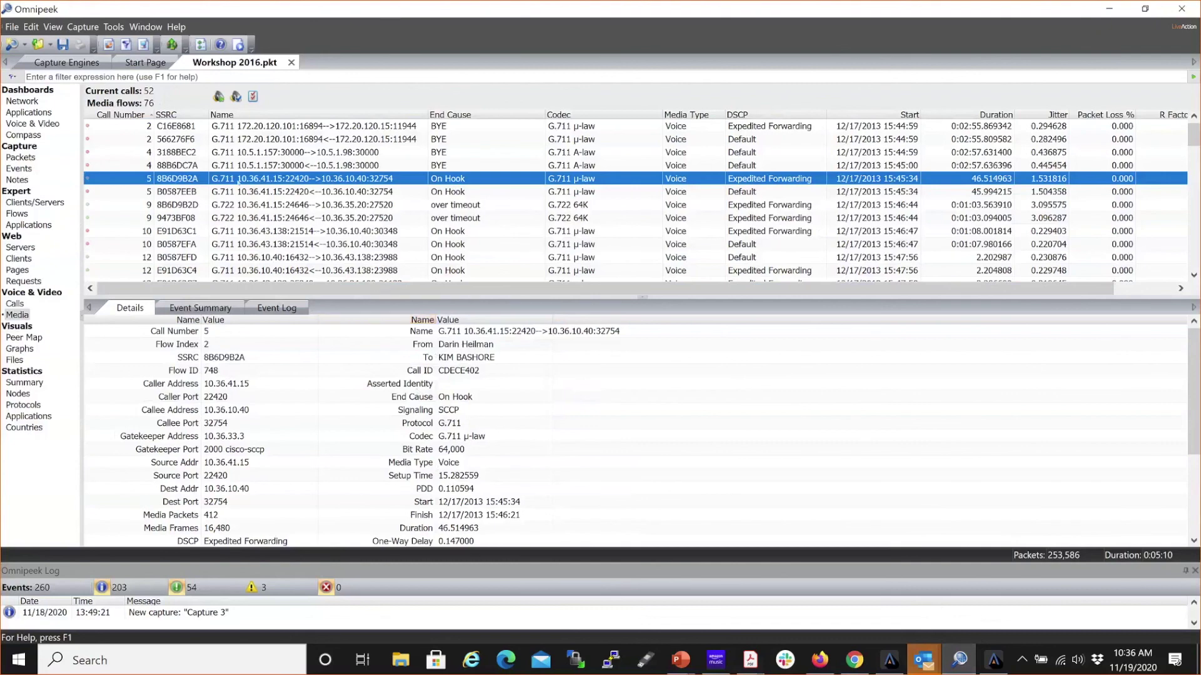
pyautogui.doubleClick(238, 179)
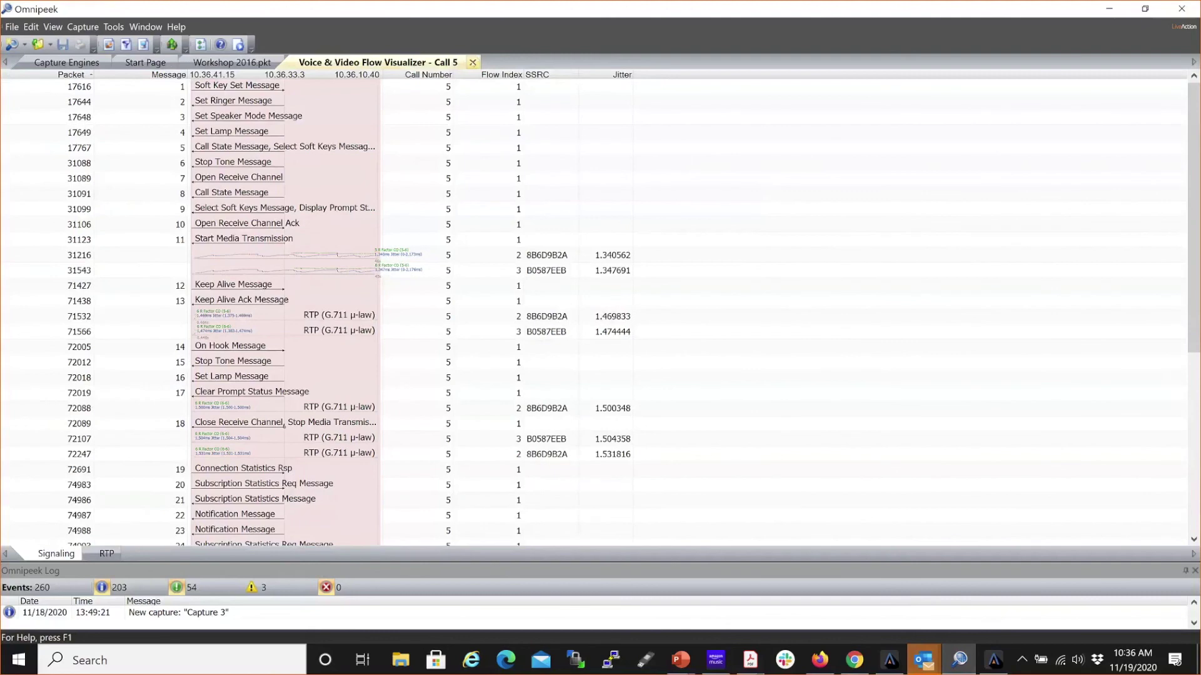
pyautogui.hotkey('ctrl', 'F4')
pyautogui.rightClick(266, 179)
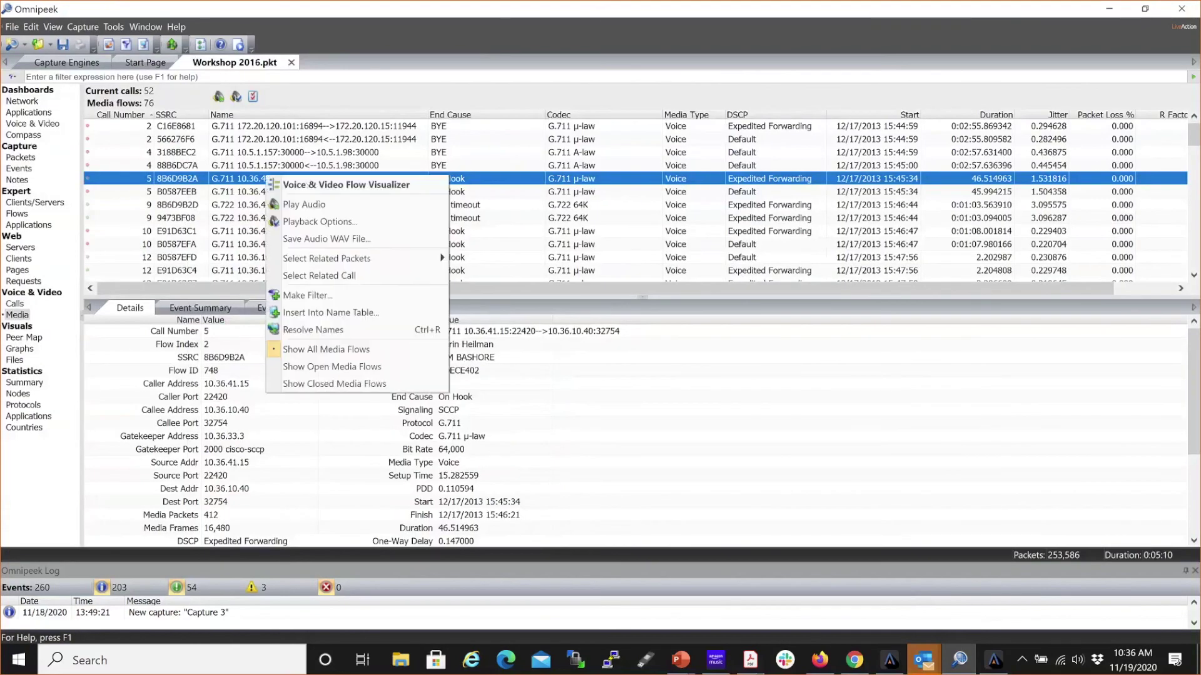
pyautogui.click(317, 204)
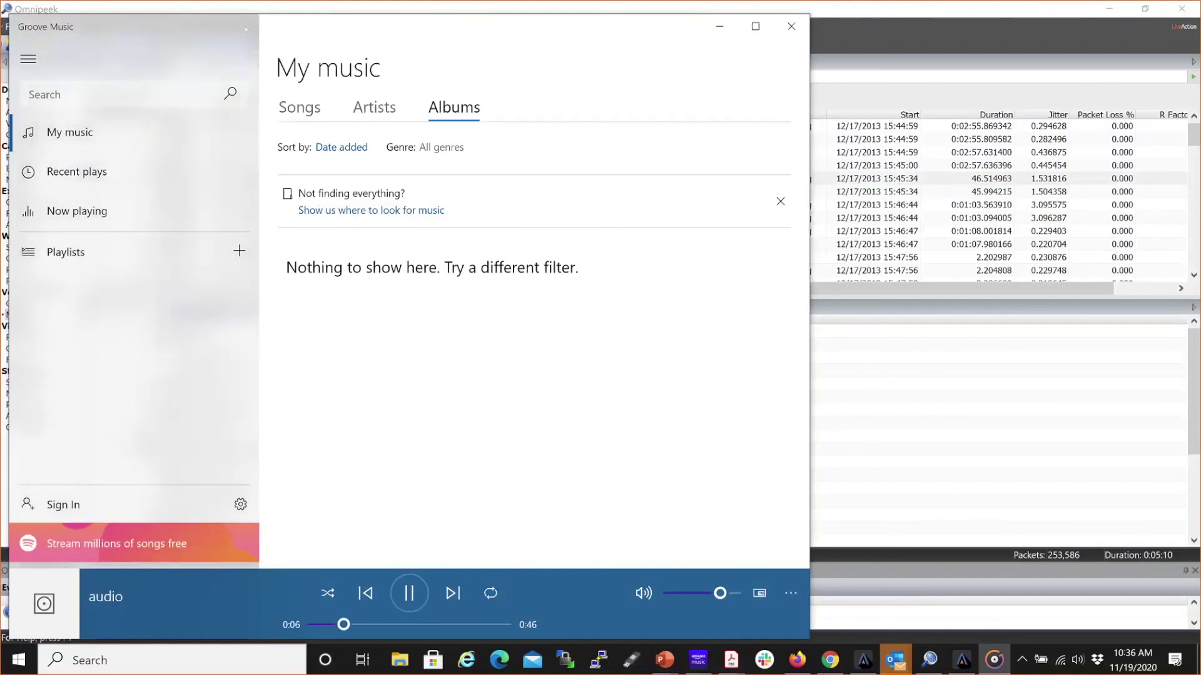
pyautogui.moveTo(797, 31); pyautogui.dragTo(795, 85)
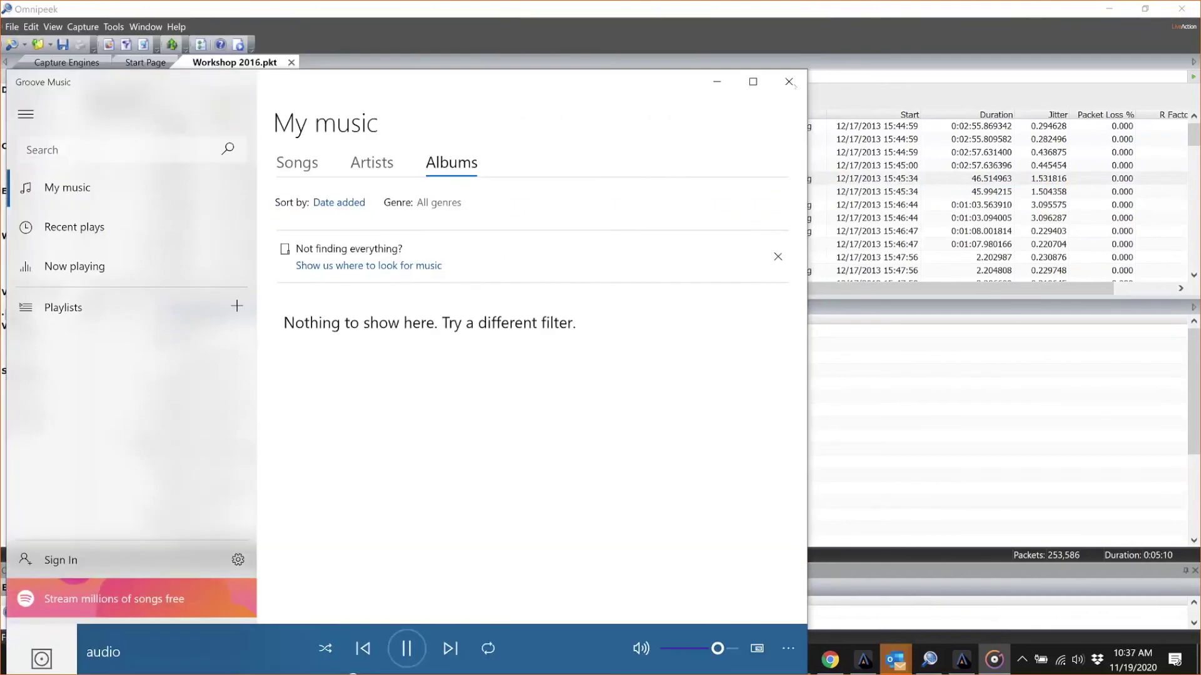
pyautogui.click(790, 82)
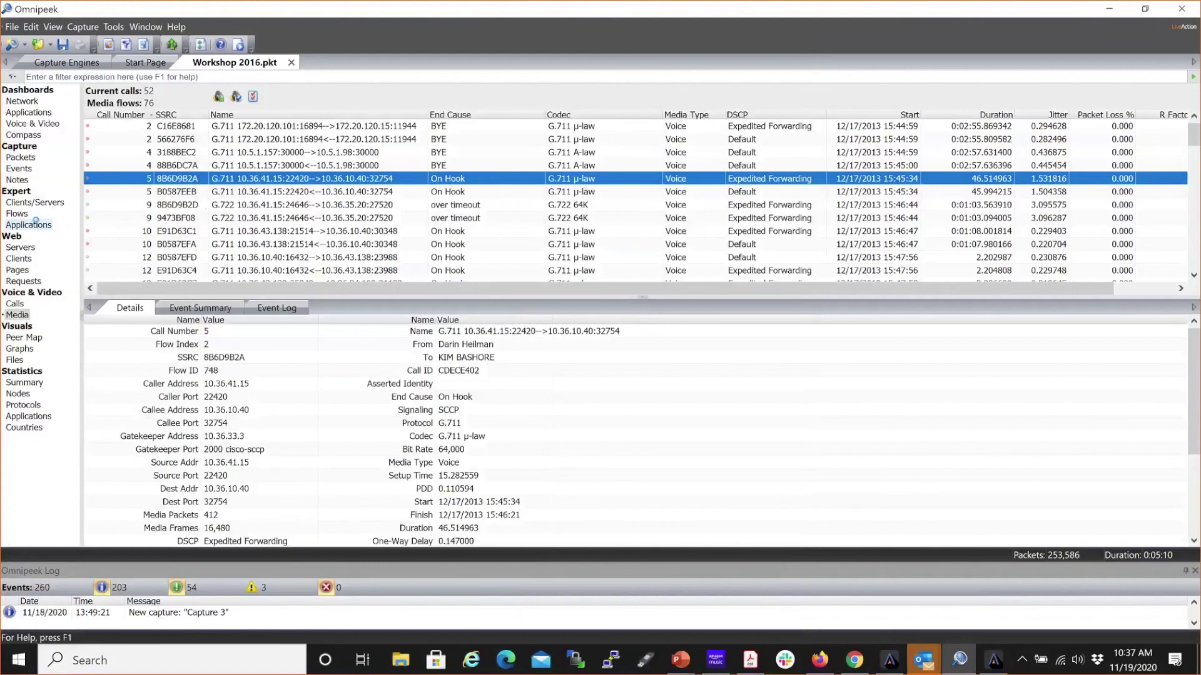
# Browse Omnipeek's expert analysis by application and by client/server, scrolling the event list.
pyautogui.click(29, 224)
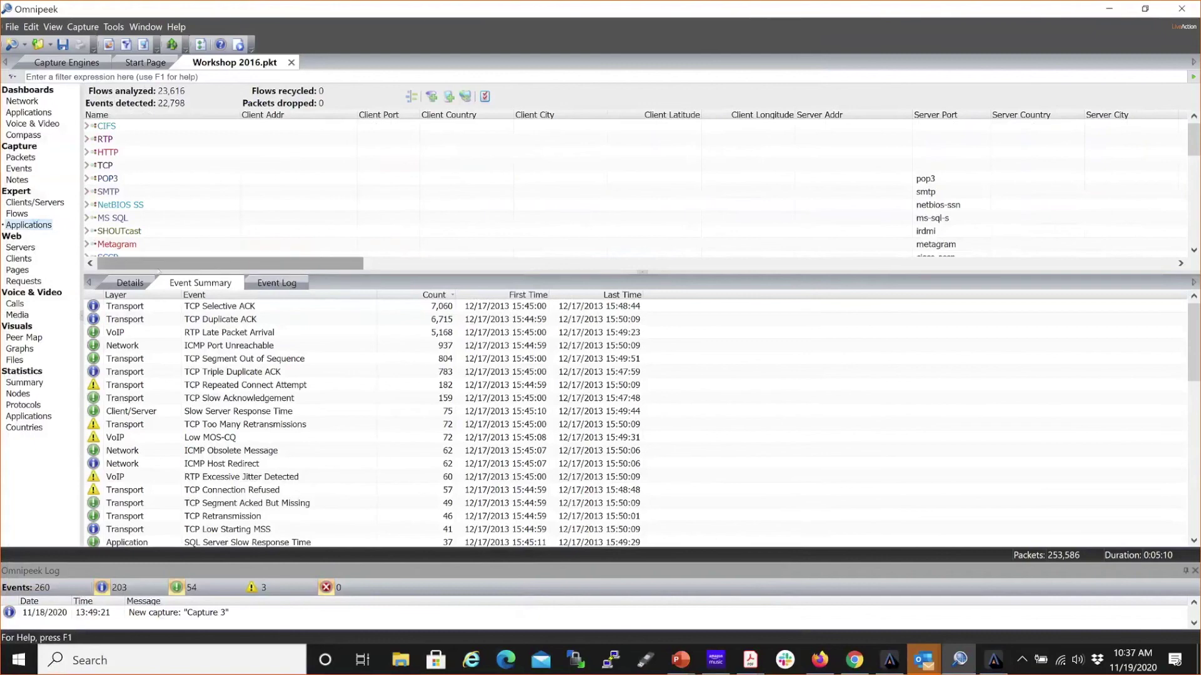
pyautogui.click(35, 202)
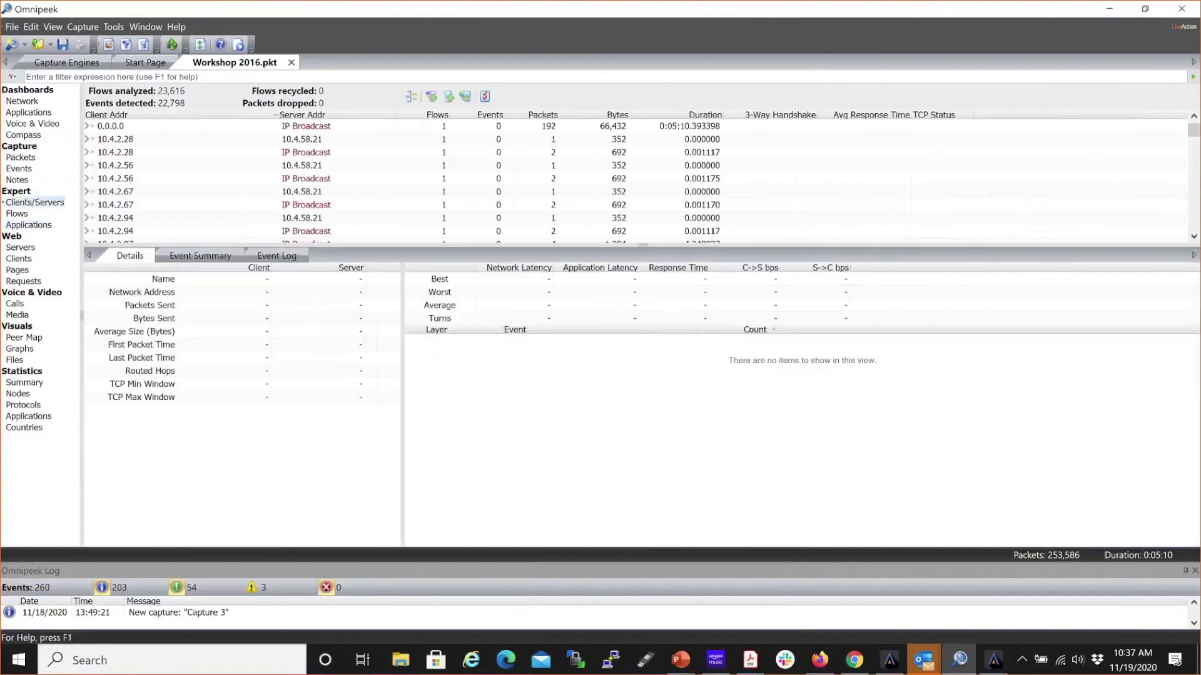
pyautogui.click(28, 224)
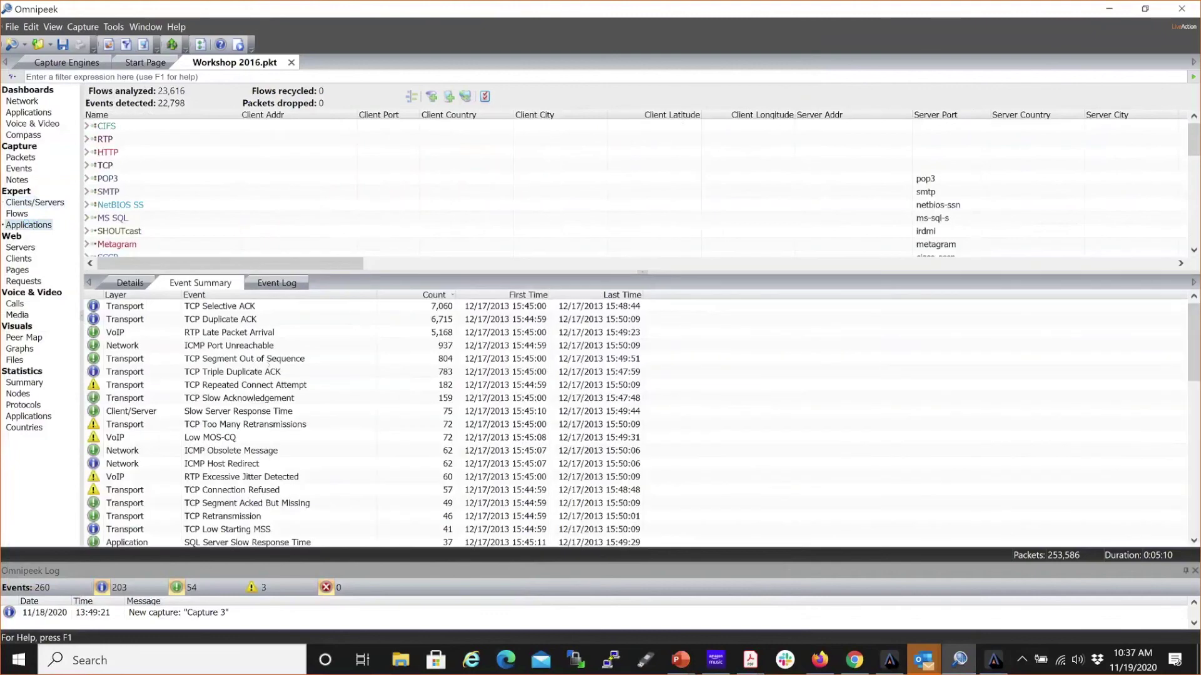
pyautogui.scroll(-1, 263, 389)
pyautogui.scroll(-1, 262, 389)
pyautogui.scroll(-1, 259, 477)
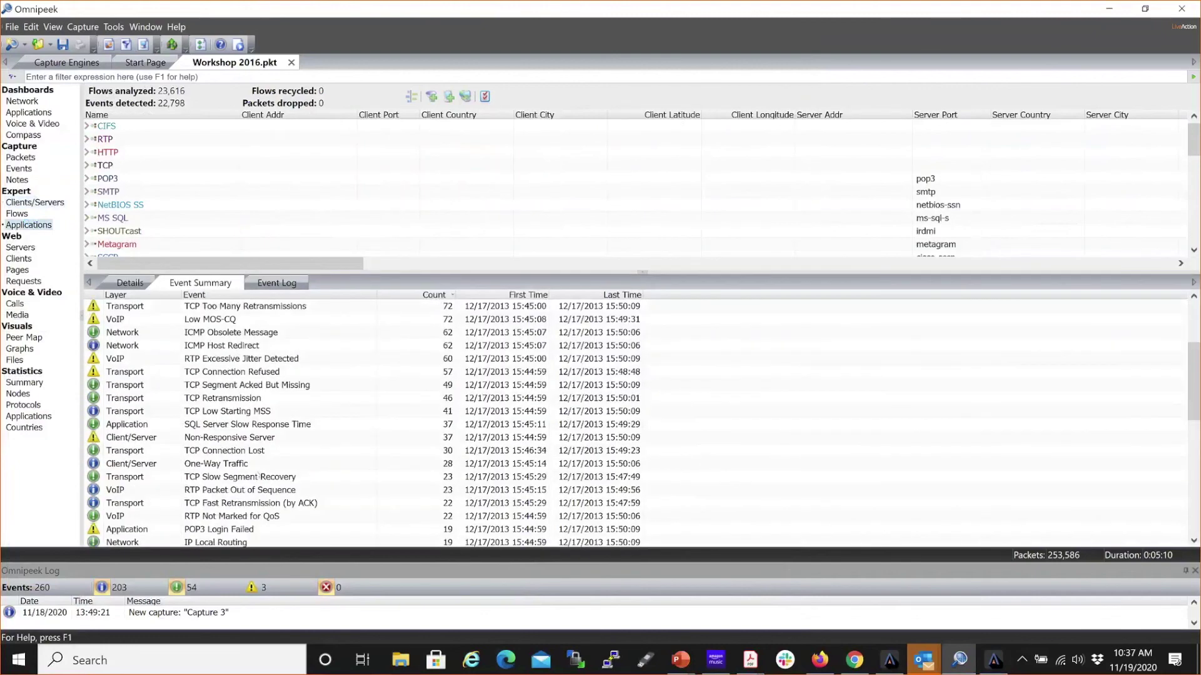
pyautogui.scroll(-1, 258, 476)
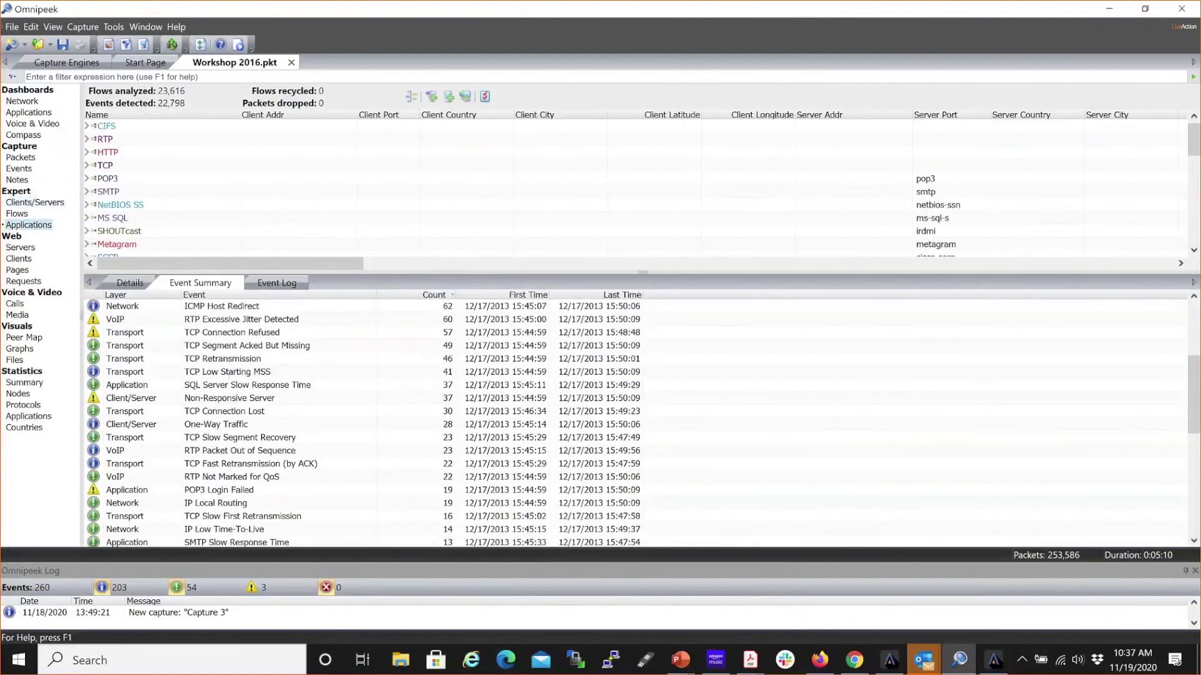
# Open a Flow Visualizer for the 4060↔ms-sql-s flow behind the SQL Server Slow Response Time event.
pyautogui.click(227, 385)
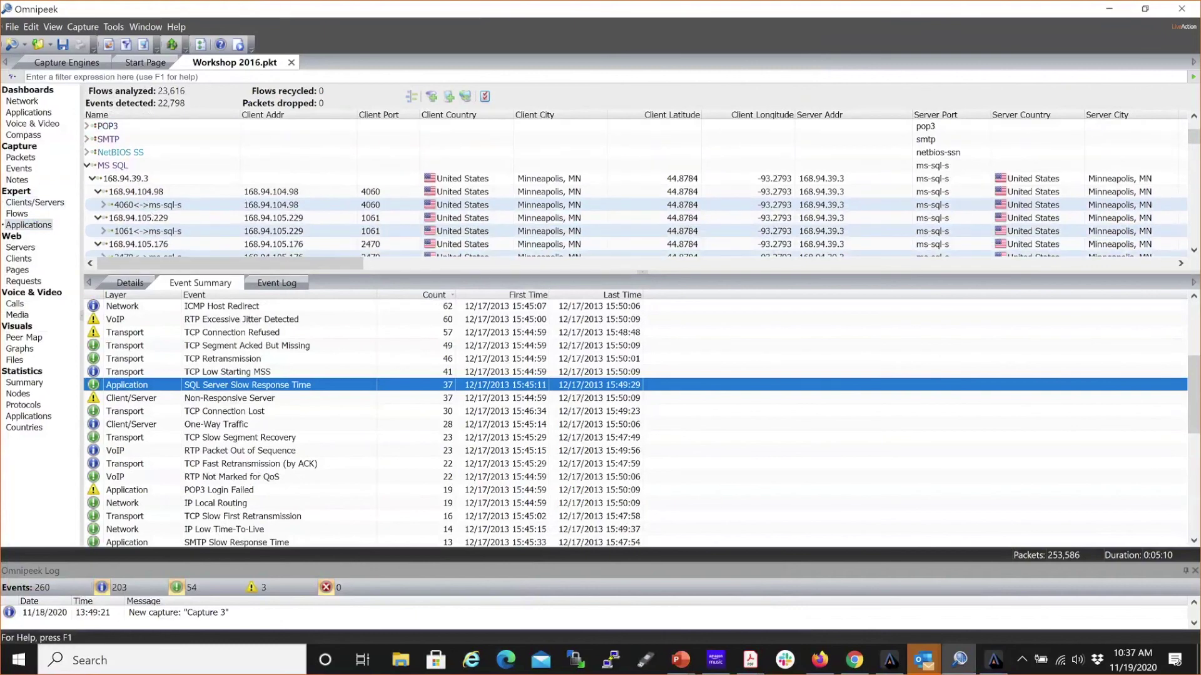
pyautogui.rightClick(143, 208)
pyautogui.click(201, 216)
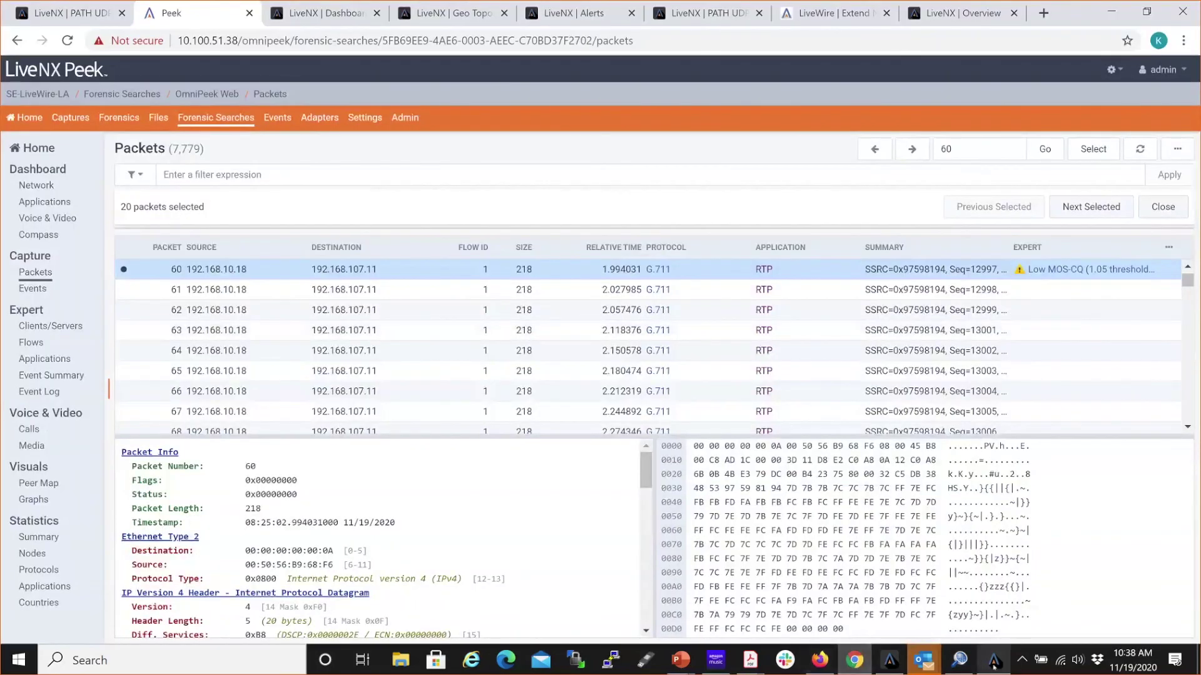
pyautogui.moveTo(995, 661)
pyautogui.moveTo(992, 587)
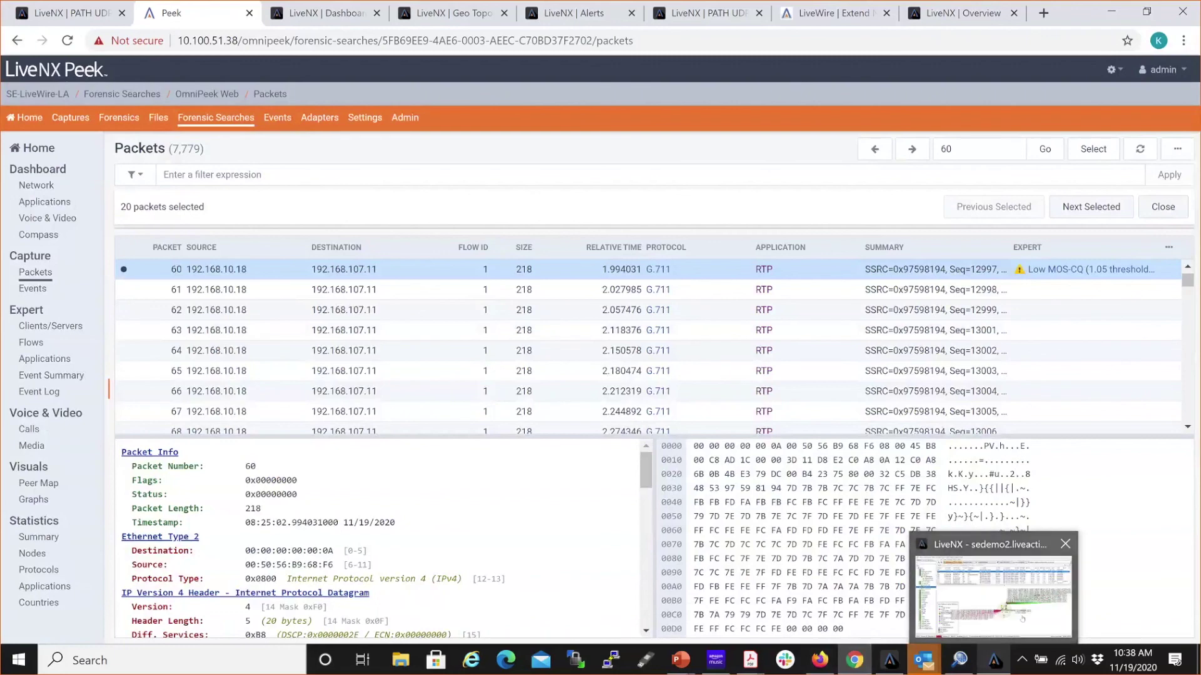
# In LiveNX, show Firewall-type flows for the Internet site's ASA Firewall.
pyautogui.click(1023, 619)
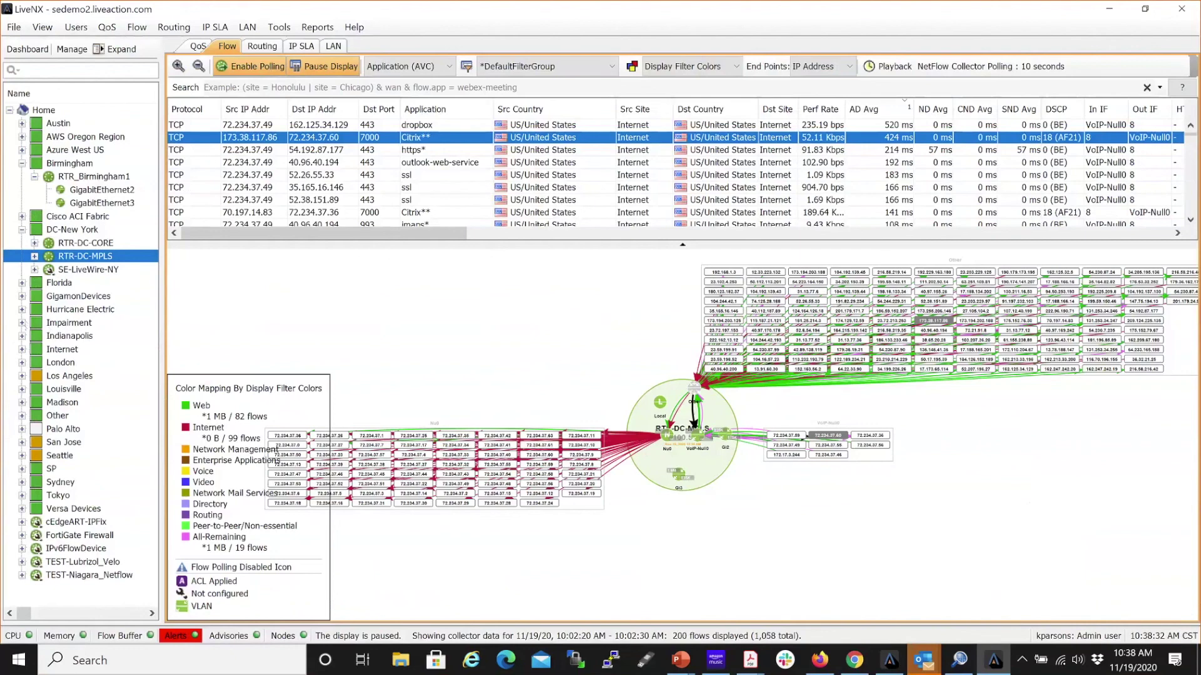
pyautogui.click(22, 323)
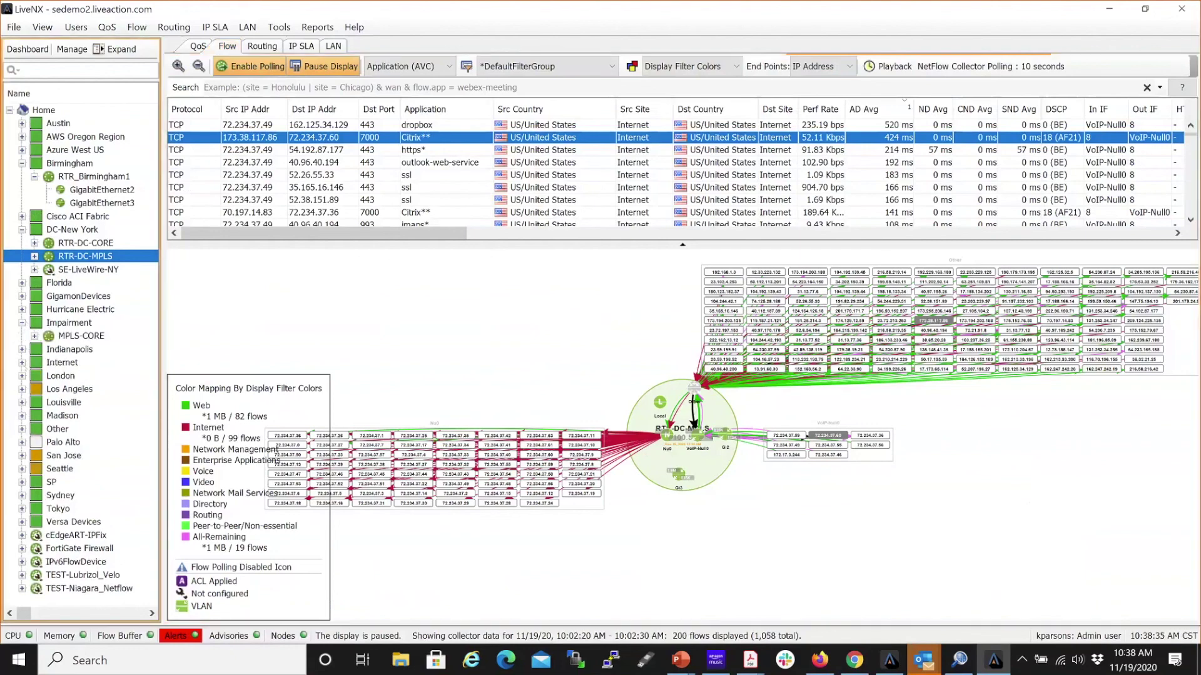
pyautogui.click(22, 363)
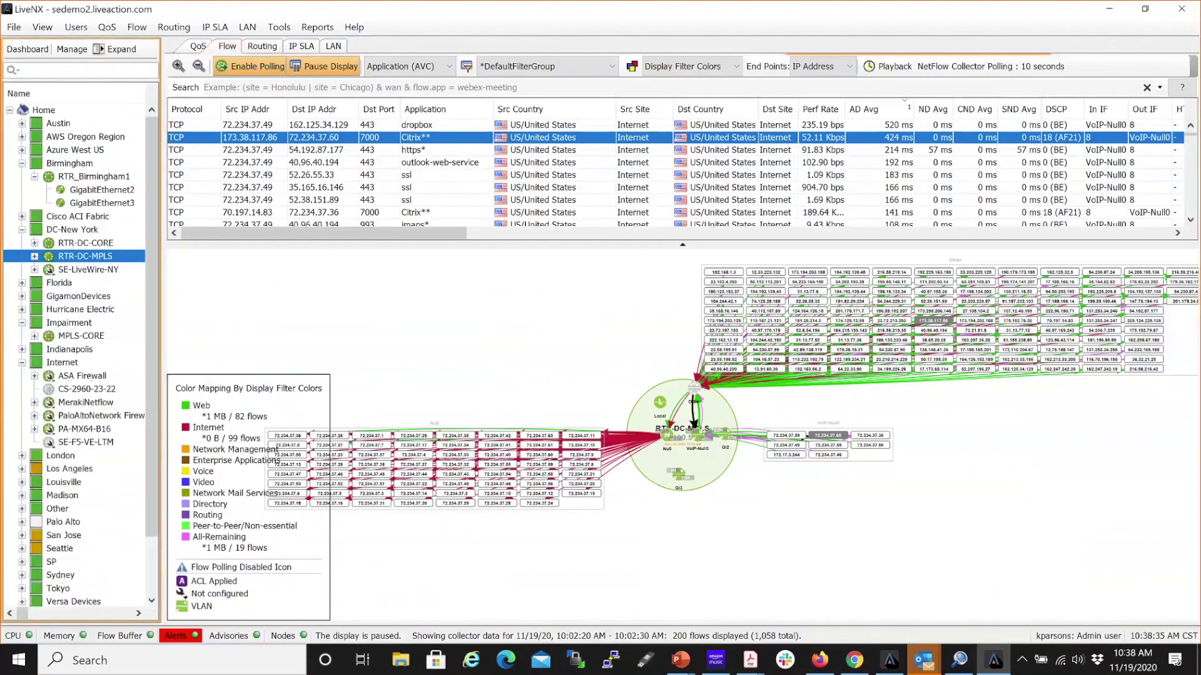
pyautogui.click(81, 375)
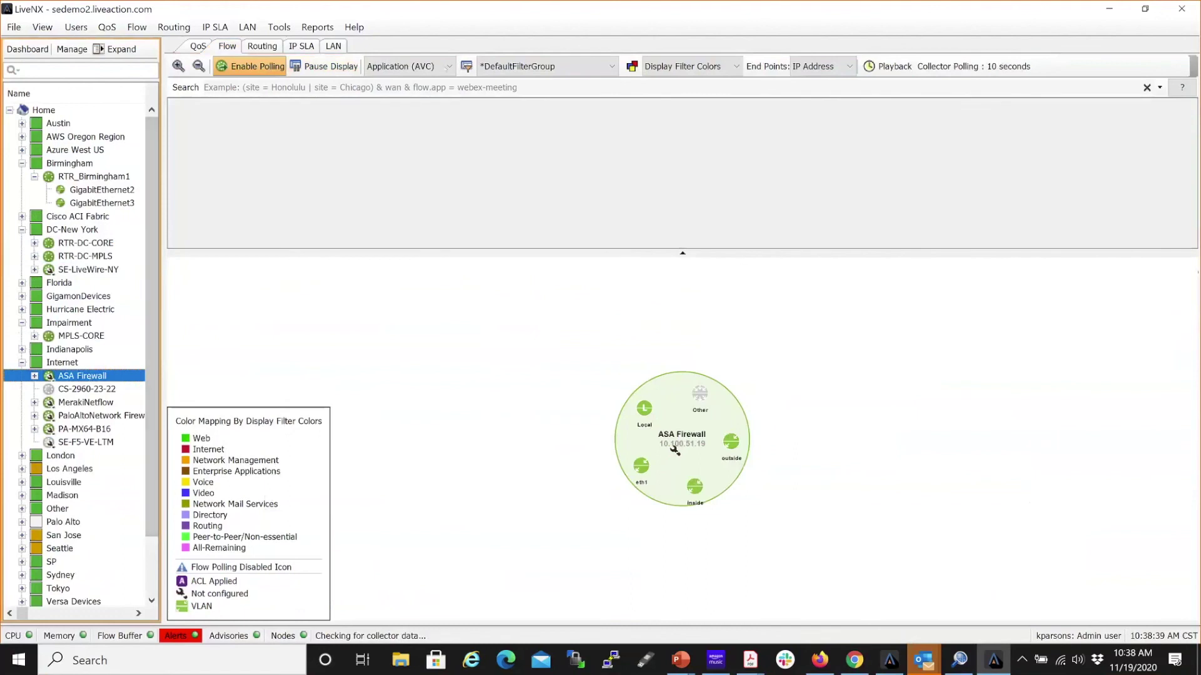
pyautogui.click(431, 66)
pyautogui.click(418, 105)
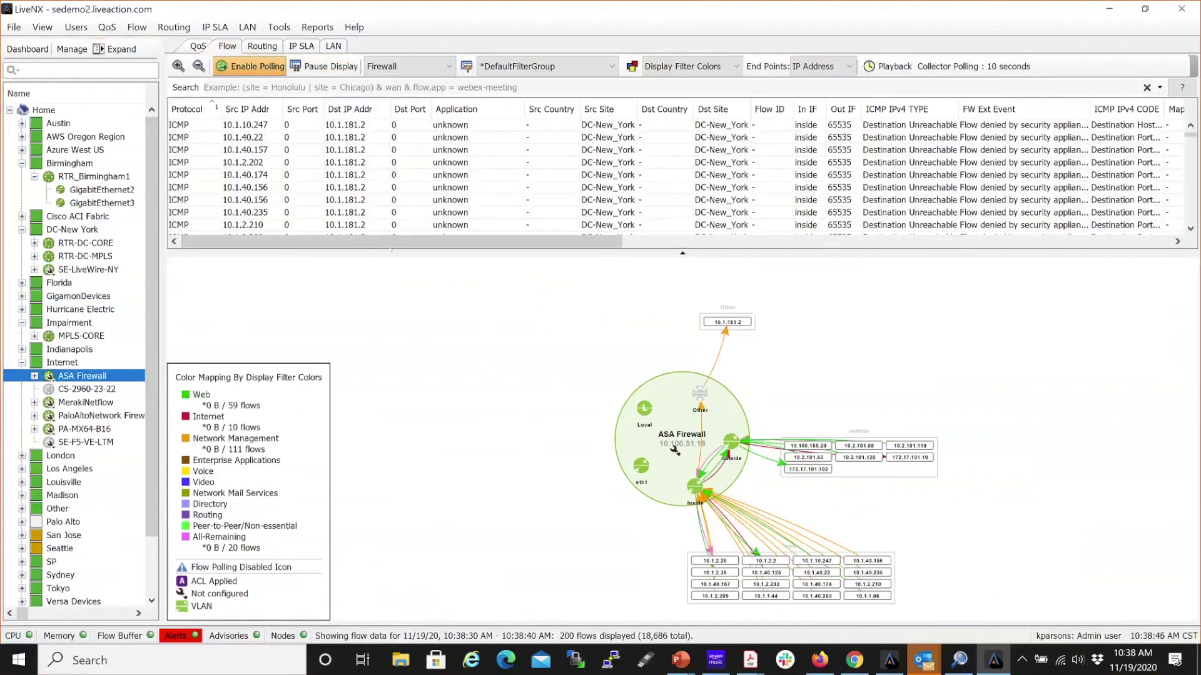
pyautogui.moveTo(401, 242); pyautogui.dragTo(558, 242)
pyautogui.click(623, 138)
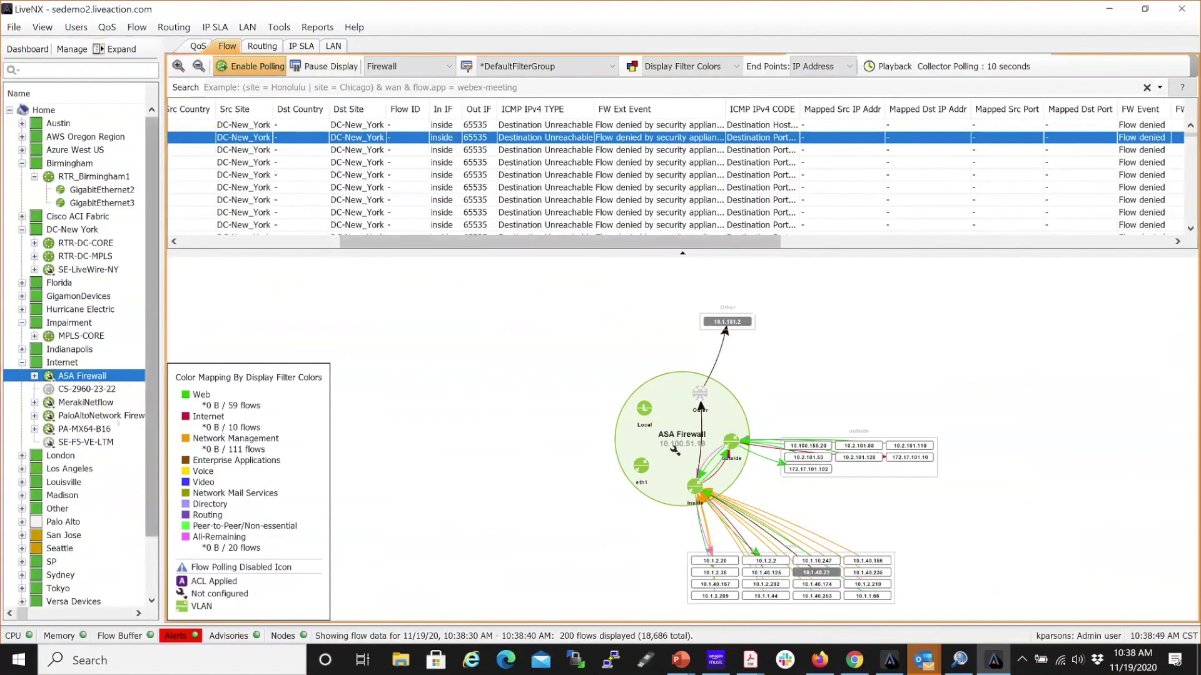
# Show the PaloAltoNetwork Firewall's flows and step through rows, highlighting their endpoints on the map.
pyautogui.click(116, 416)
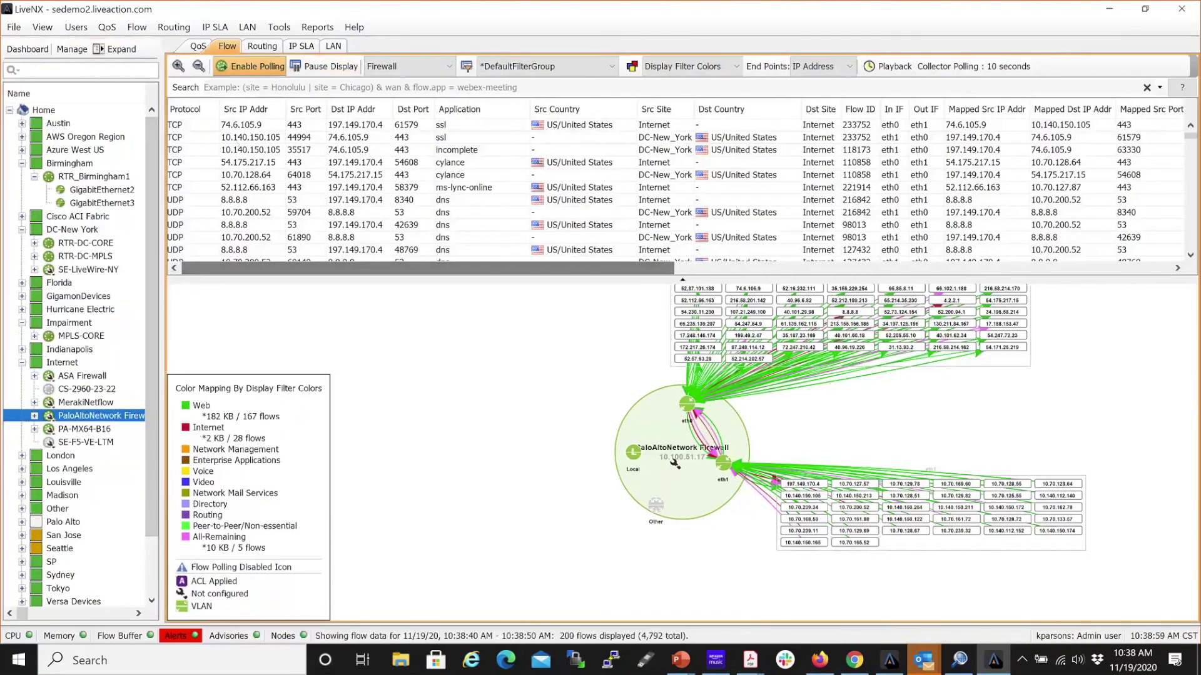
pyautogui.click(279, 125)
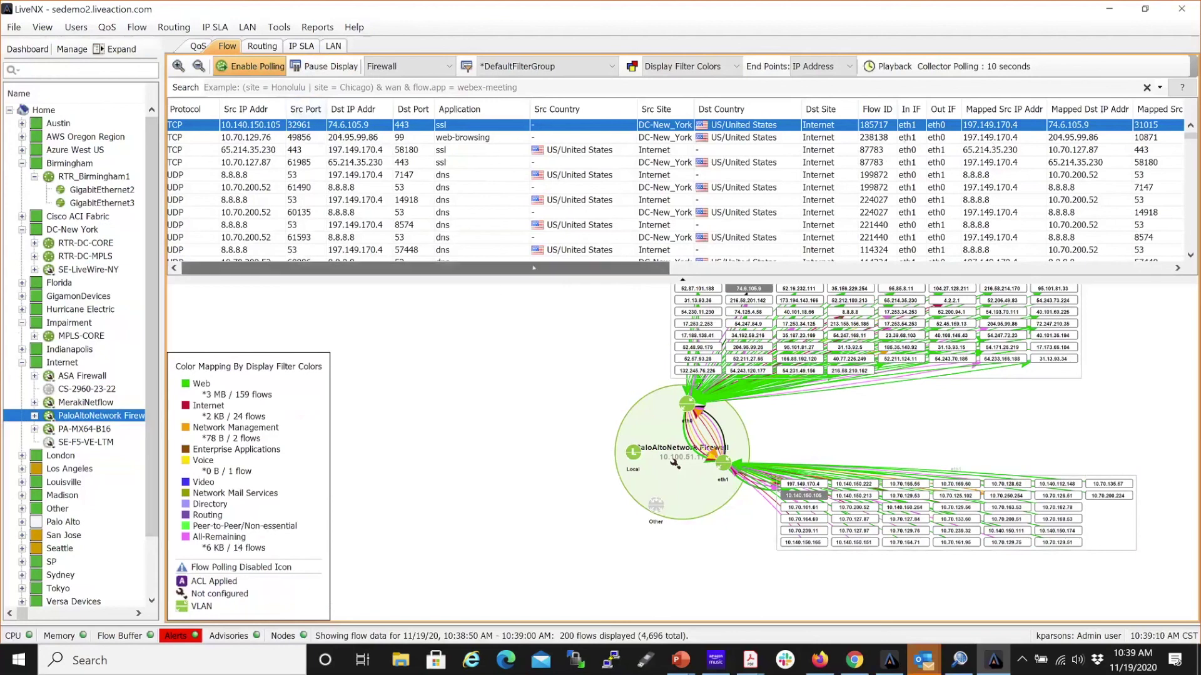
pyautogui.moveTo(533, 268); pyautogui.dragTo(1030, 267)
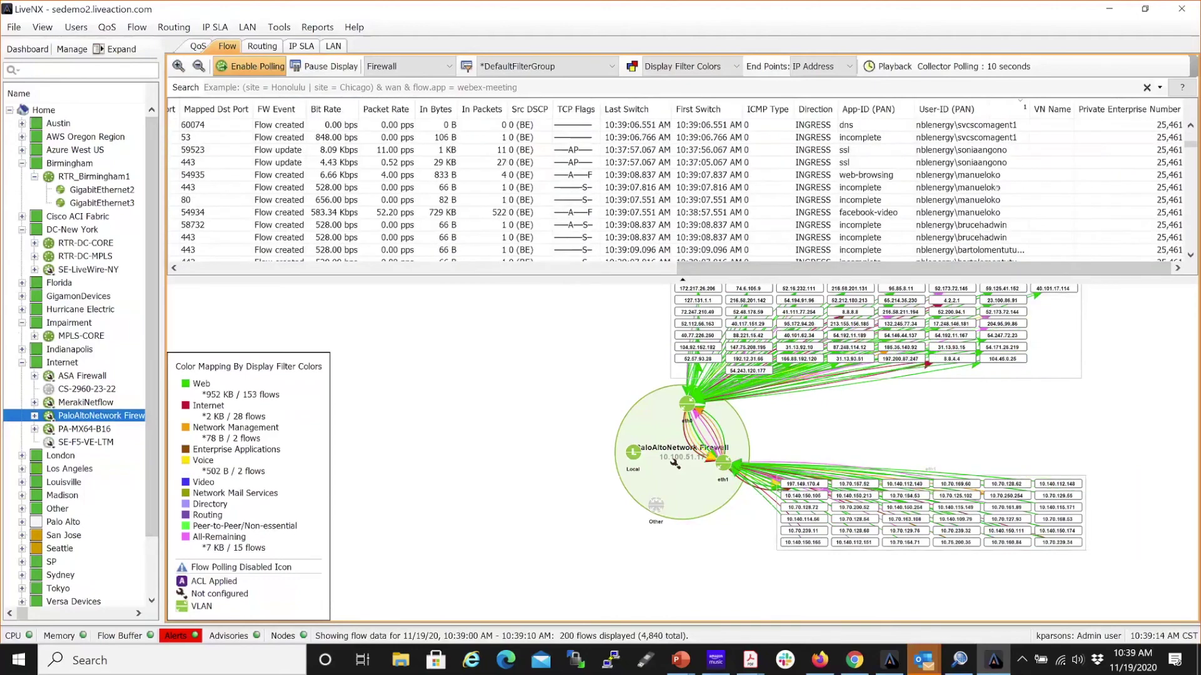
pyautogui.click(938, 187)
pyautogui.press('Up')
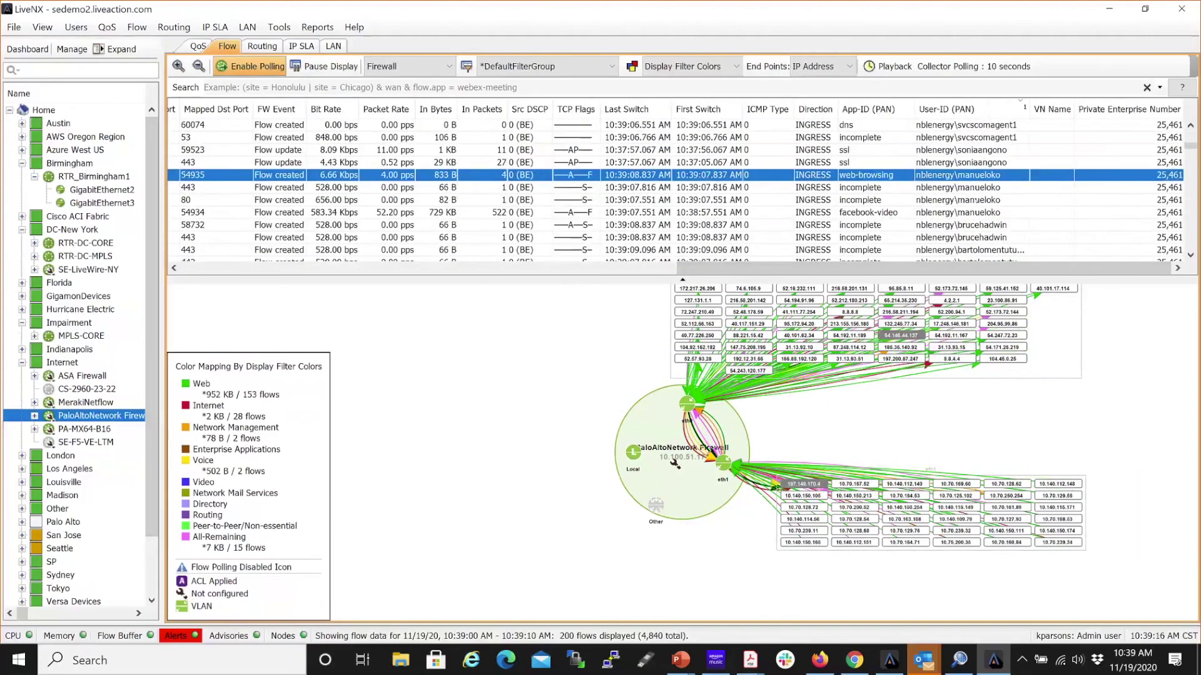
pyautogui.press('Down')
pyautogui.press('Down')
pyautogui.press('Down')
pyautogui.press('Down')
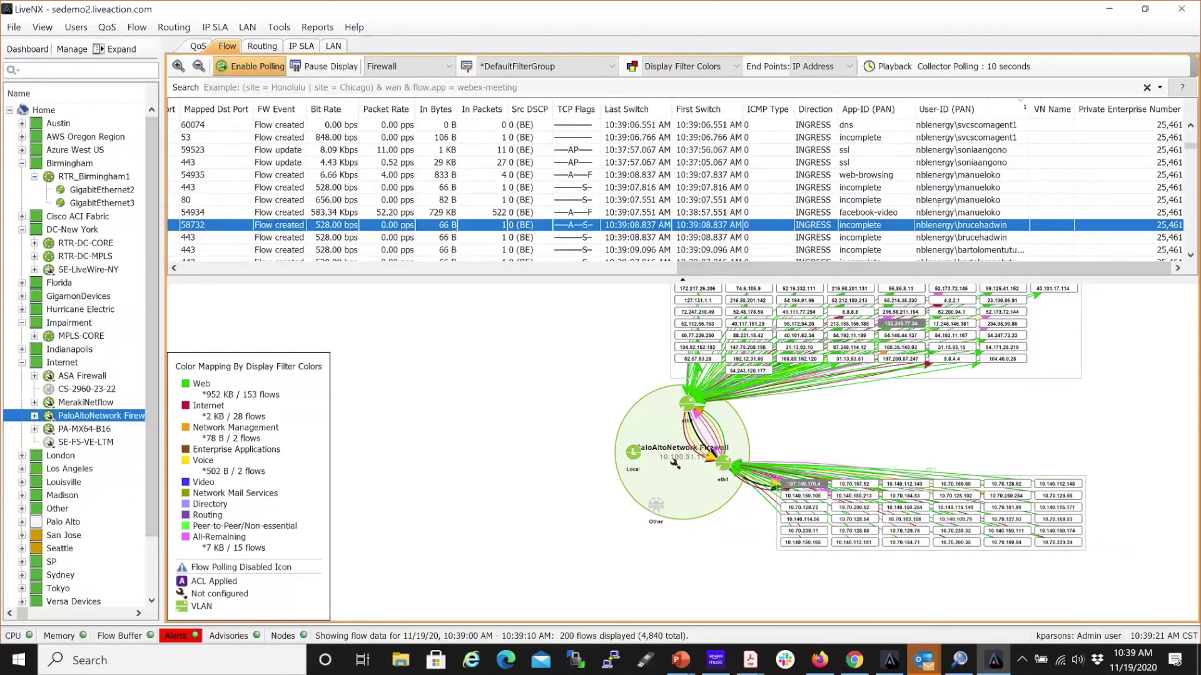
pyautogui.moveTo(795, 270); pyautogui.dragTo(339, 303)
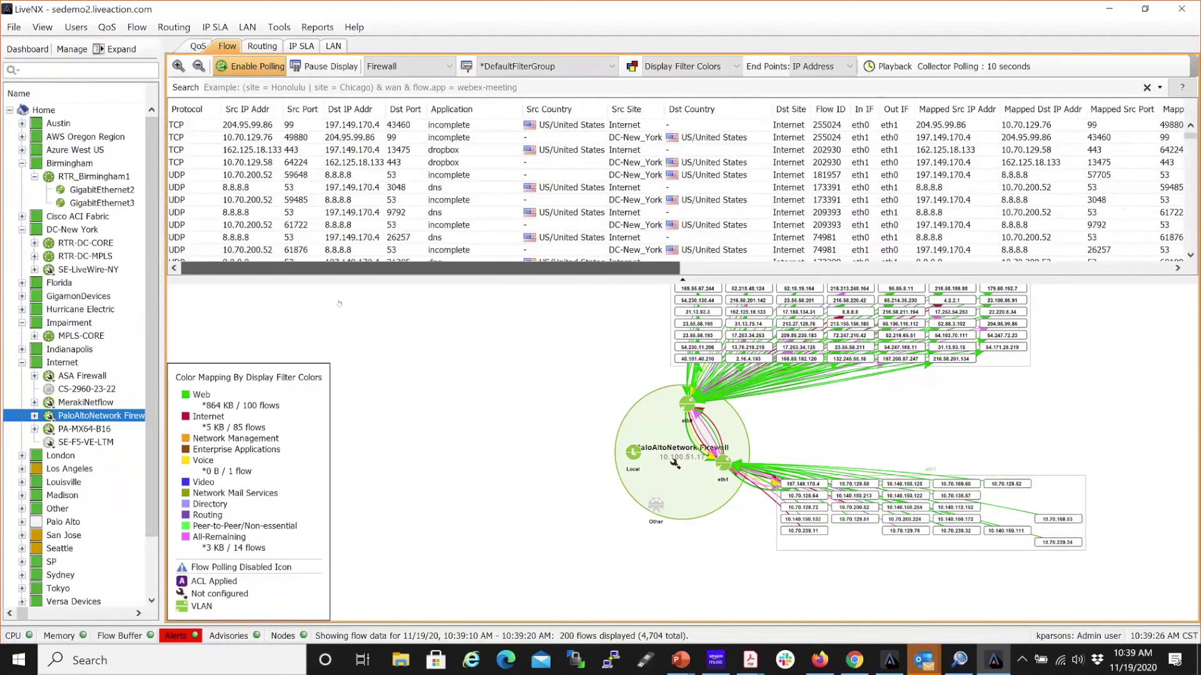
pyautogui.scroll(-2, 57, 535)
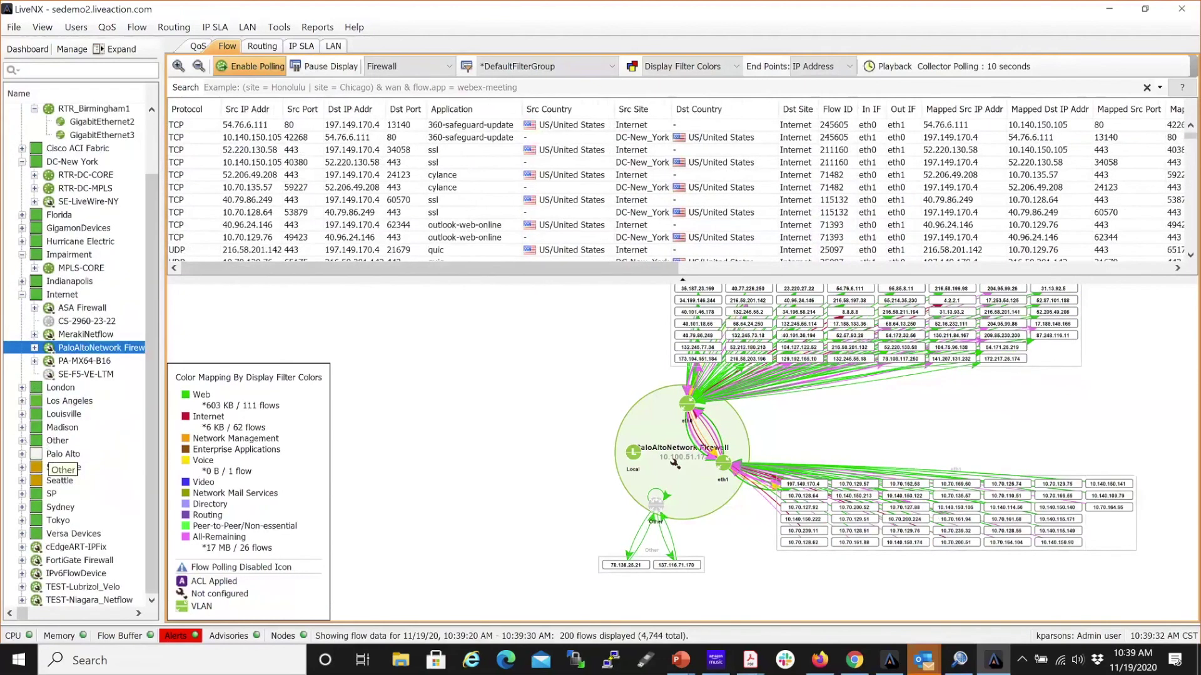
# Show WLCFLowDevice's flows under the Other site as Wireless flows, then return to the Peek packet list.
pyautogui.click(22, 440)
pyautogui.click(89, 493)
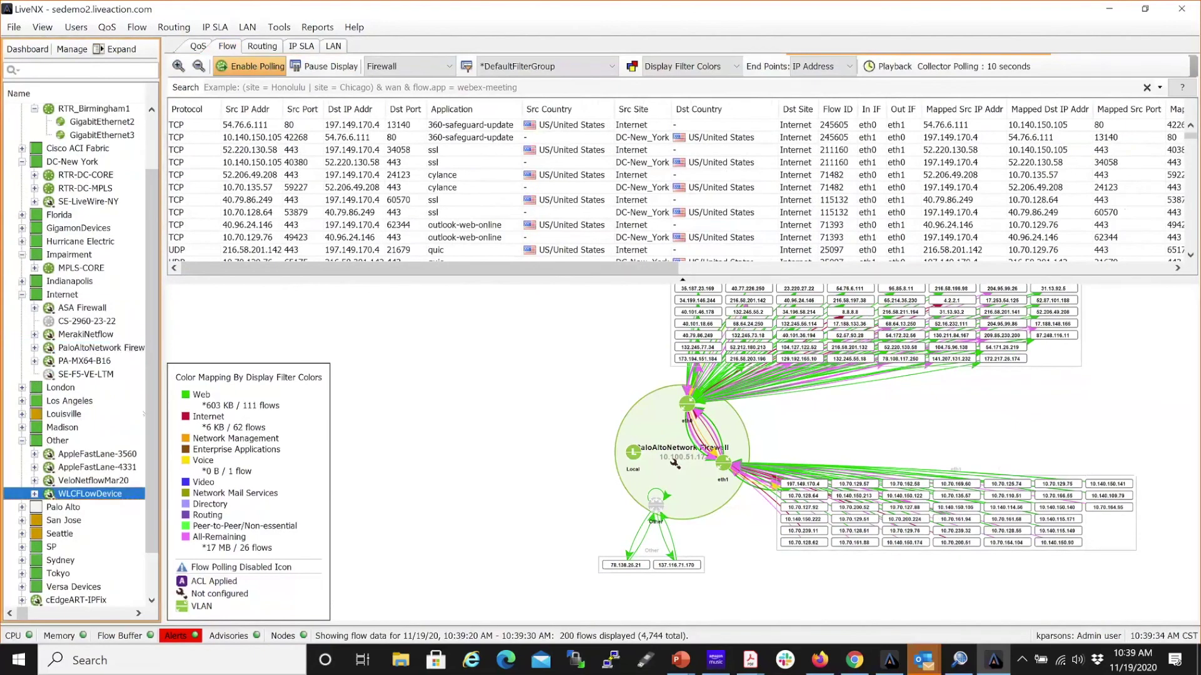
pyautogui.click(449, 66)
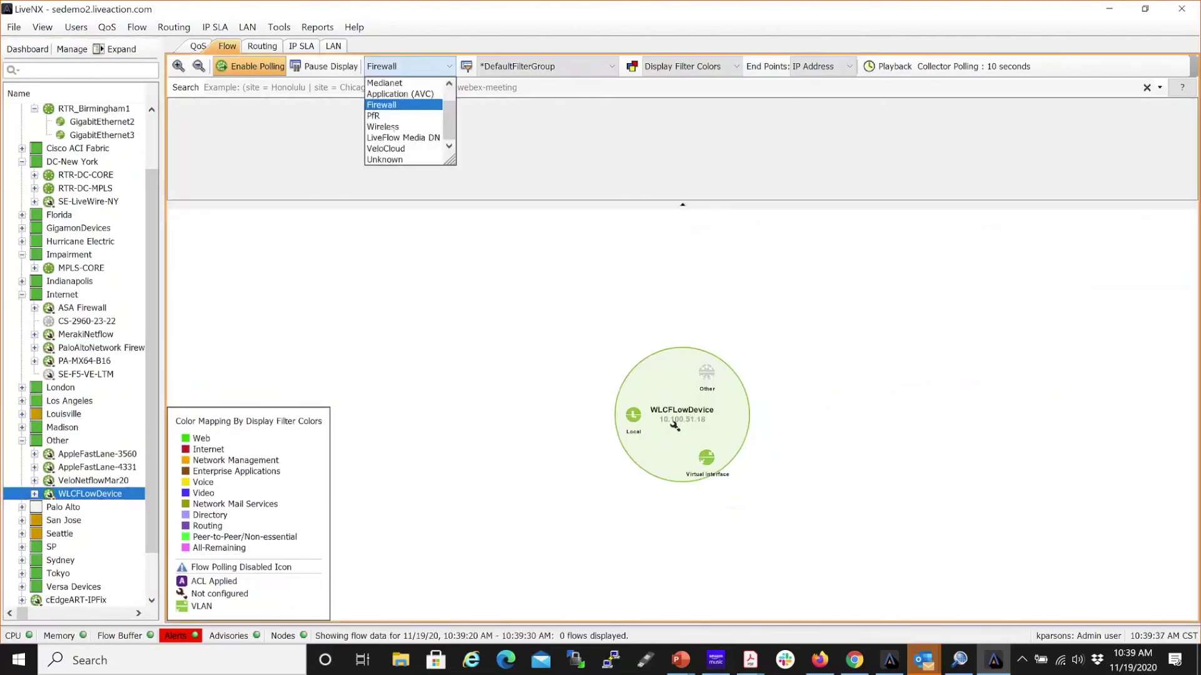
pyautogui.click(383, 126)
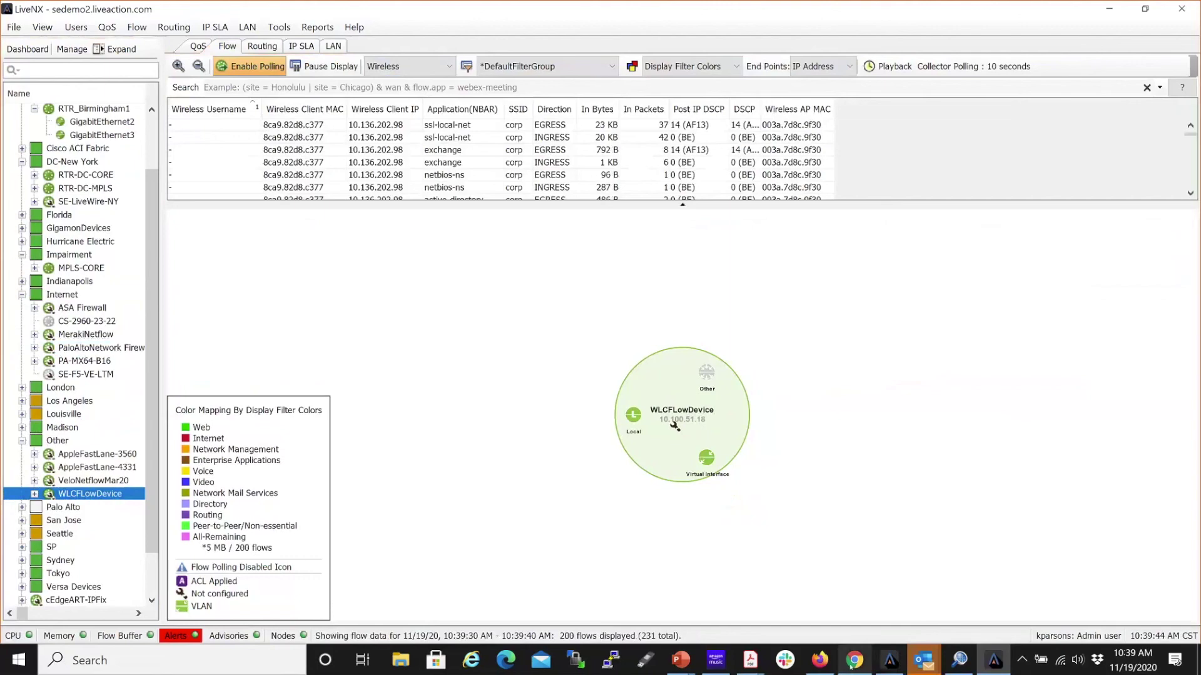
pyautogui.click(854, 660)
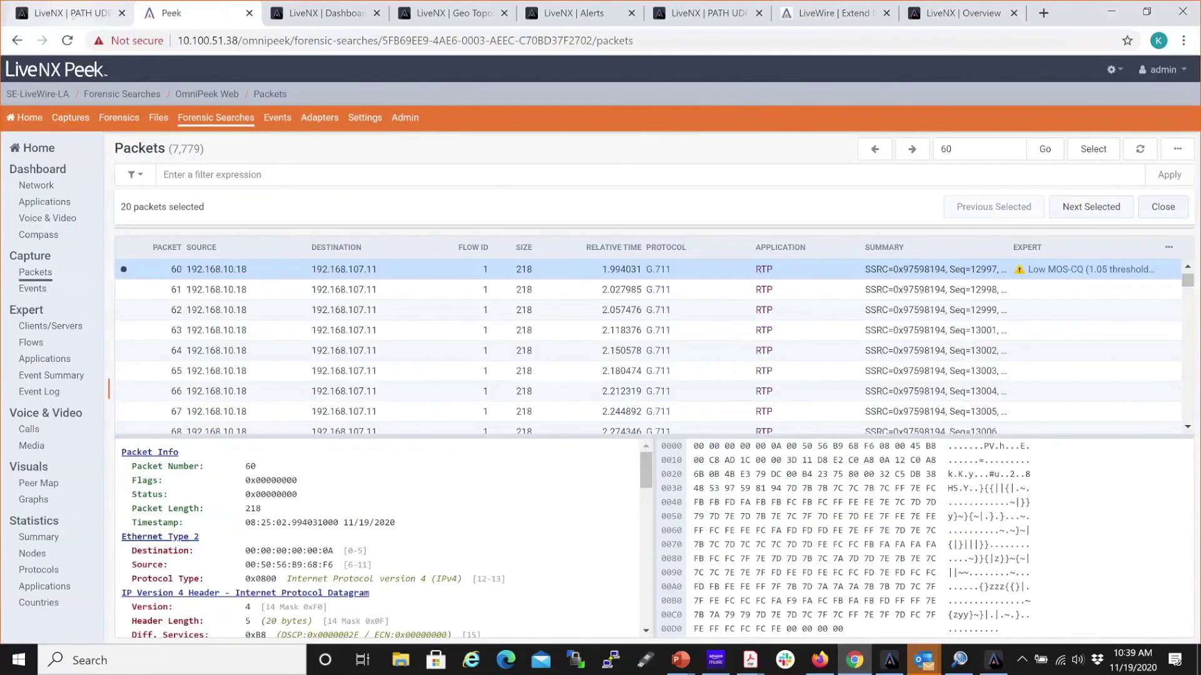
# Remove the Top Applications Performance widget from the Status dashboard.
pyautogui.hotkey('ctrl', '1')
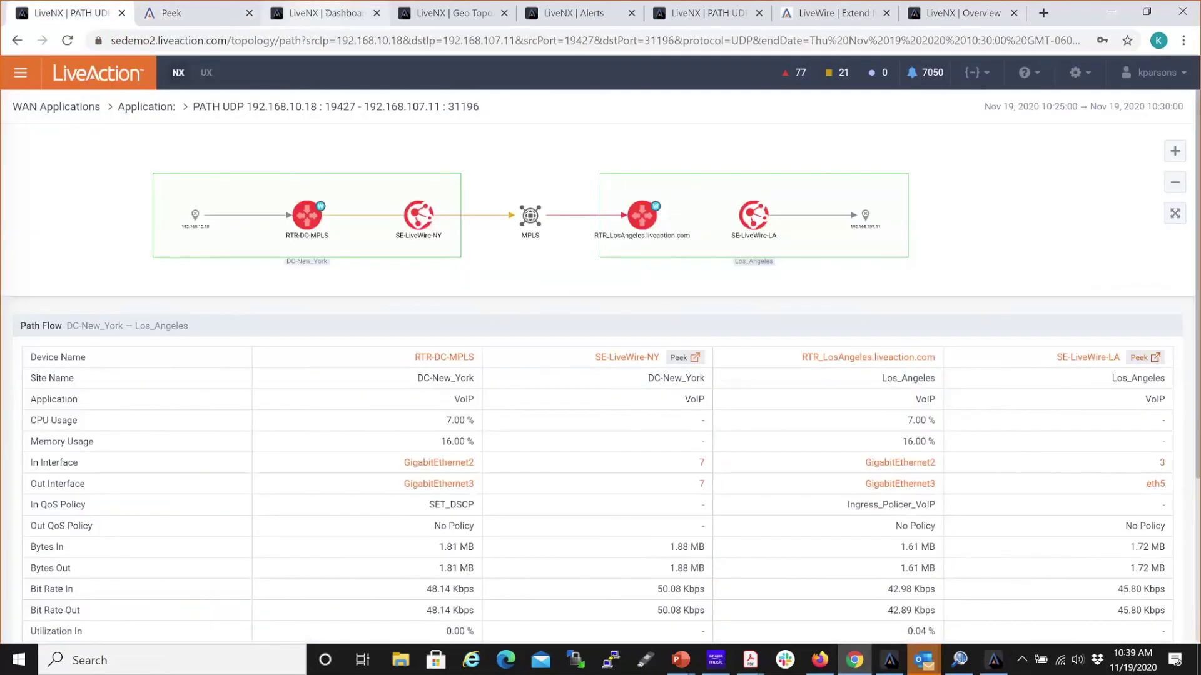
pyautogui.click(313, 14)
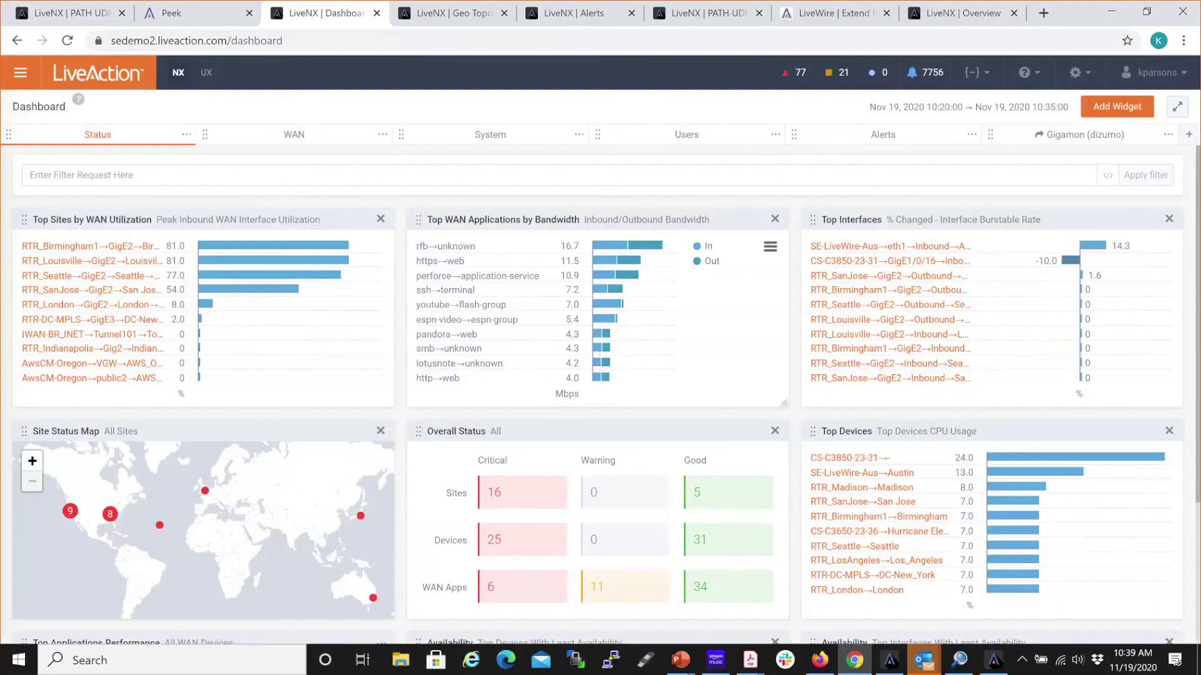
pyautogui.moveTo(600, 349)
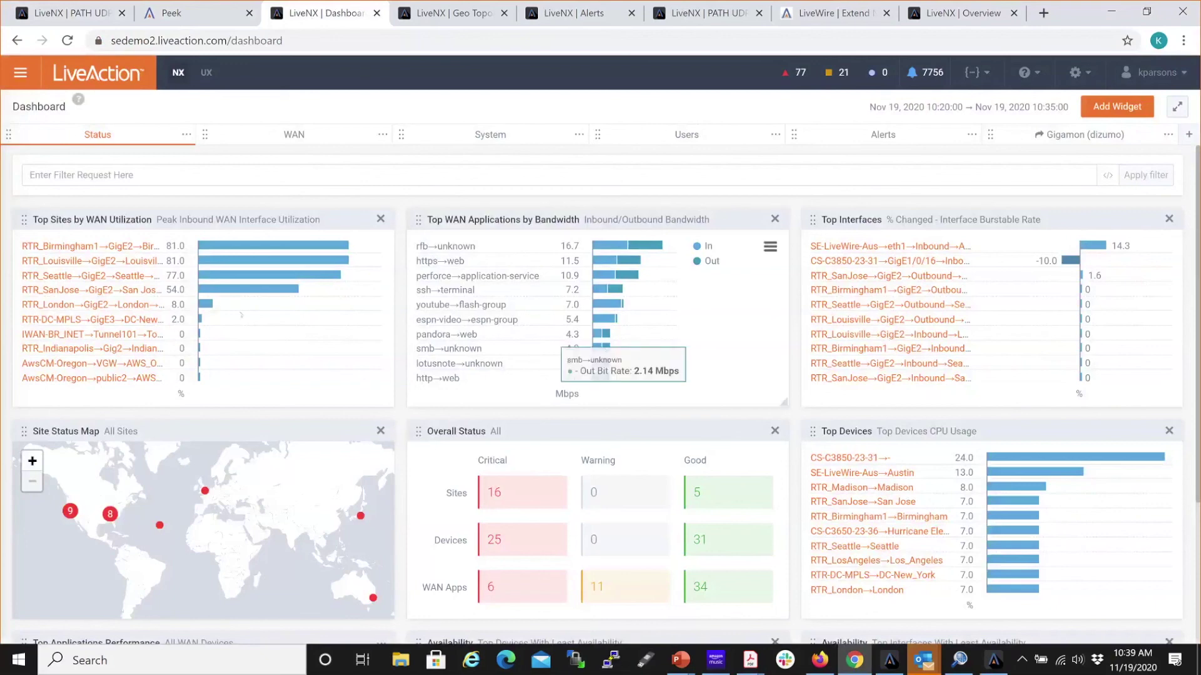
pyautogui.scroll(-3, 389, 402)
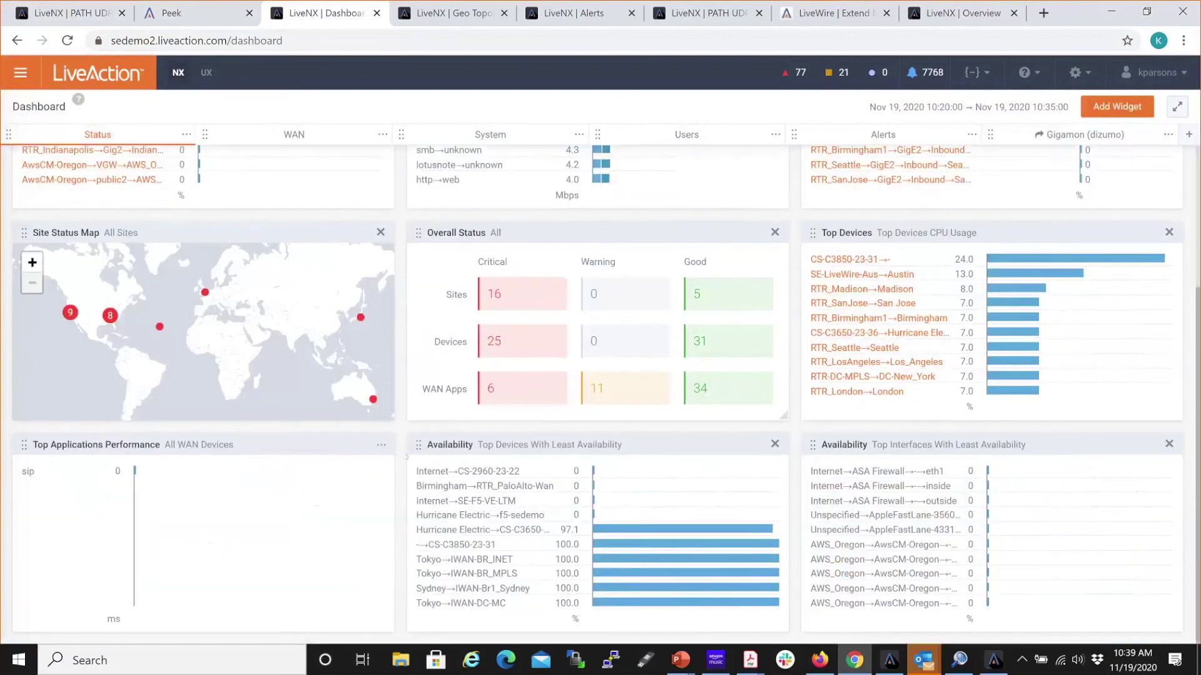
pyautogui.click(381, 445)
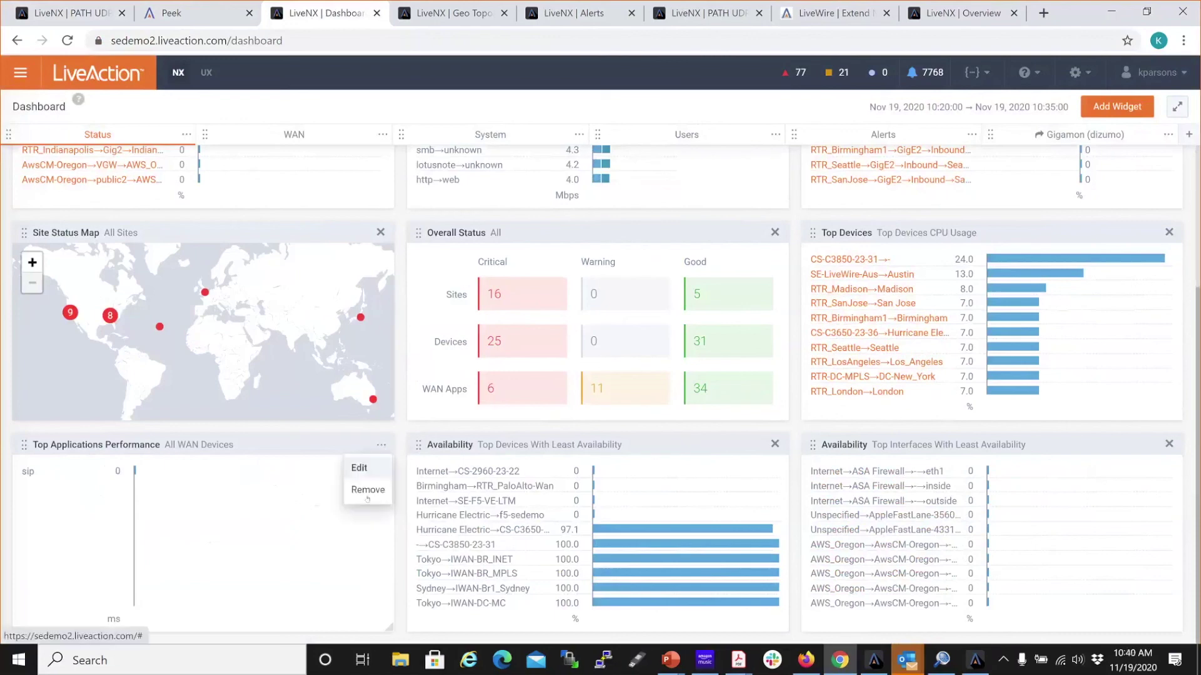
pyautogui.click(369, 490)
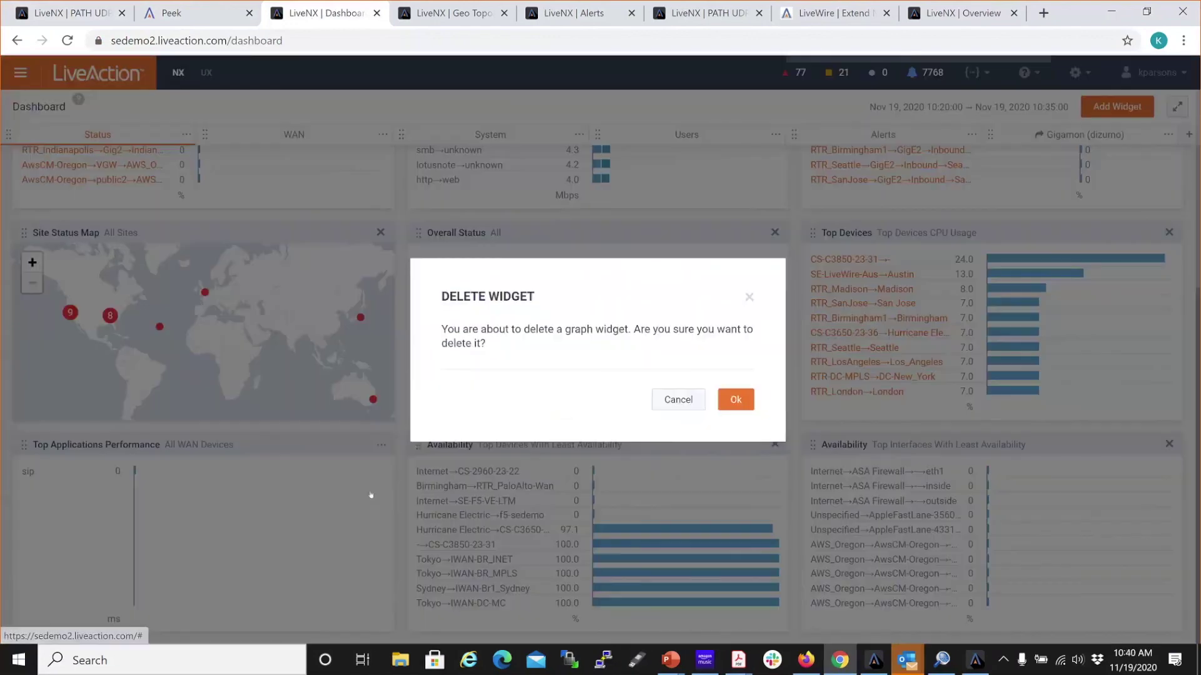
pyautogui.click(729, 404)
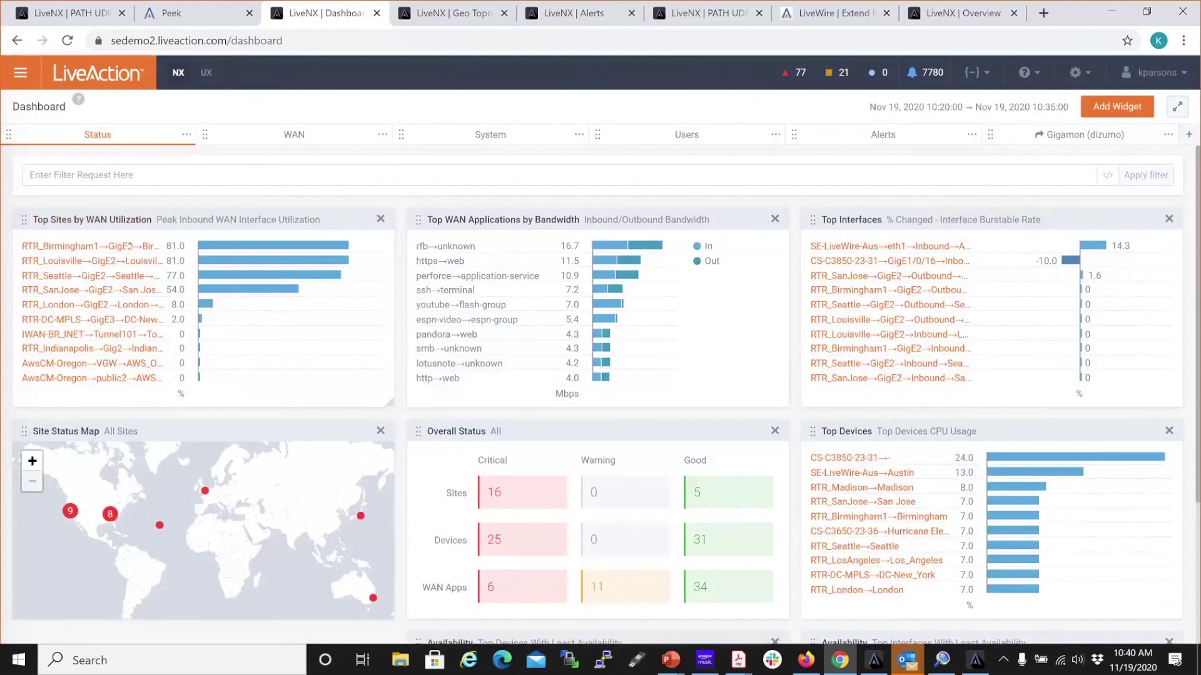
pyautogui.moveTo(985, 309)
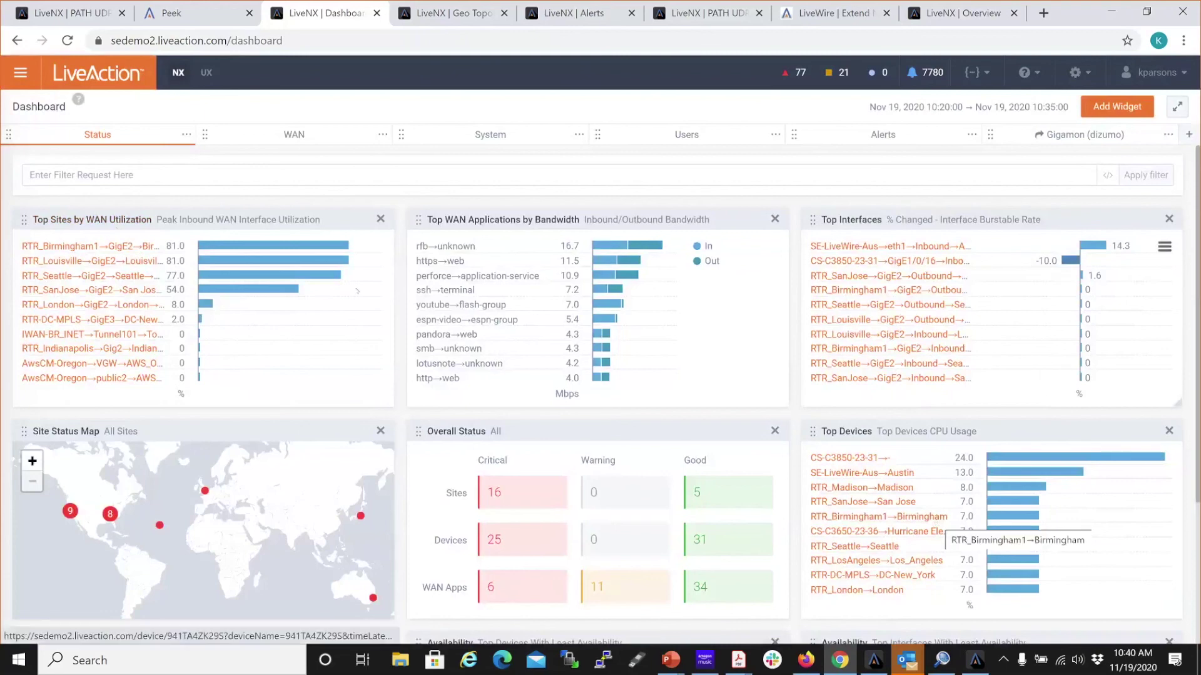
# Scroll the Status dashboard and start adding a new widget.
pyautogui.scroll(-2, 938, 528)
pyautogui.scroll(-1, 937, 529)
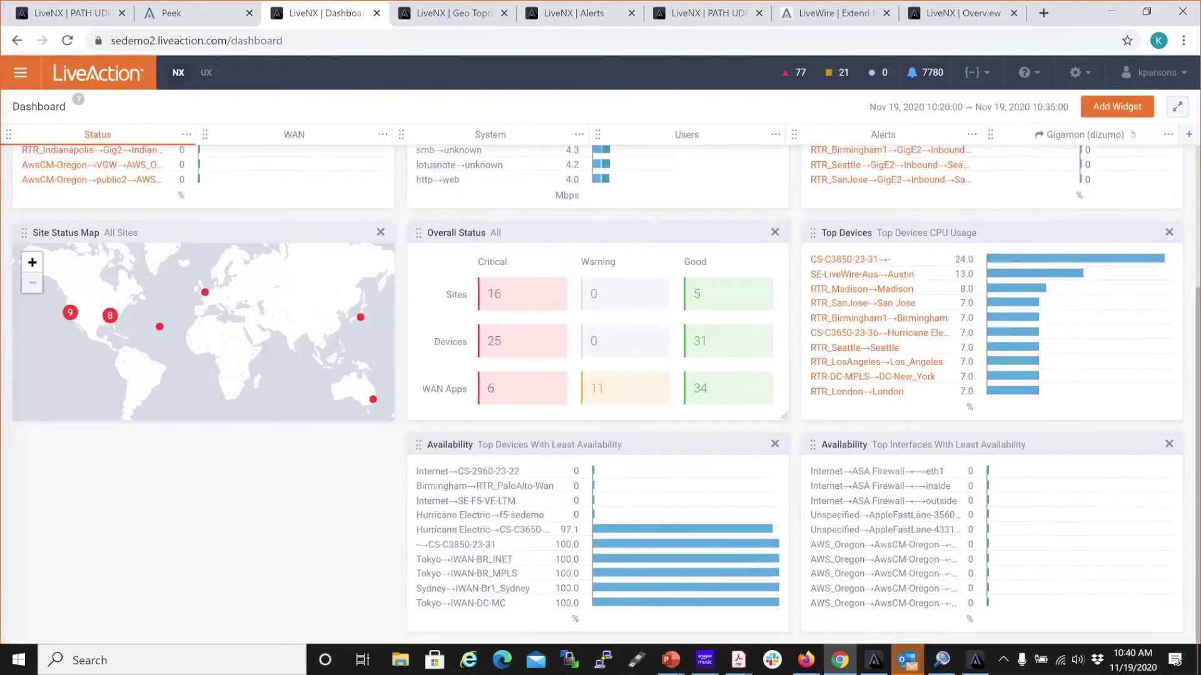
pyautogui.click(1117, 107)
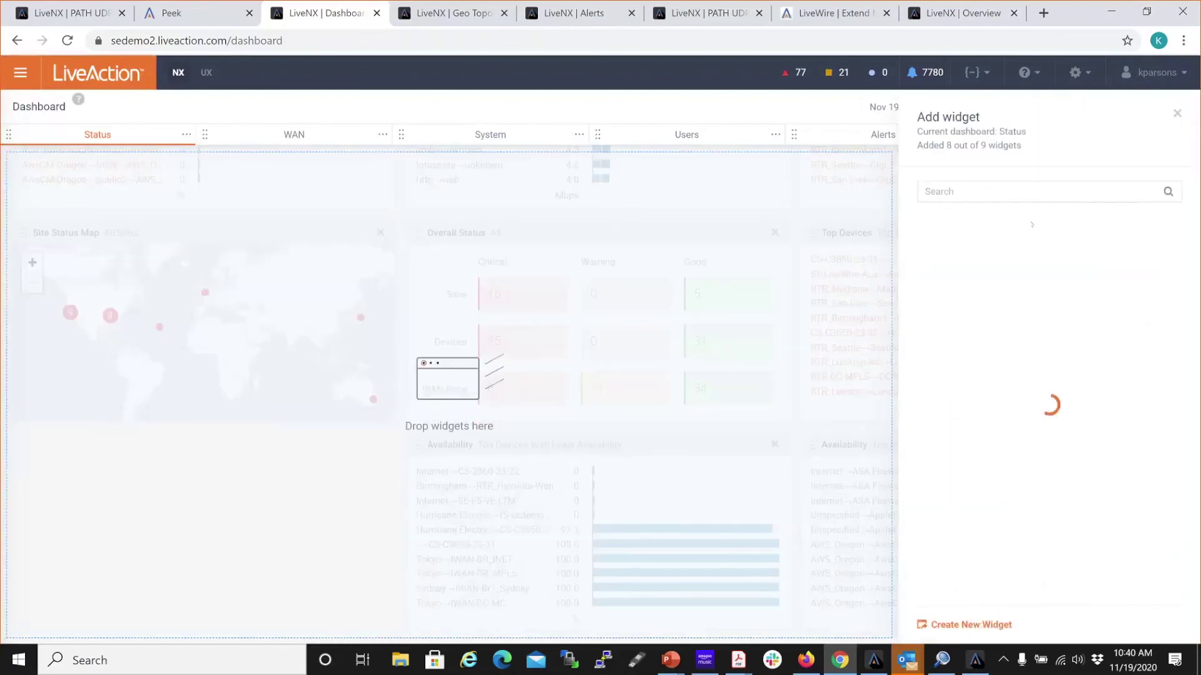
# Start a custom widget using the AVC Top Applications Performance report.
pyautogui.scroll(-4, 1008, 306)
pyautogui.scroll(-5, 1008, 305)
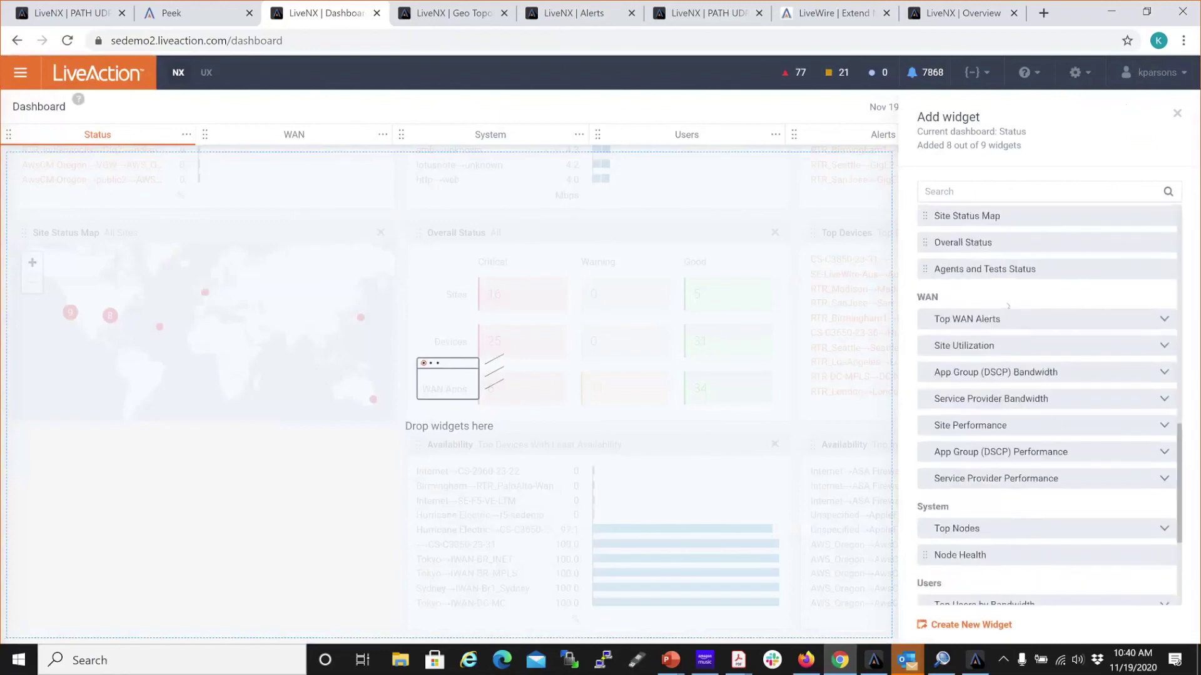
pyautogui.scroll(-1, 1006, 307)
pyautogui.scroll(-3, 1005, 308)
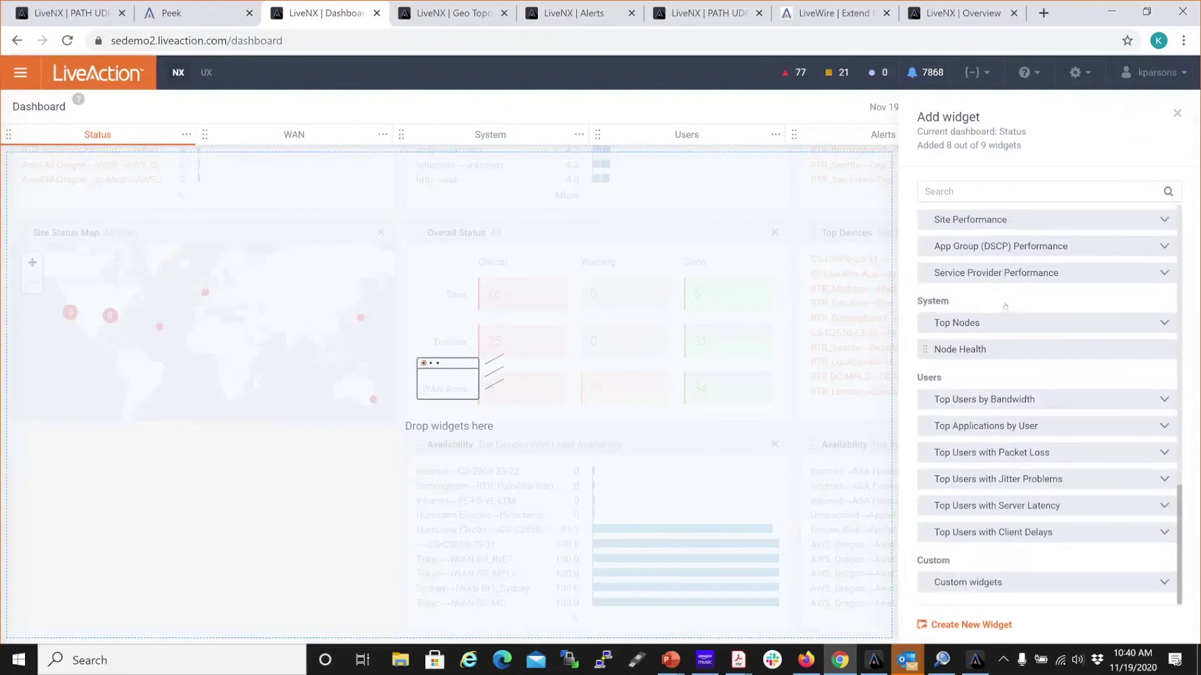
pyautogui.click(966, 624)
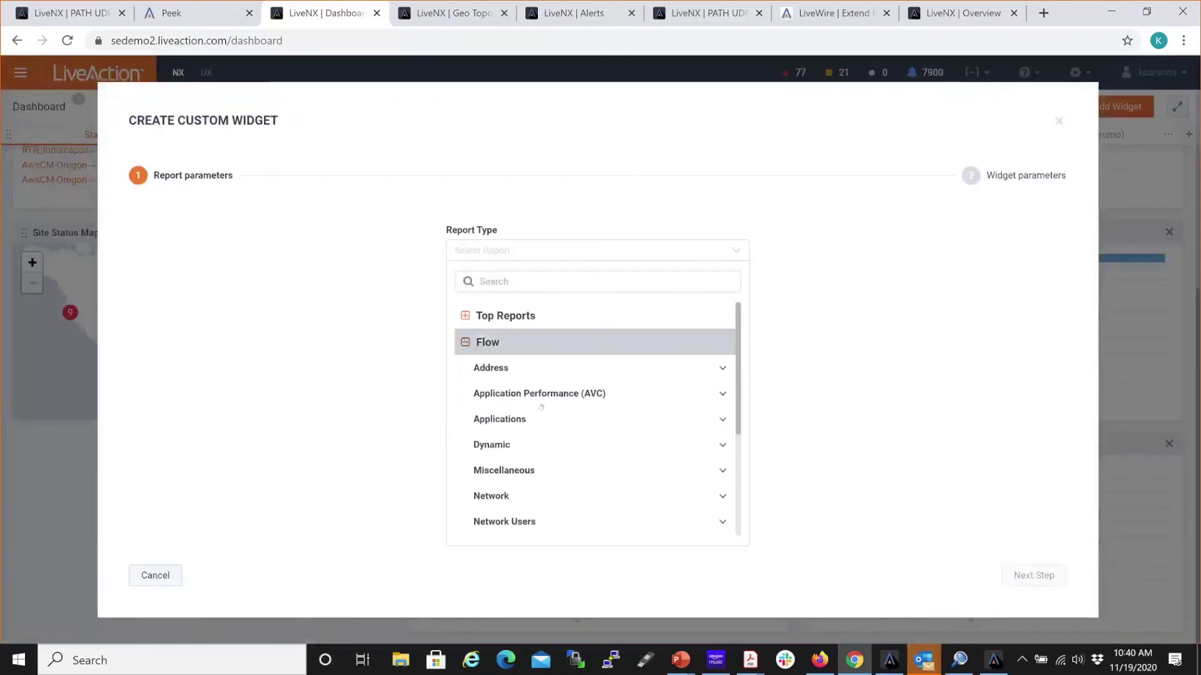
pyautogui.click(562, 392)
pyautogui.scroll(-2, 565, 433)
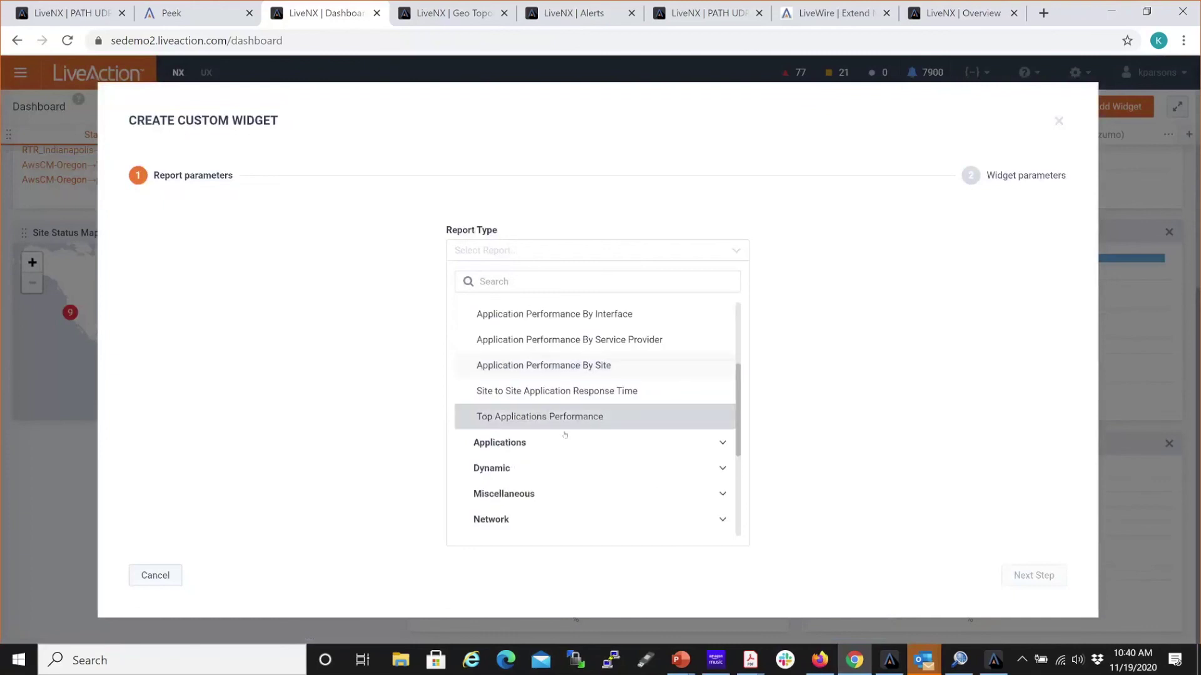
pyautogui.click(560, 416)
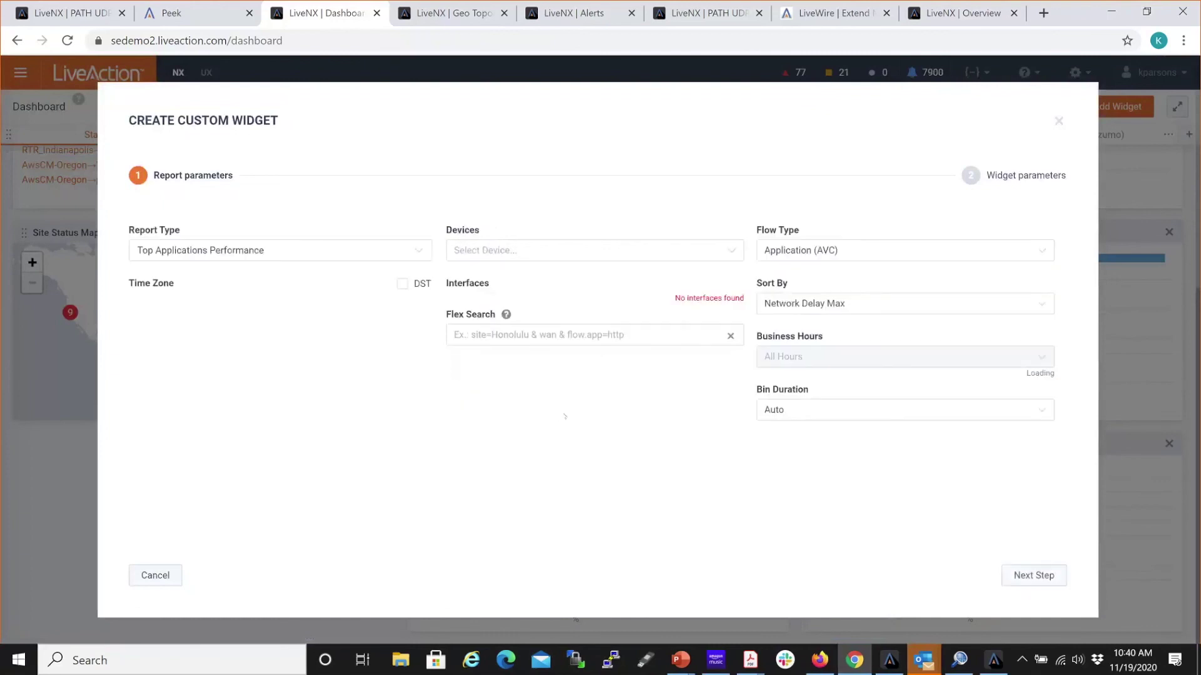
# Report on All Devices with Flex Search filter flow.ip=192.168.100.11.
pyautogui.click(726, 251)
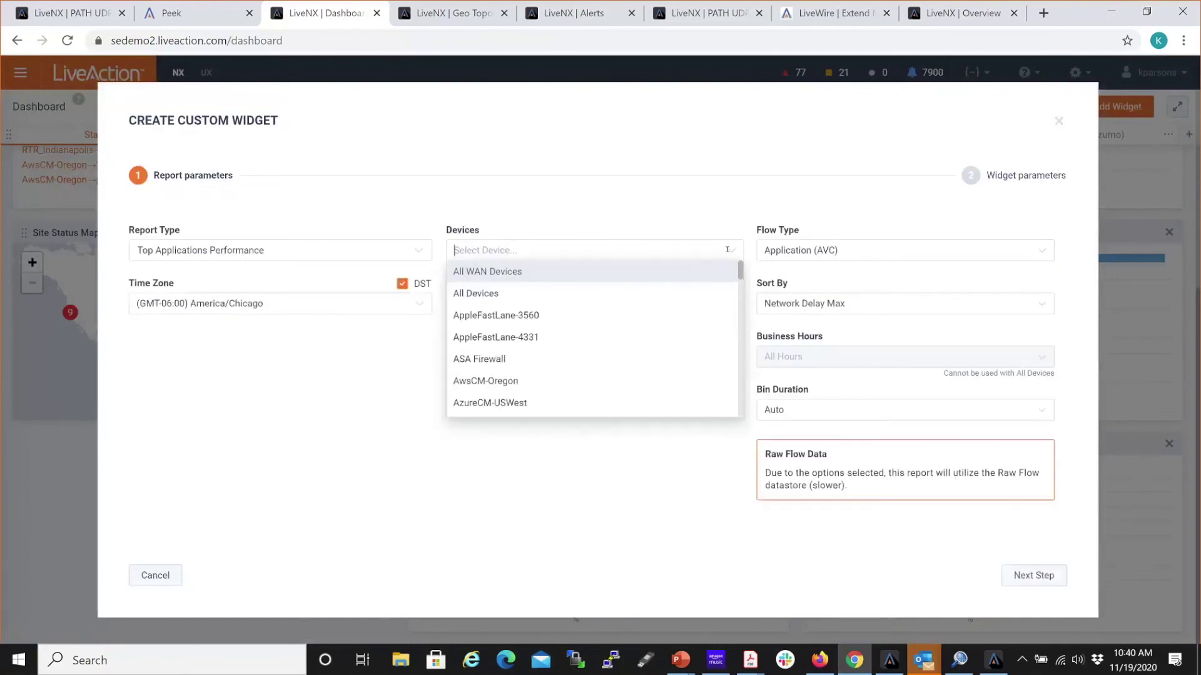
pyautogui.click(619, 293)
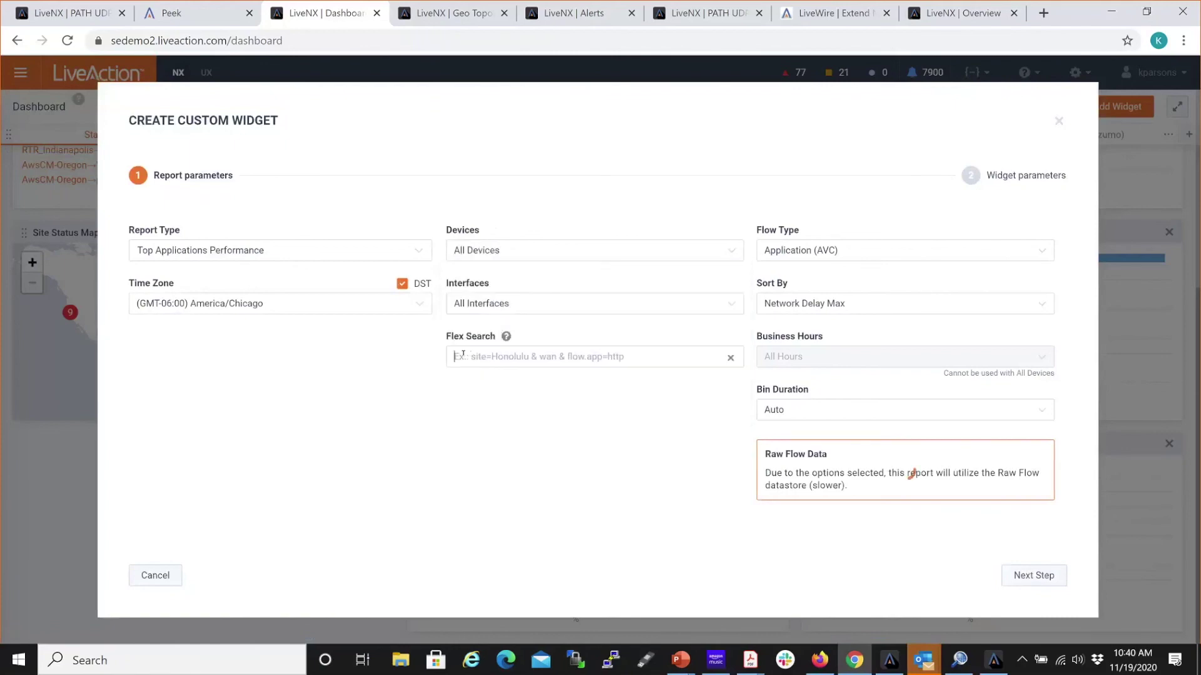
pyautogui.write('flow.')
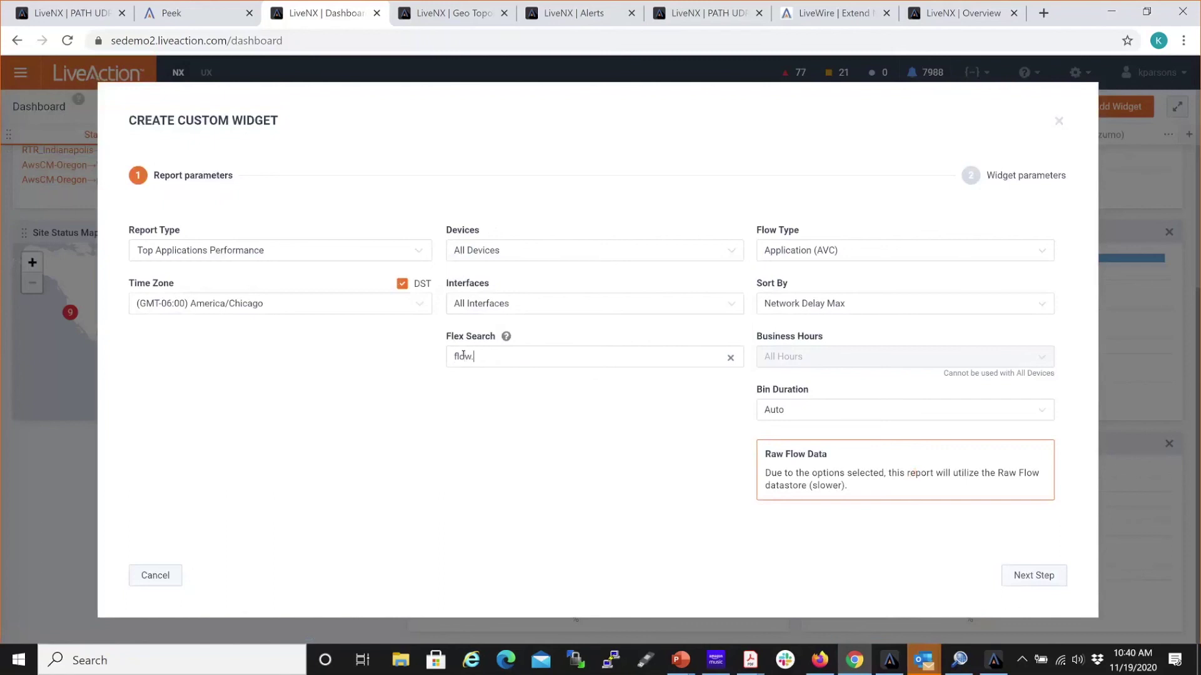
pyautogui.write('ip=192.')
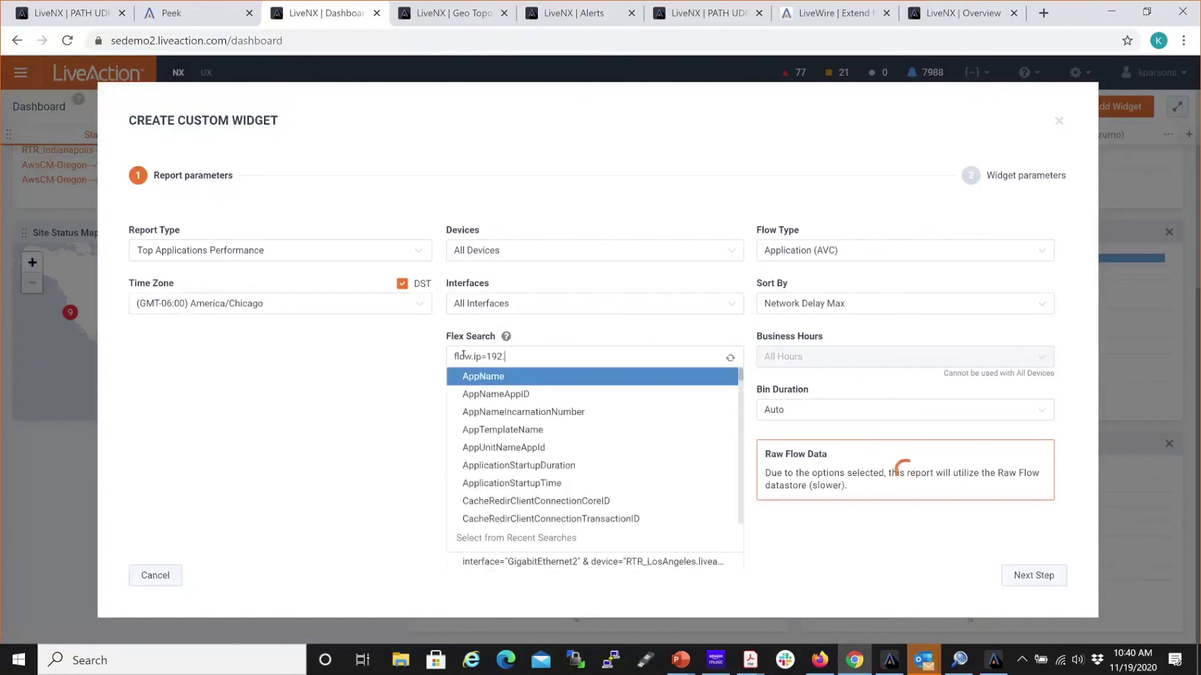
pyautogui.write('168')
pyautogui.write('.100.11')
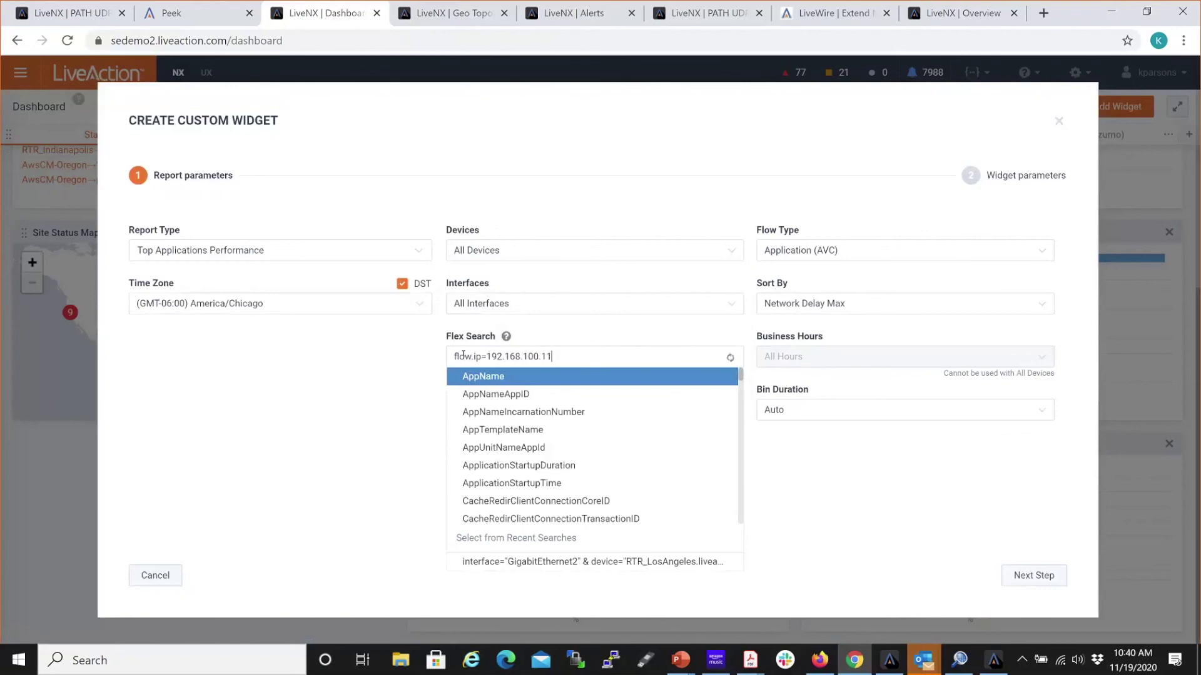
pyautogui.press('Escape')
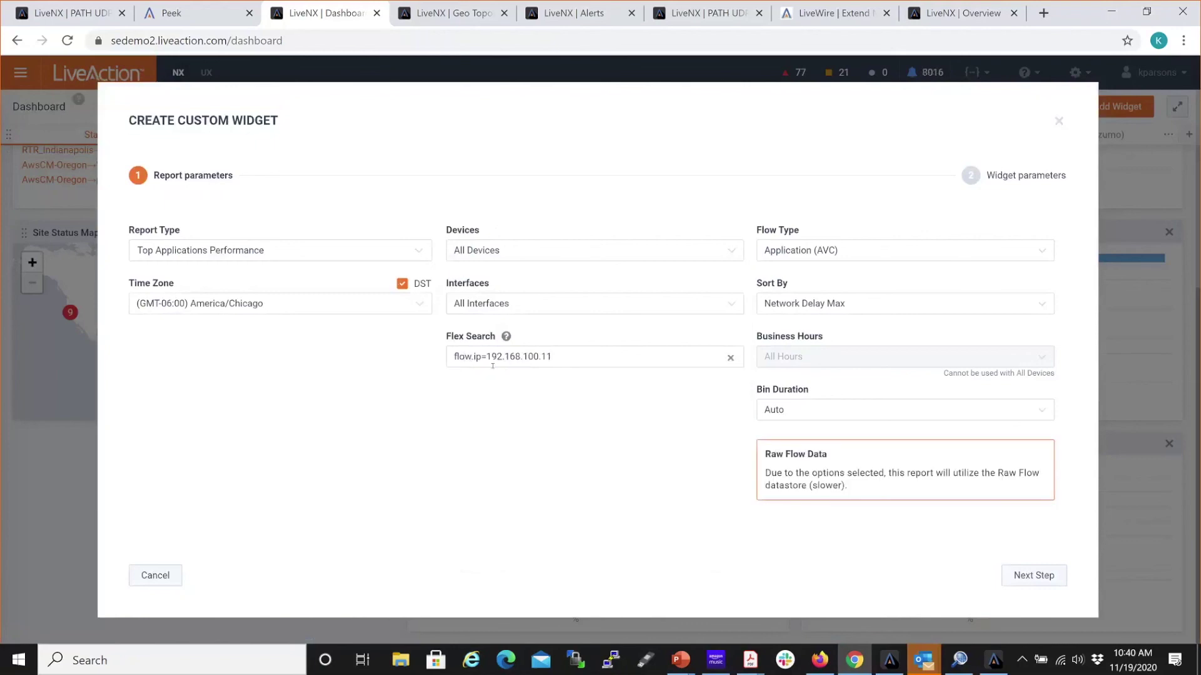
# Give the widget the suggested subtitle 'bob' and create it on the dashboard.
pyautogui.click(1044, 583)
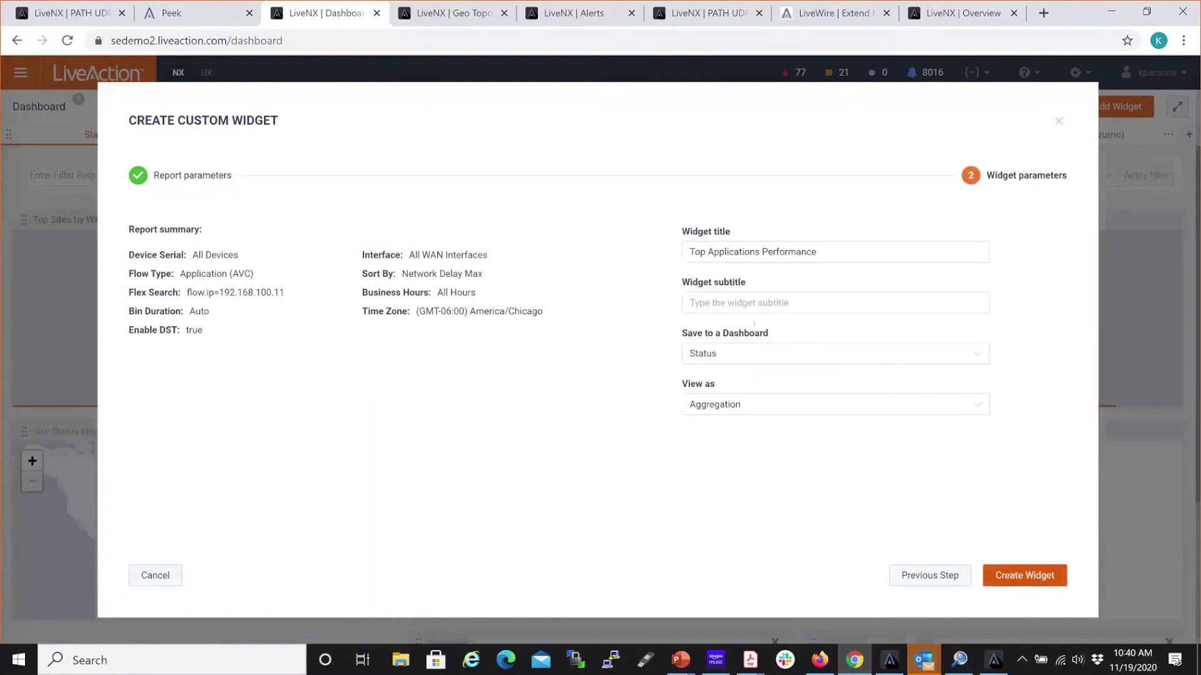
pyautogui.click(685, 300)
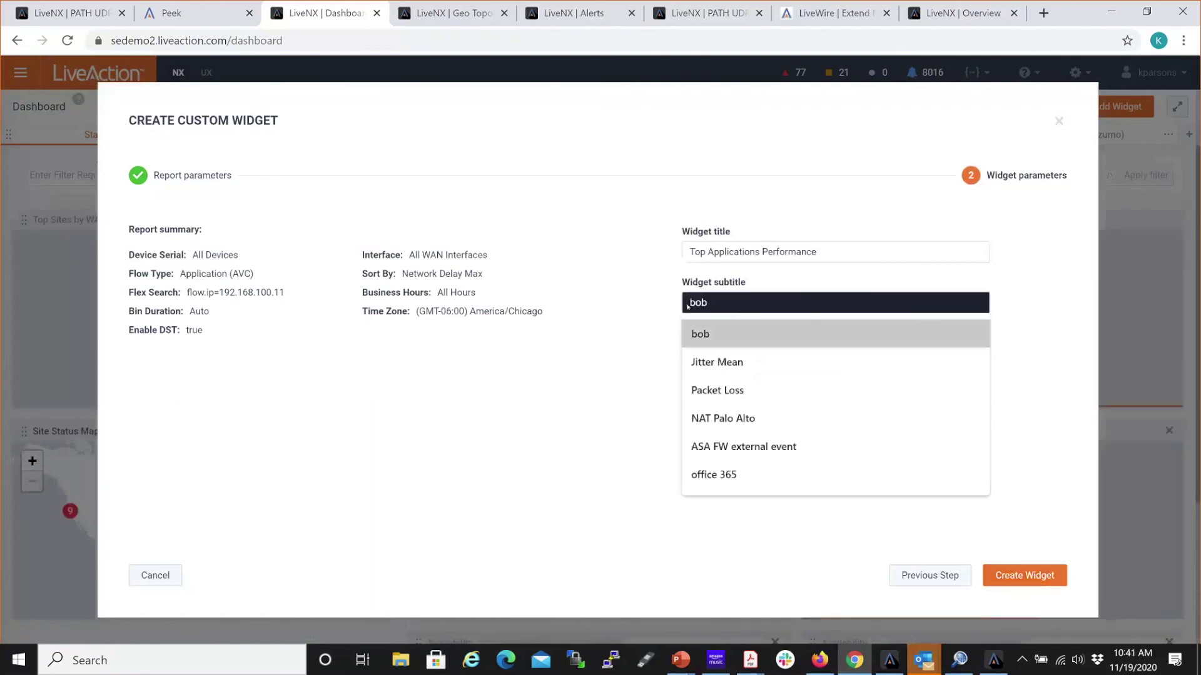
pyautogui.click(698, 330)
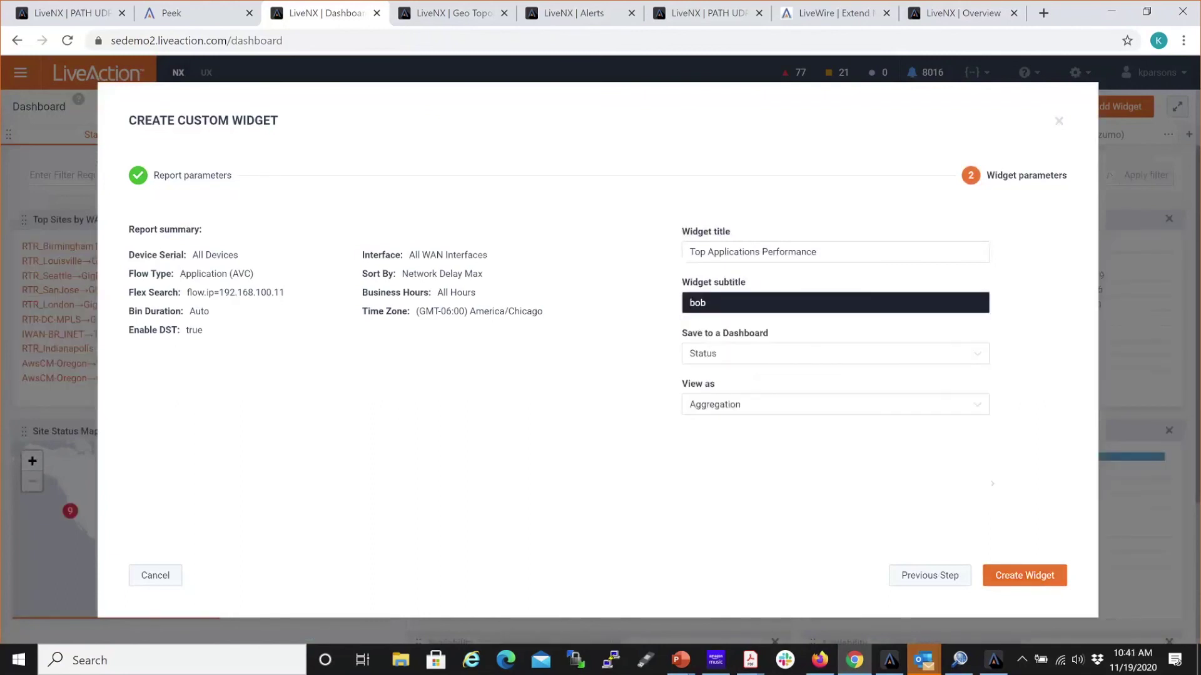
pyautogui.click(1037, 574)
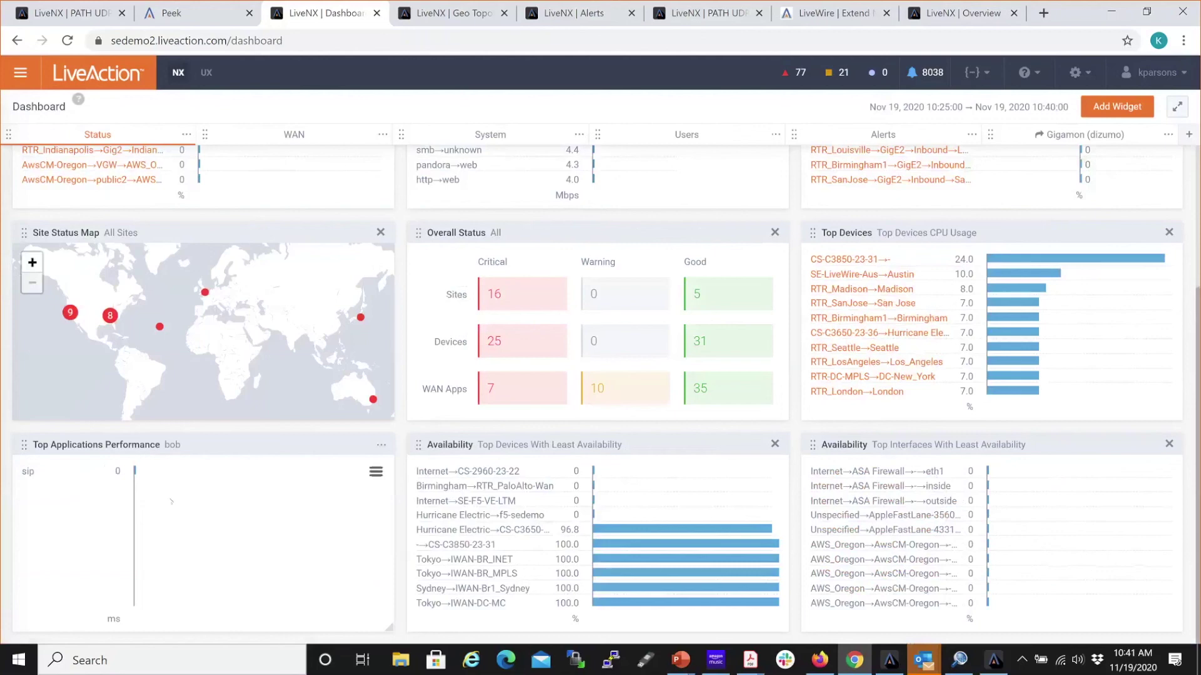
# View the WAN and Gigamon (dizumo) dashboards, then bring up the Geo Topology map.
pyautogui.scroll(3, 176, 505)
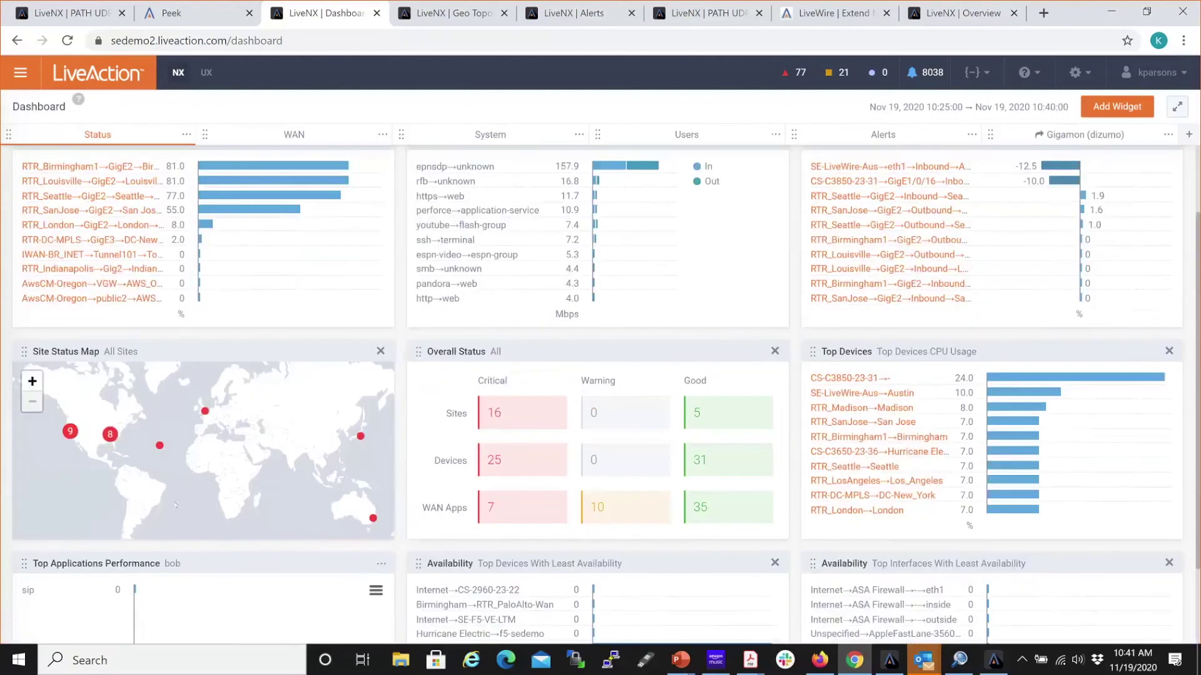
pyautogui.scroll(1, 170, 498)
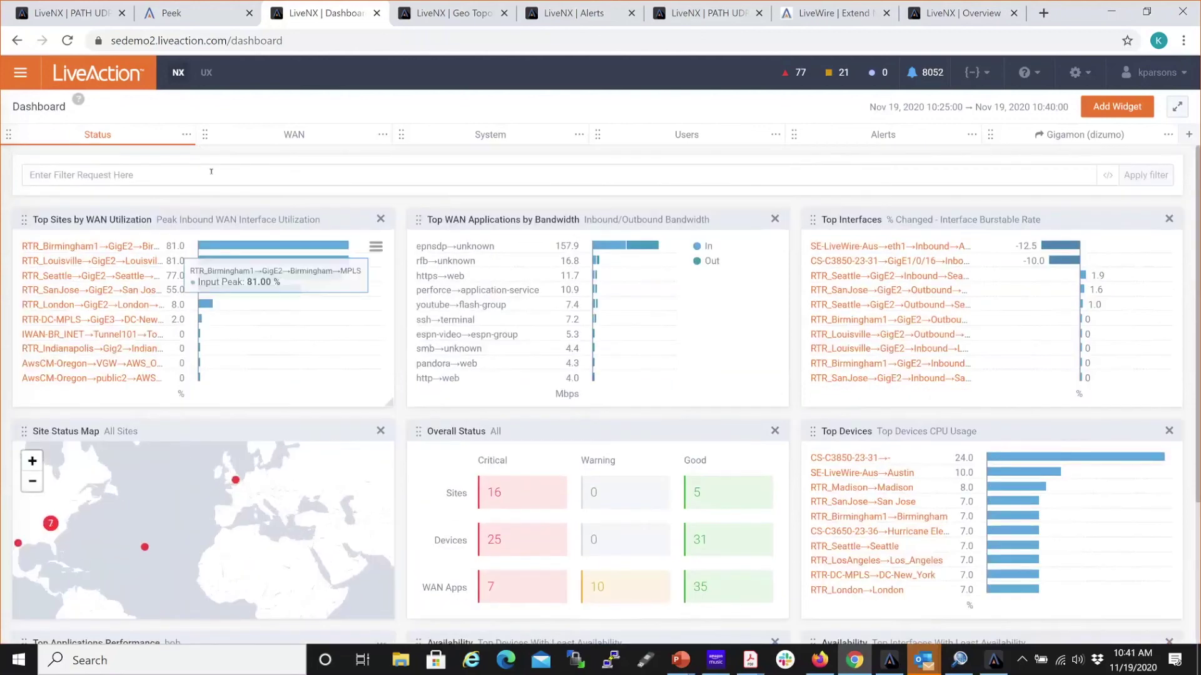
pyautogui.click(245, 136)
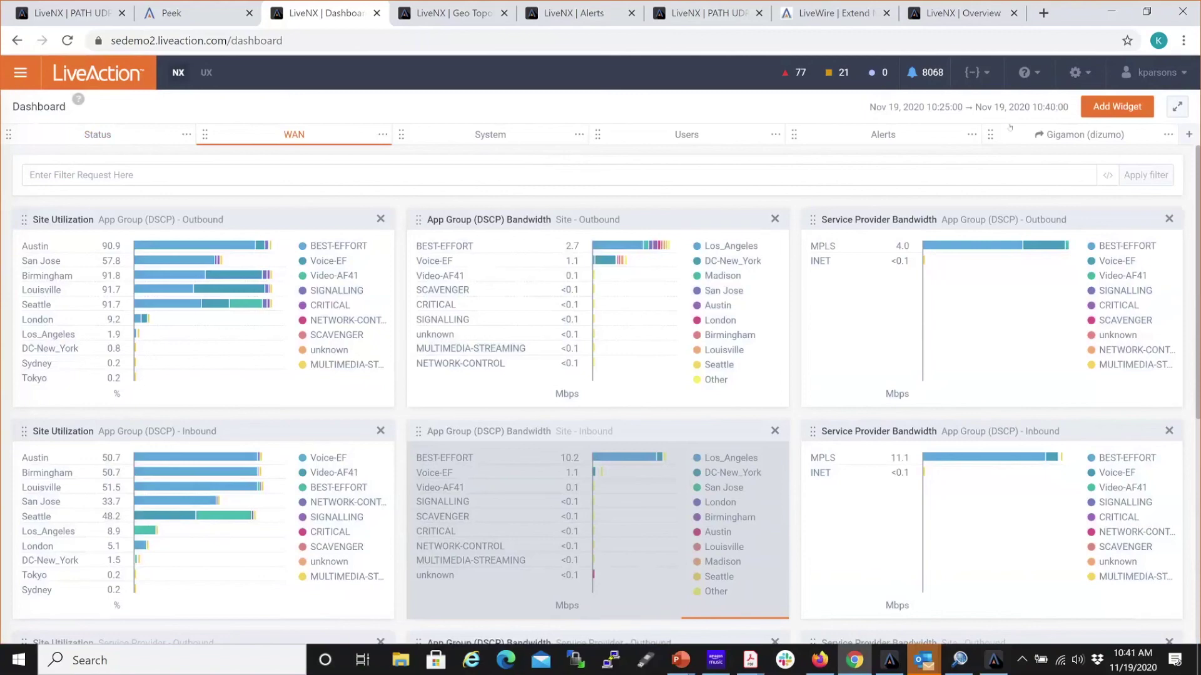
pyautogui.click(1025, 135)
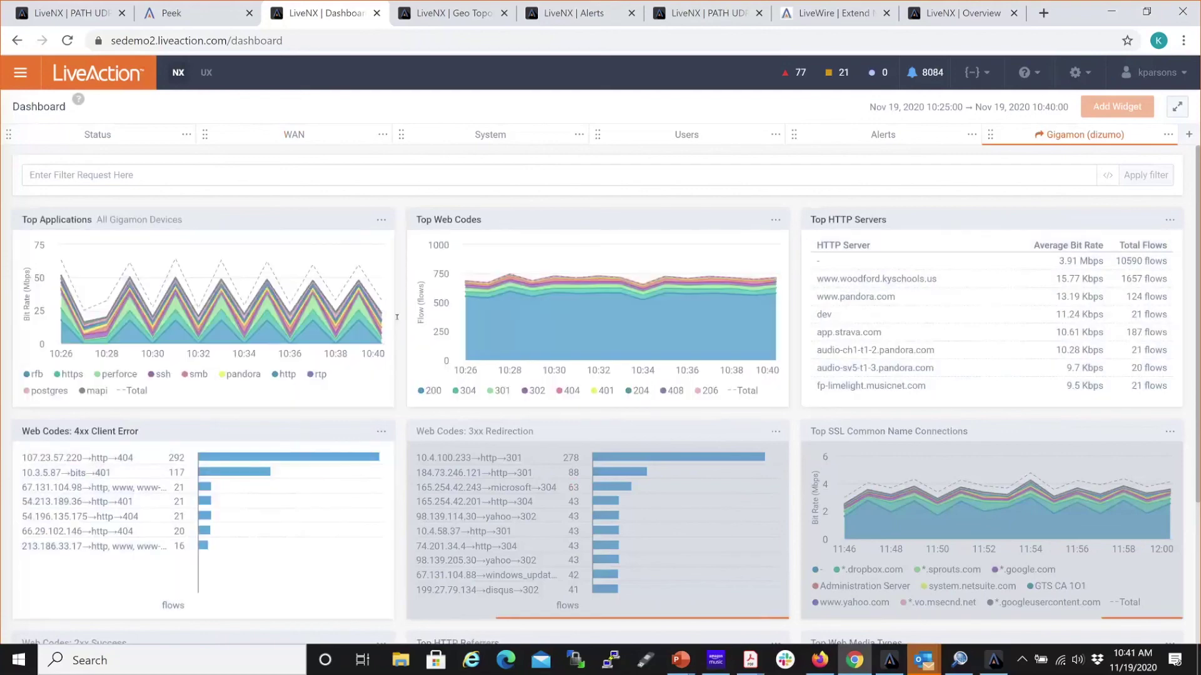
pyautogui.click(447, 12)
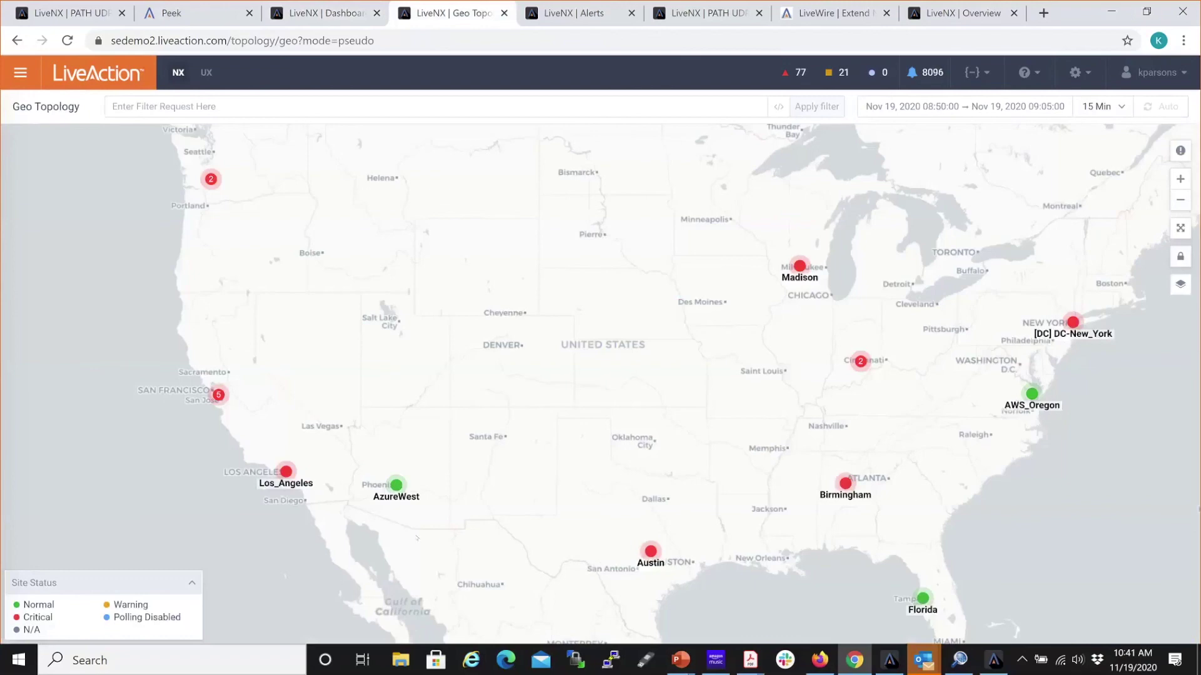
# Review Los_Angeles's active alerts and the QoS Interface Drop warning details, then return to the UDP path view.
pyautogui.click(286, 471)
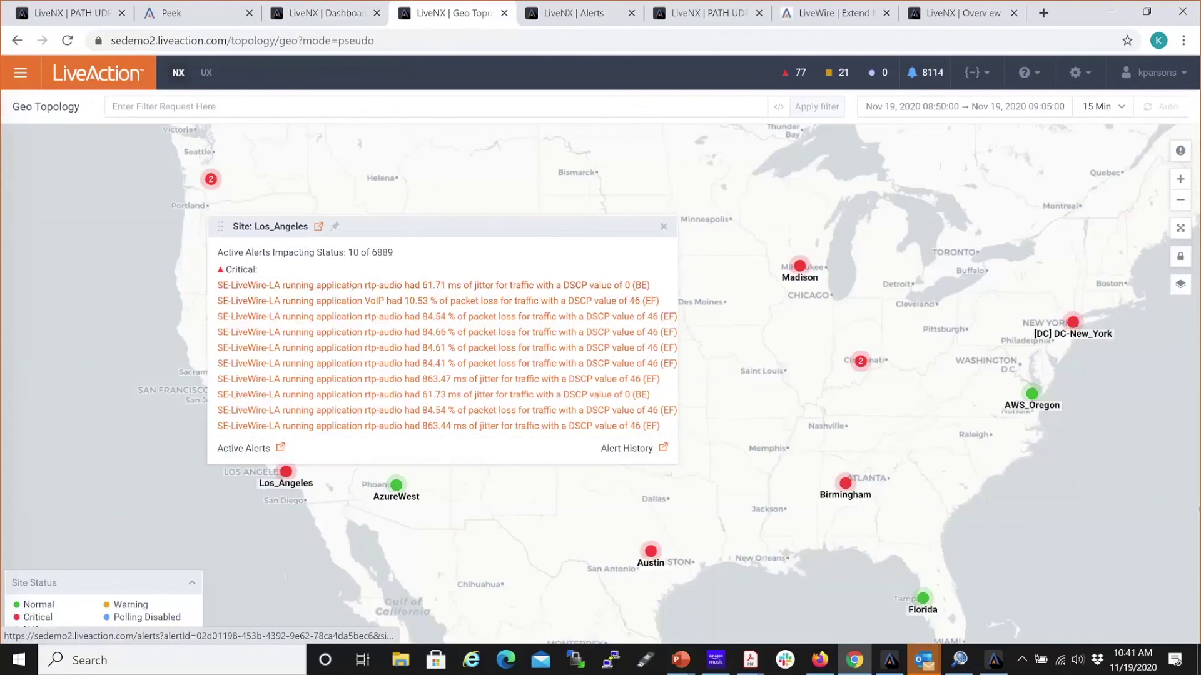
pyautogui.click(353, 286)
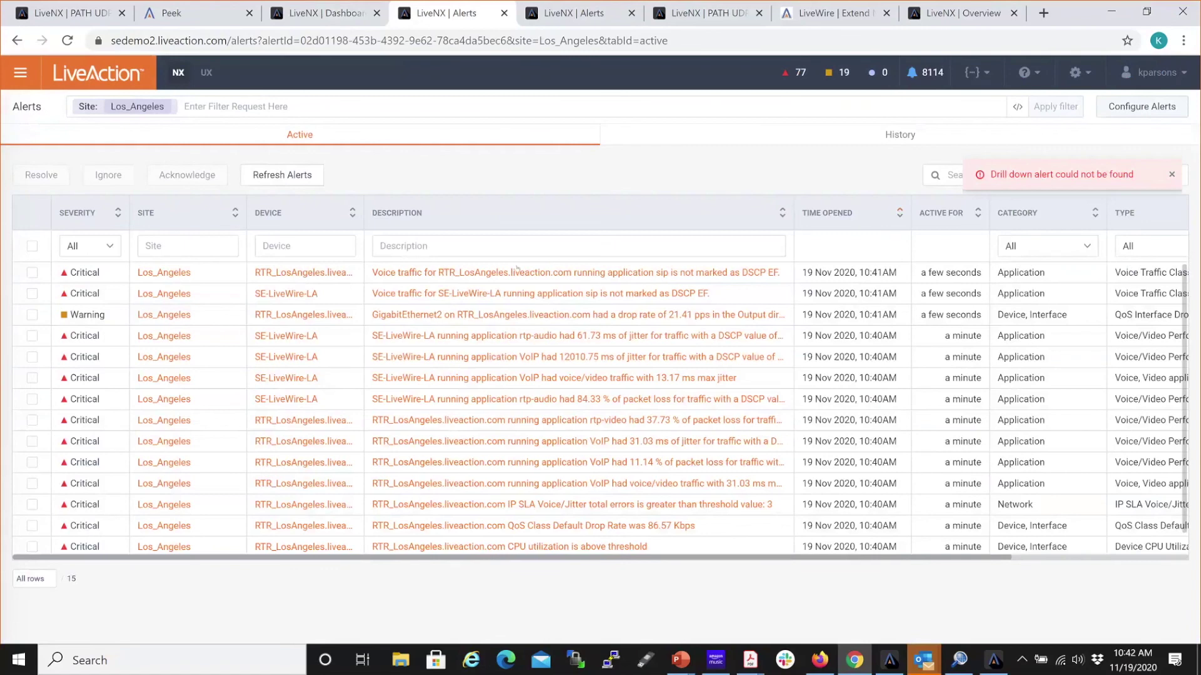
pyautogui.click(438, 314)
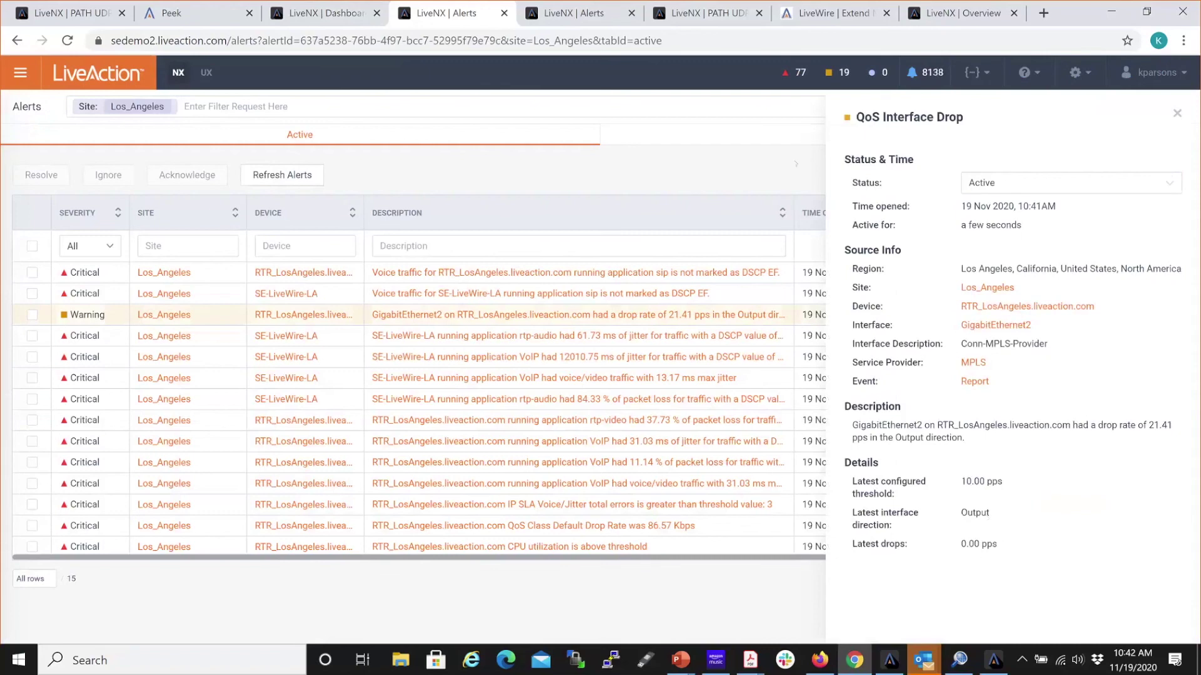
pyautogui.click(1177, 113)
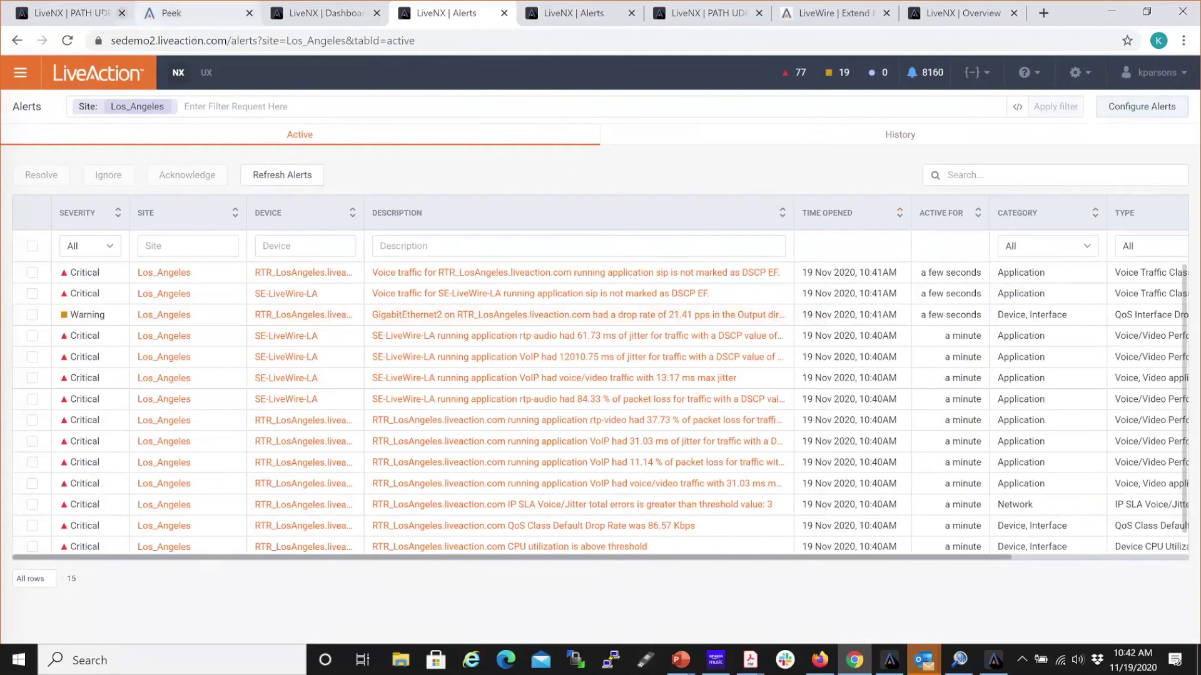
pyautogui.hotkey('ctrl', '1')
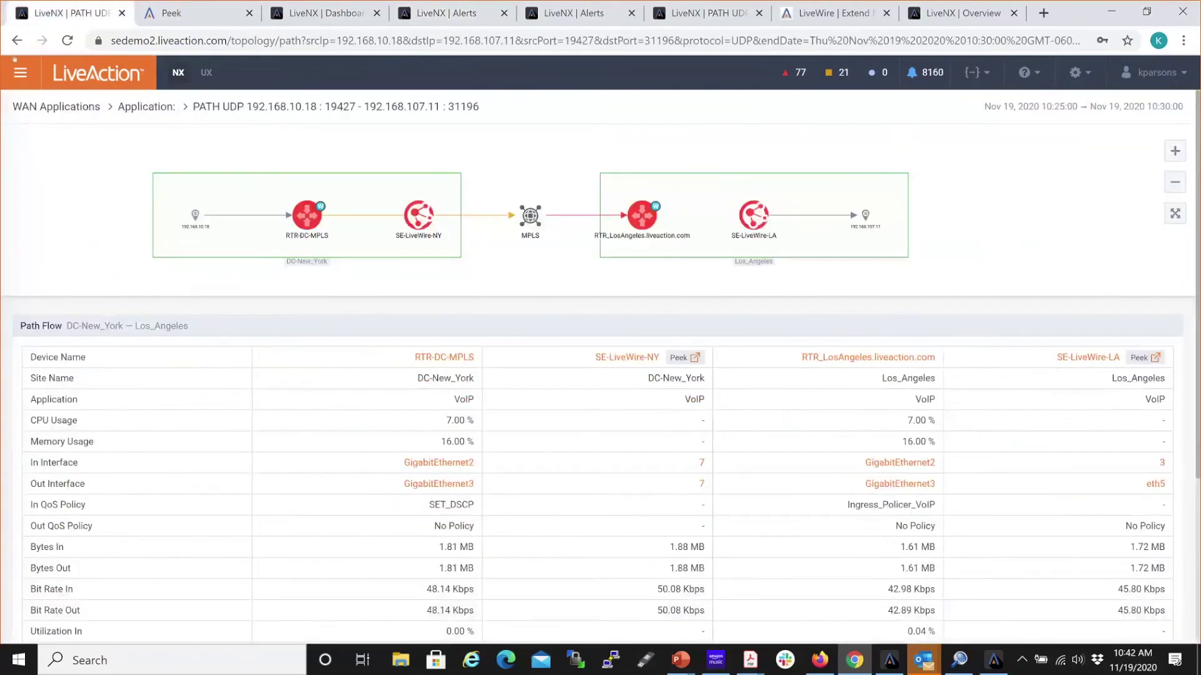
# Go to the Overview page through the Main section of the navigation menu.
pyautogui.click(20, 72)
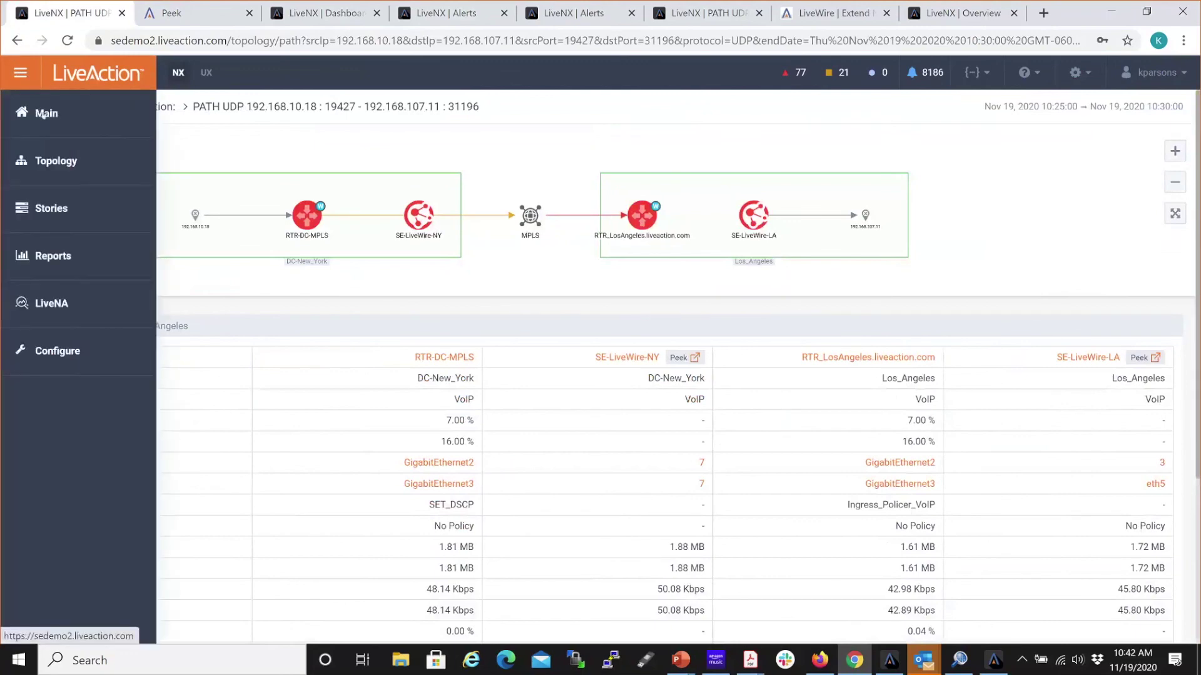
pyautogui.click(42, 114)
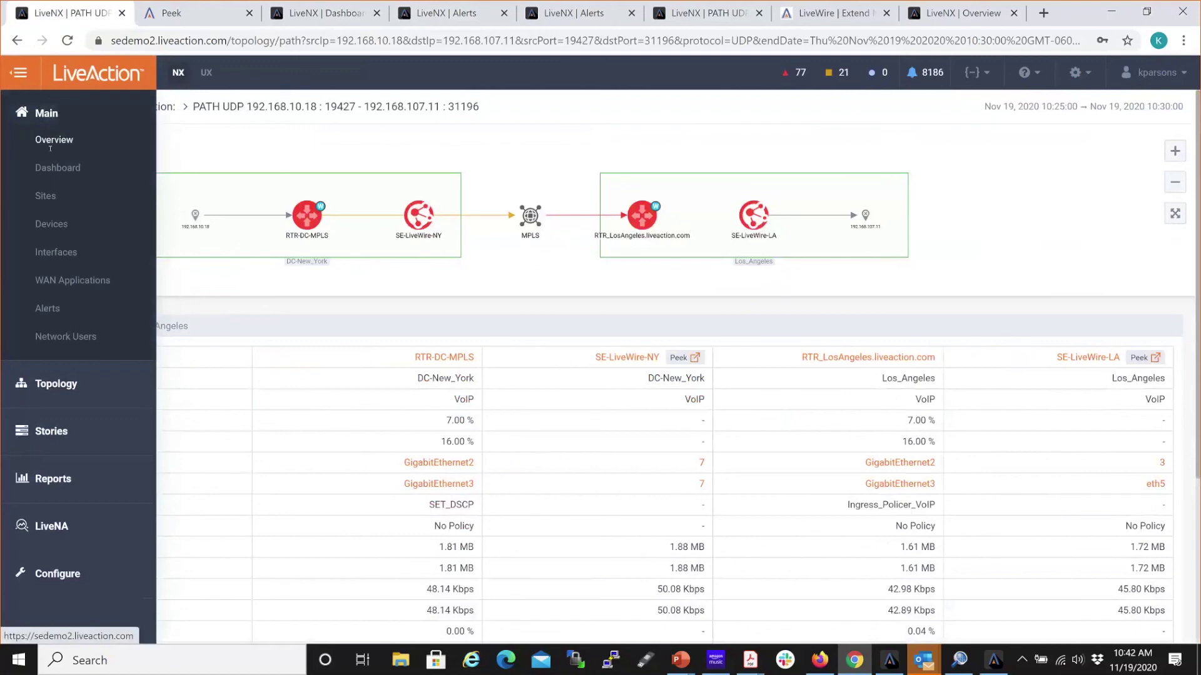
pyautogui.click(50, 145)
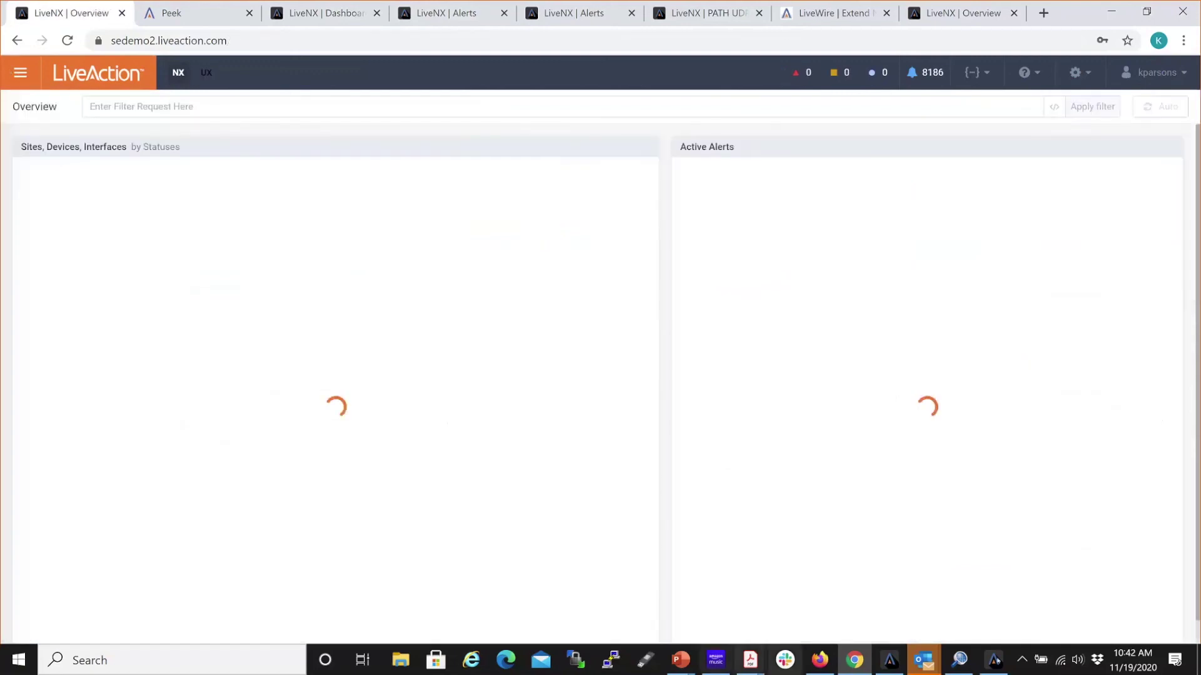